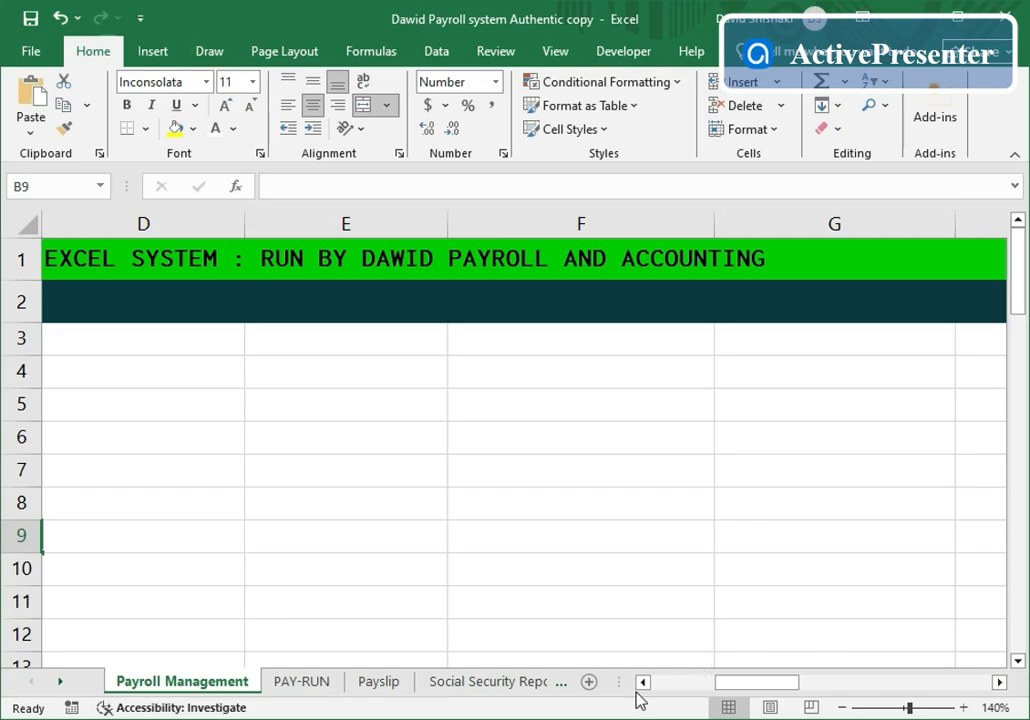
# - Scroll the sheet left until the company details labels in columns A–E are visible
pyautogui.click(643, 682)
pyautogui.click(643, 682)
pyautogui.click(643, 682)
pyautogui.click(643, 682)
pyautogui.click(643, 682)
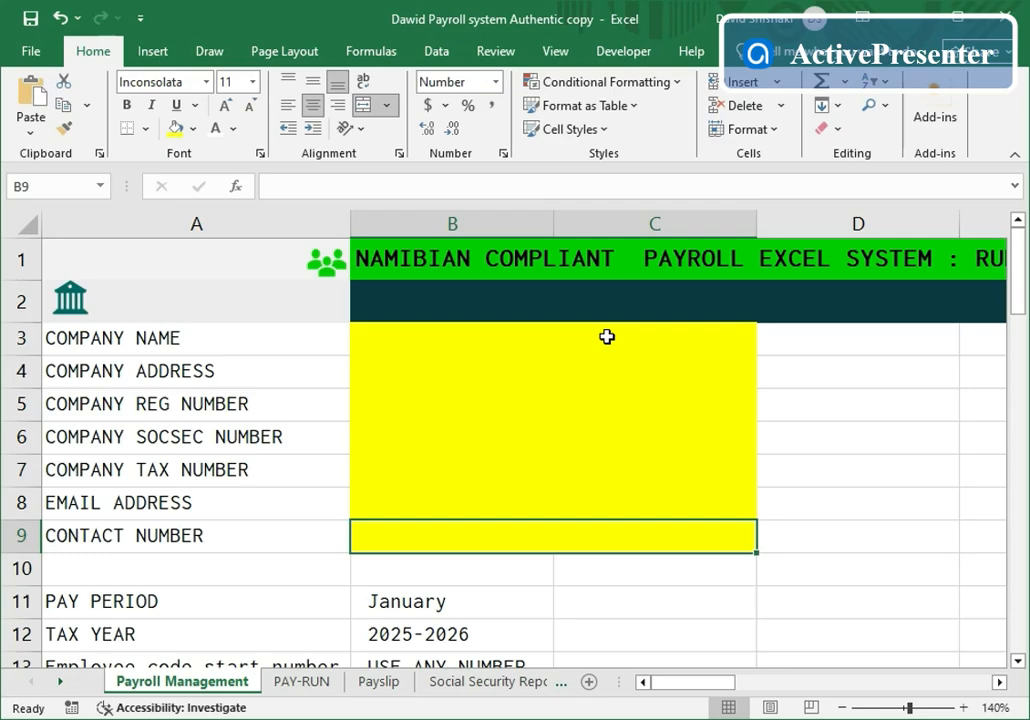
# - Enter the company name in B3, the company address in B4 and the registration number in B5
pyautogui.click(402, 345)
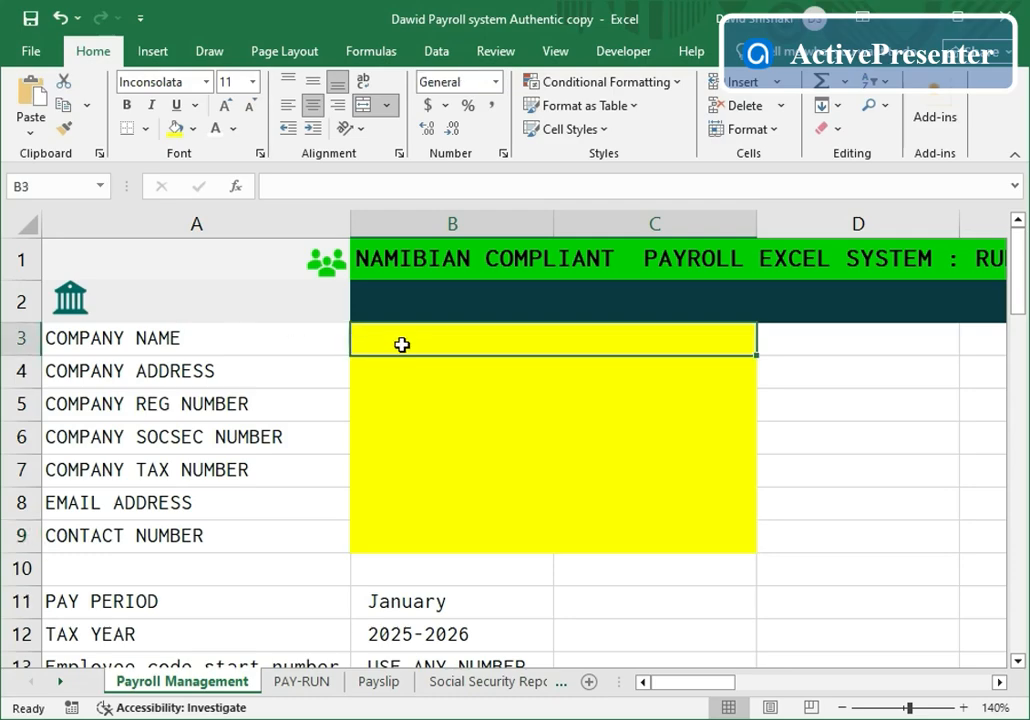
pyautogui.write('Dawi')
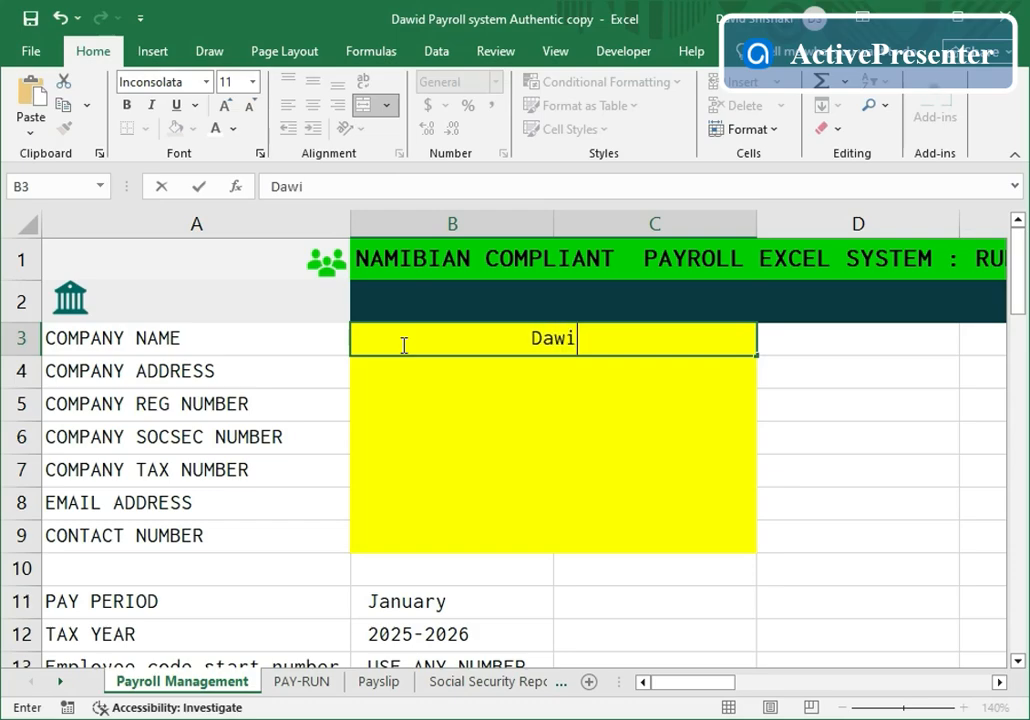
pyautogui.write('d Pay')
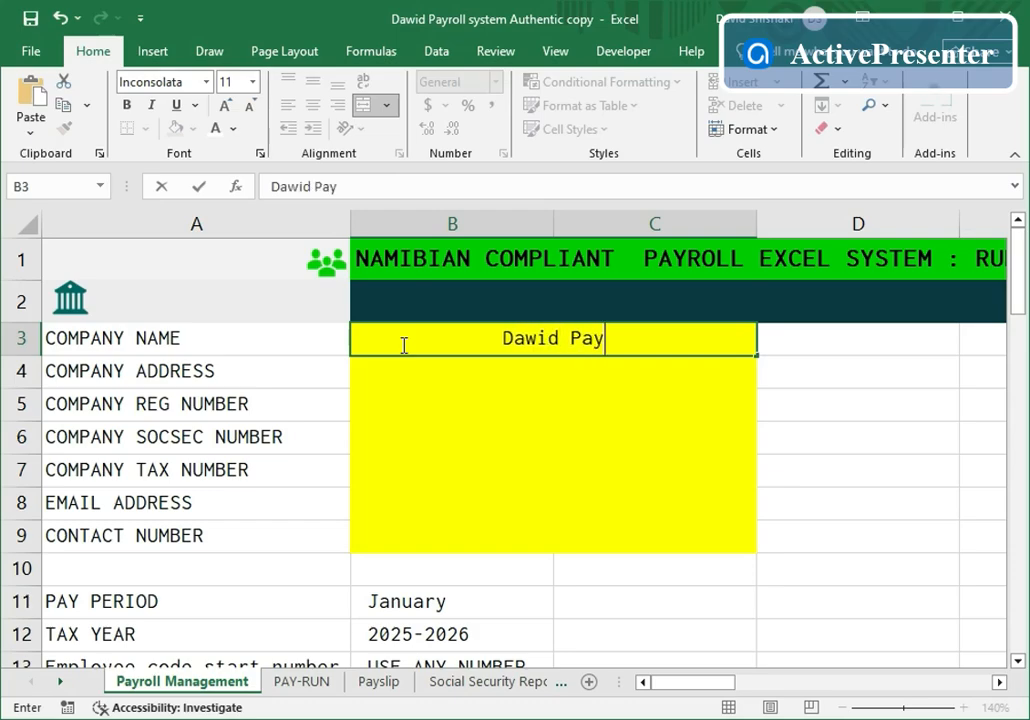
pyautogui.write('roll')
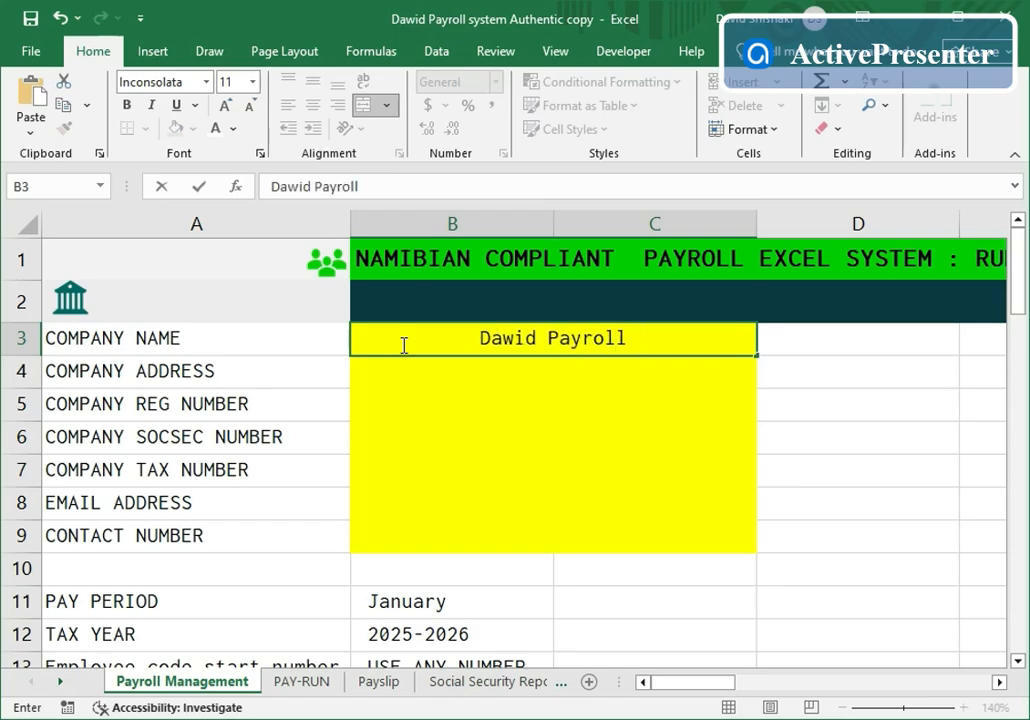
pyautogui.write(' and Ac')
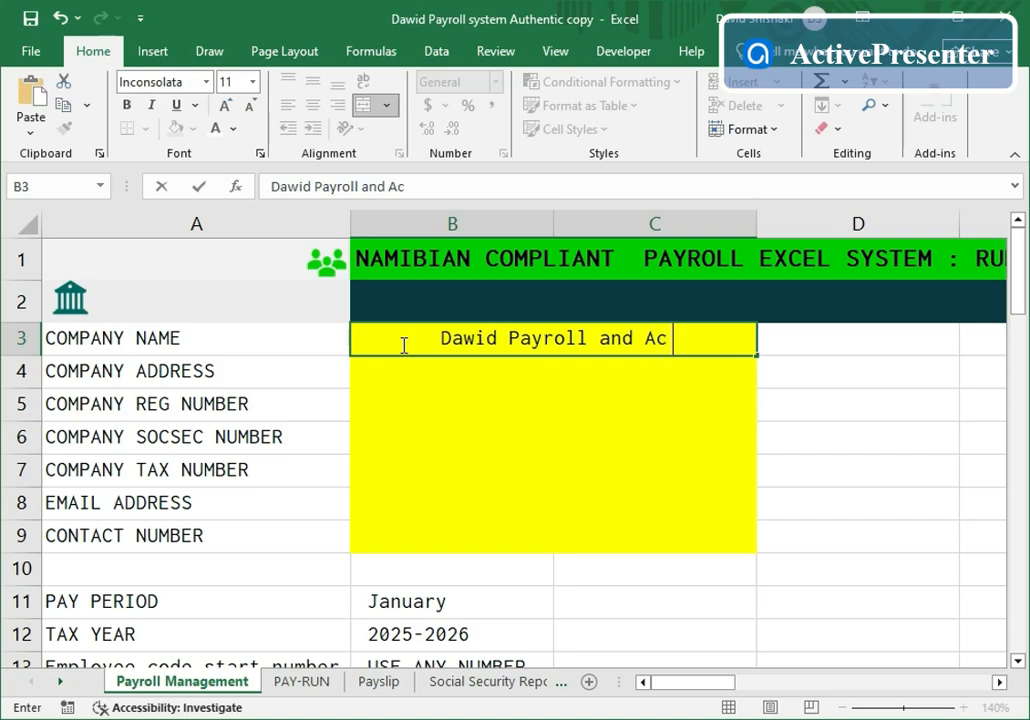
pyautogui.write('counting')
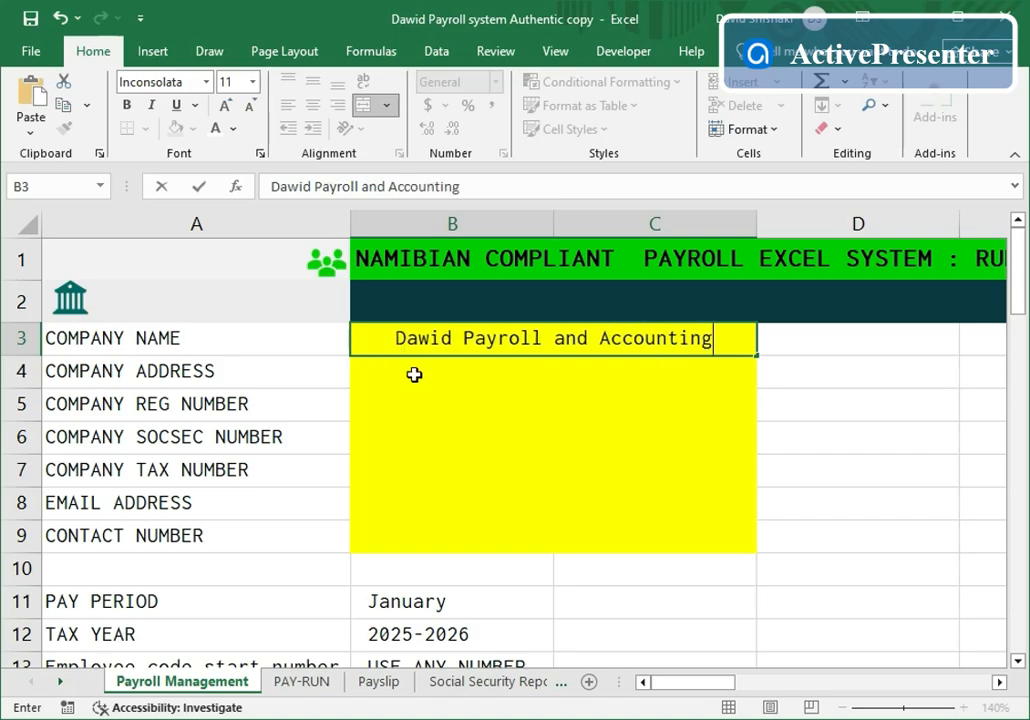
pyautogui.click(414, 376)
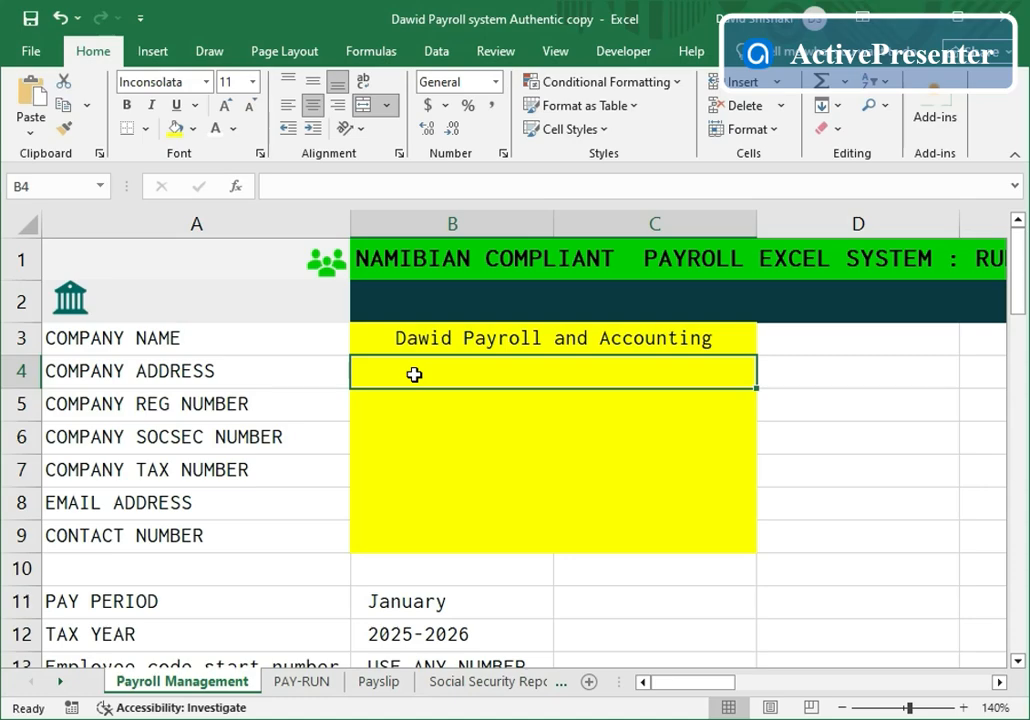
pyautogui.write('Wi')
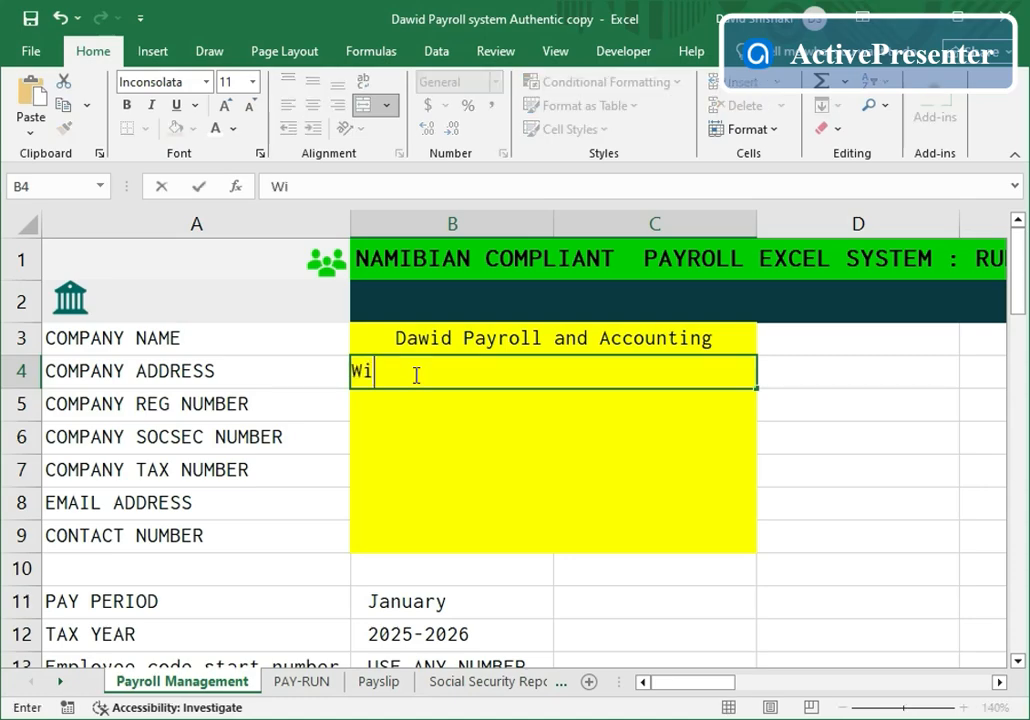
pyautogui.write('ndhoek ')
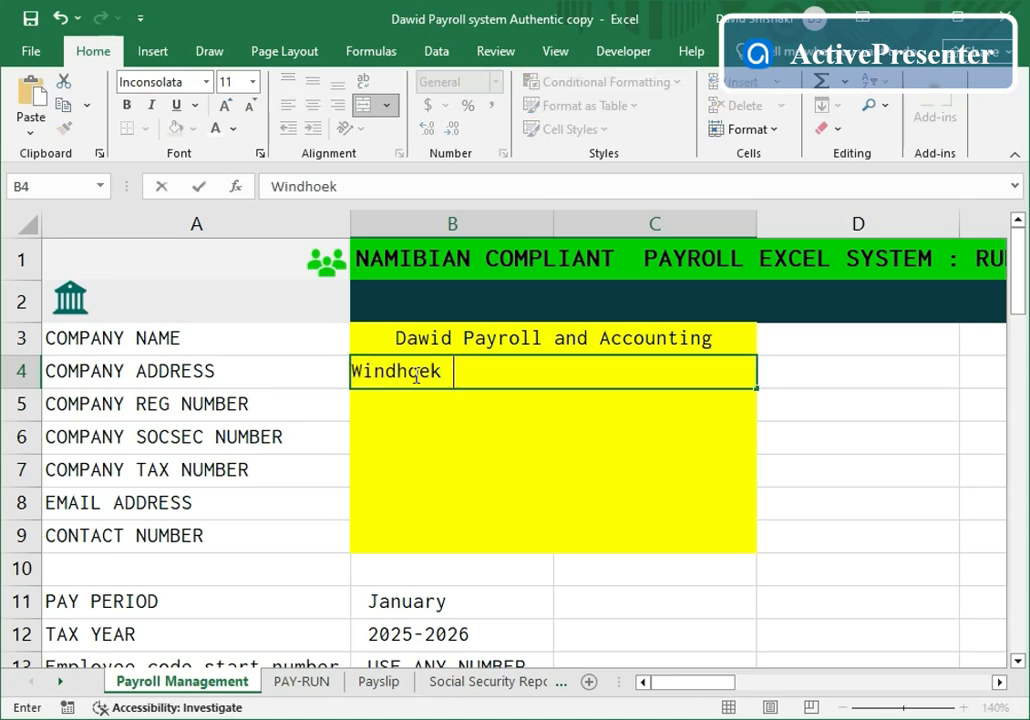
pyautogui.write('Namibia')
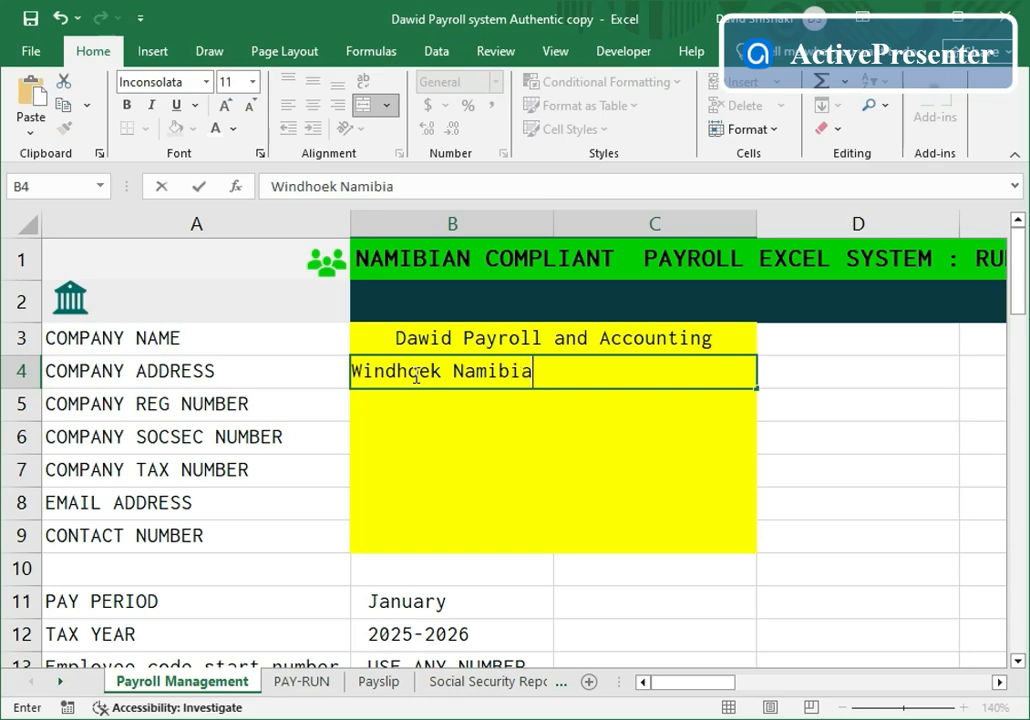
pyautogui.click(414, 408)
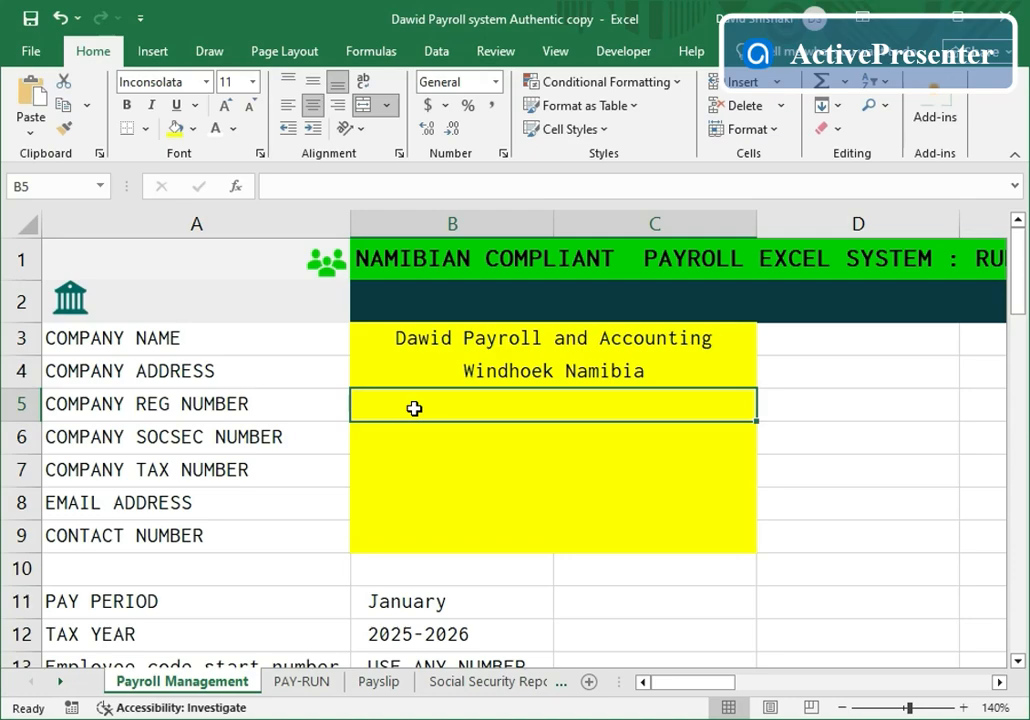
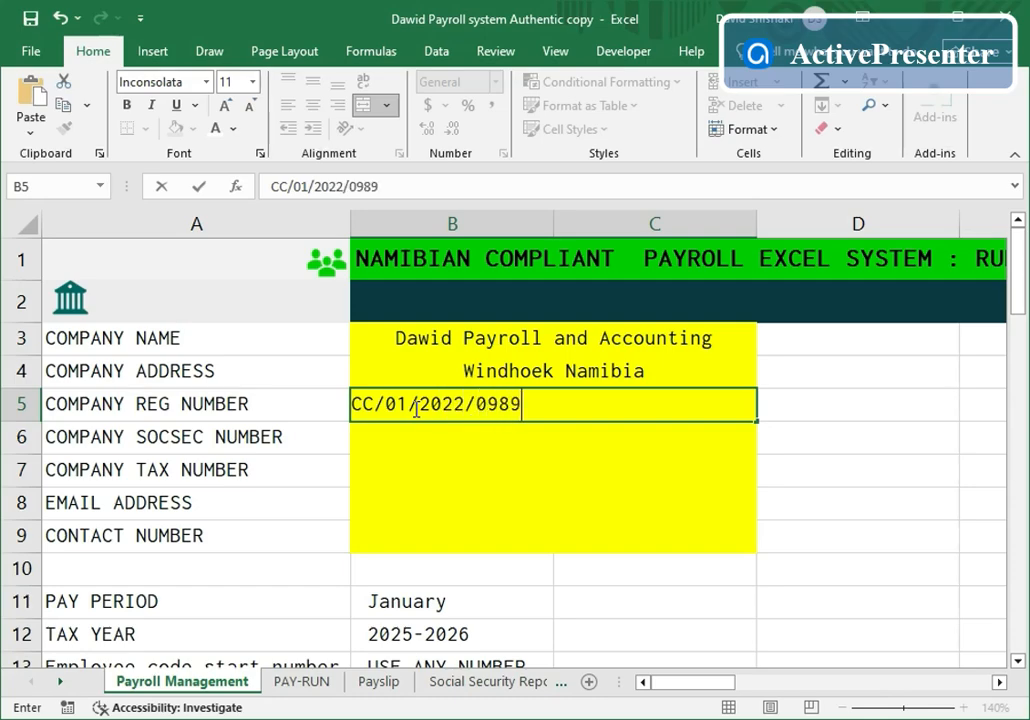
# - Enter the social security number, tax number and company e-mail in B6–B8, then the contact number in B9
pyautogui.click(434, 437)
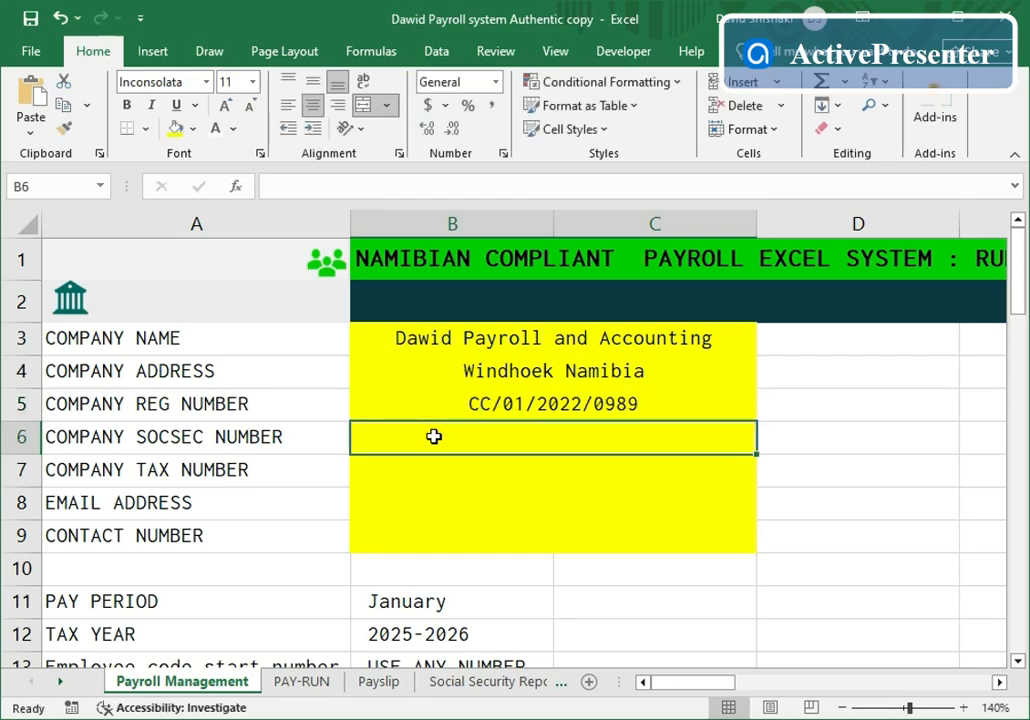
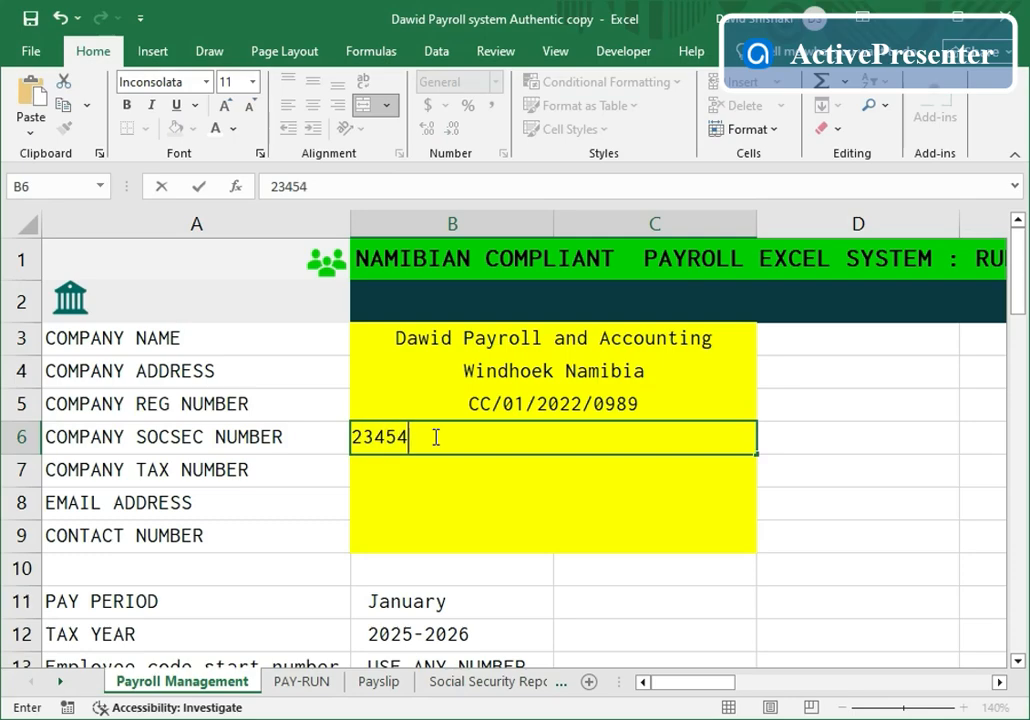
pyautogui.click(411, 470)
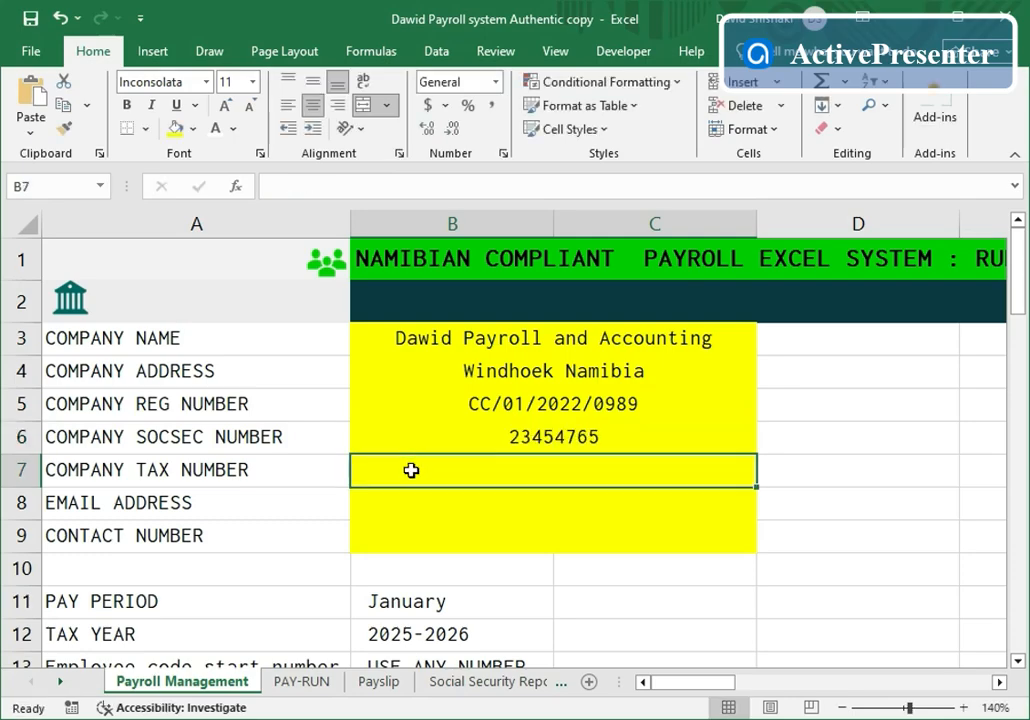
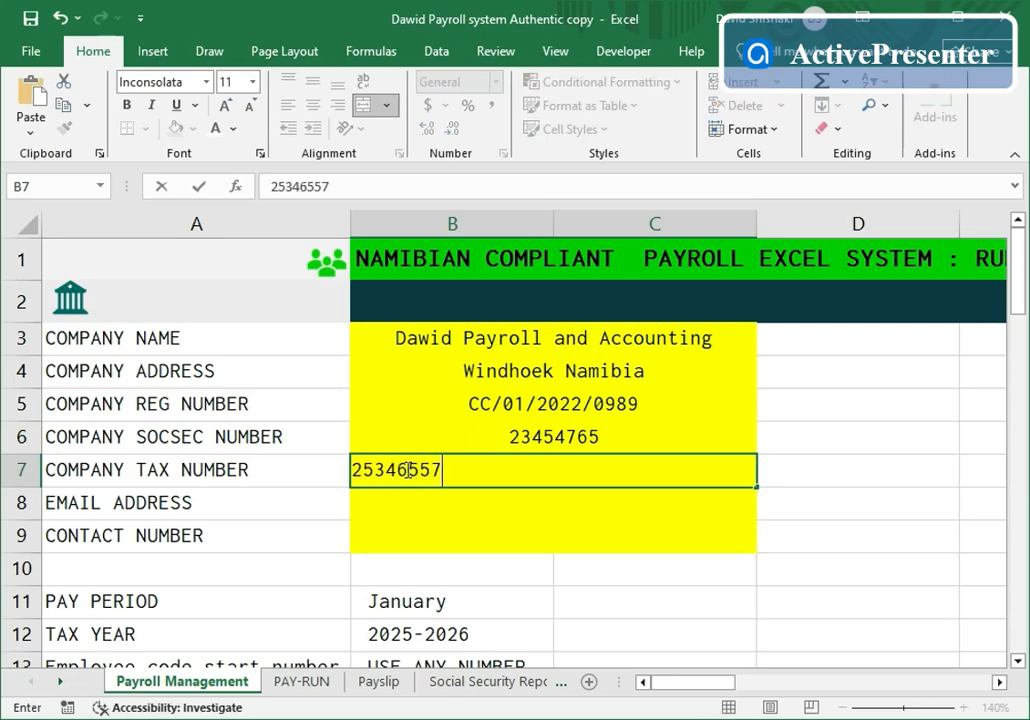
pyautogui.click(411, 507)
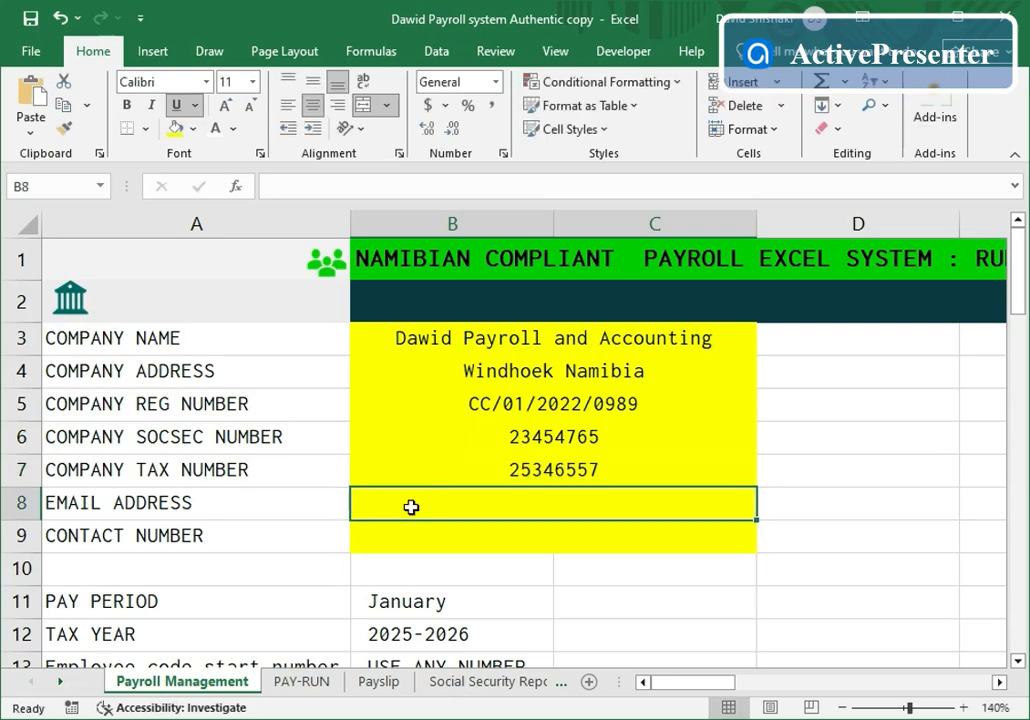
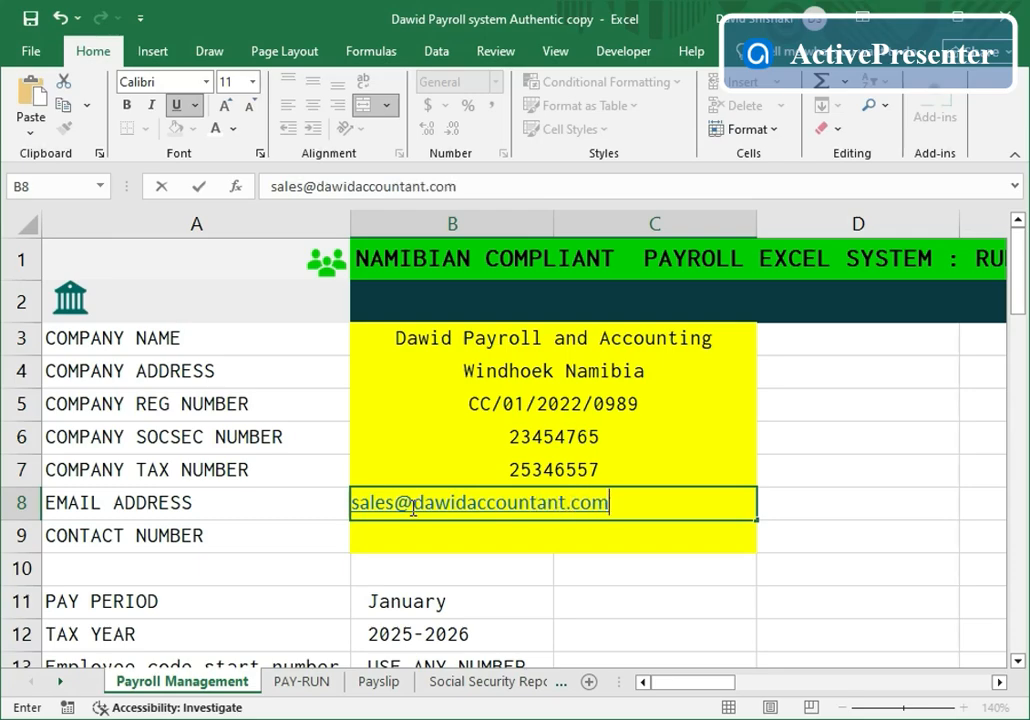
pyautogui.click(385, 544)
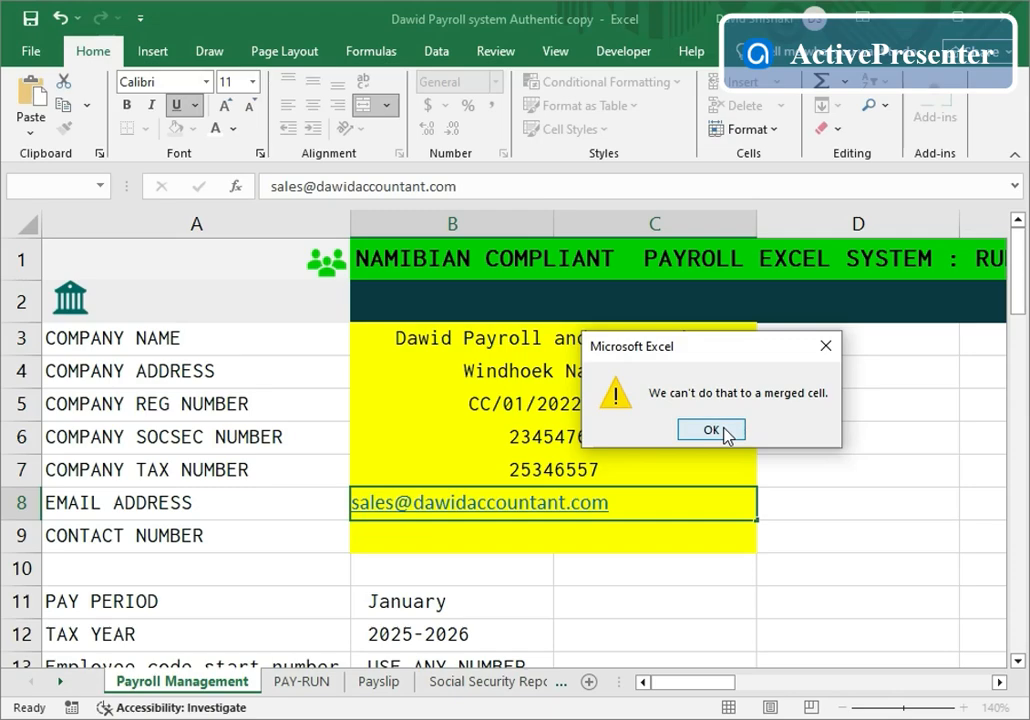
pyautogui.click(711, 430)
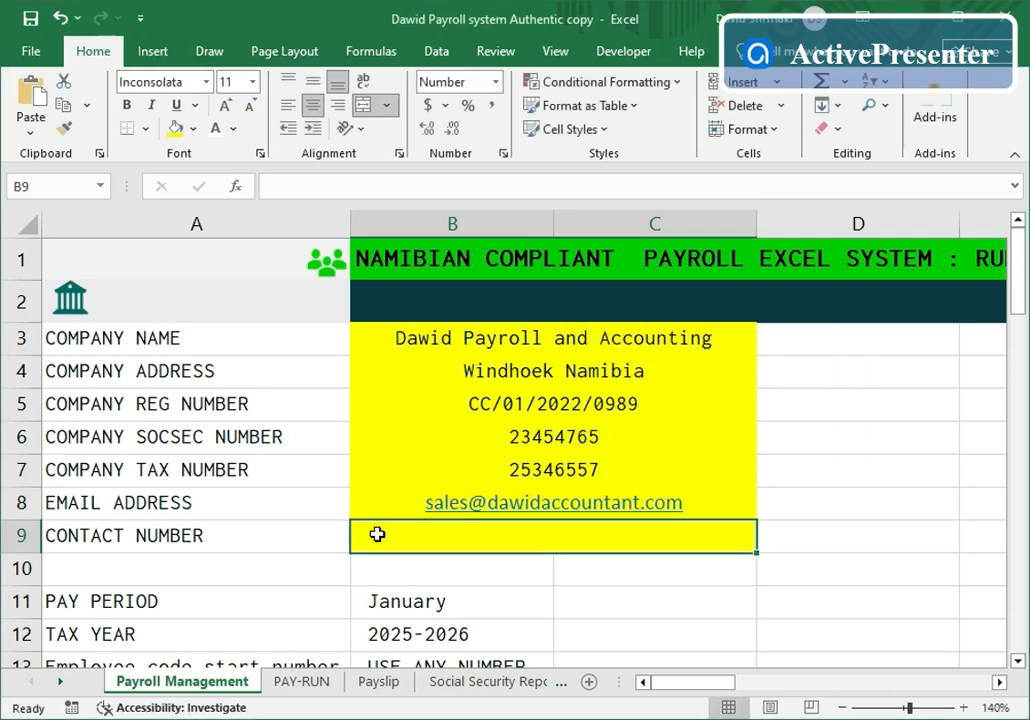
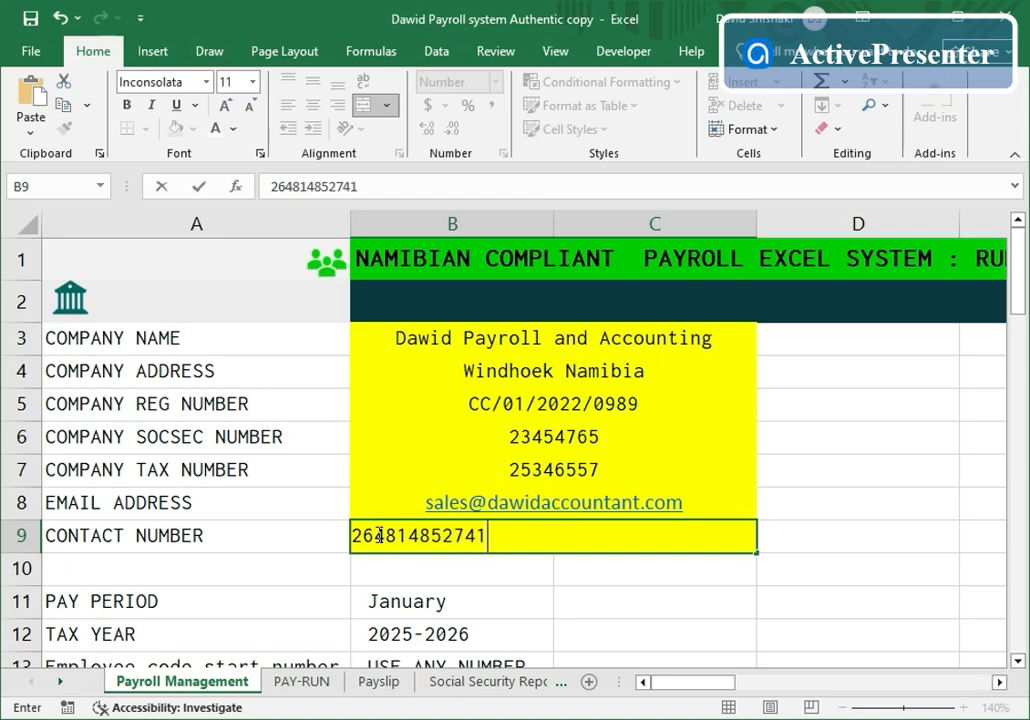
# - Commit the contact number and verify the tax year stays 2025-2026 and pay period January
pyautogui.scroll(-2, 338, 442)
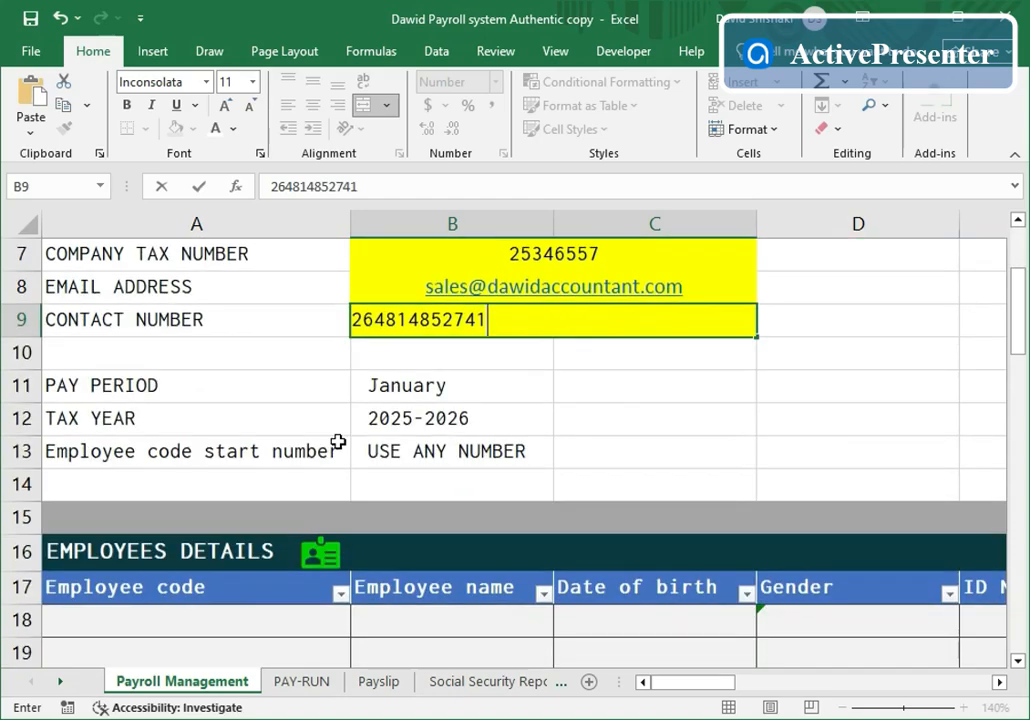
pyautogui.click(515, 386)
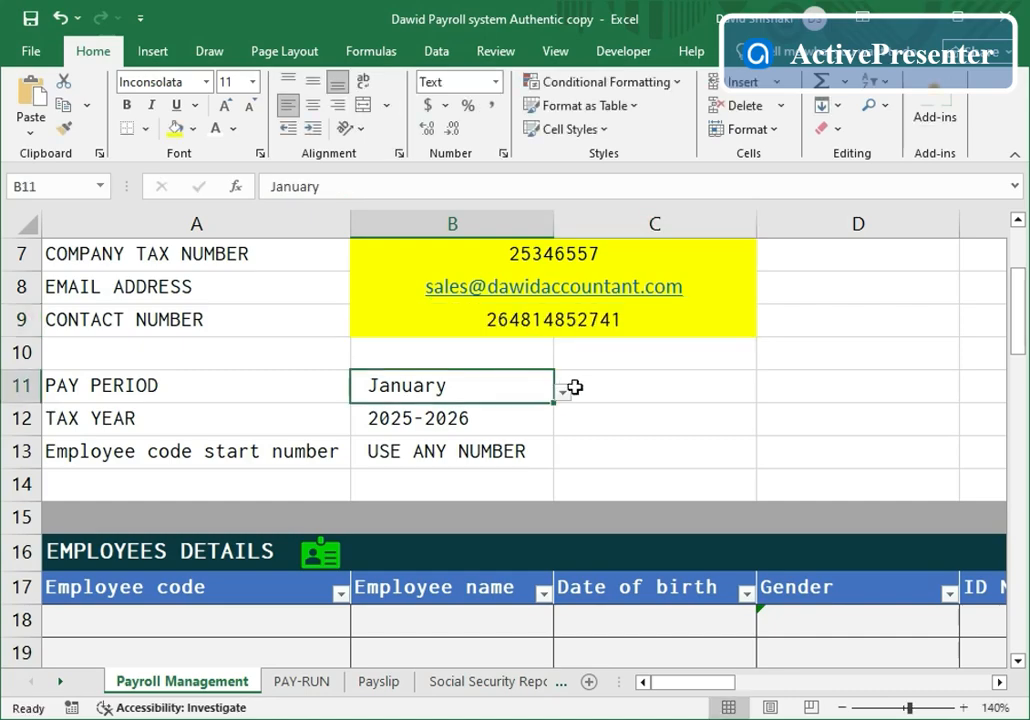
pyautogui.click(498, 421)
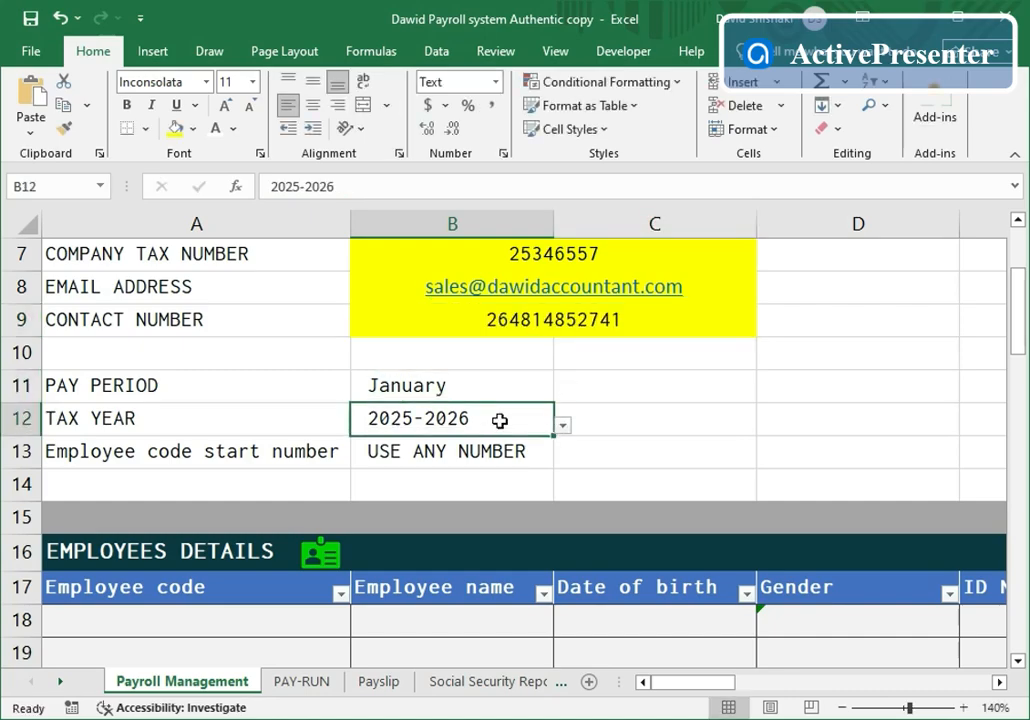
pyautogui.click(562, 428)
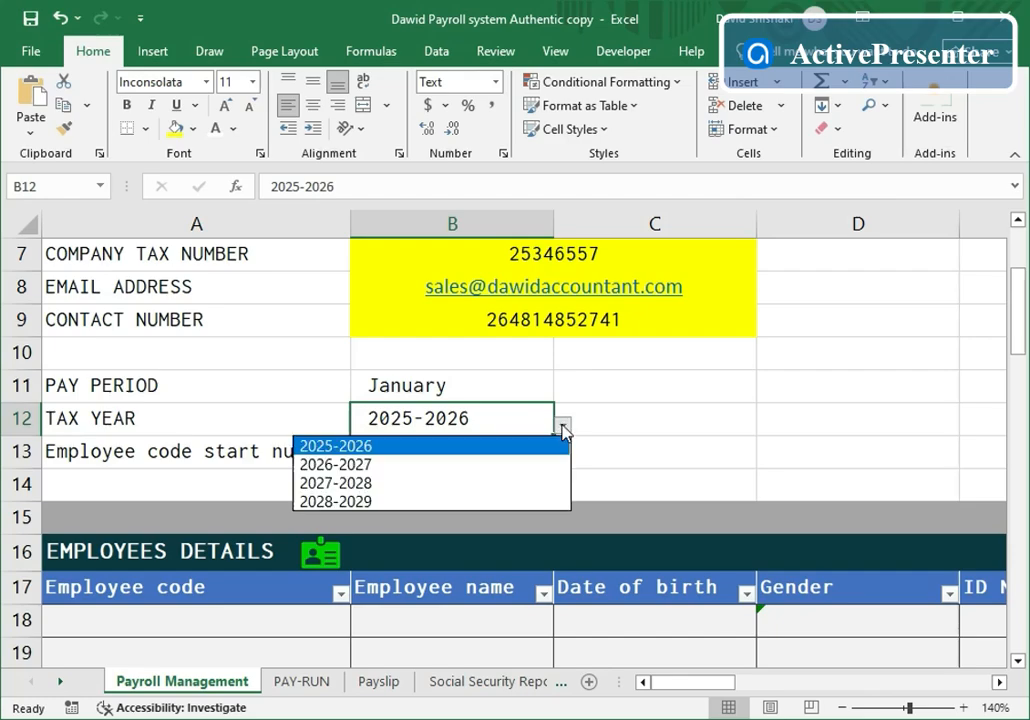
pyautogui.click(529, 394)
pyautogui.click(527, 385)
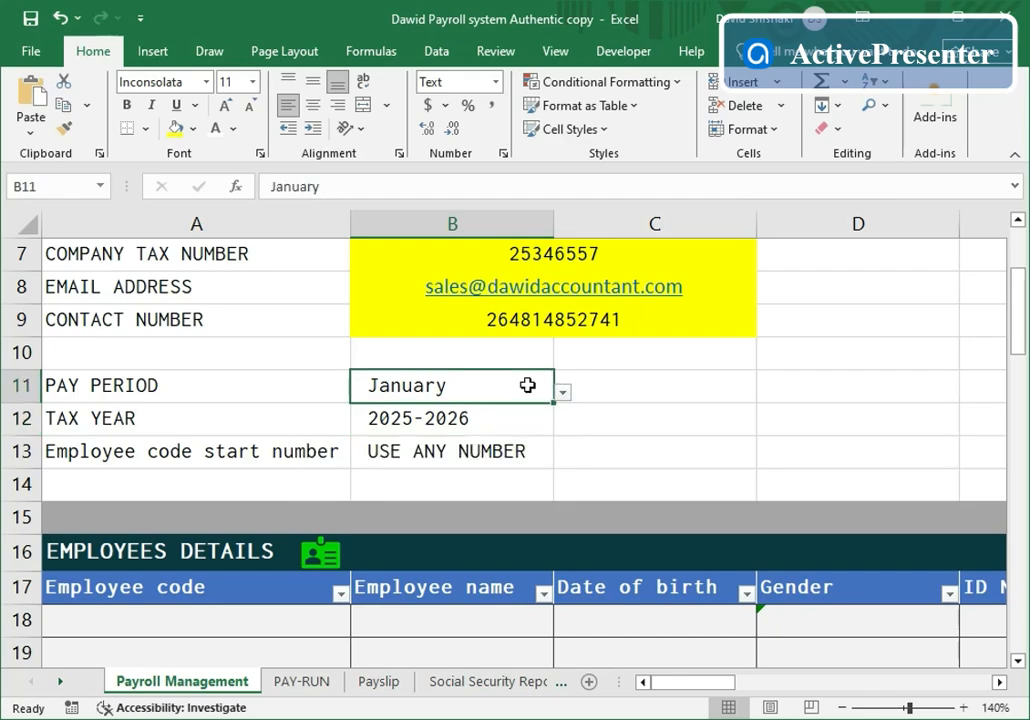
pyautogui.click(562, 392)
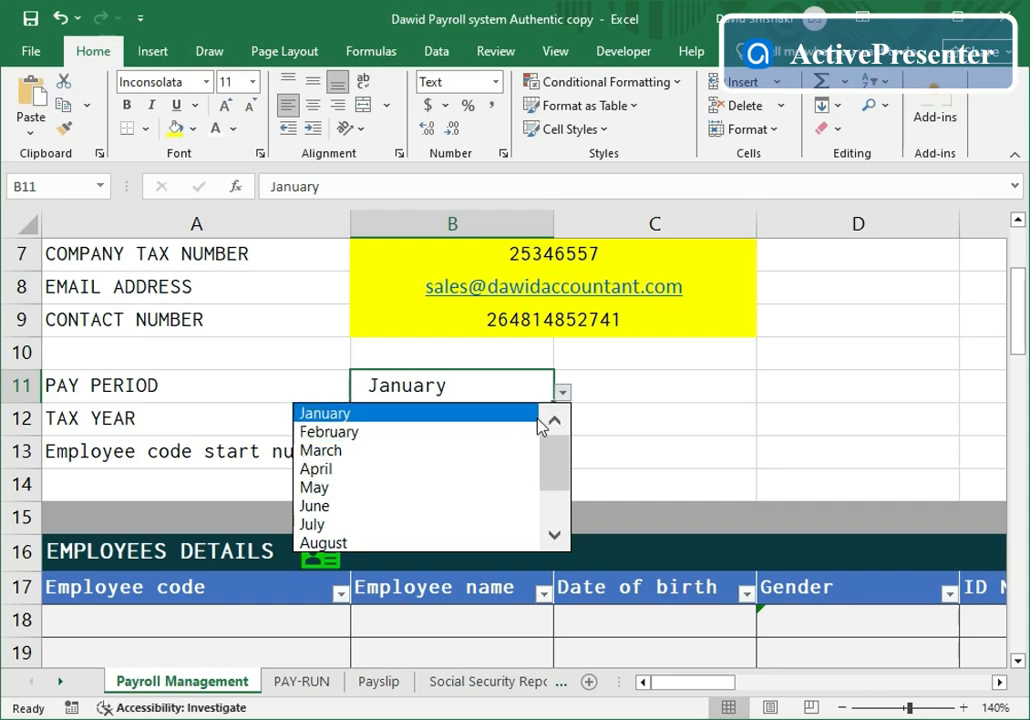
pyautogui.click(503, 395)
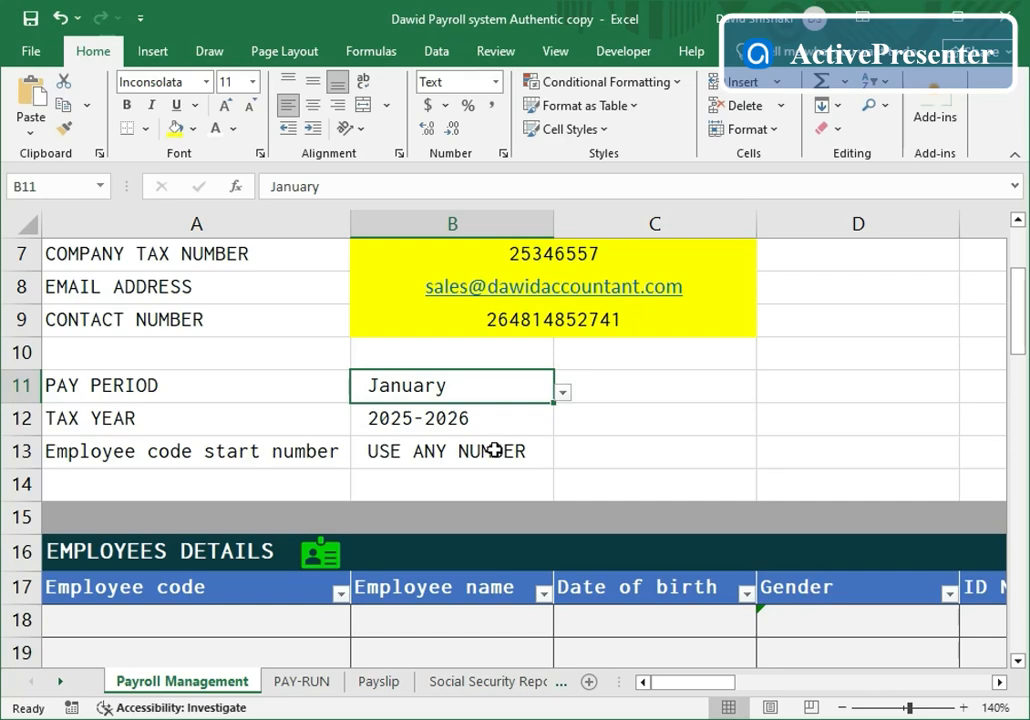
pyautogui.scroll(-2, 494, 451)
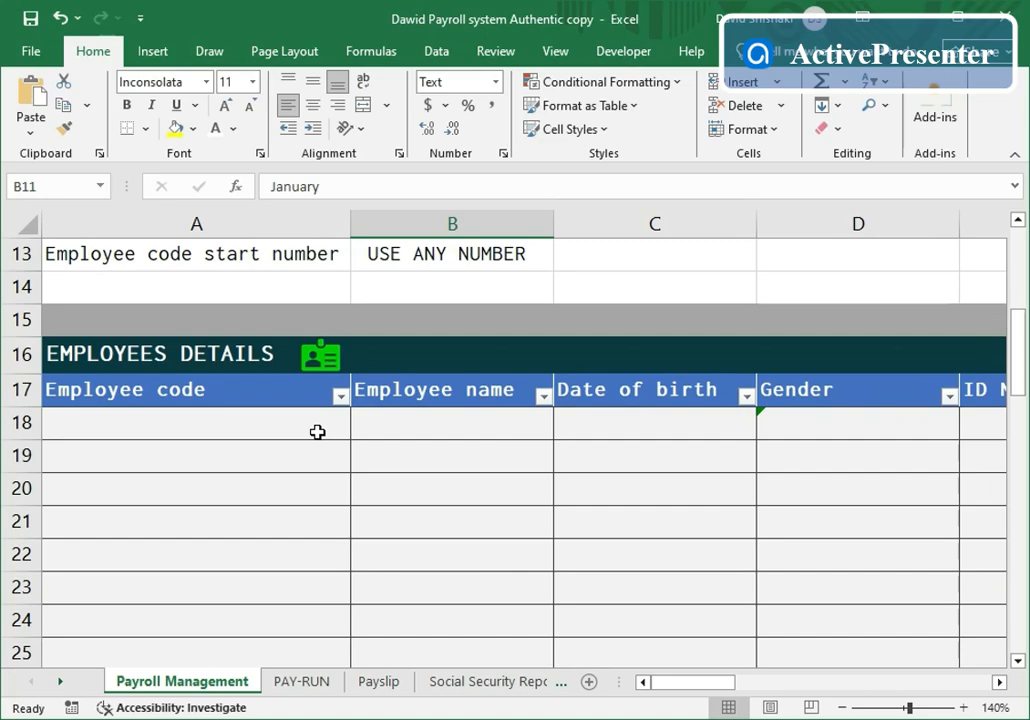
pyautogui.write('11')
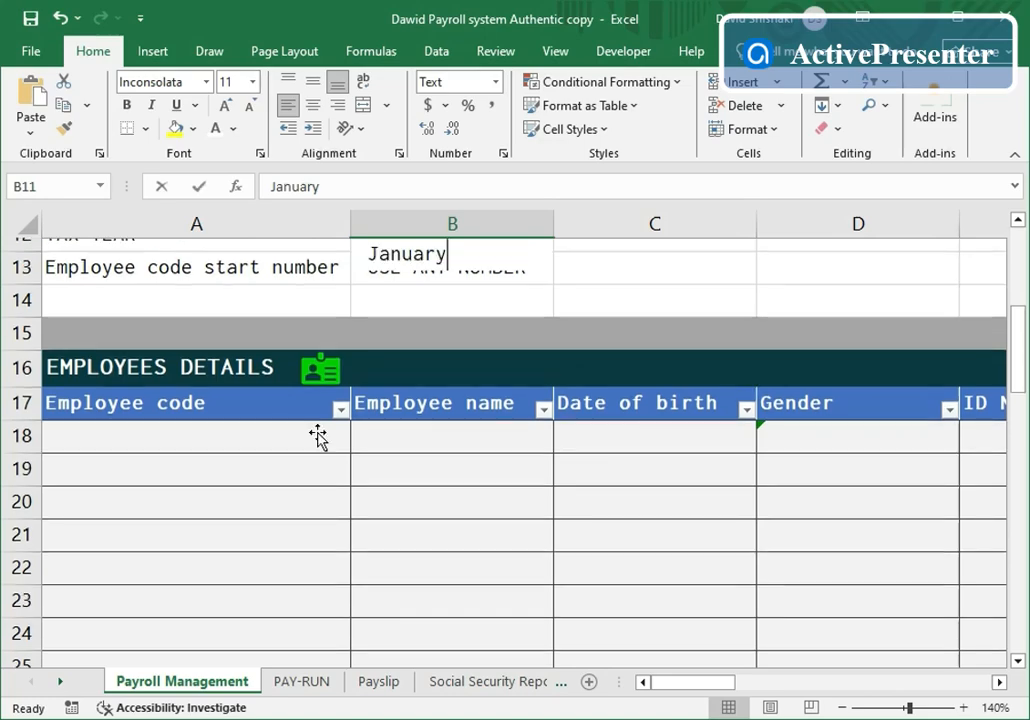
pyautogui.press('BackSpace')
pyautogui.press('BackSpace')
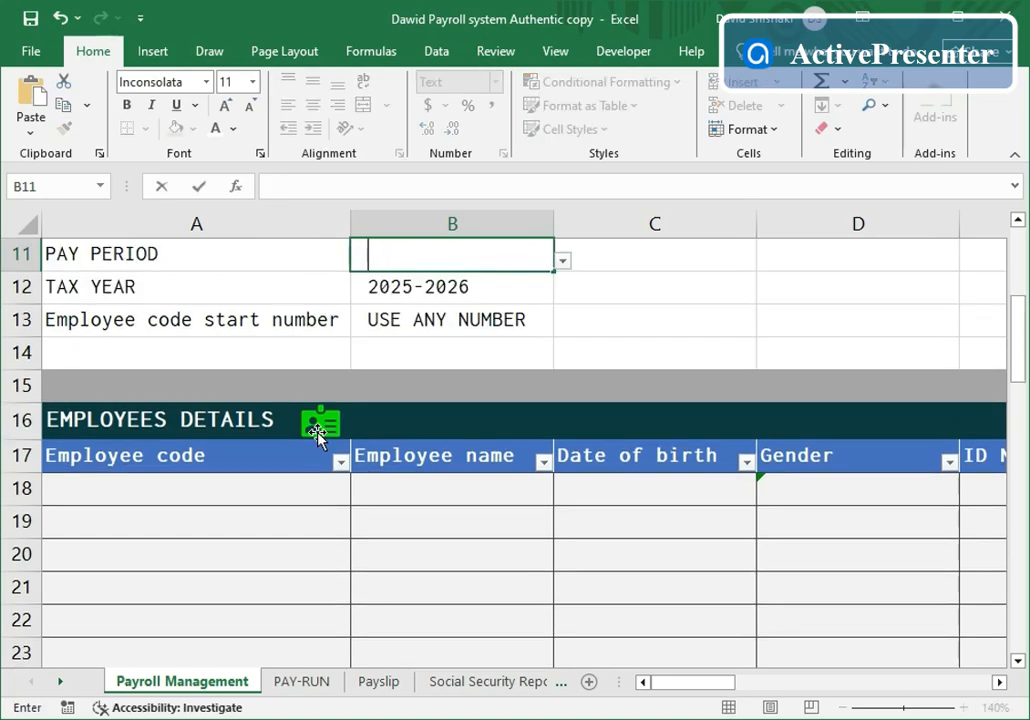
pyautogui.click(409, 274)
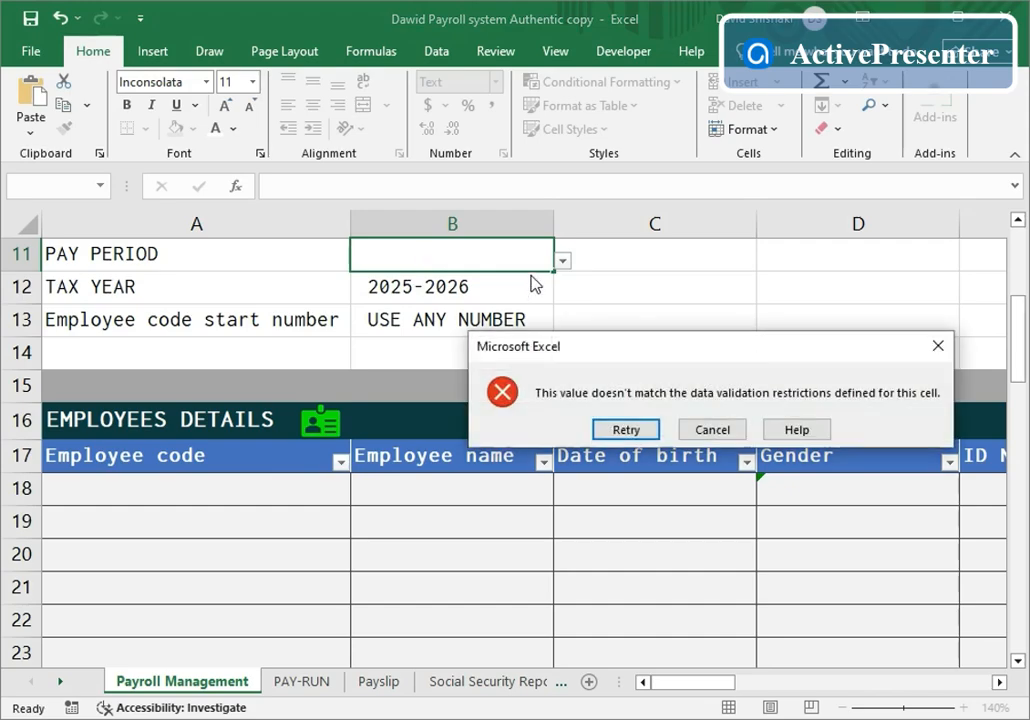
pyautogui.click(726, 430)
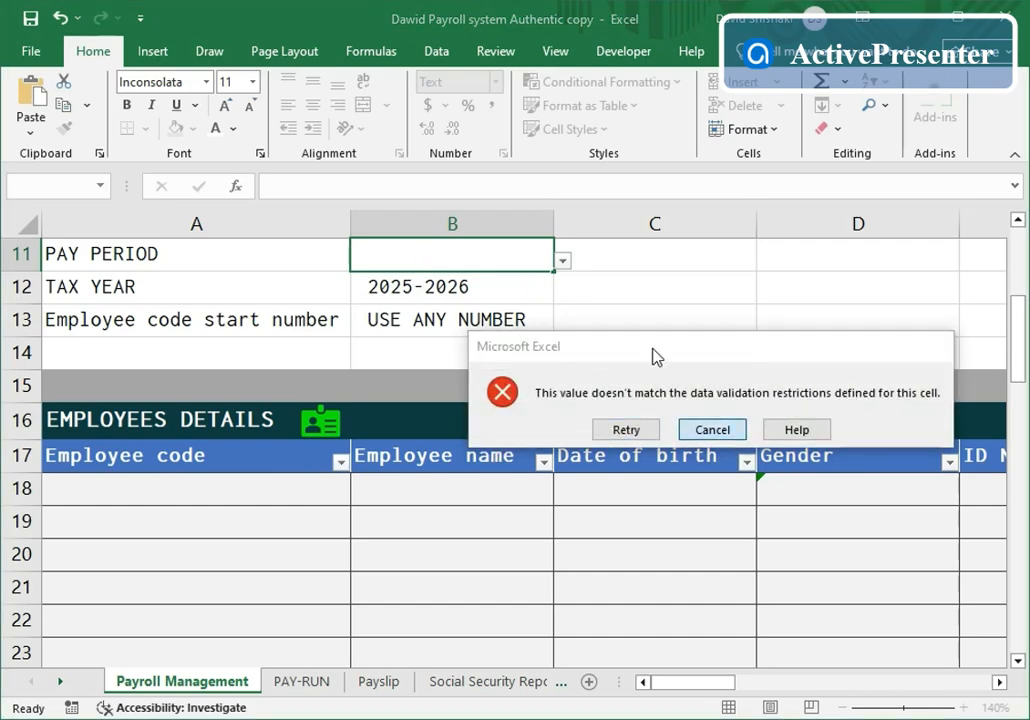
pyautogui.click(244, 490)
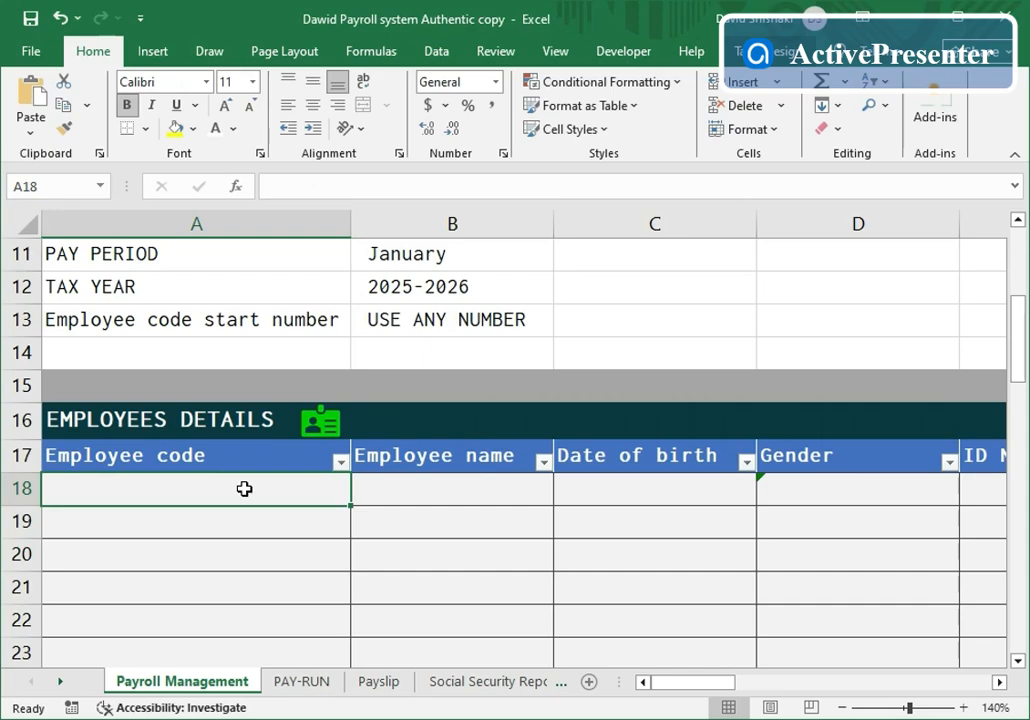
# - Enter employee code 1100 and the employee's name in row 18
pyautogui.write('1100')
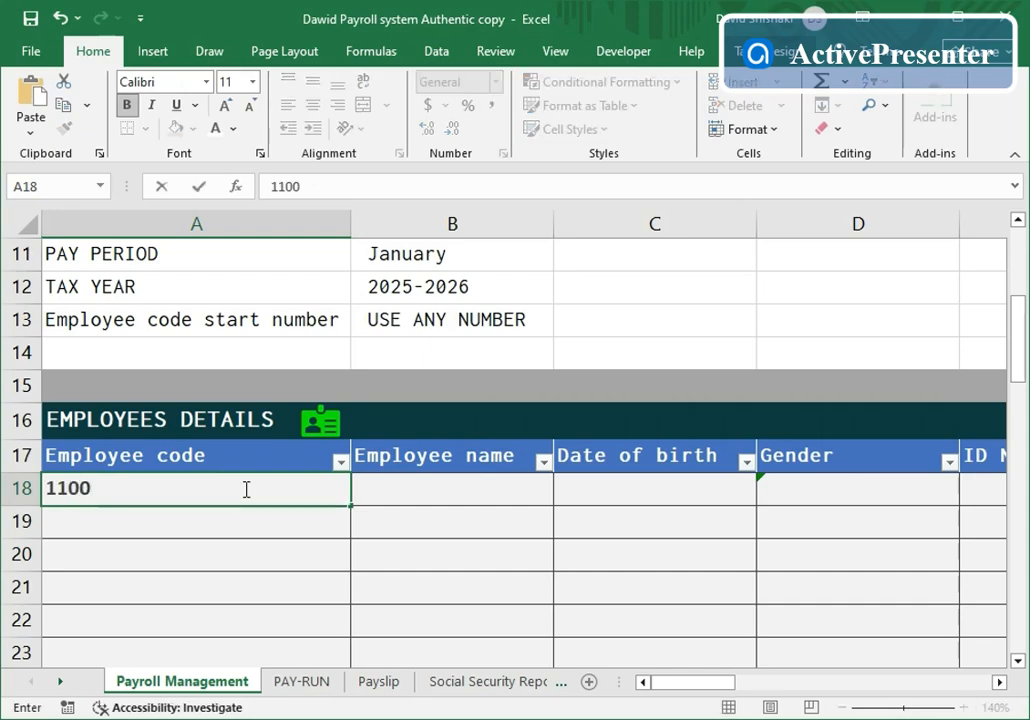
pyautogui.click(414, 527)
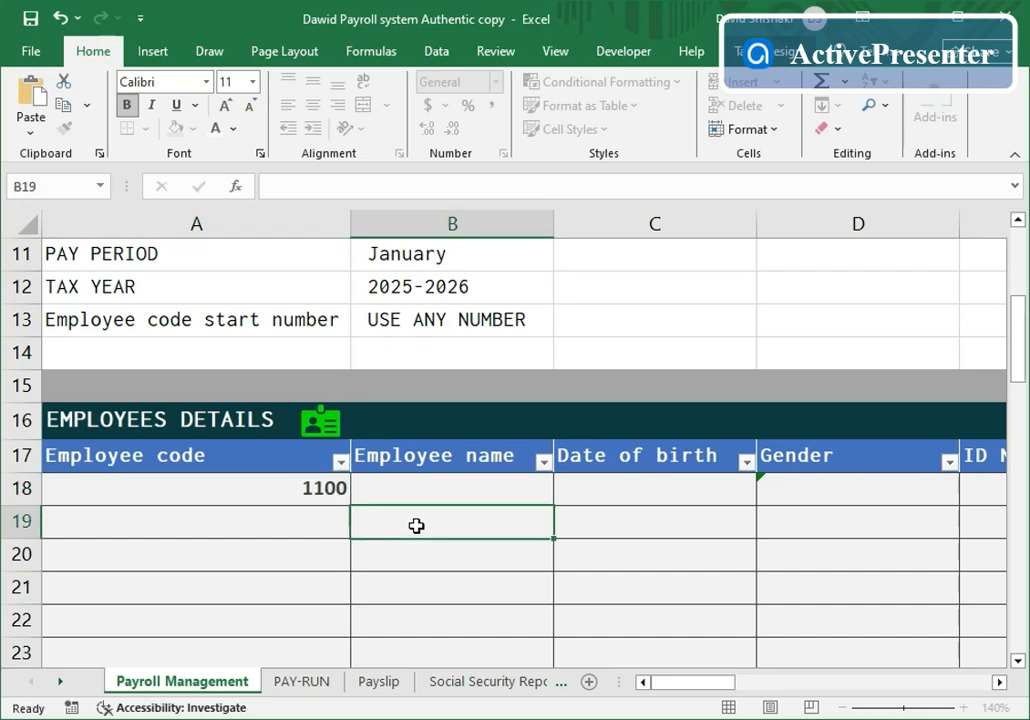
pyautogui.click(437, 491)
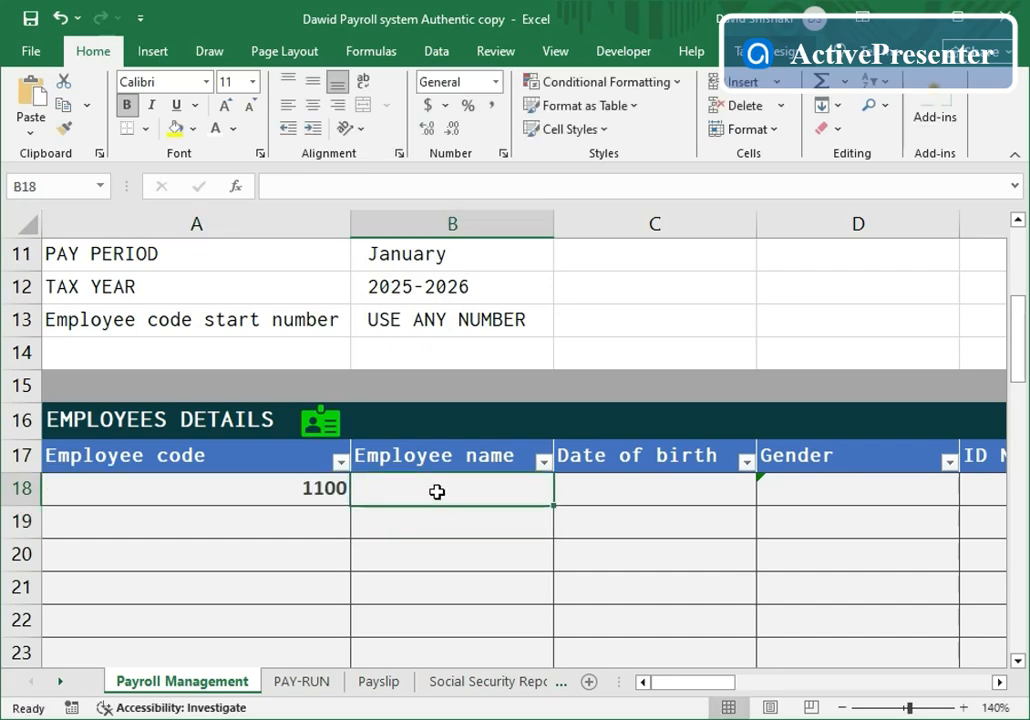
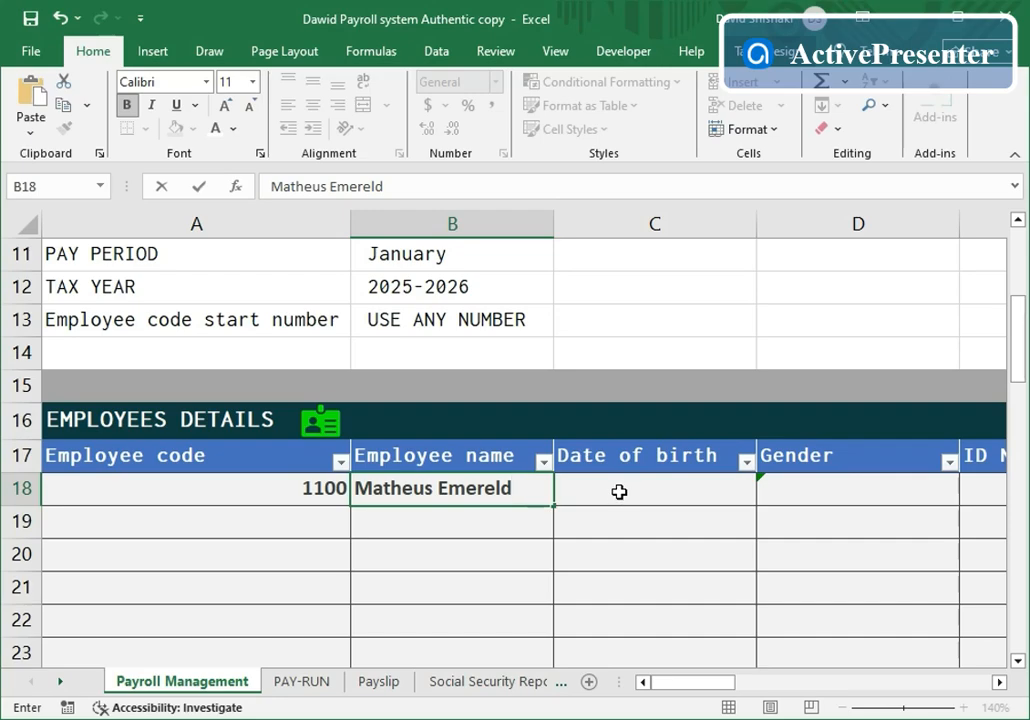
pyautogui.click(619, 491)
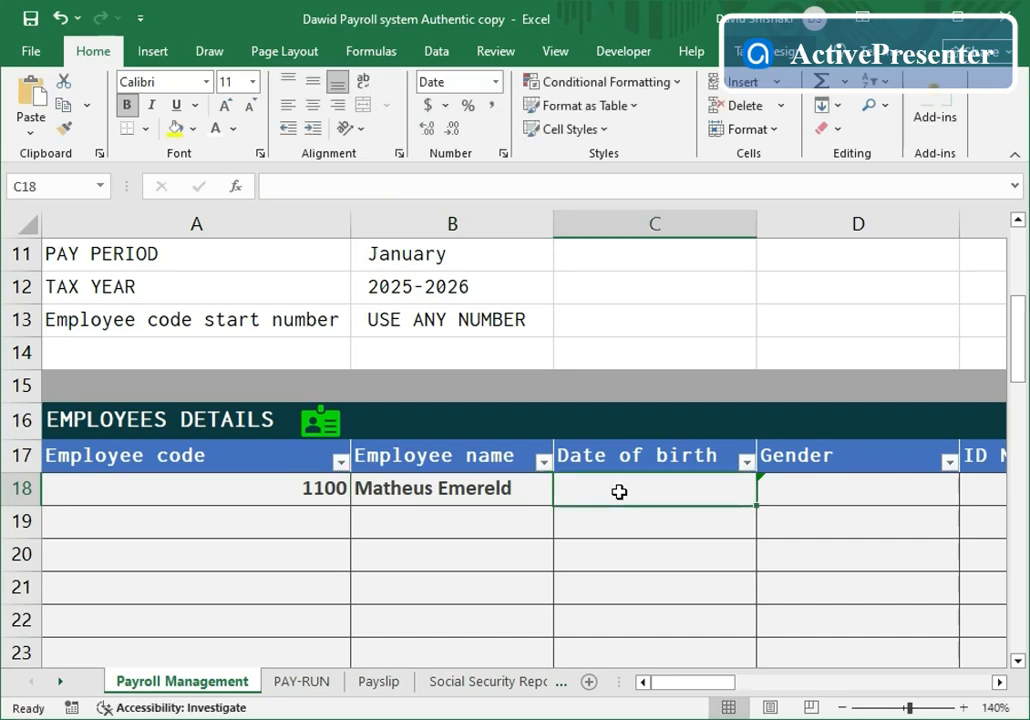
# - Enter the employee's date of birth and set the gender to Male
pyautogui.write('01/')
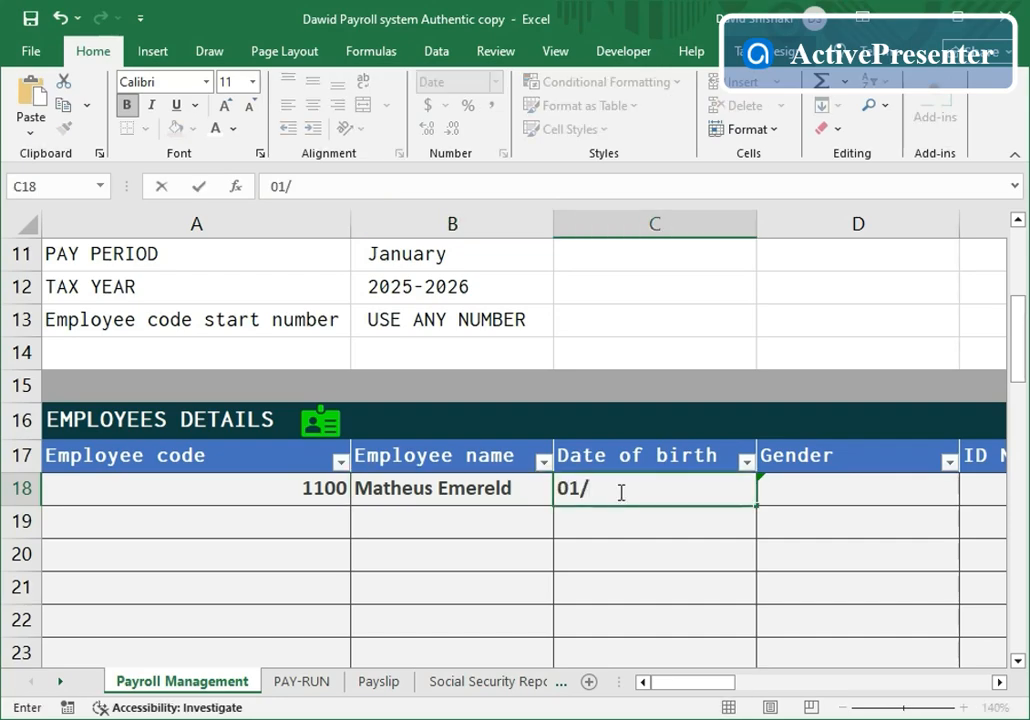
pyautogui.write('107/1997')
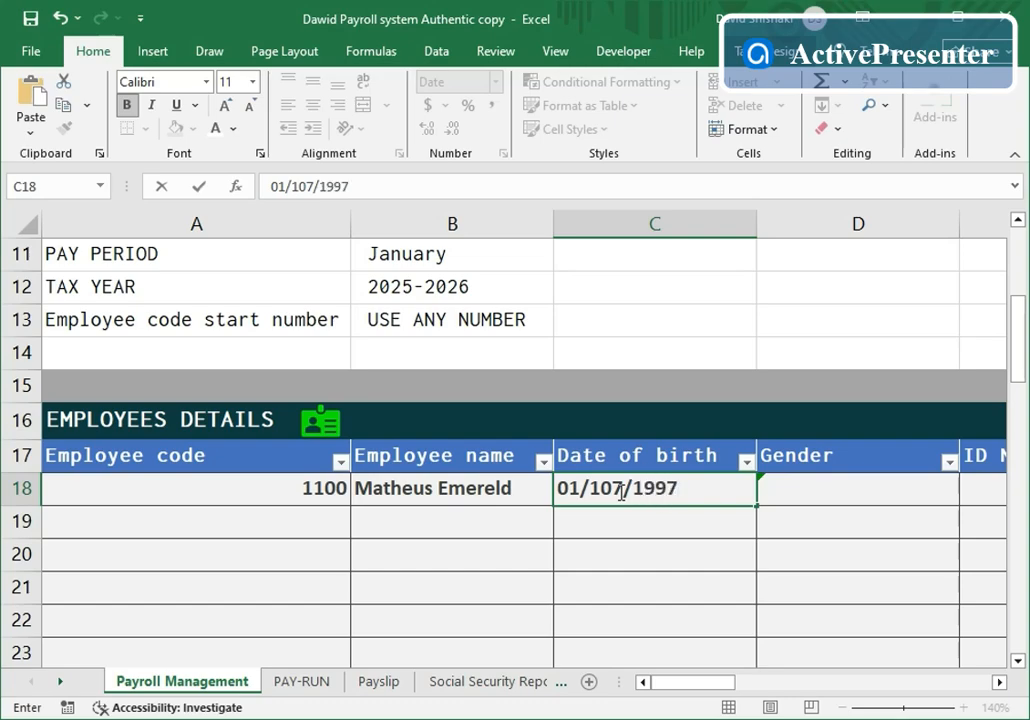
pyautogui.hotkey('ctrl', 'Return')
pyautogui.click(807, 496)
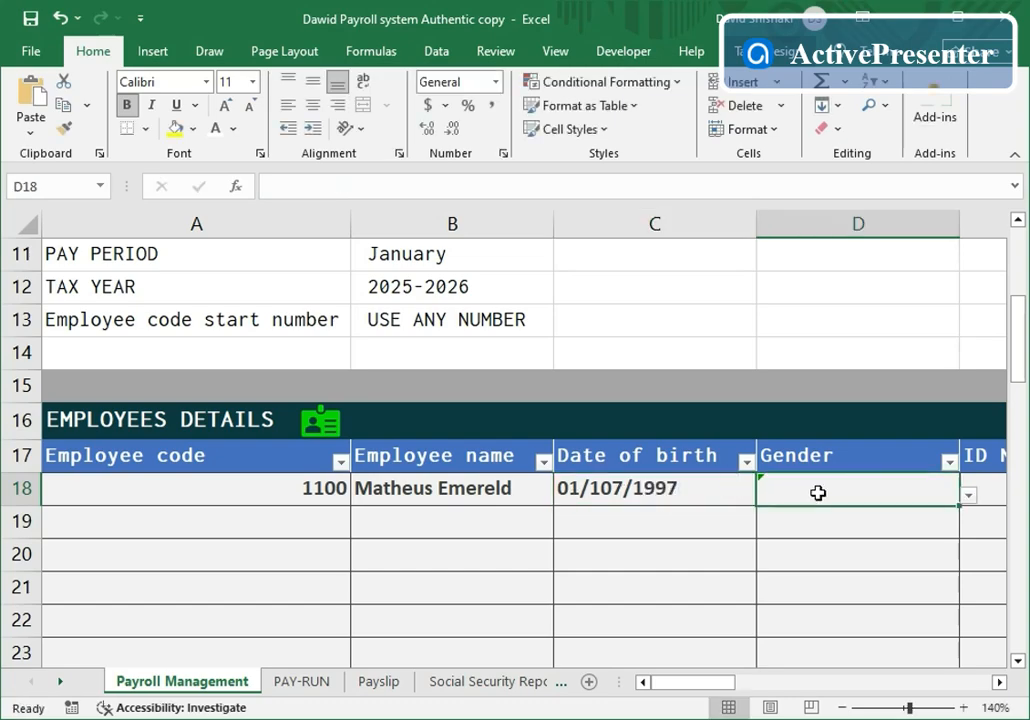
pyautogui.click(969, 495)
pyautogui.click(762, 516)
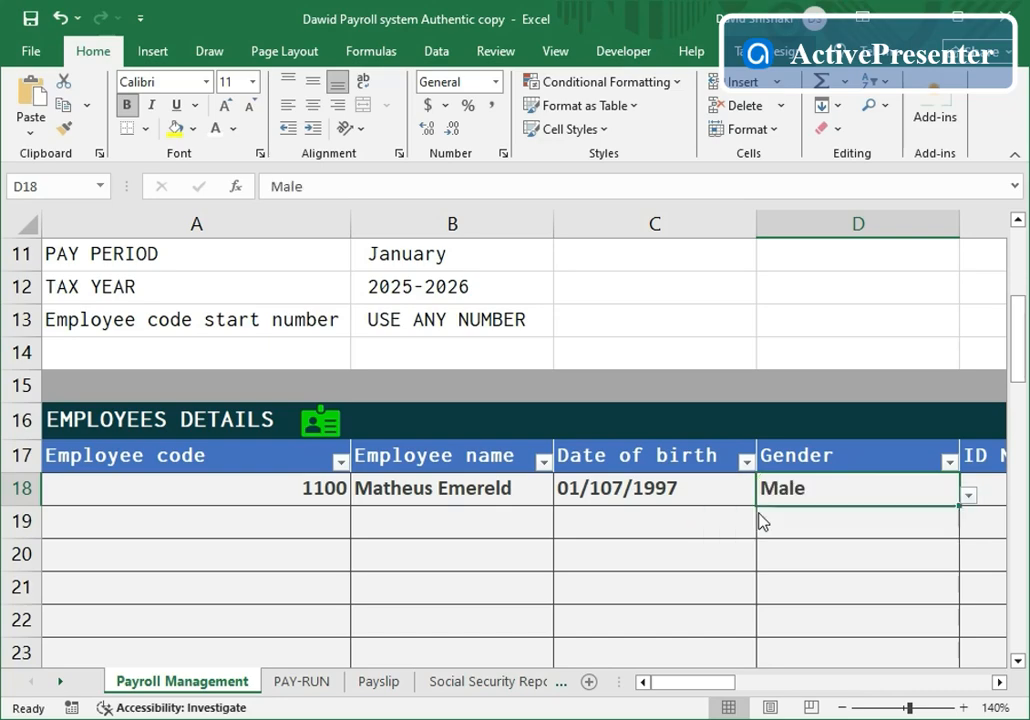
pyautogui.click(1000, 683)
pyautogui.click(1000, 683)
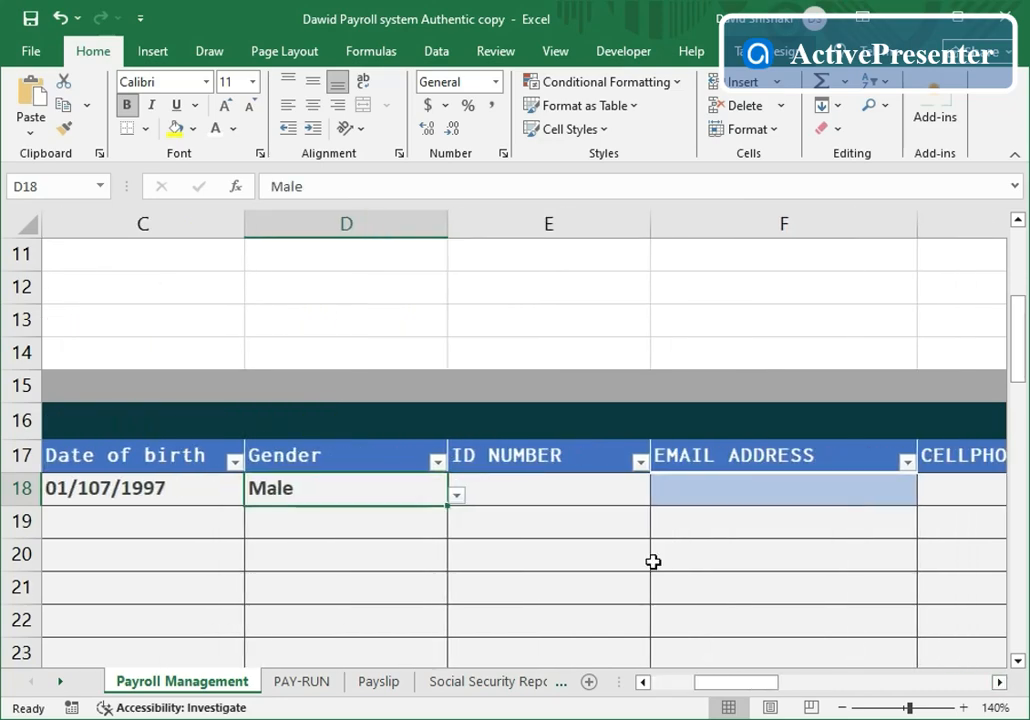
# - Enter the employee's ID number in row 18 and the e-mail address in F18
pyautogui.click(586, 502)
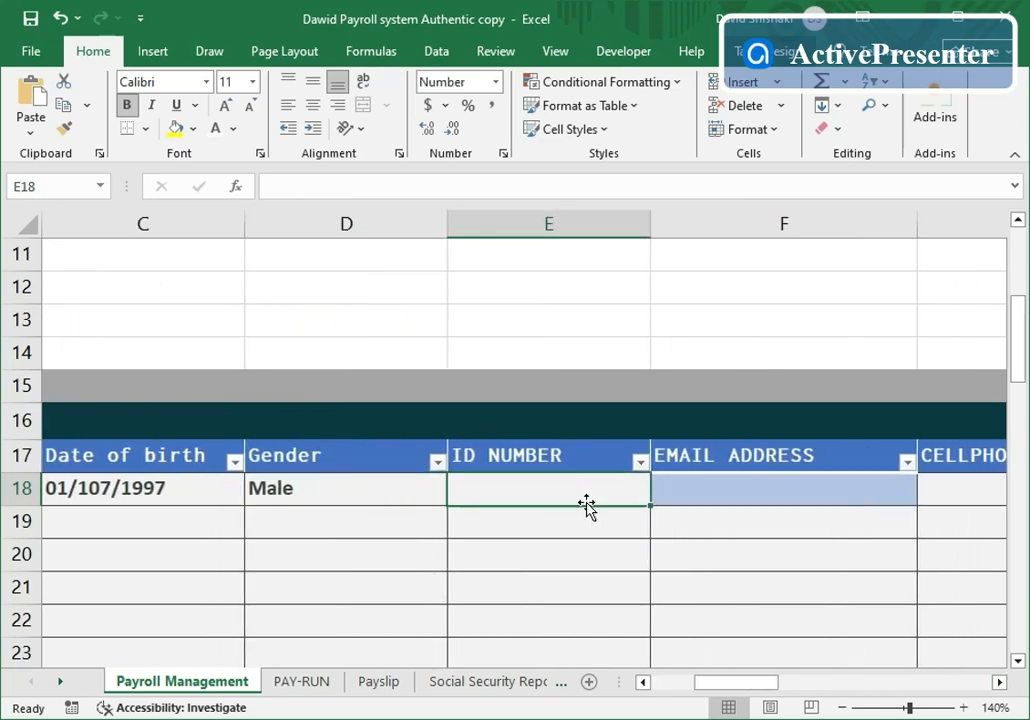
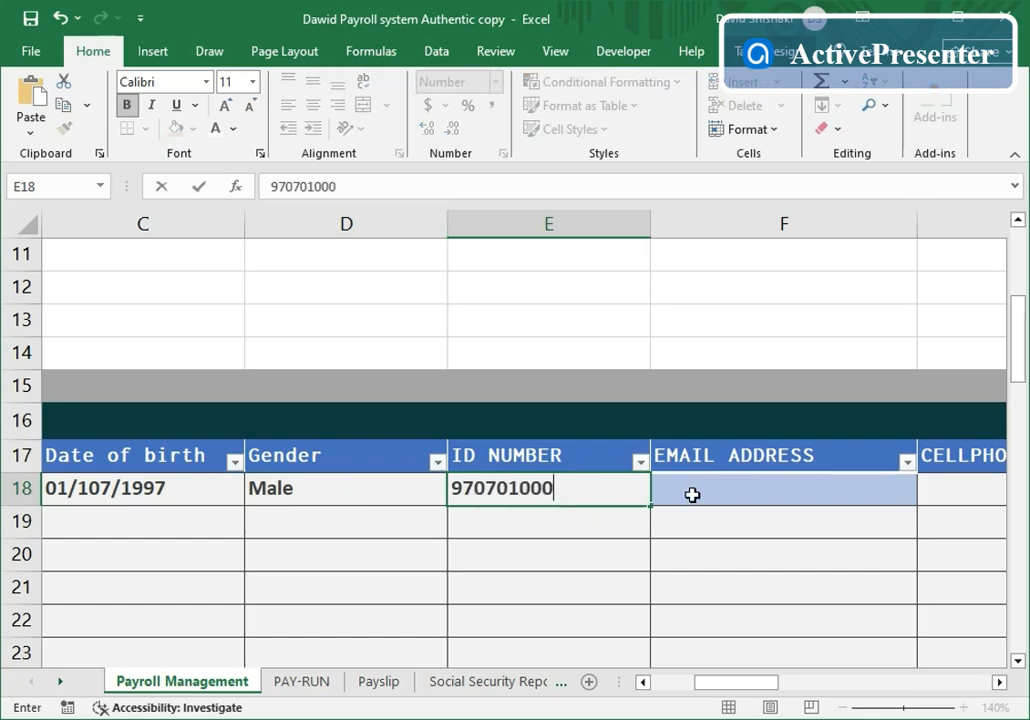
pyautogui.click(691, 492)
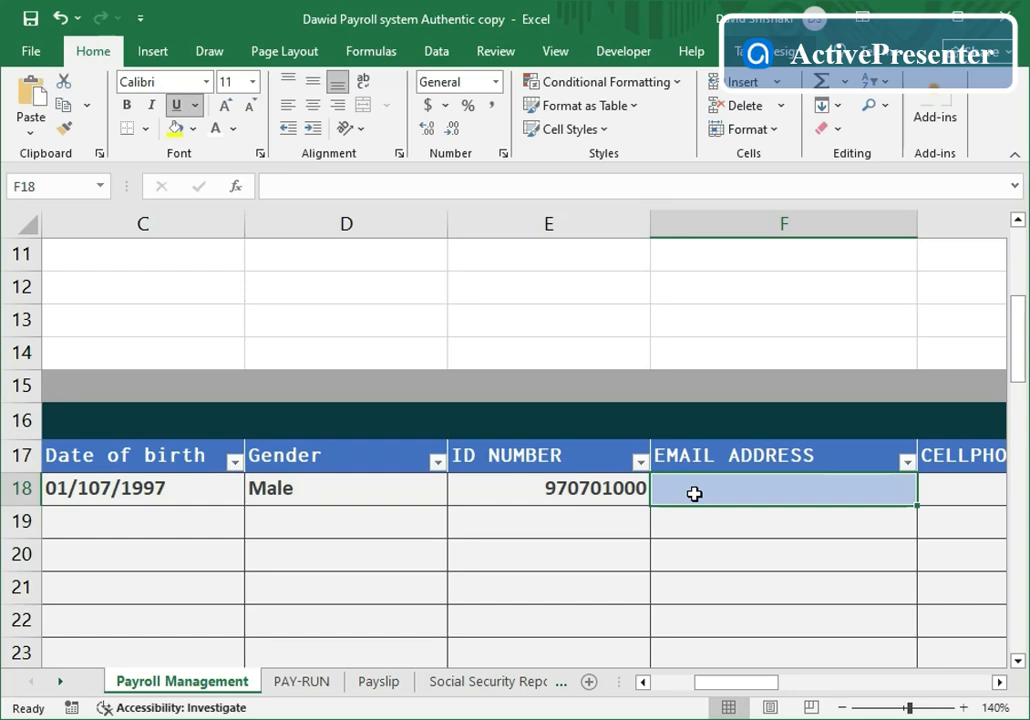
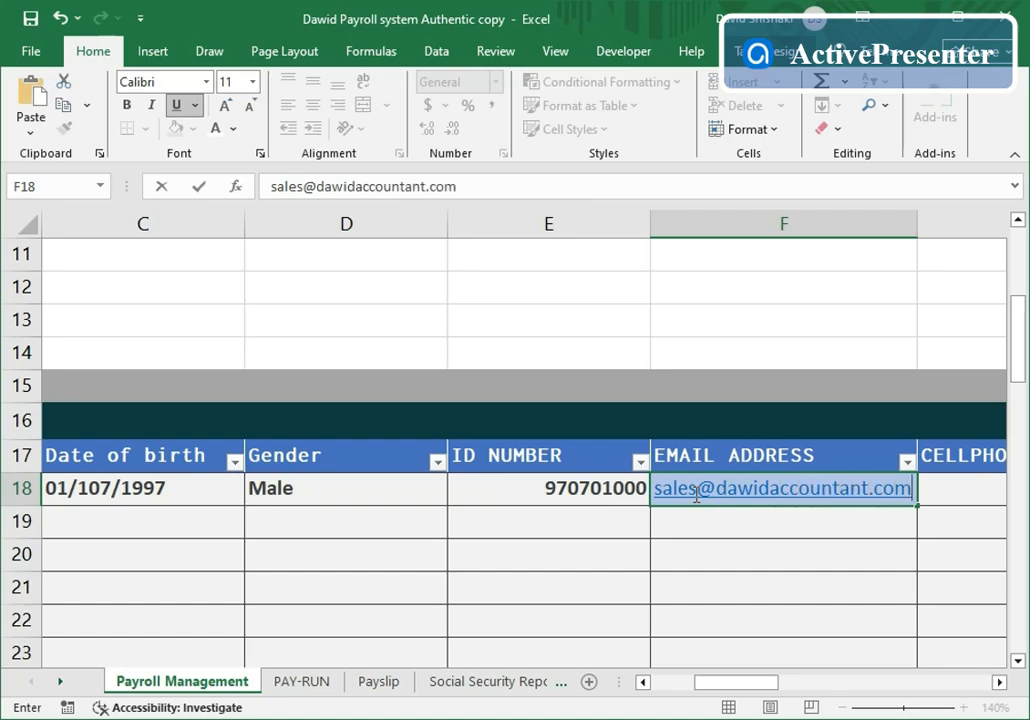
# - Enter the employee's cellphone number in G18 and start date 01/01/2025 in H18
pyautogui.click(999, 682)
pyautogui.click(999, 682)
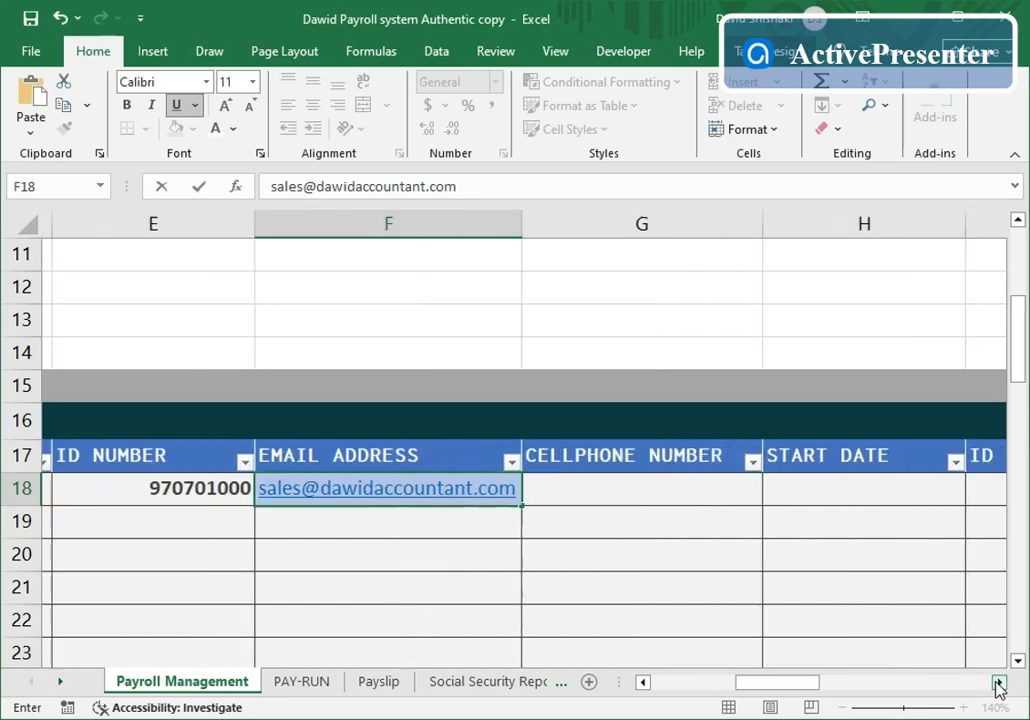
pyautogui.click(999, 682)
pyautogui.click(463, 488)
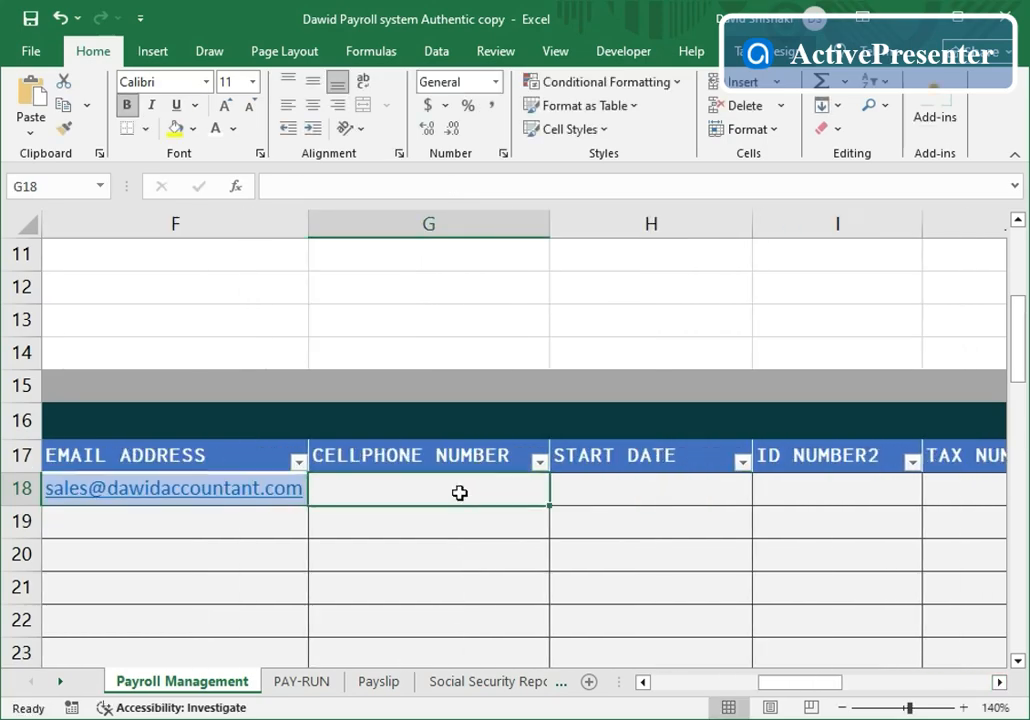
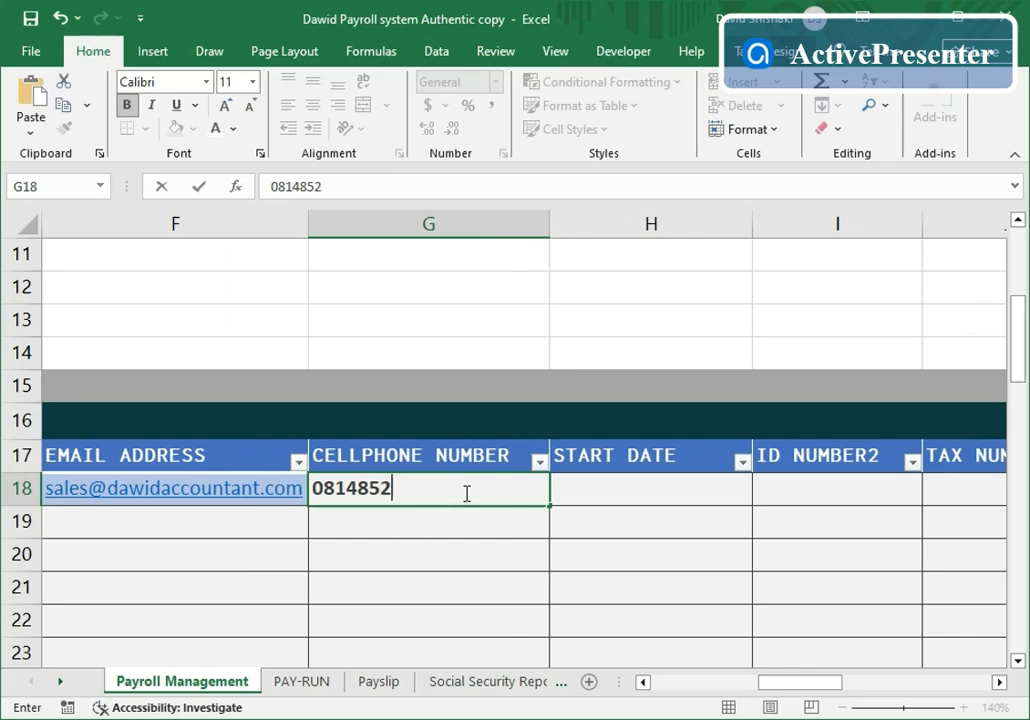
pyautogui.click(627, 497)
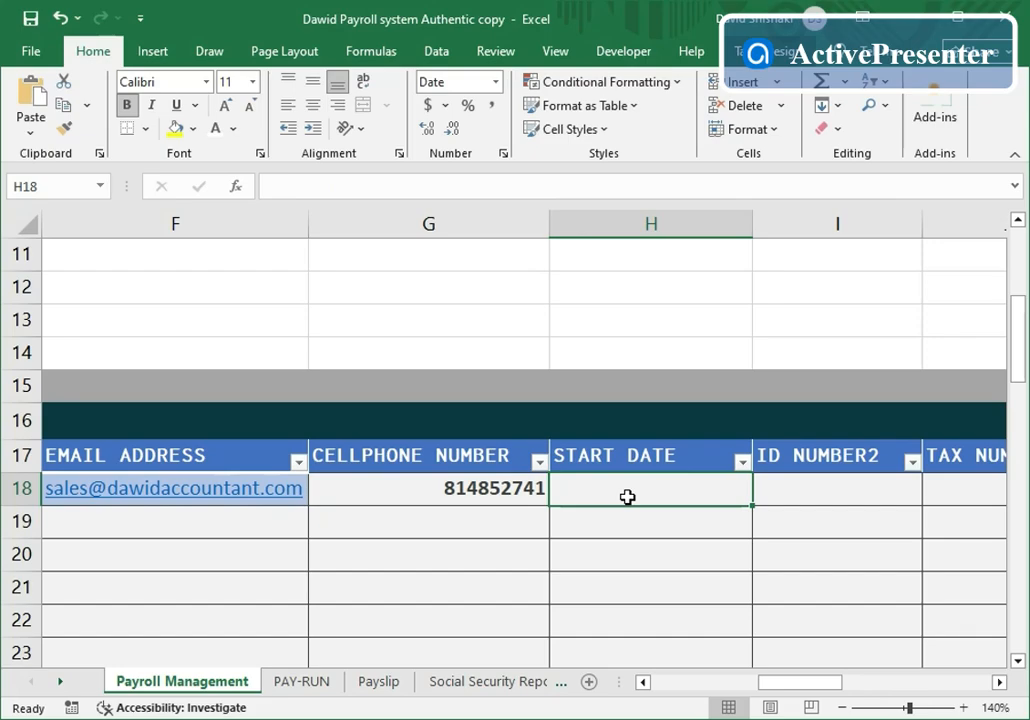
pyautogui.write('01')
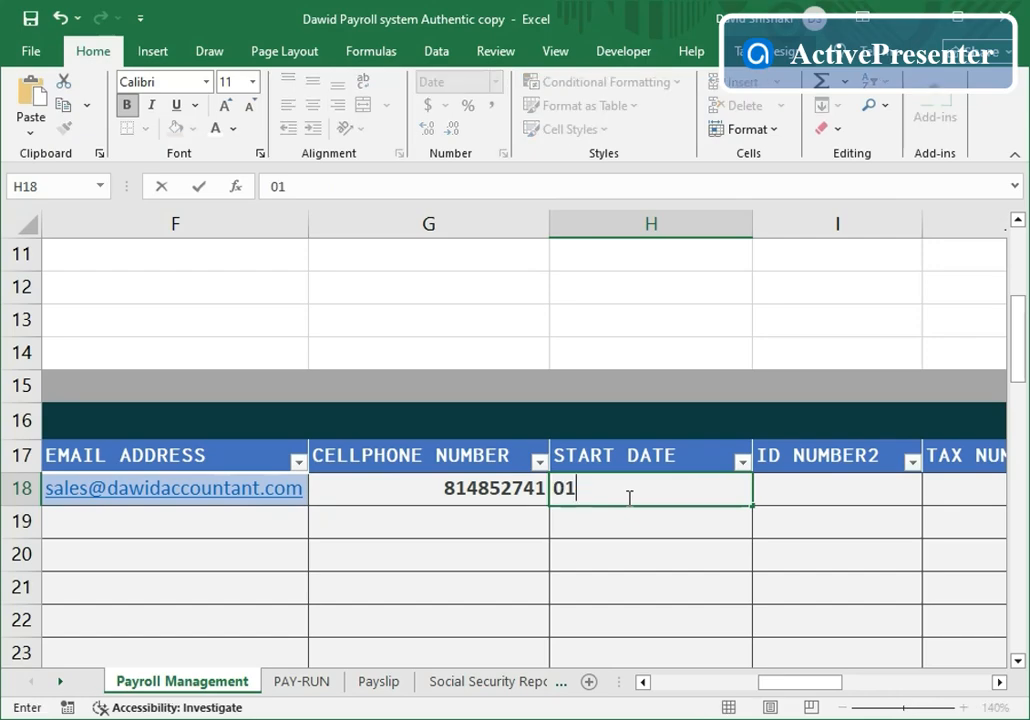
pyautogui.write('/01/')
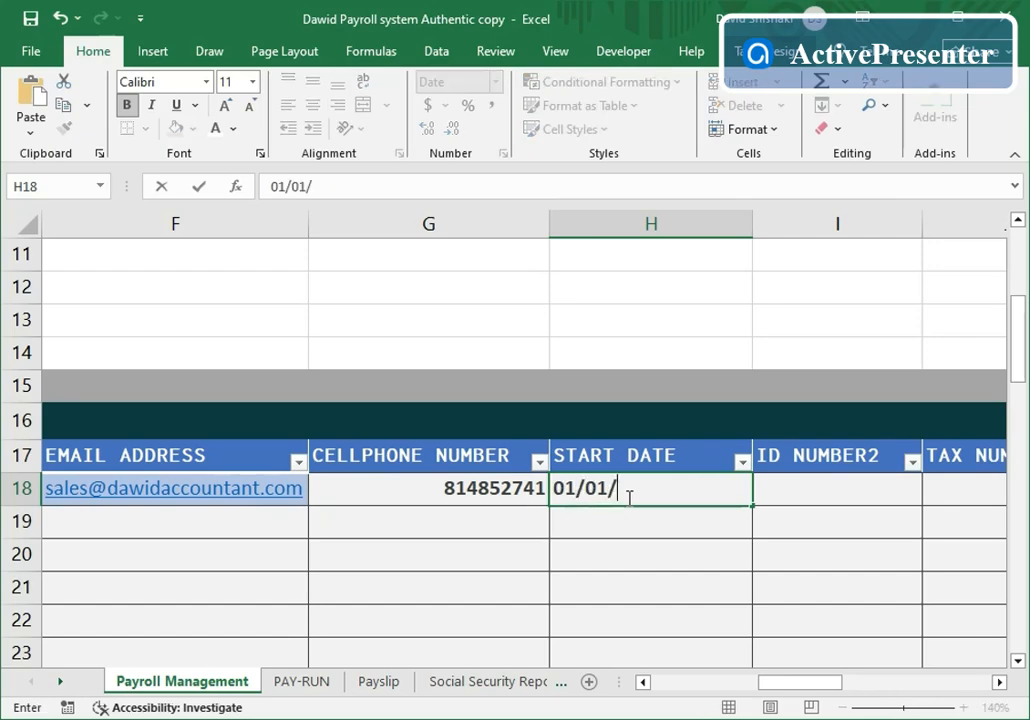
pyautogui.write('2025')
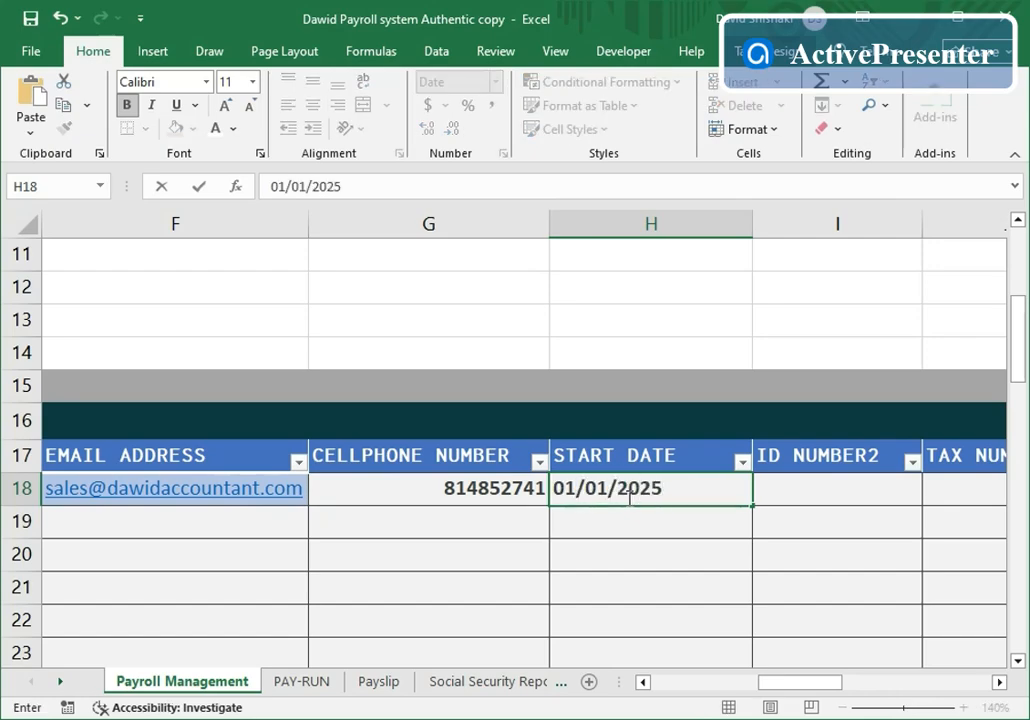
pyautogui.click(846, 494)
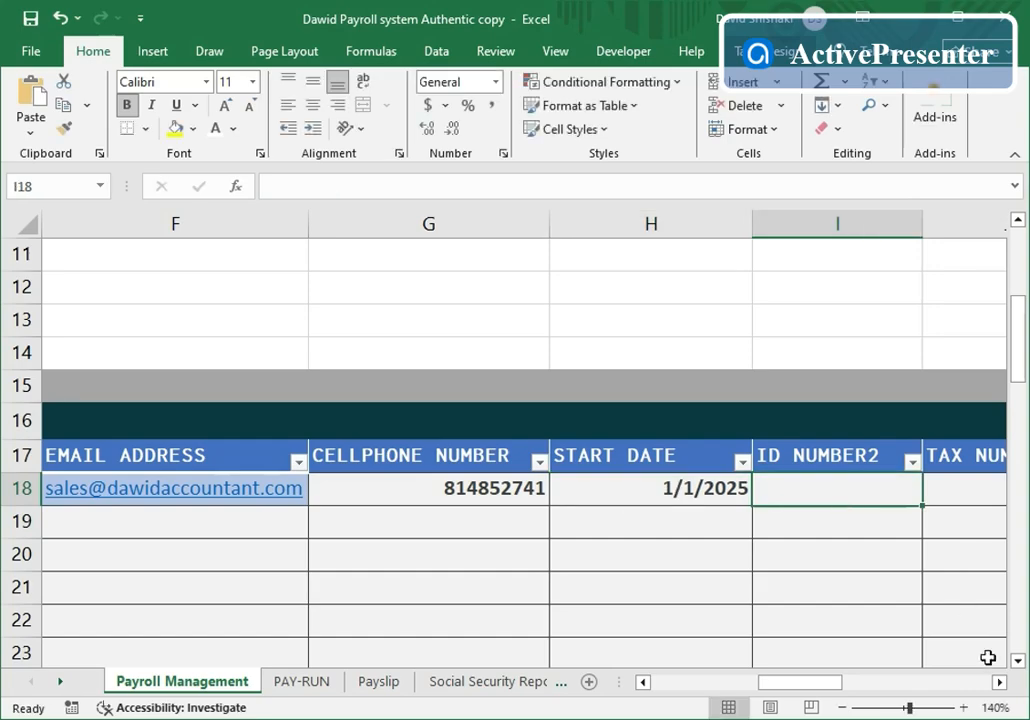
# - Fill in the employee's tax number, social security number and occupation Accountant in J18–L18
pyautogui.click(999, 683)
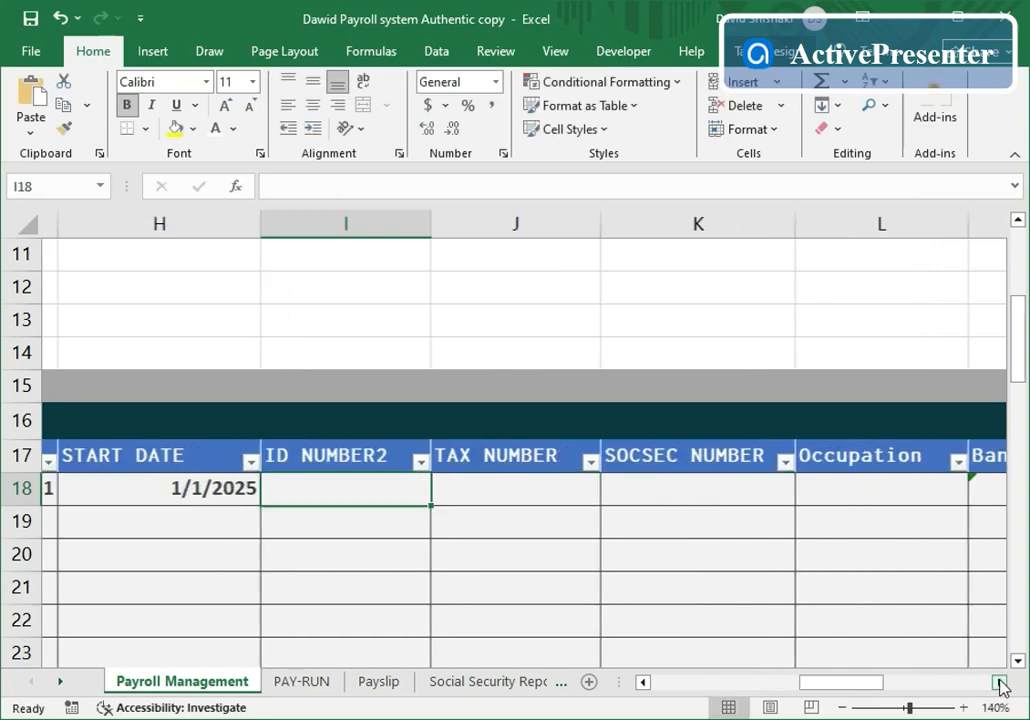
pyautogui.click(463, 487)
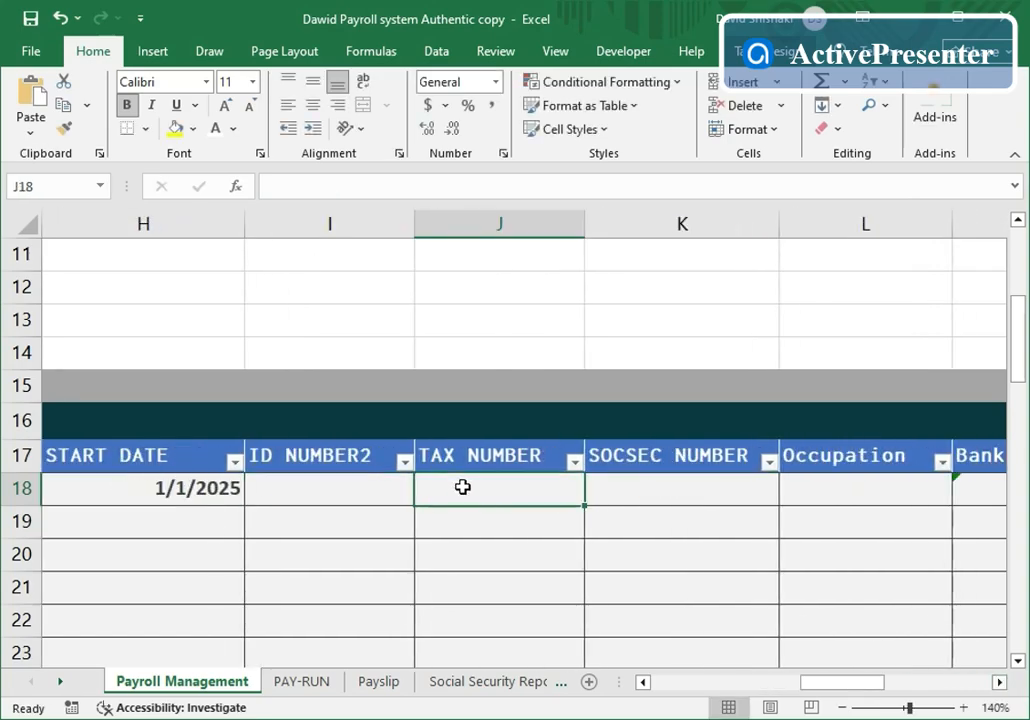
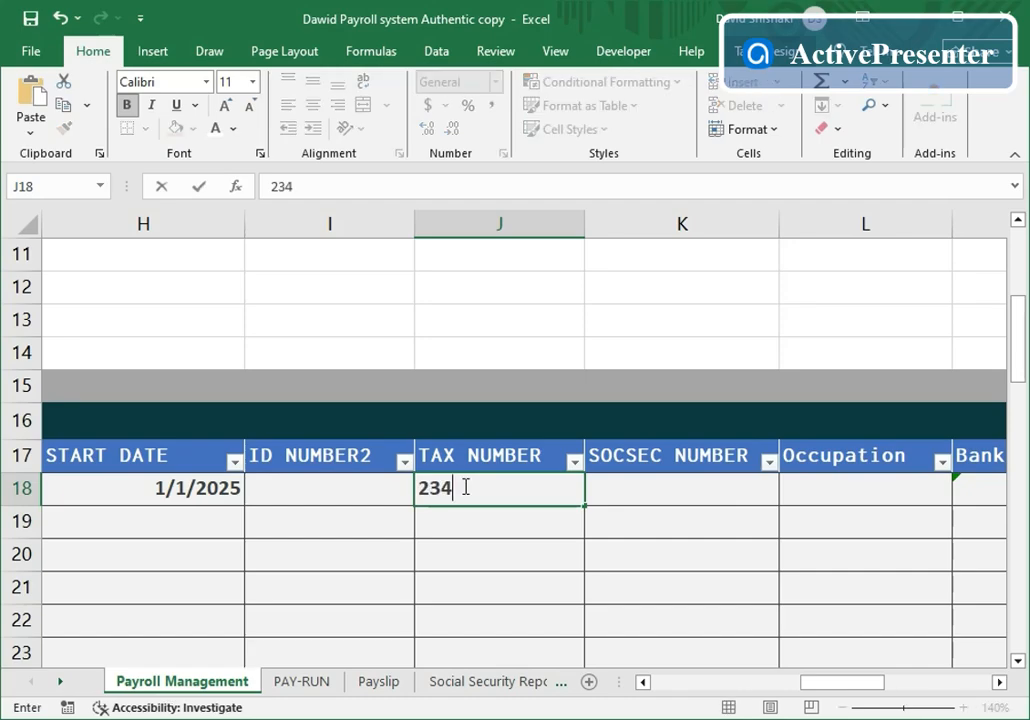
pyautogui.click(651, 495)
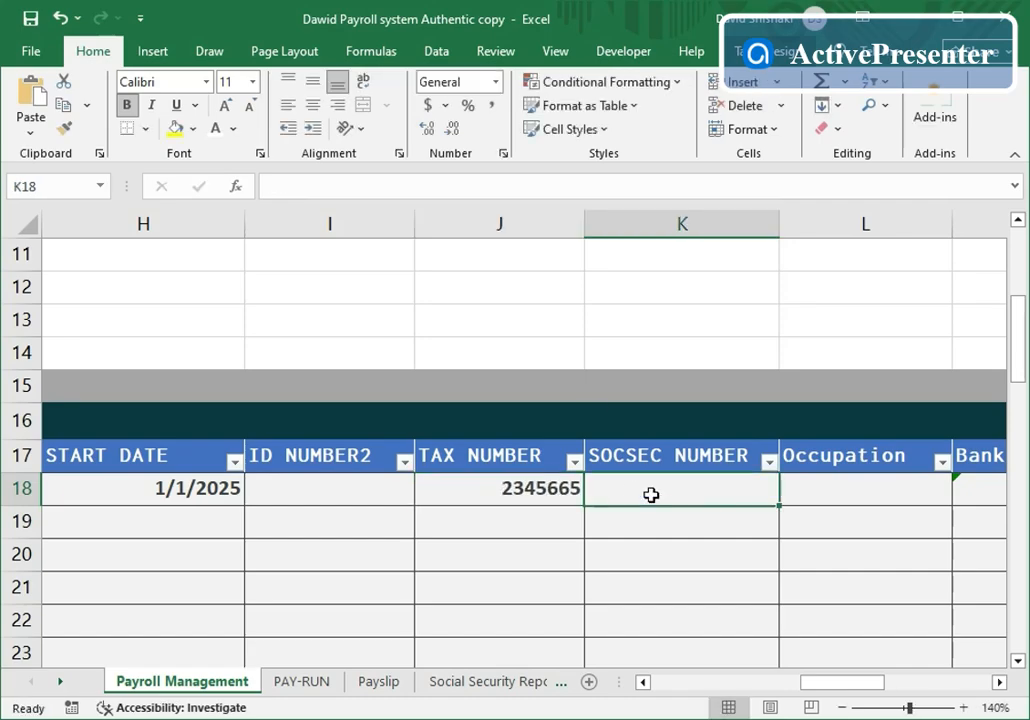
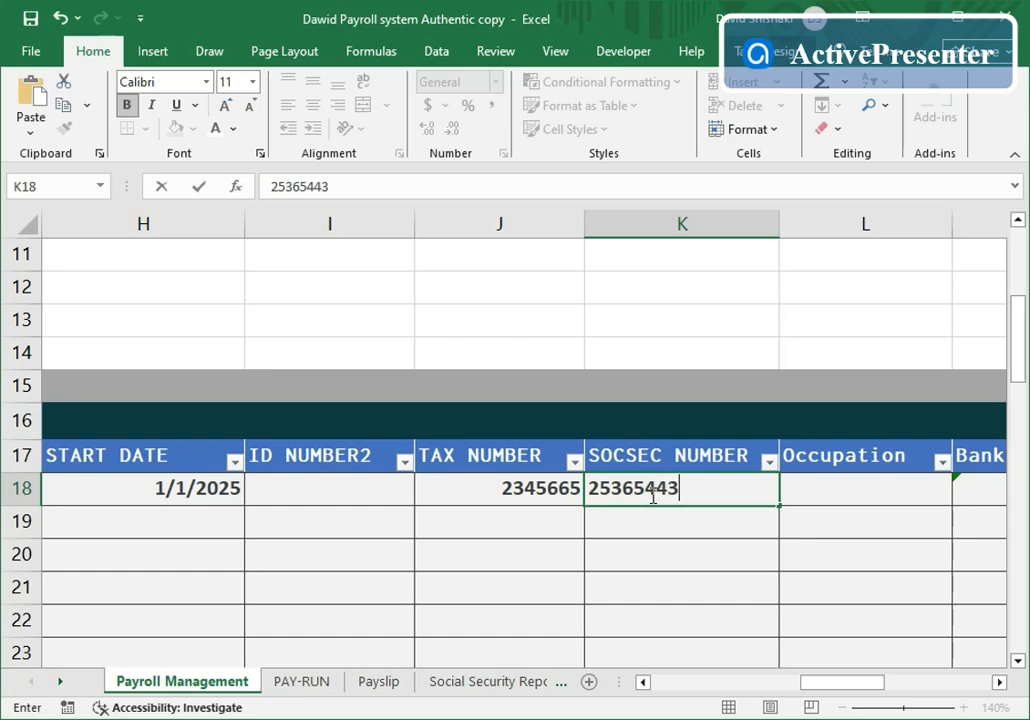
pyautogui.click(833, 491)
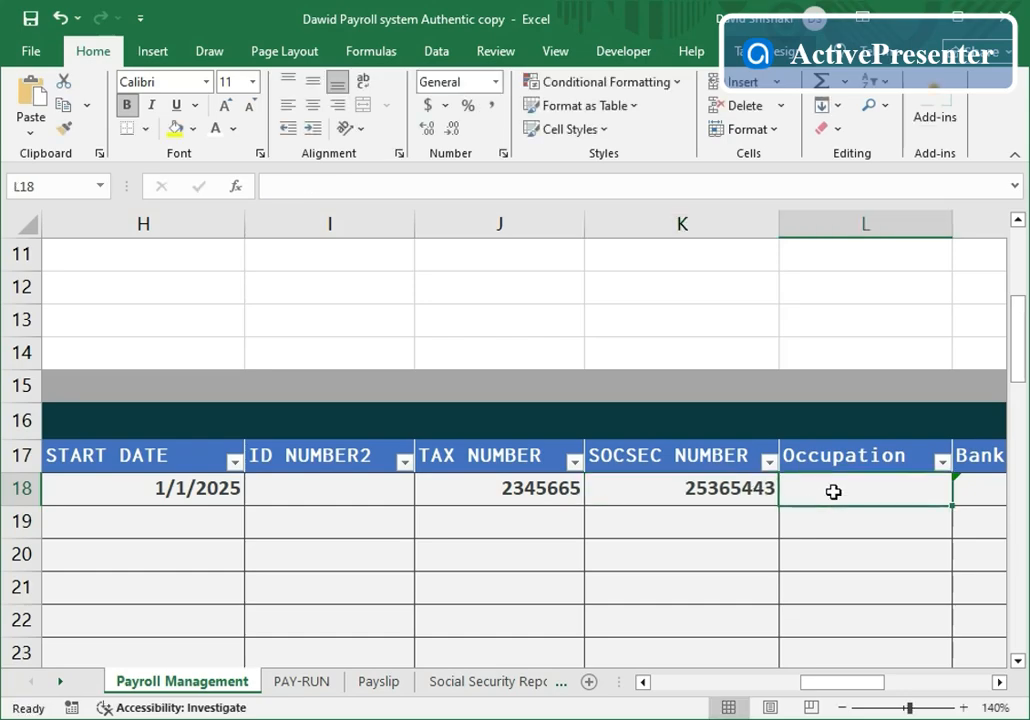
pyautogui.write('Acc')
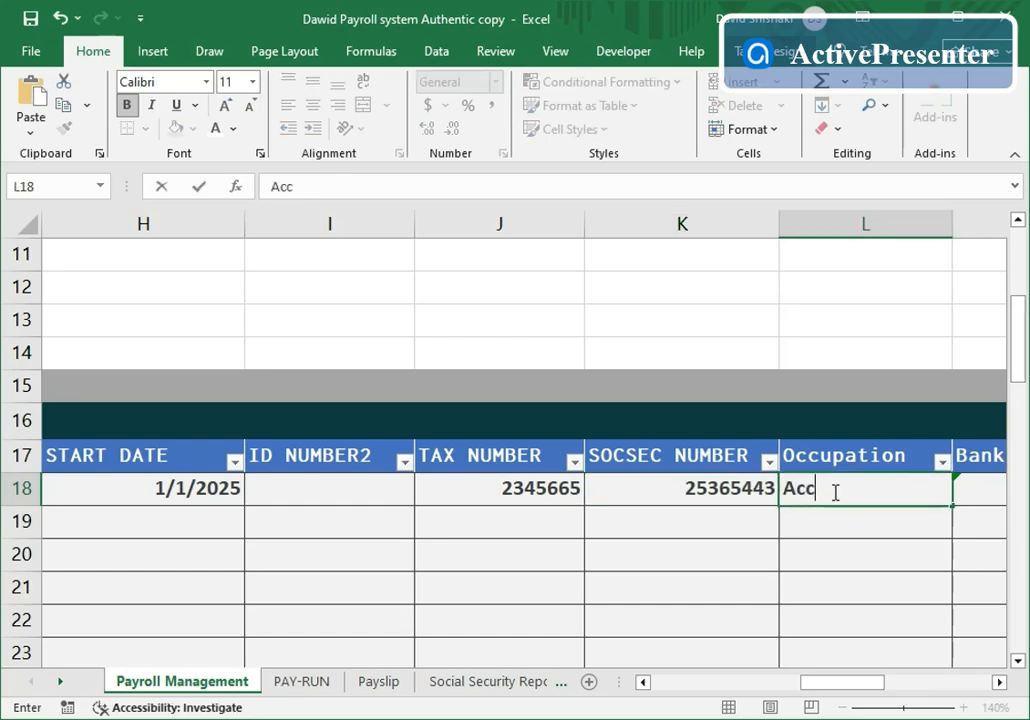
pyautogui.write('ountant')
pyautogui.click(1000, 682)
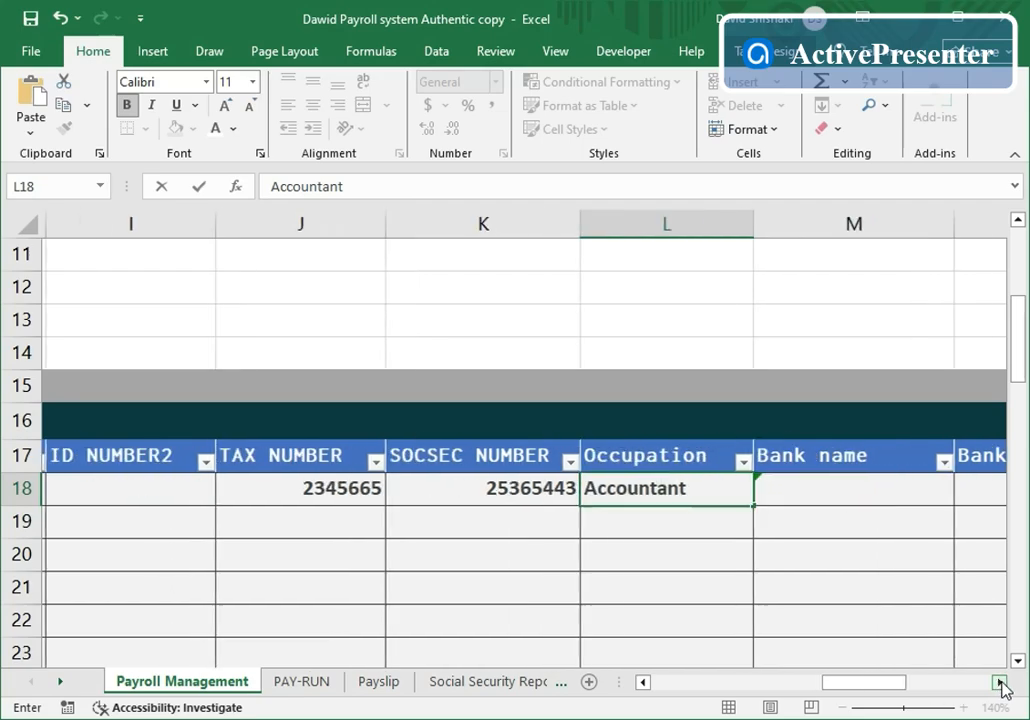
pyautogui.click(1000, 682)
# - Choose First National Bank as employee 1100's bank name
pyautogui.click(678, 488)
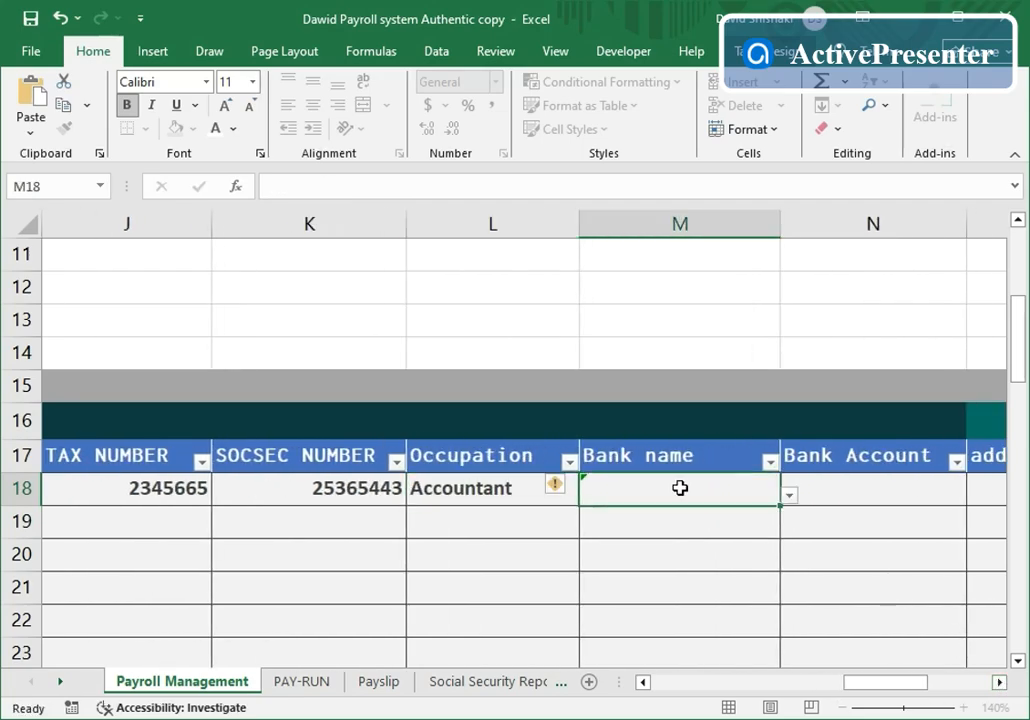
pyautogui.click(789, 496)
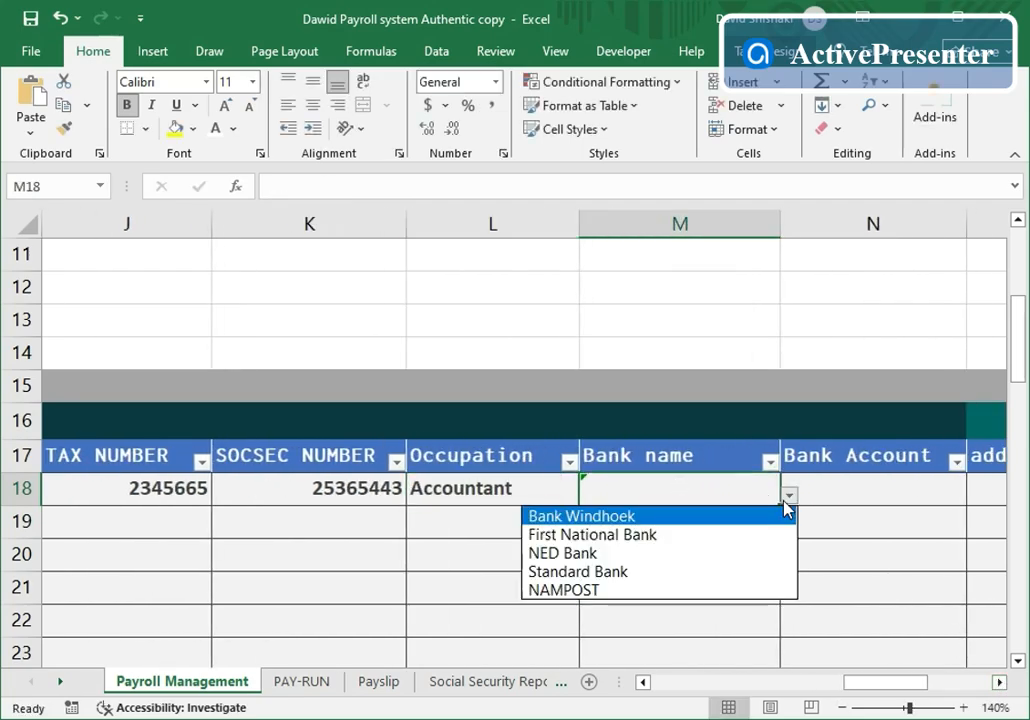
pyautogui.click(660, 535)
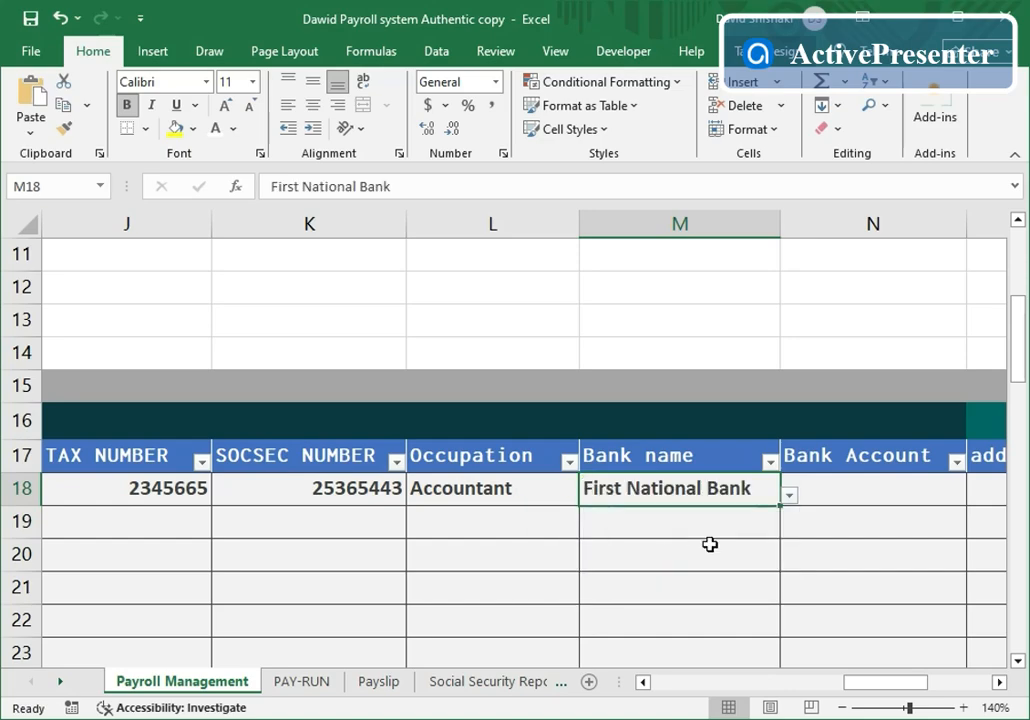
pyautogui.click(999, 683)
pyautogui.click(999, 683)
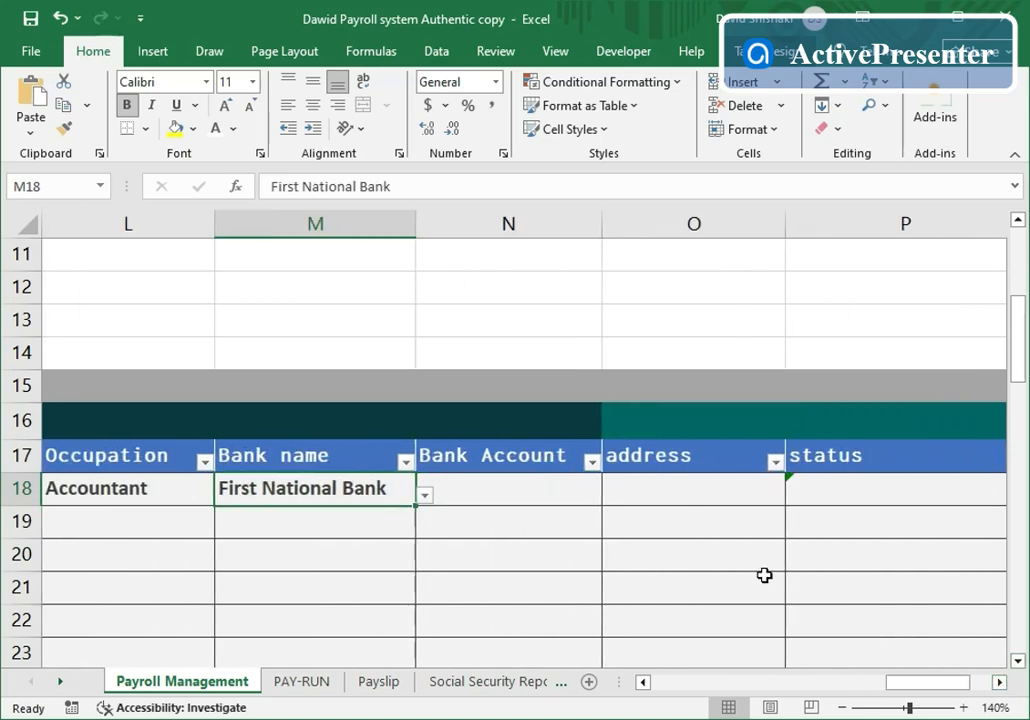
# - Enter the bank account number and address, and set the employee status to Active
pyautogui.click(524, 495)
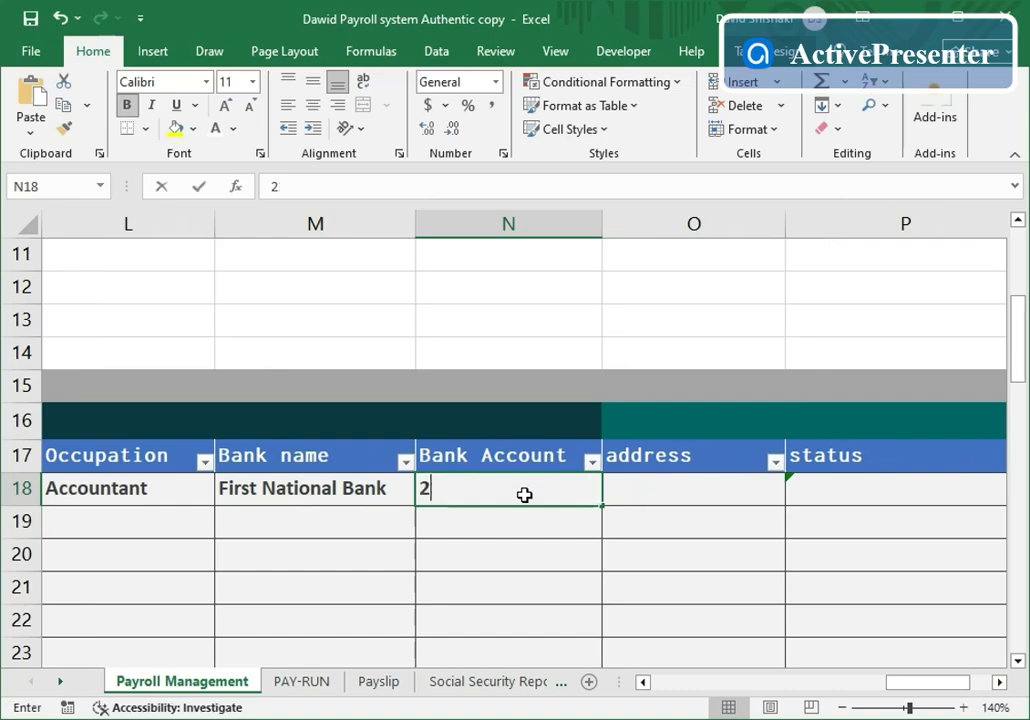
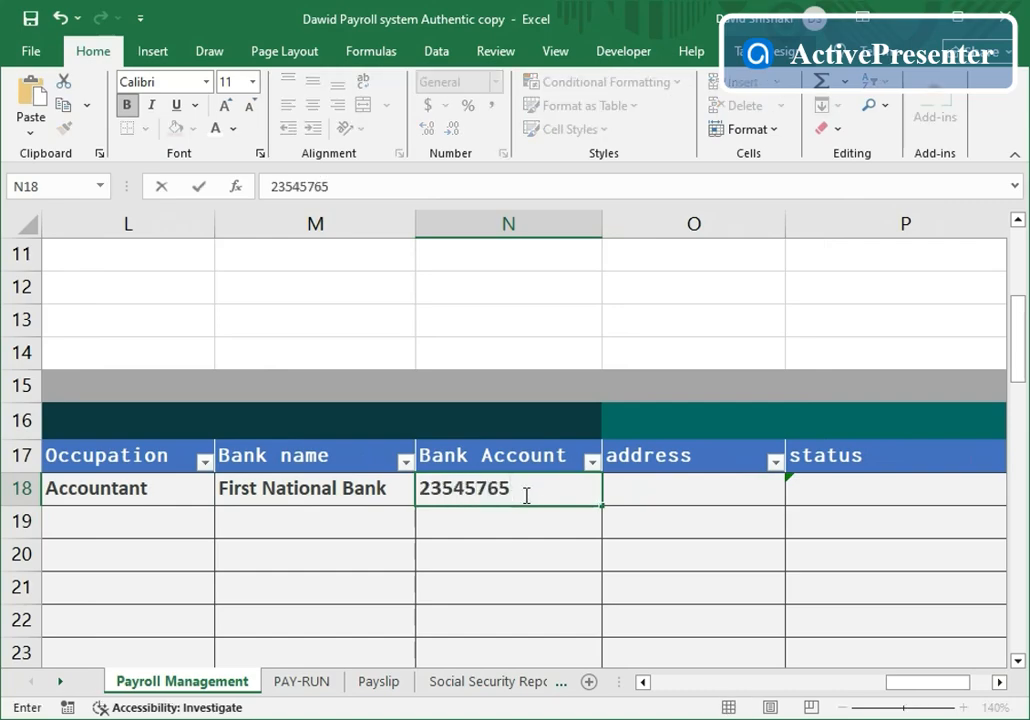
pyautogui.click(670, 490)
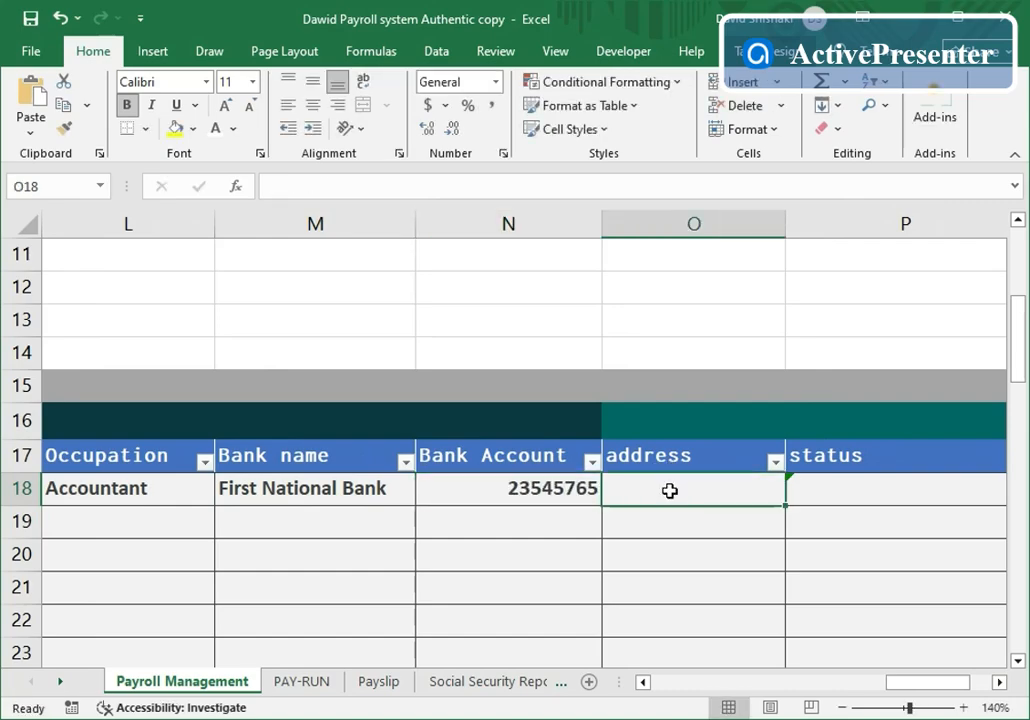
pyautogui.write('Windh')
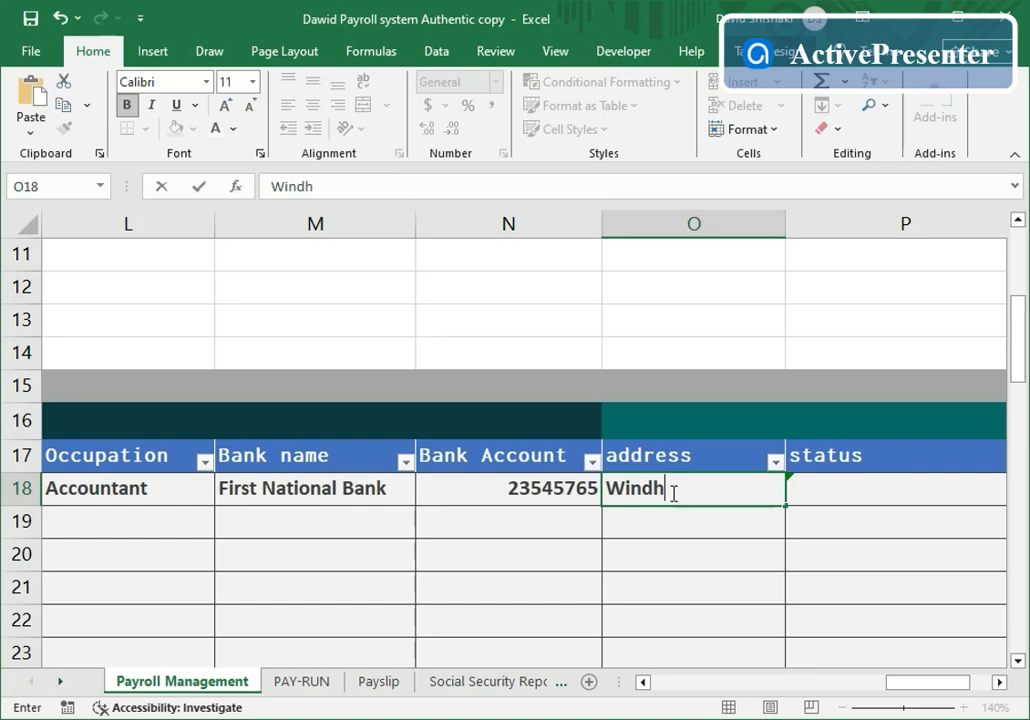
pyautogui.write('oek')
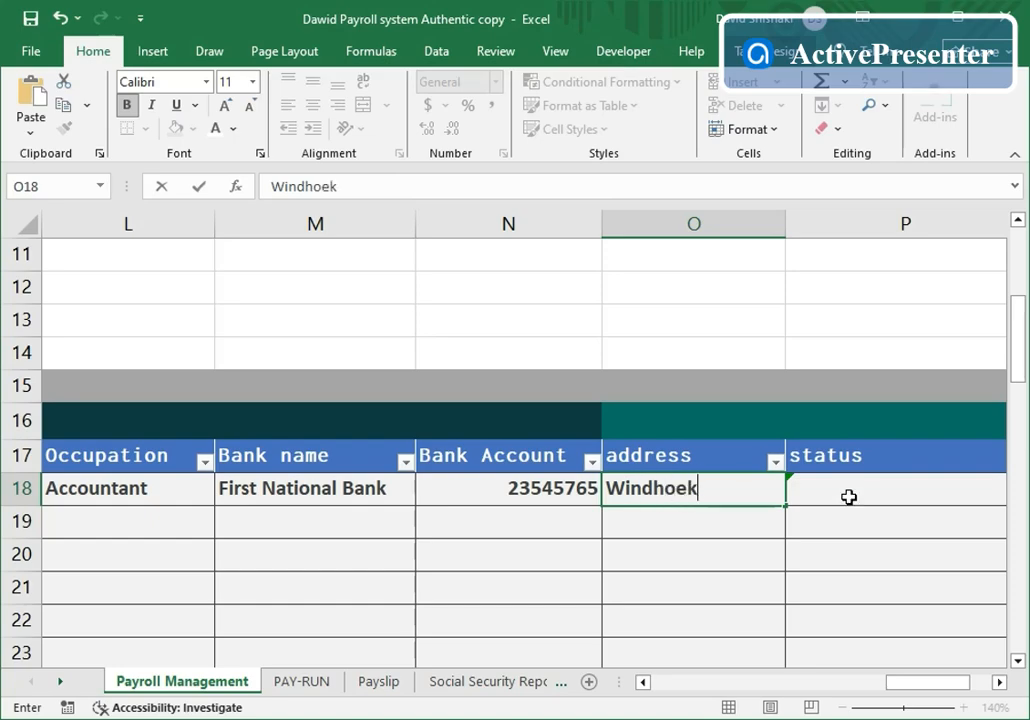
pyautogui.click(848, 497)
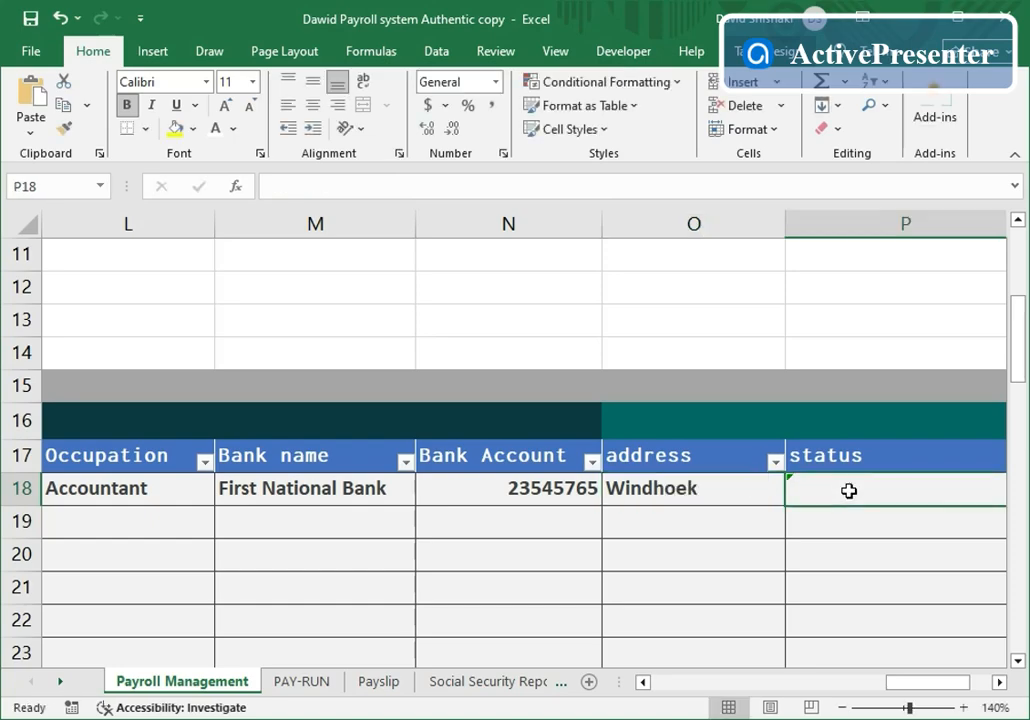
pyautogui.doubleClick(1000, 683)
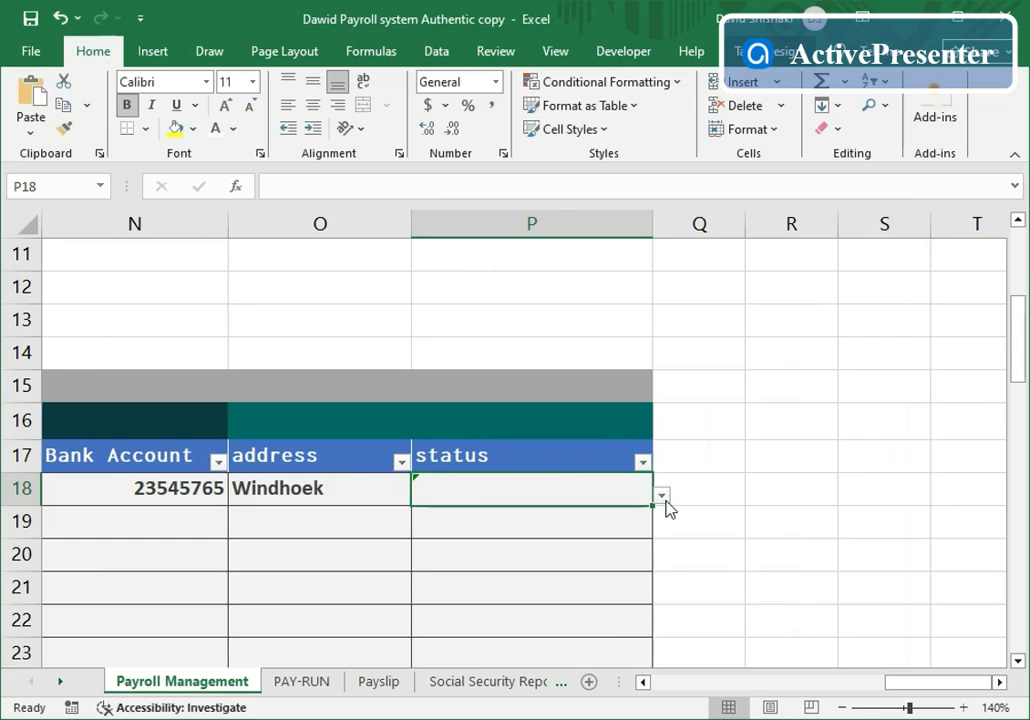
pyautogui.click(661, 496)
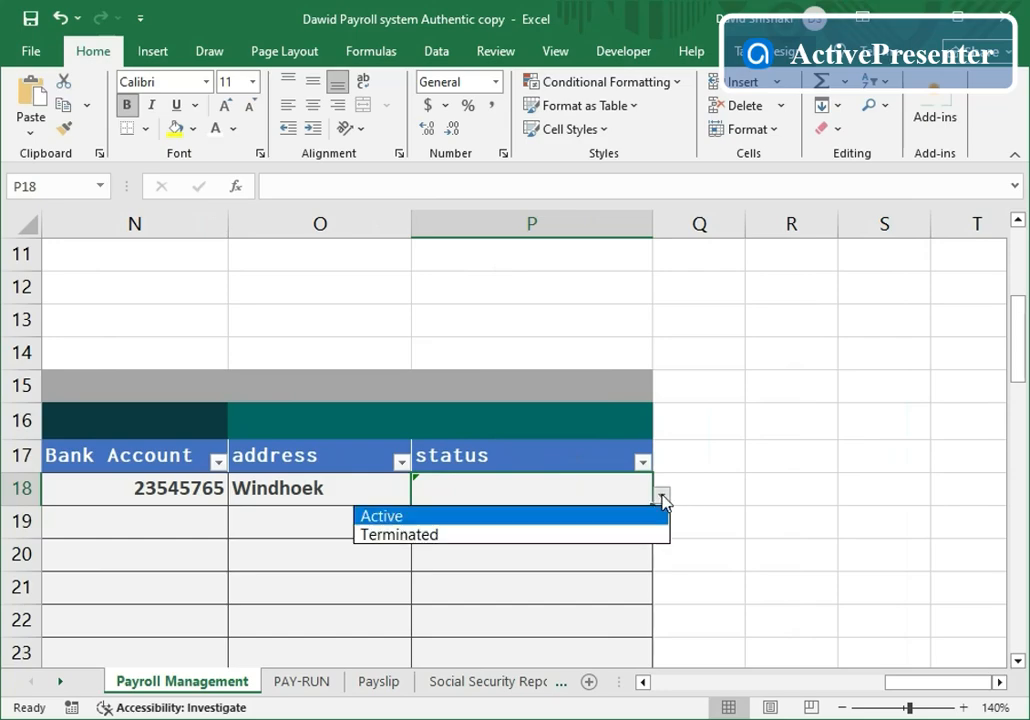
pyautogui.click(466, 524)
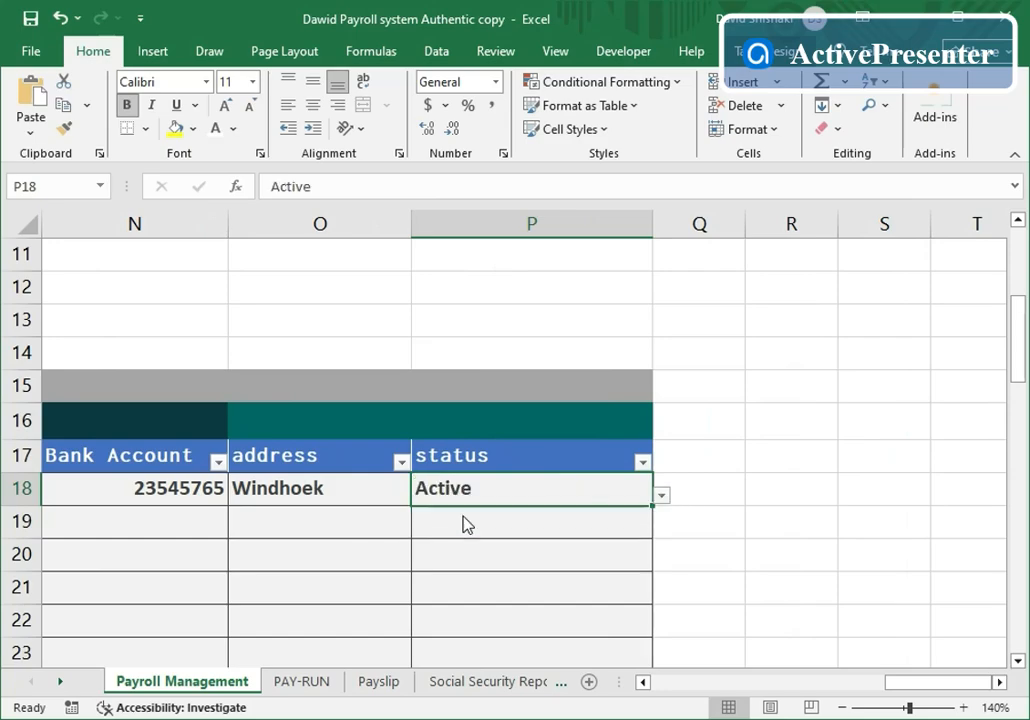
pyautogui.click(644, 683)
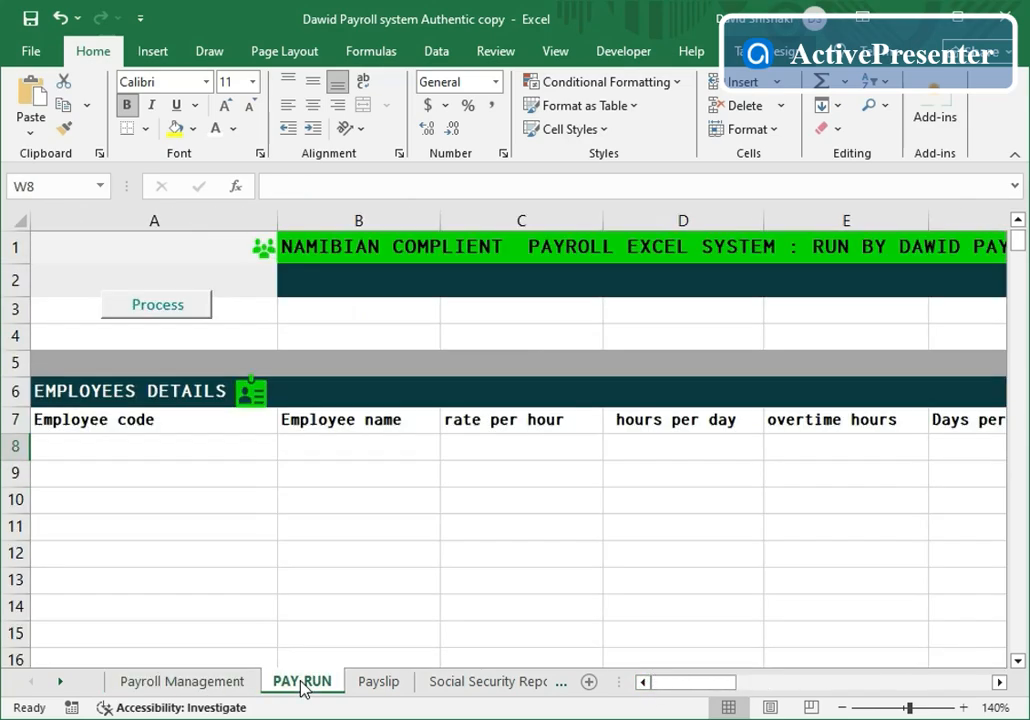
# - On the PAY-RUN sheet, enter employee 1100 in A8 with rate per hour 250
pyautogui.click(303, 682)
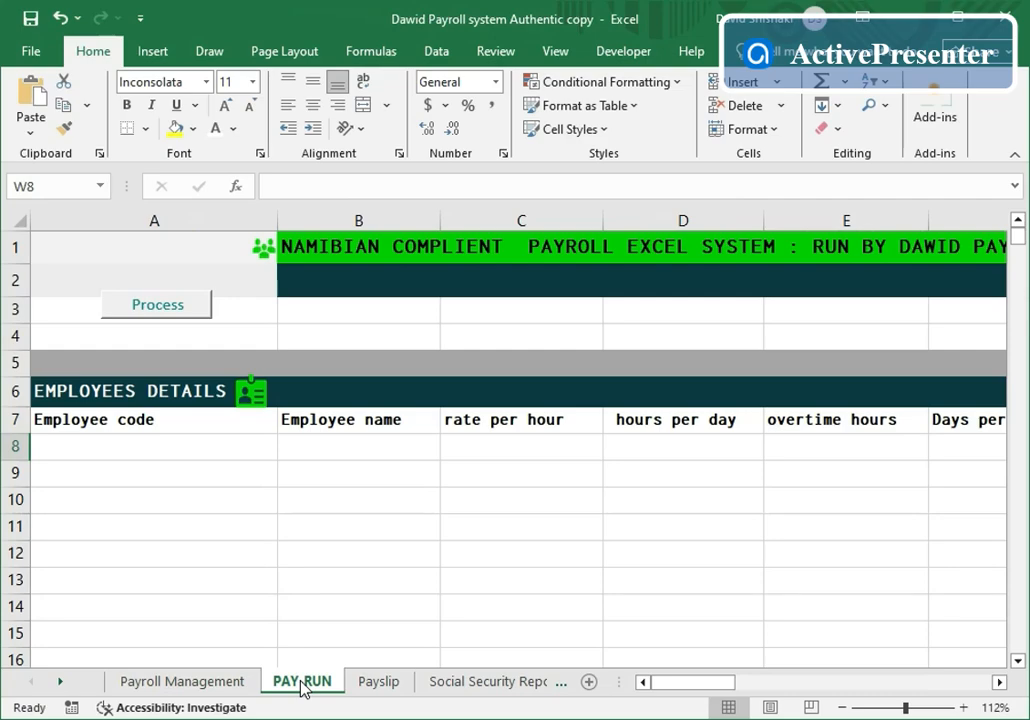
pyautogui.click(182, 455)
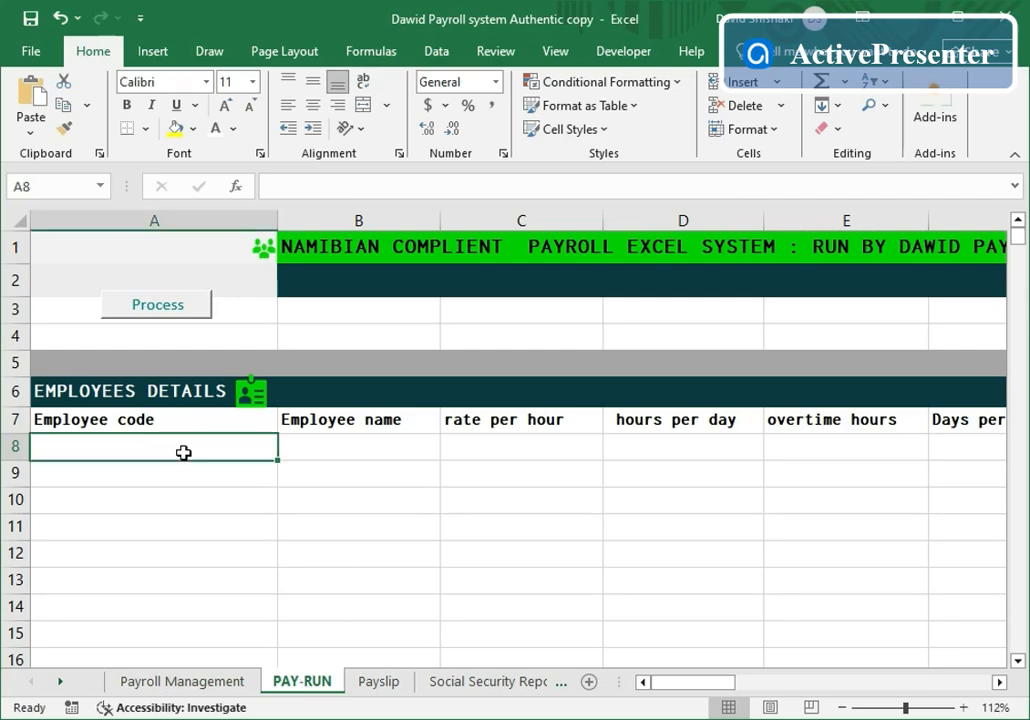
pyautogui.write('1100')
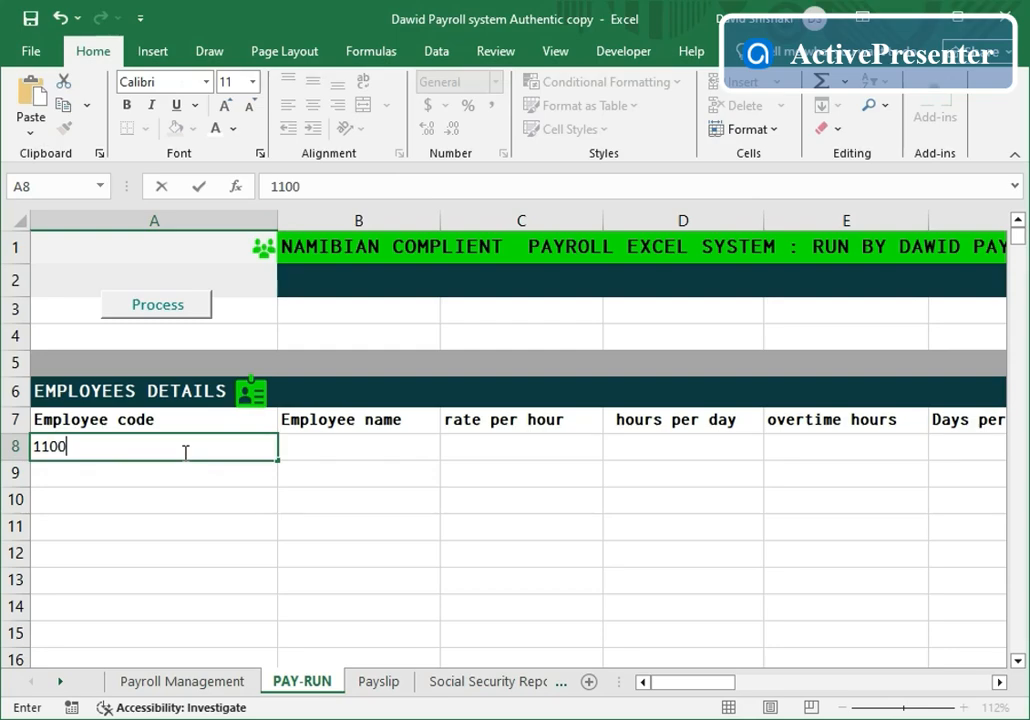
pyautogui.click(186, 539)
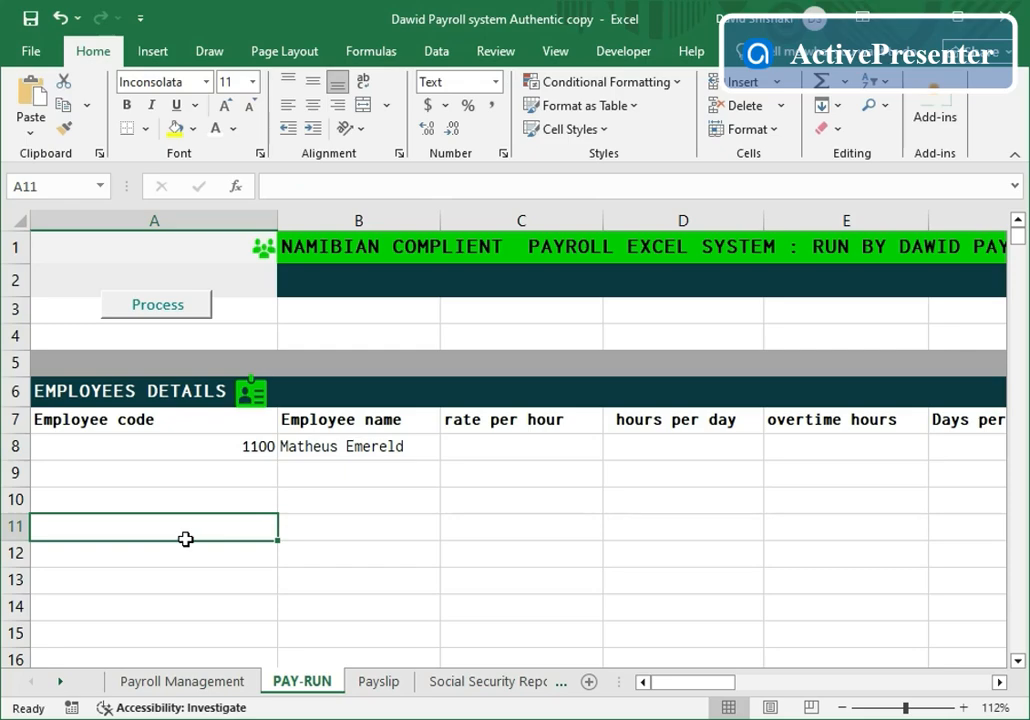
pyautogui.click(520, 449)
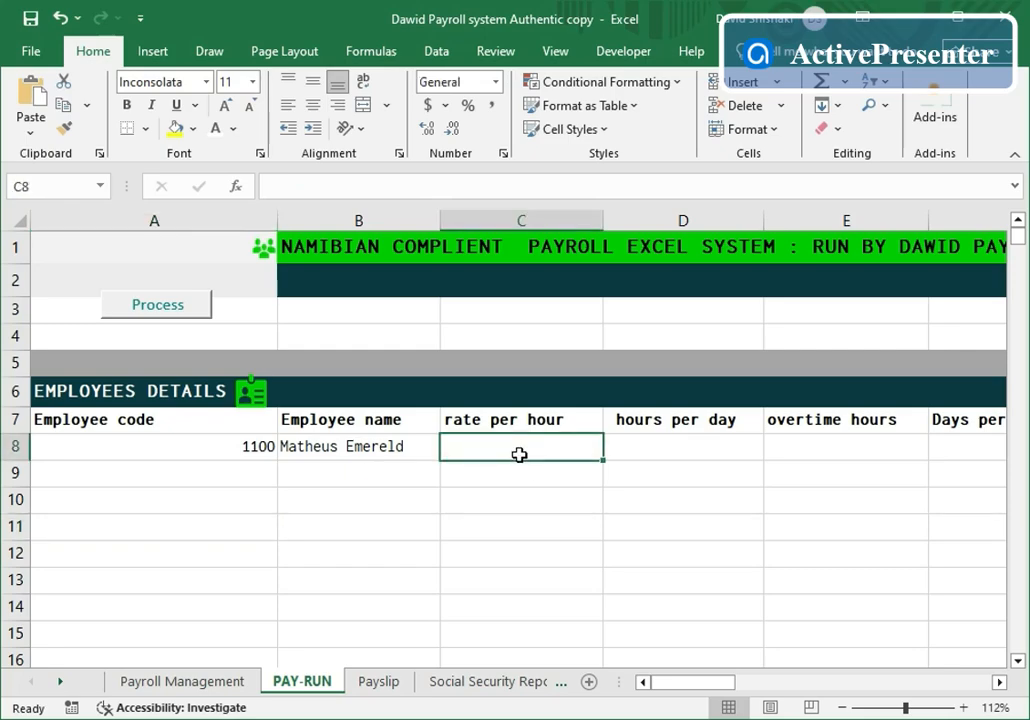
pyautogui.write('2')
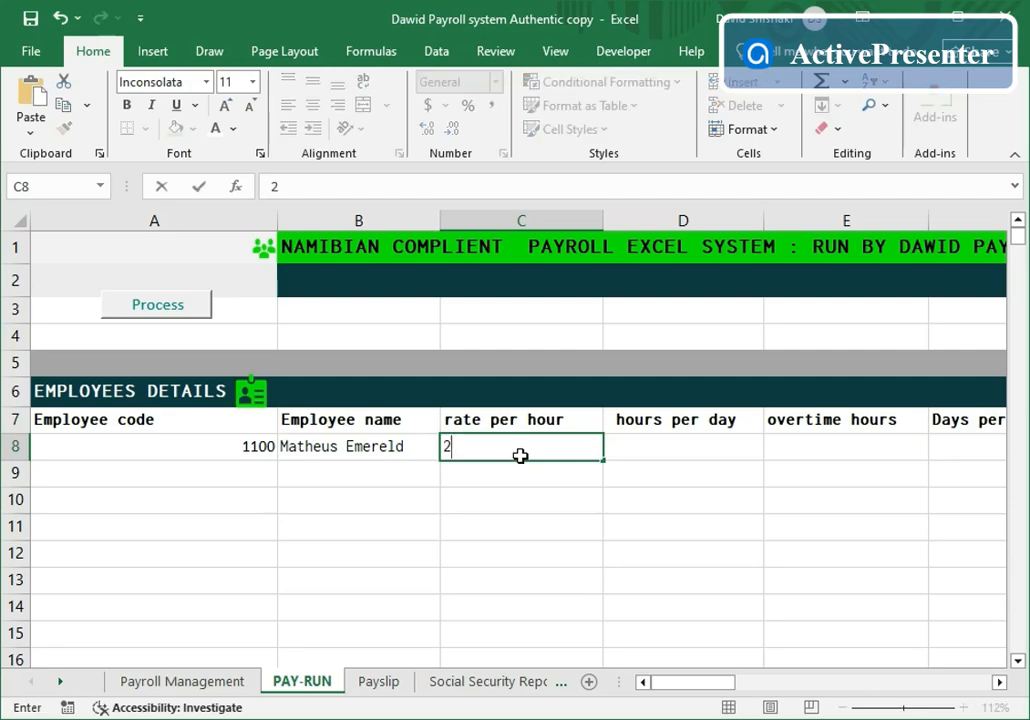
pyautogui.write('50')
pyautogui.click(720, 447)
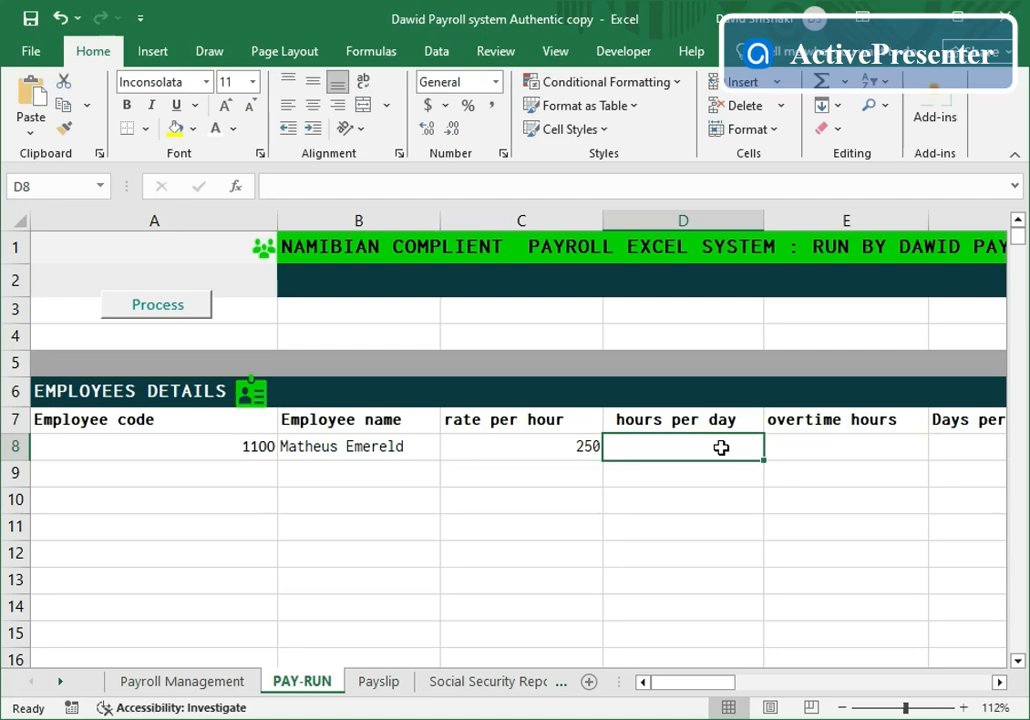
# - Give employee 1100 8 hours per day and 21.67 days per month, making basic salary 43340
pyautogui.write('8')
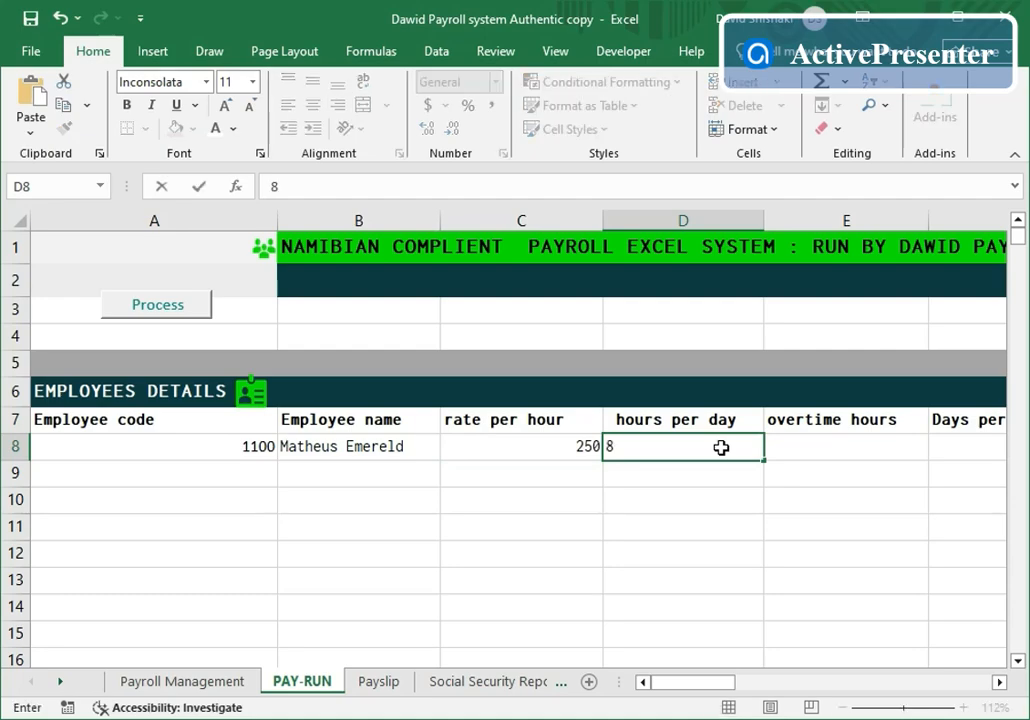
pyautogui.click(999, 682)
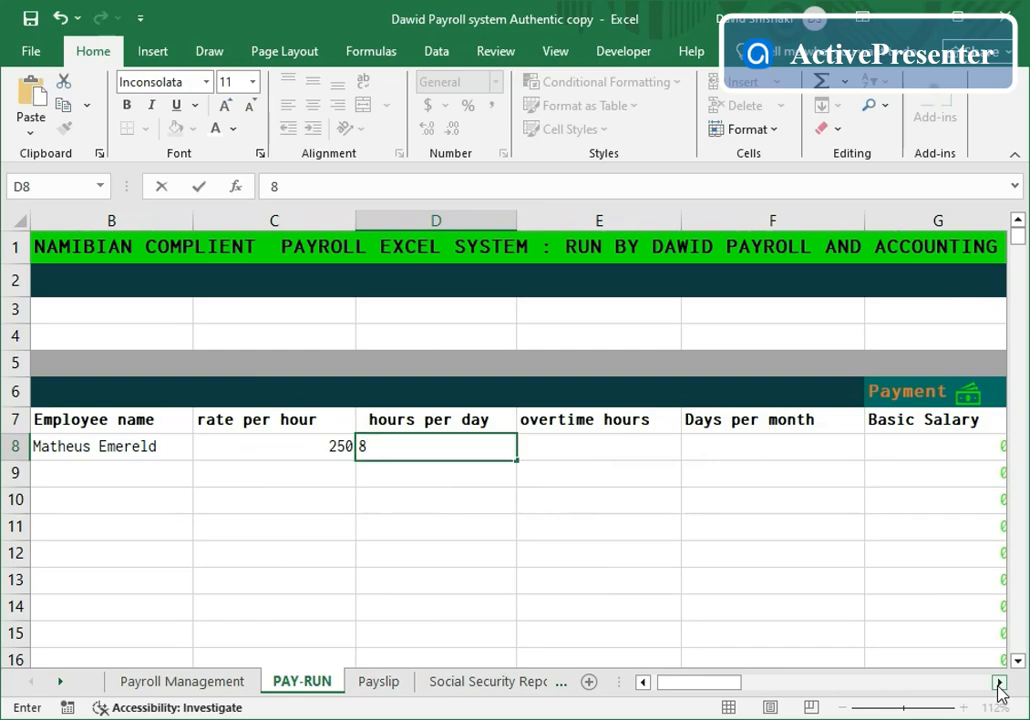
pyautogui.click(999, 682)
pyautogui.click(589, 450)
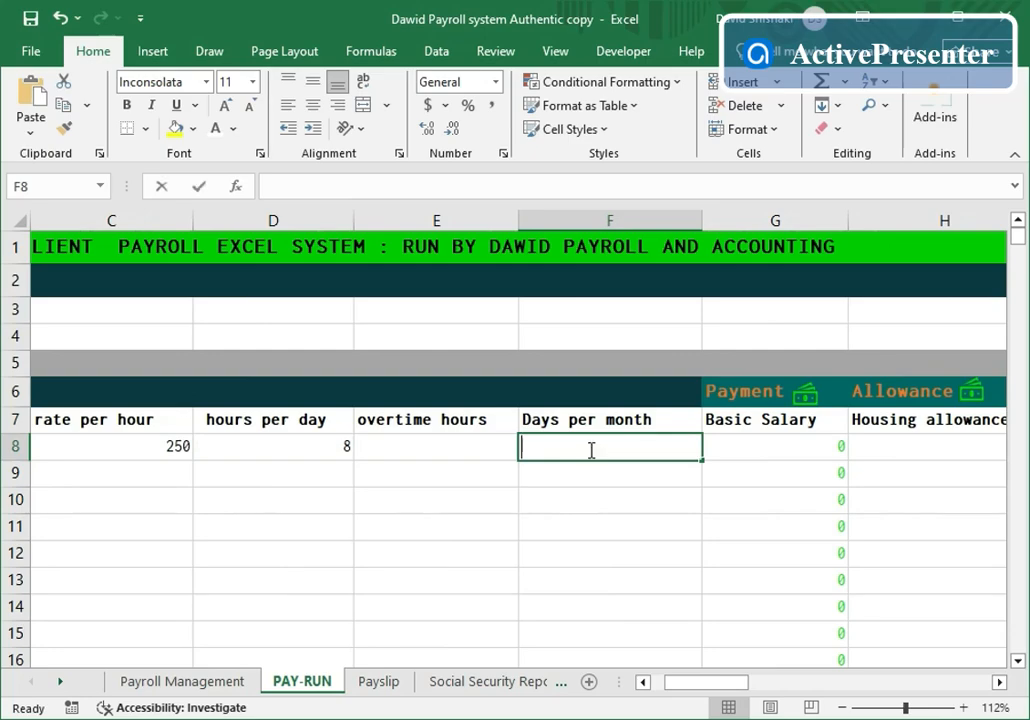
pyautogui.write('21.')
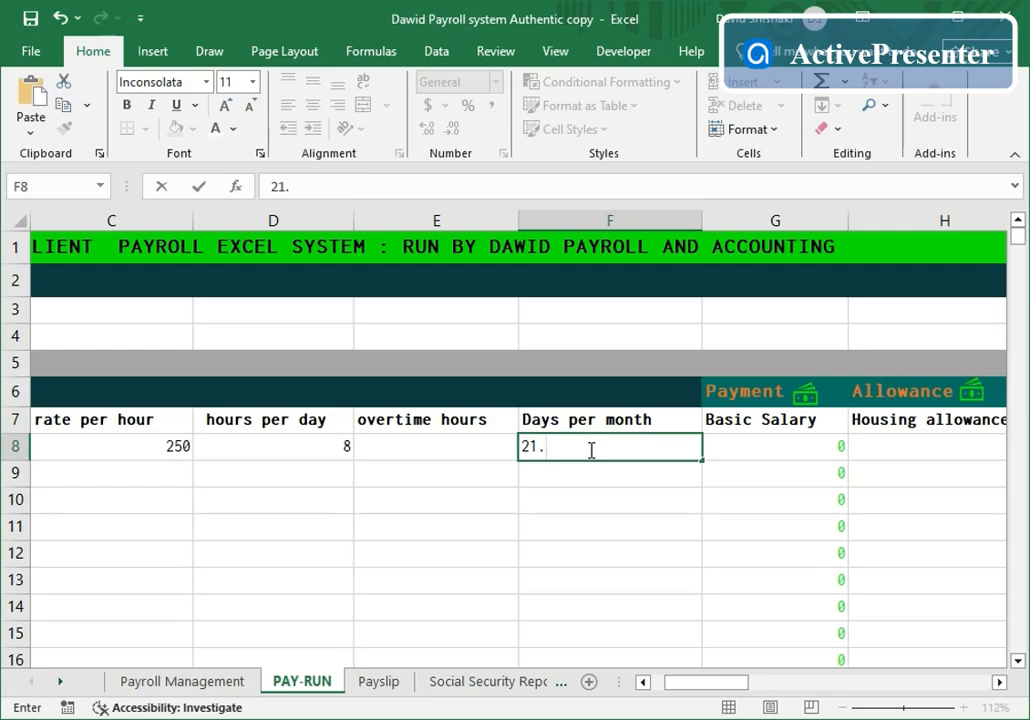
pyautogui.write('67')
pyautogui.click(628, 527)
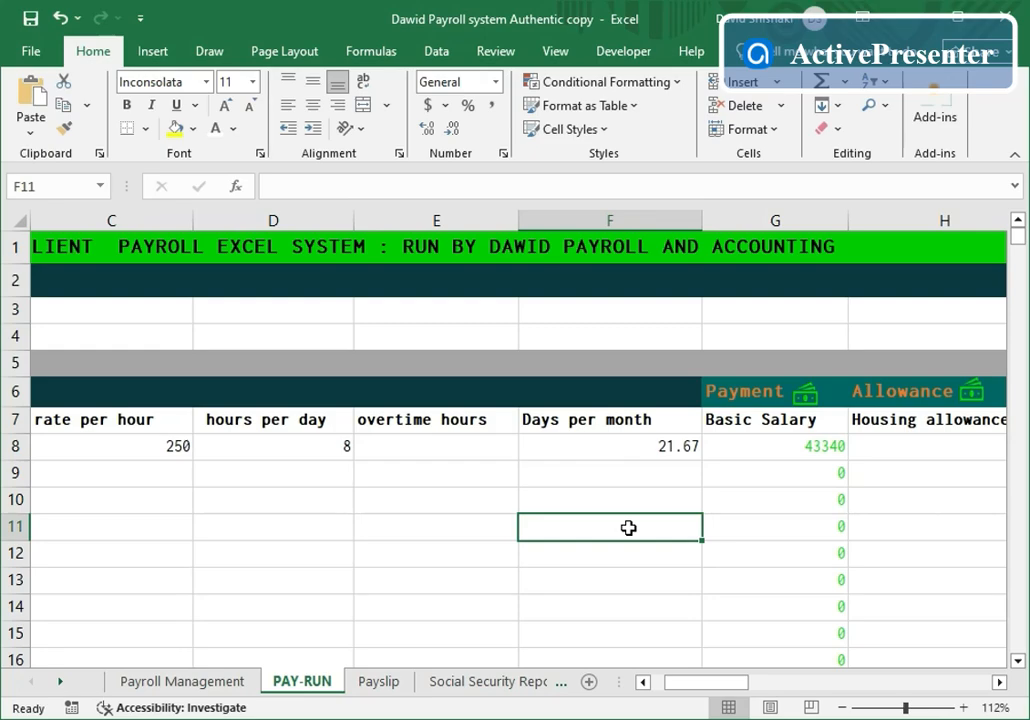
# - Move to employee 1100's Housing allowance cell in row 8
pyautogui.click(1001, 684)
pyautogui.click(1001, 684)
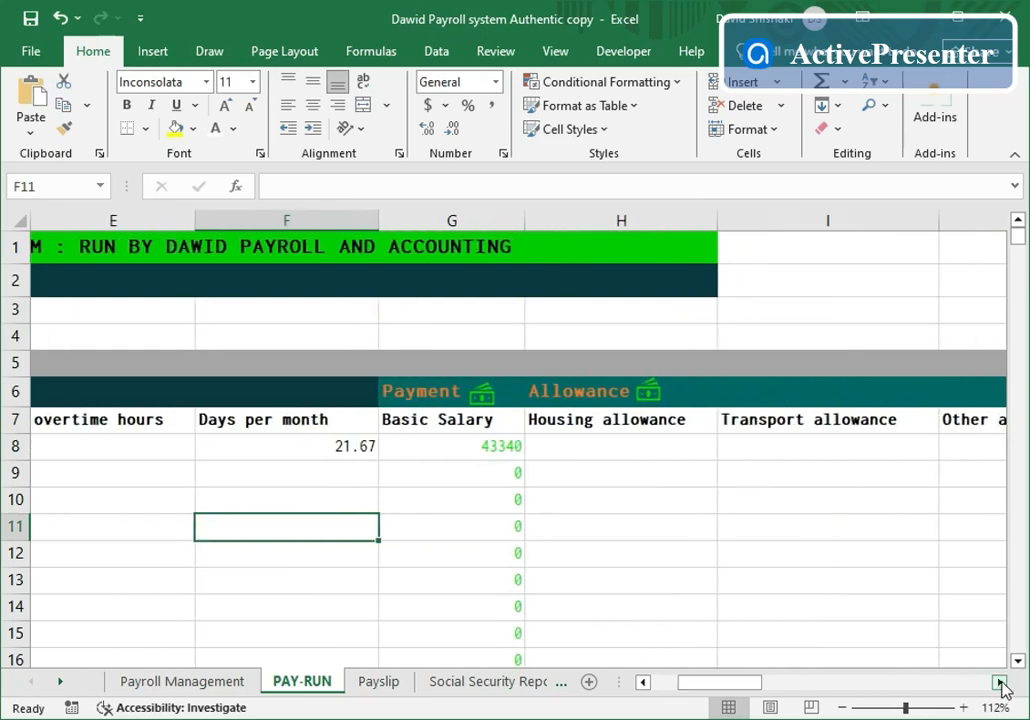
pyautogui.click(635, 556)
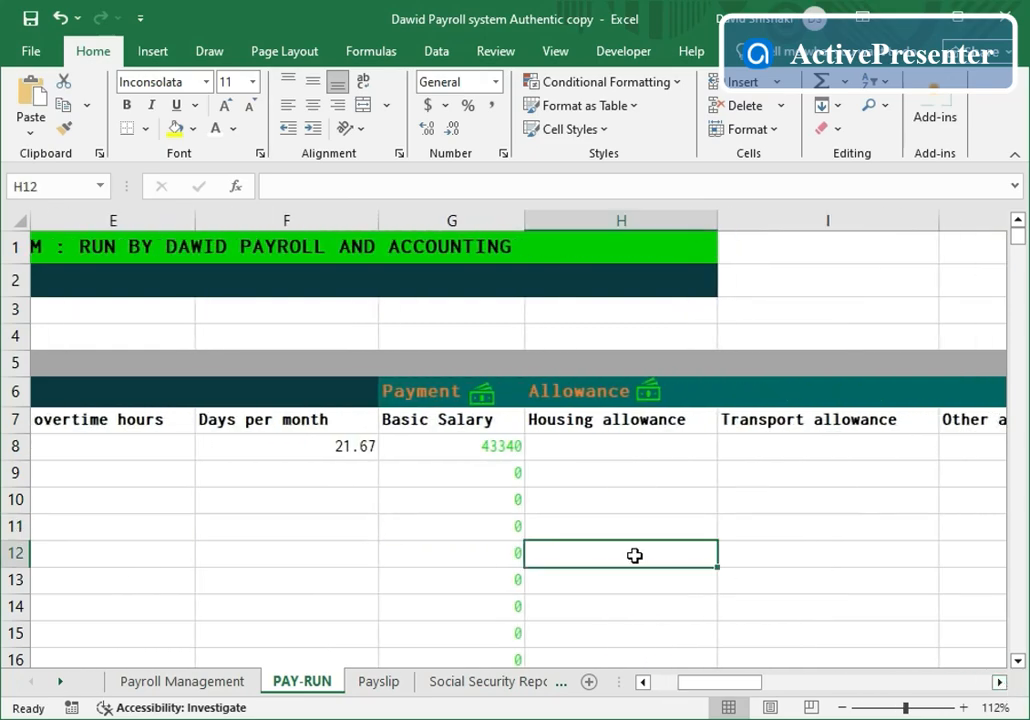
pyautogui.click(611, 452)
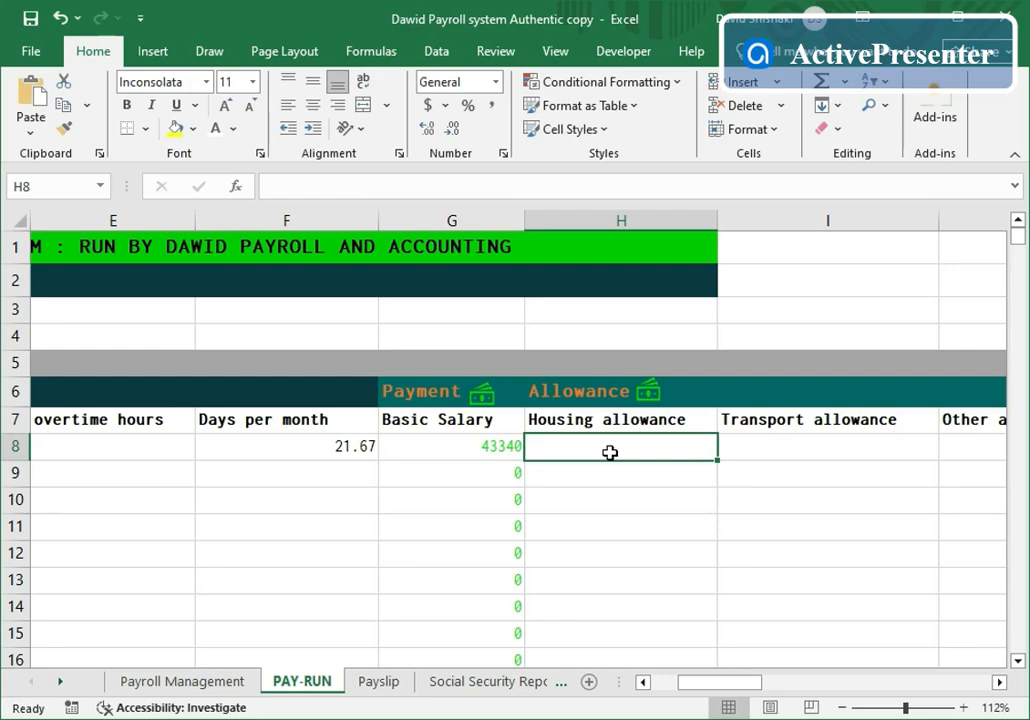
# - Enter a housing allowance of 3500 and a transport allowance of 900 for employee 1100
pyautogui.write('3500')
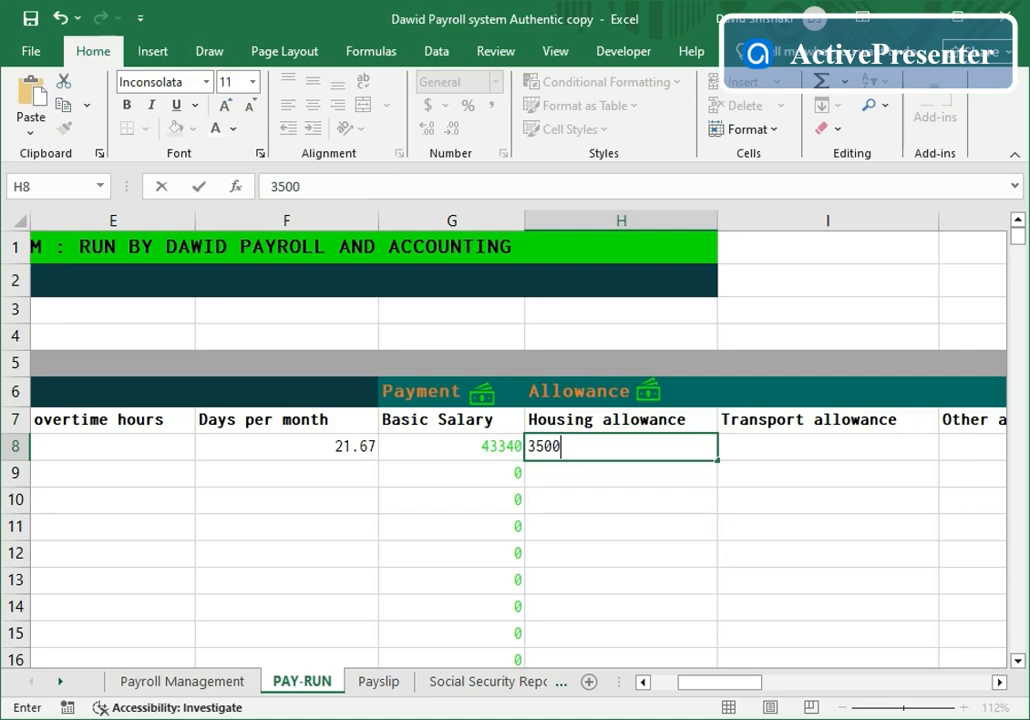
pyautogui.click(999, 682)
pyautogui.click(999, 682)
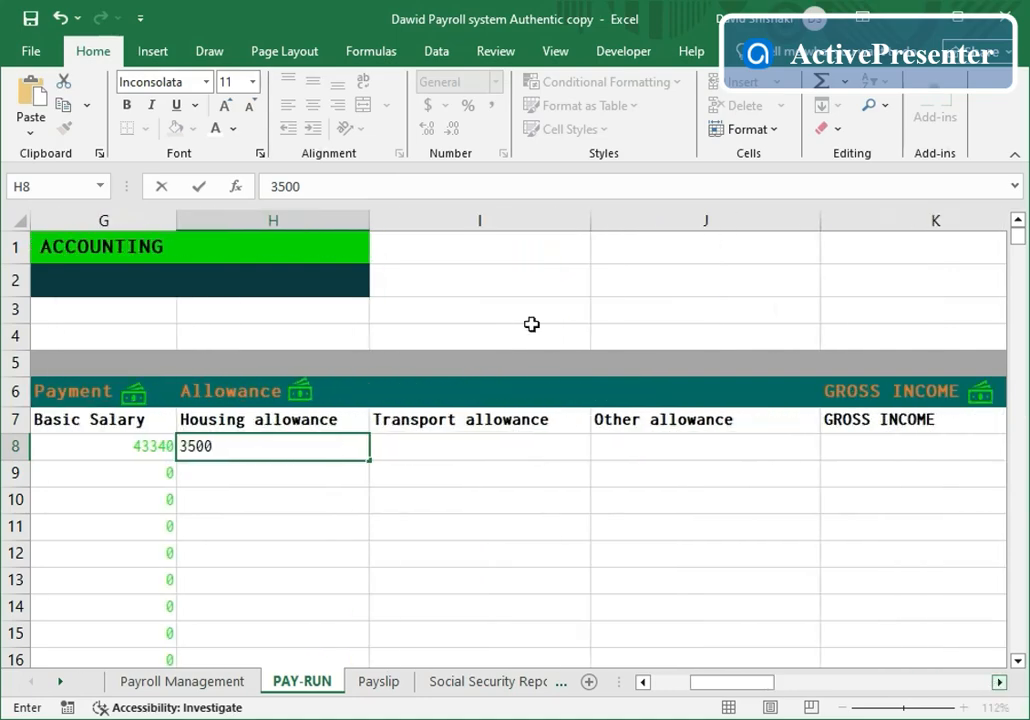
pyautogui.click(507, 454)
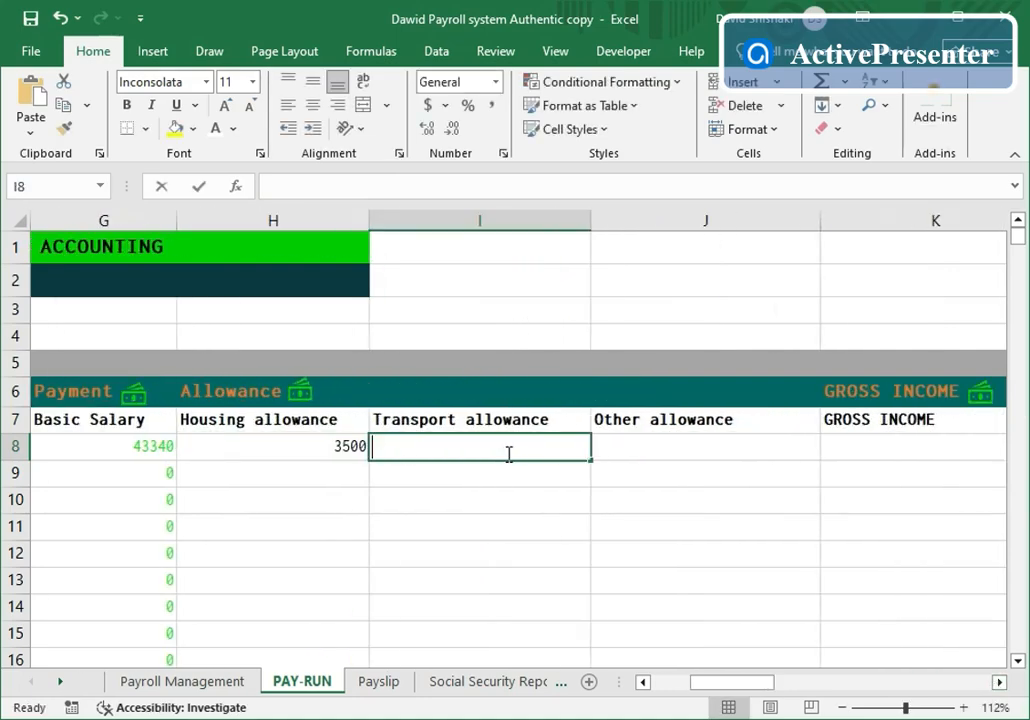
pyautogui.write('900')
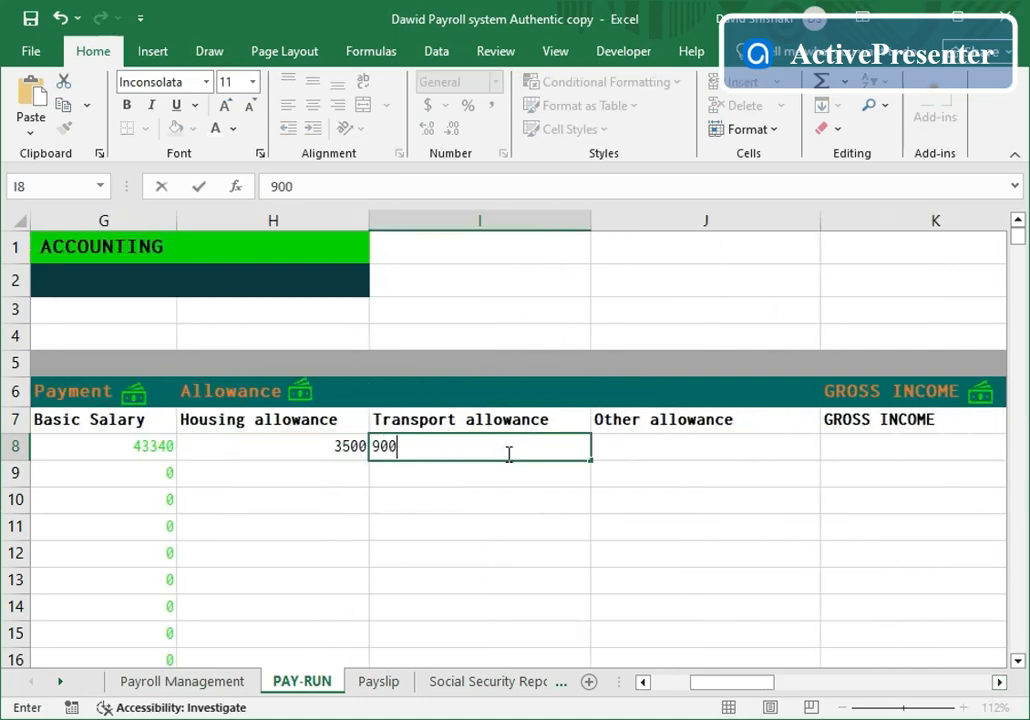
pyautogui.click(660, 449)
# - Check the allowance-type heading list and keep 'Other allowance' as the column heading
pyautogui.click(774, 419)
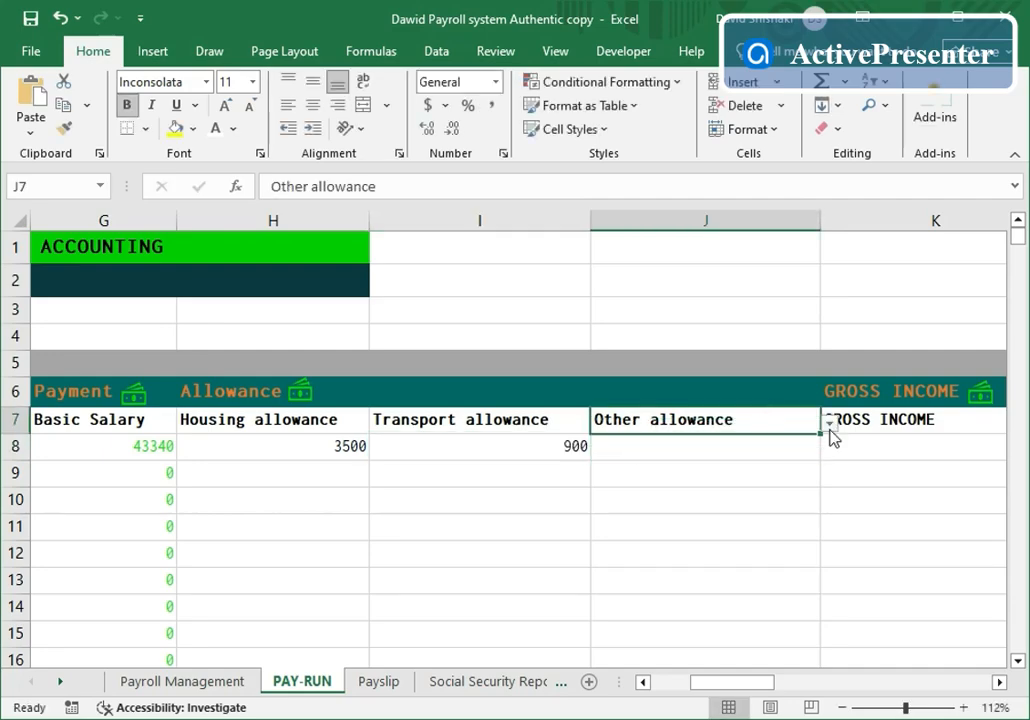
pyautogui.click(830, 428)
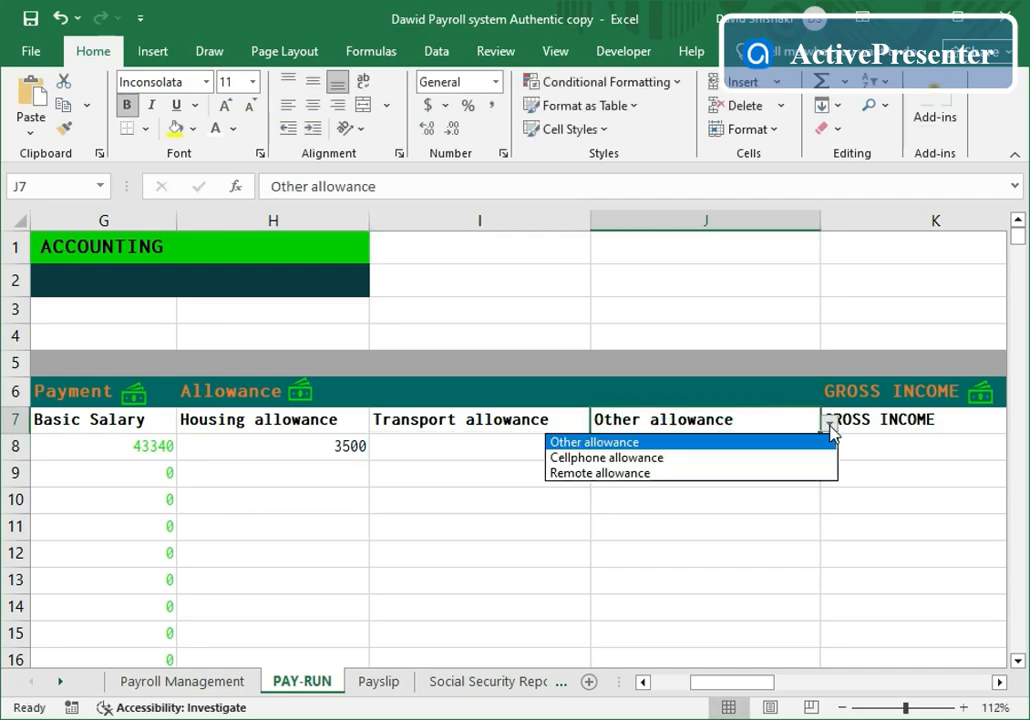
pyautogui.click(600, 452)
# - Review employee 1100's gross income, tax 8941.069333, pension 3033.8 and net pay 35666.1307
pyautogui.hscroll(1, 803, 552)
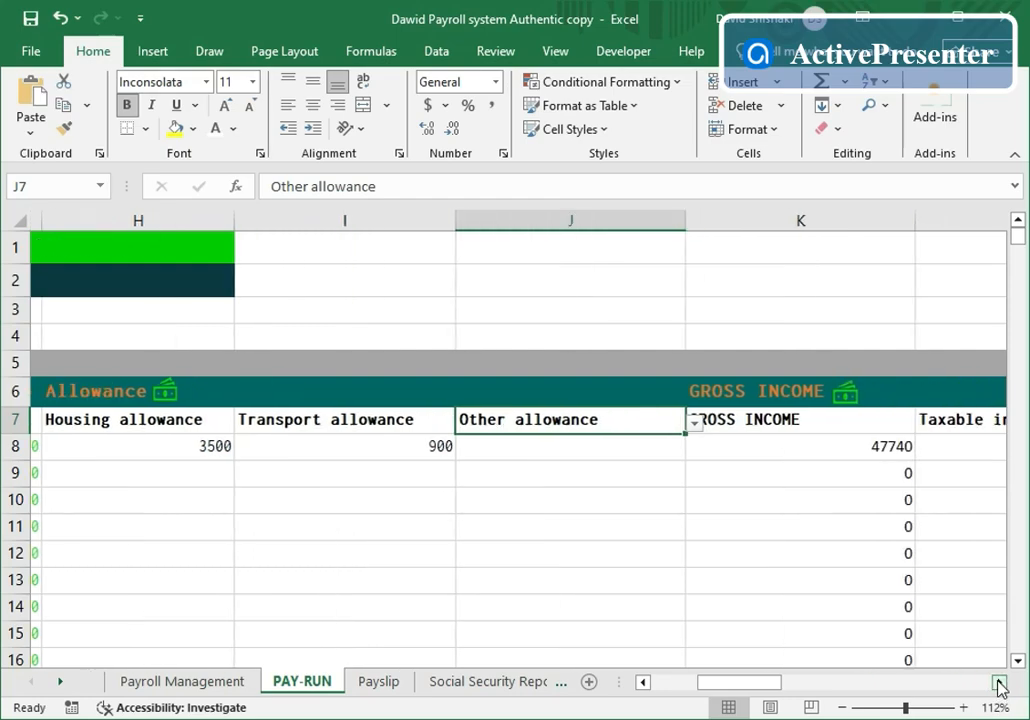
pyautogui.click(835, 593)
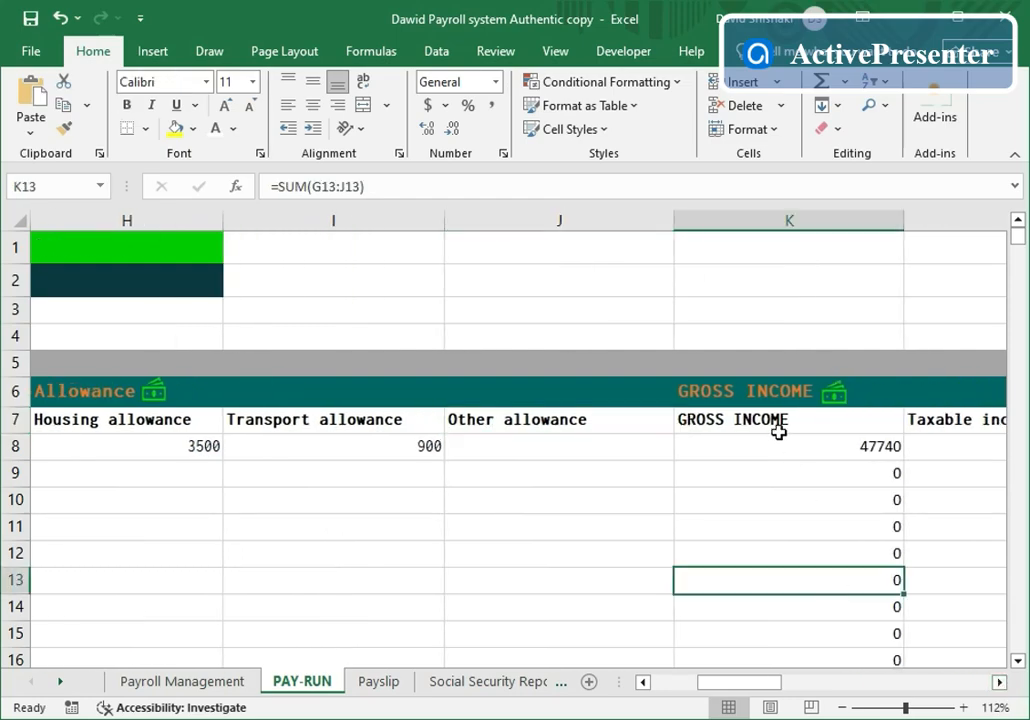
pyautogui.click(1000, 682)
pyautogui.click(1000, 682)
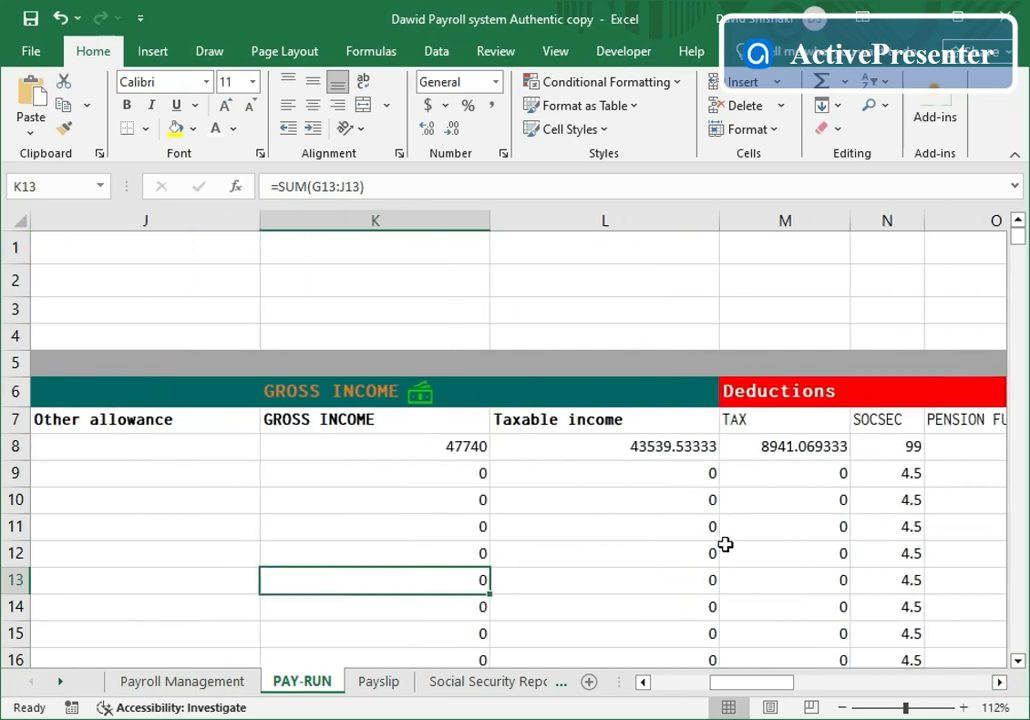
pyautogui.click(999, 682)
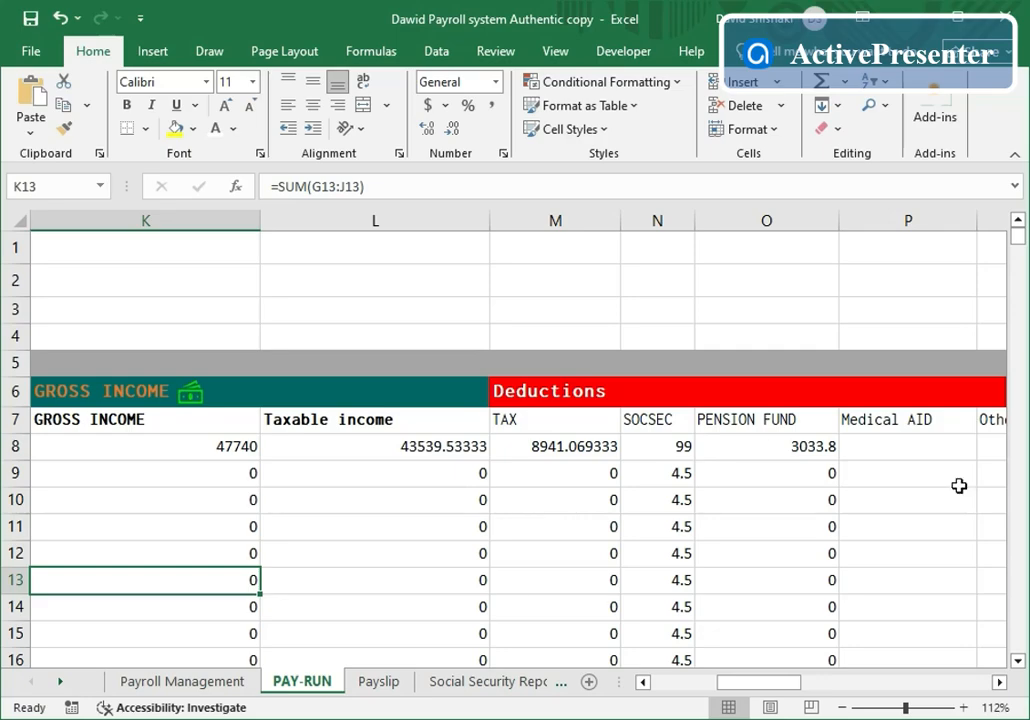
pyautogui.click(999, 682)
pyautogui.click(999, 682)
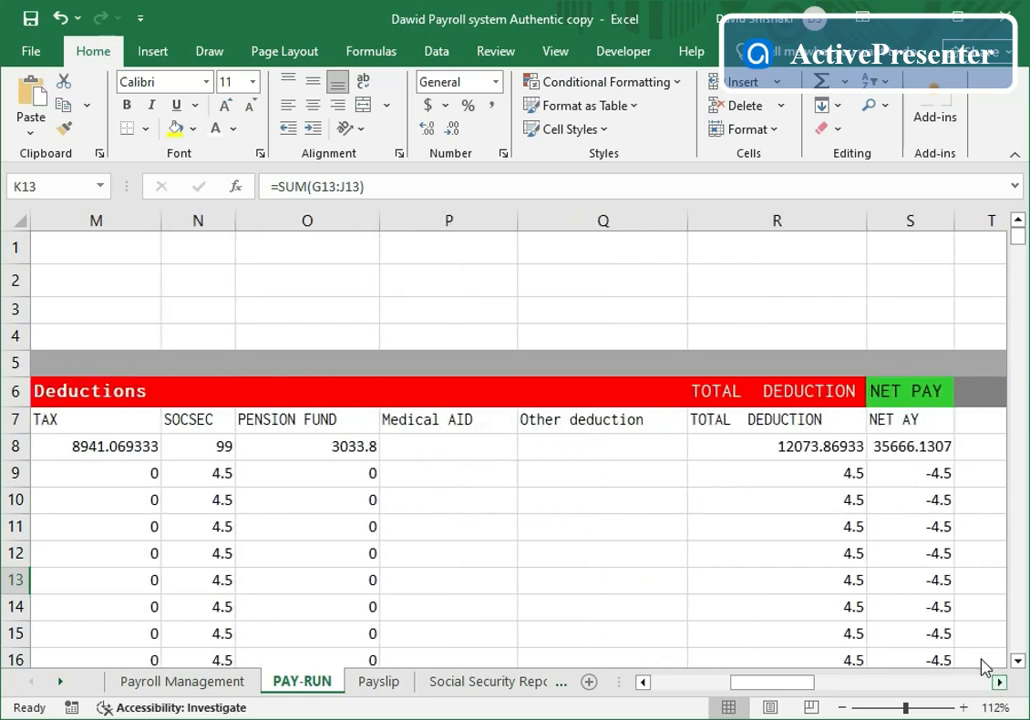
pyautogui.click(477, 449)
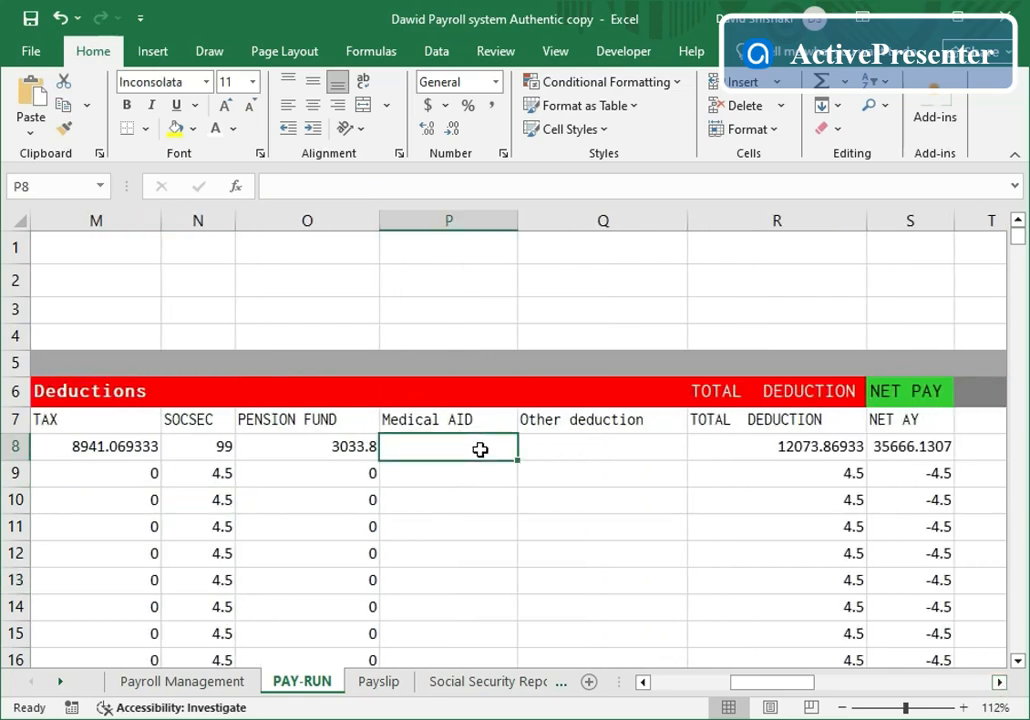
# - Enter a 250 Medical AID deduction in P8, raising total deductions to 12323.86933
pyautogui.write('250')
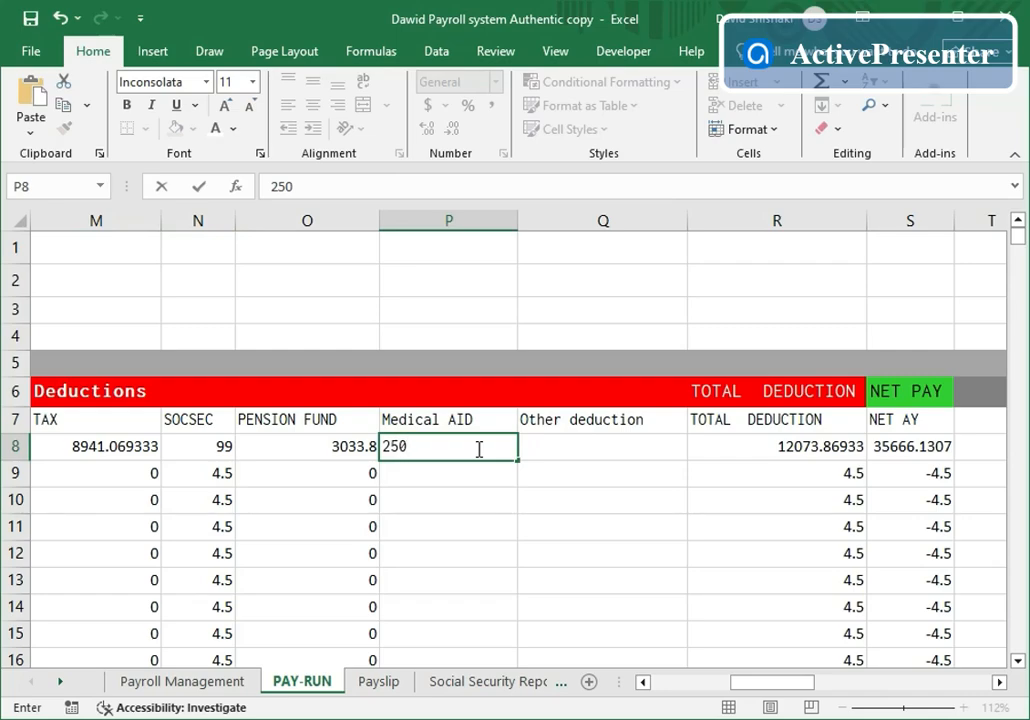
pyautogui.click(633, 451)
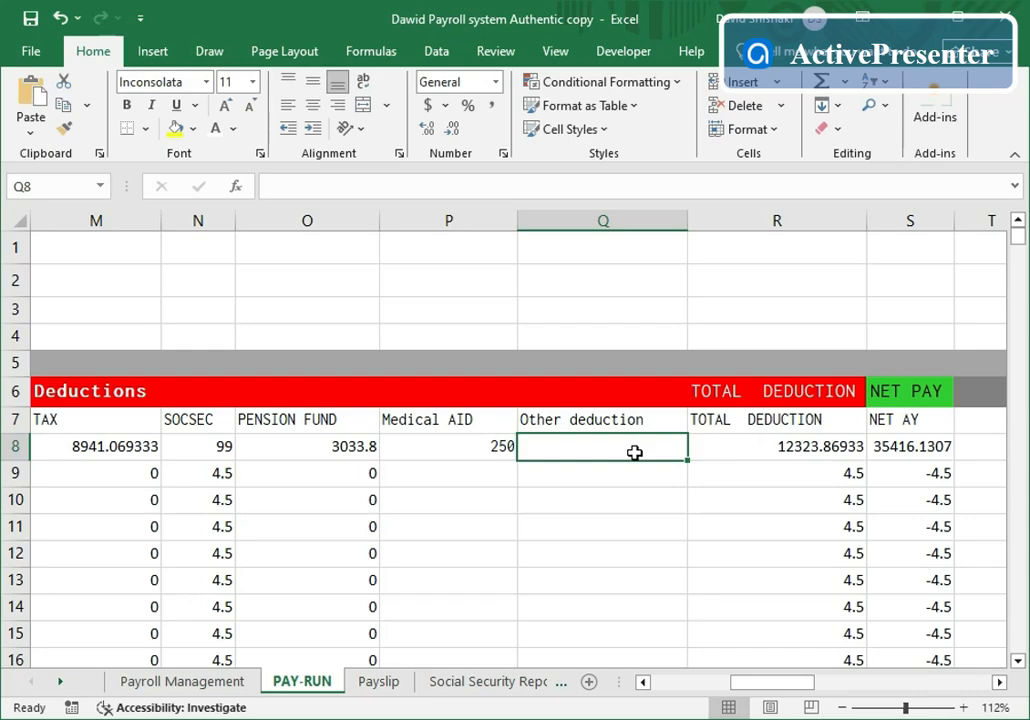
pyautogui.click(668, 422)
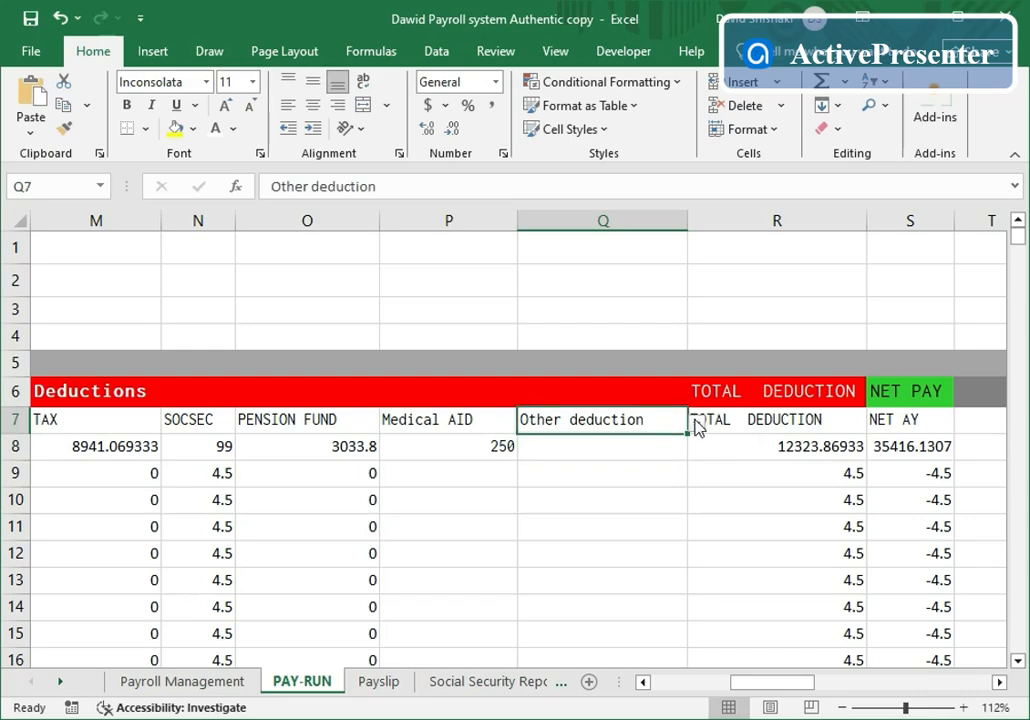
pyautogui.click(695, 423)
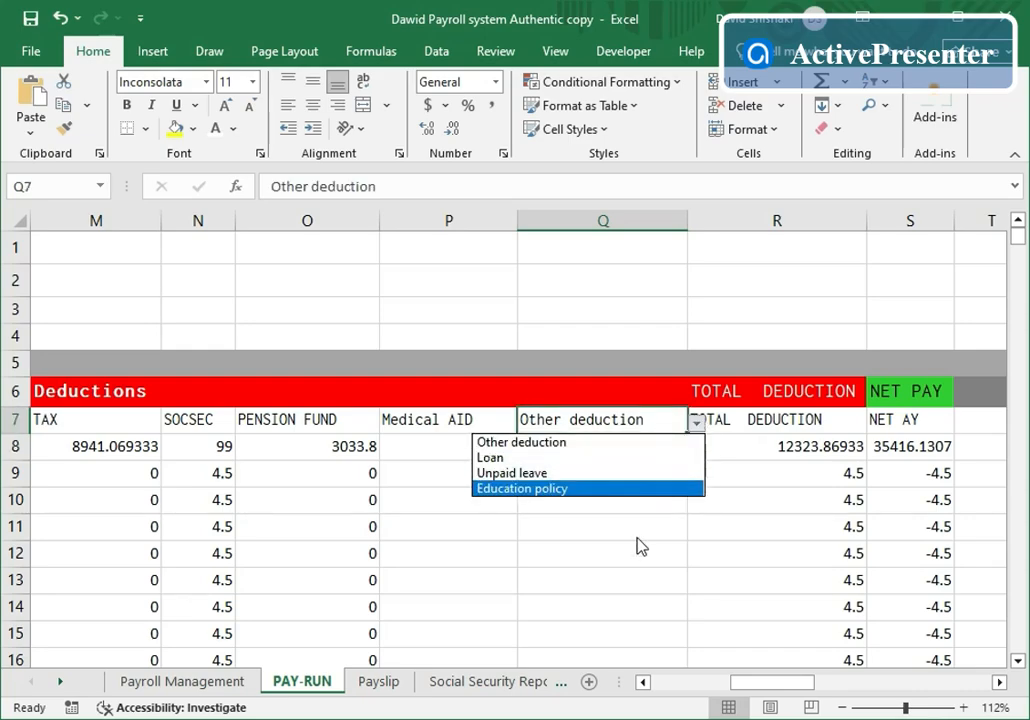
pyautogui.press('Escape')
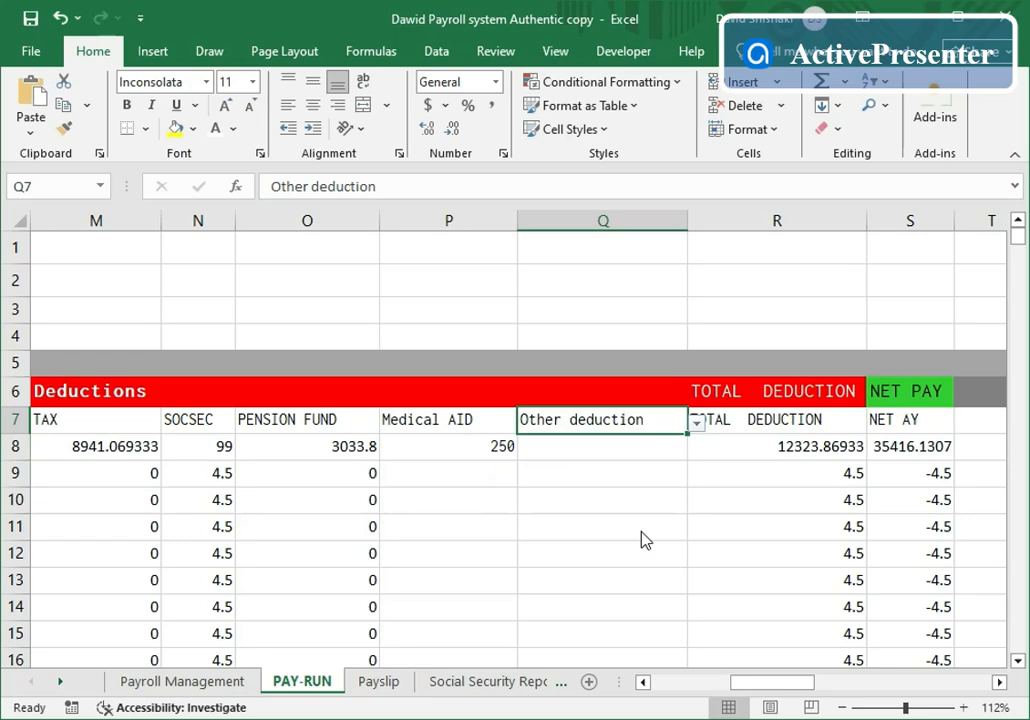
pyautogui.click(724, 510)
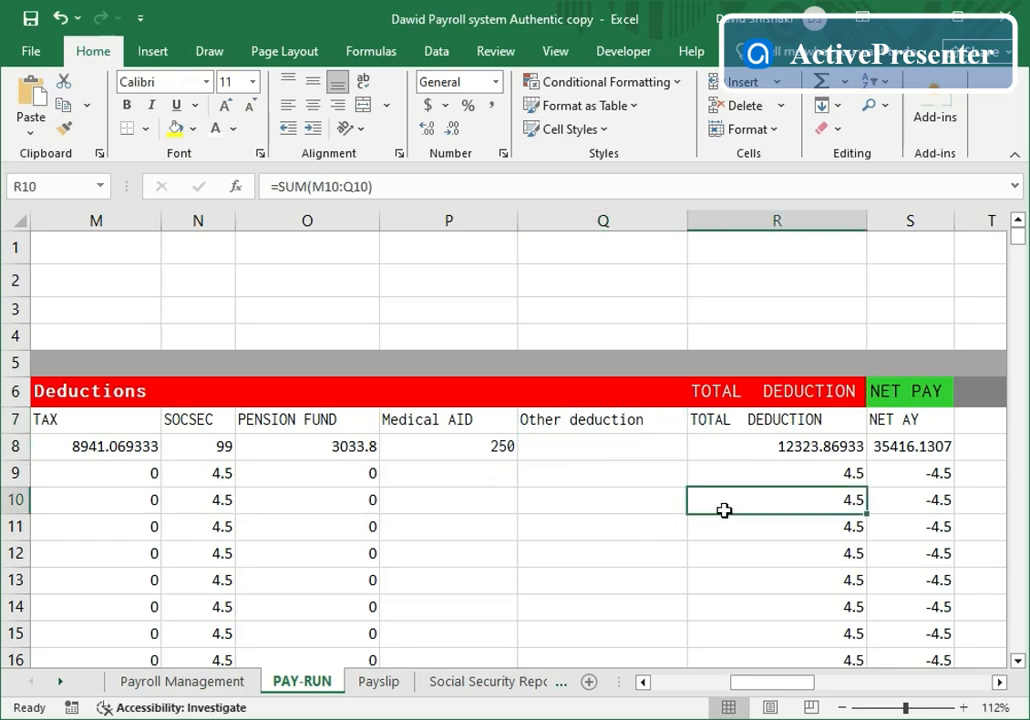
# - Enter an overtime daily rate of 250 for employee 1100 in row 8
pyautogui.click(999, 682)
pyautogui.click(999, 682)
pyautogui.click(999, 682)
pyautogui.click(999, 682)
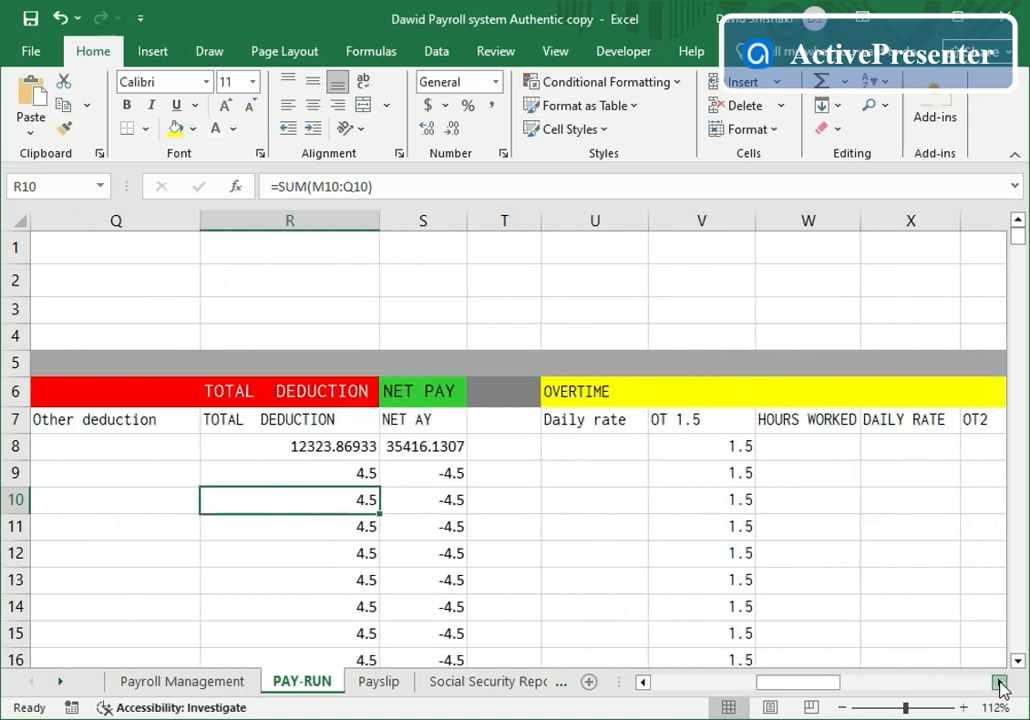
pyautogui.click(999, 682)
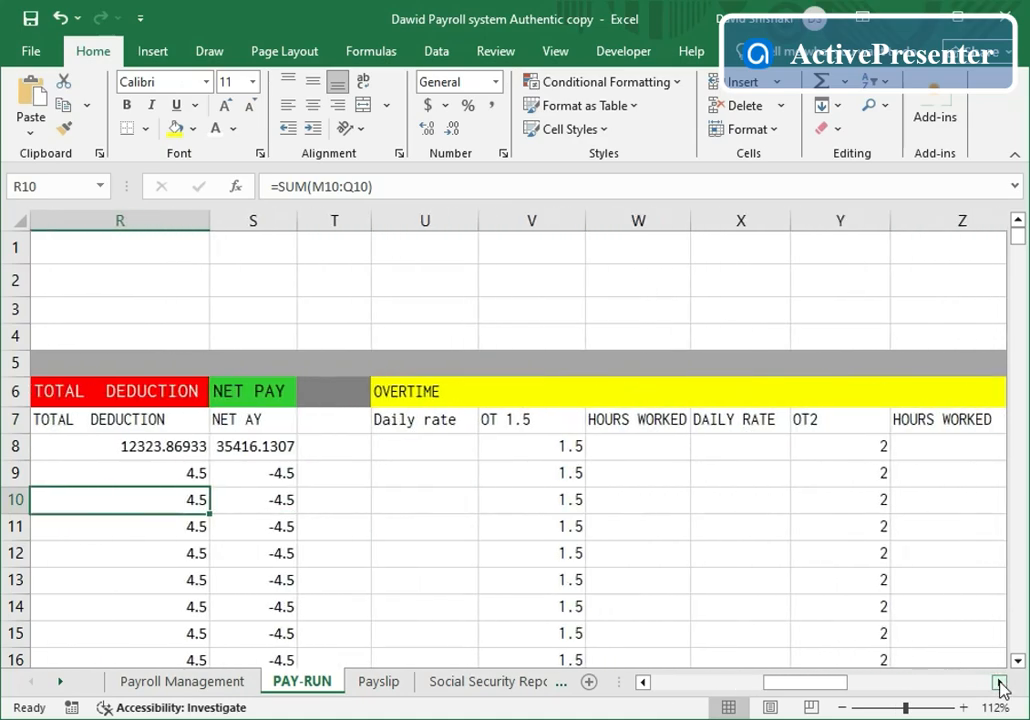
pyautogui.click(412, 451)
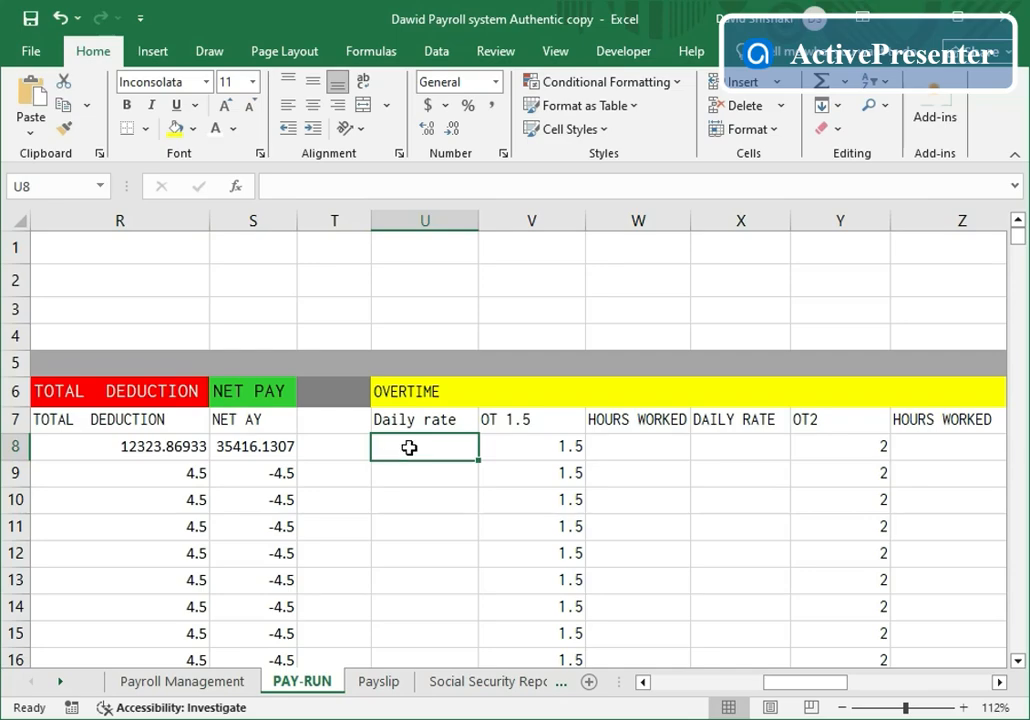
pyautogui.write('250')
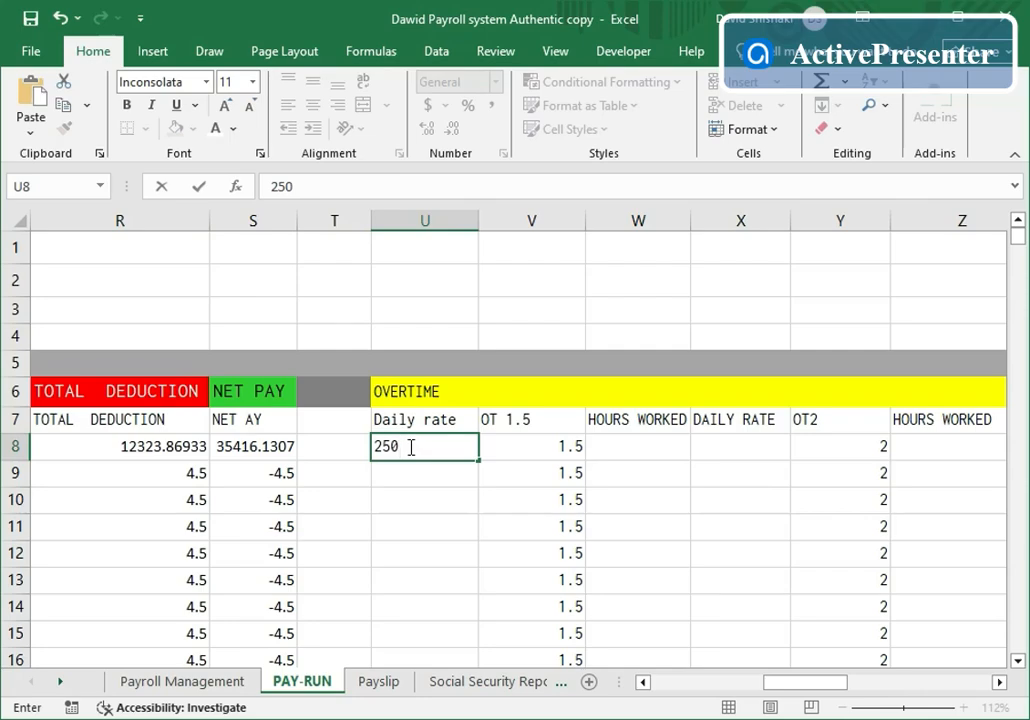
pyautogui.click(428, 526)
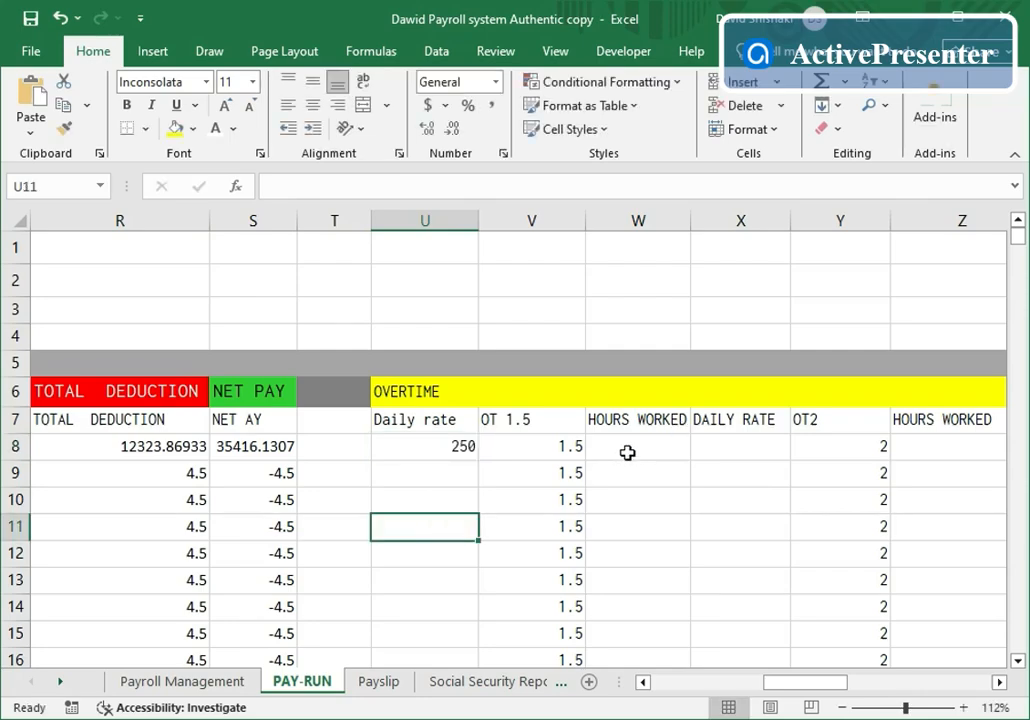
# - Add 5 overtime hours at 1.5, giving total overtime 1875 and gross income 49615
pyautogui.click(628, 453)
pyautogui.write('5')
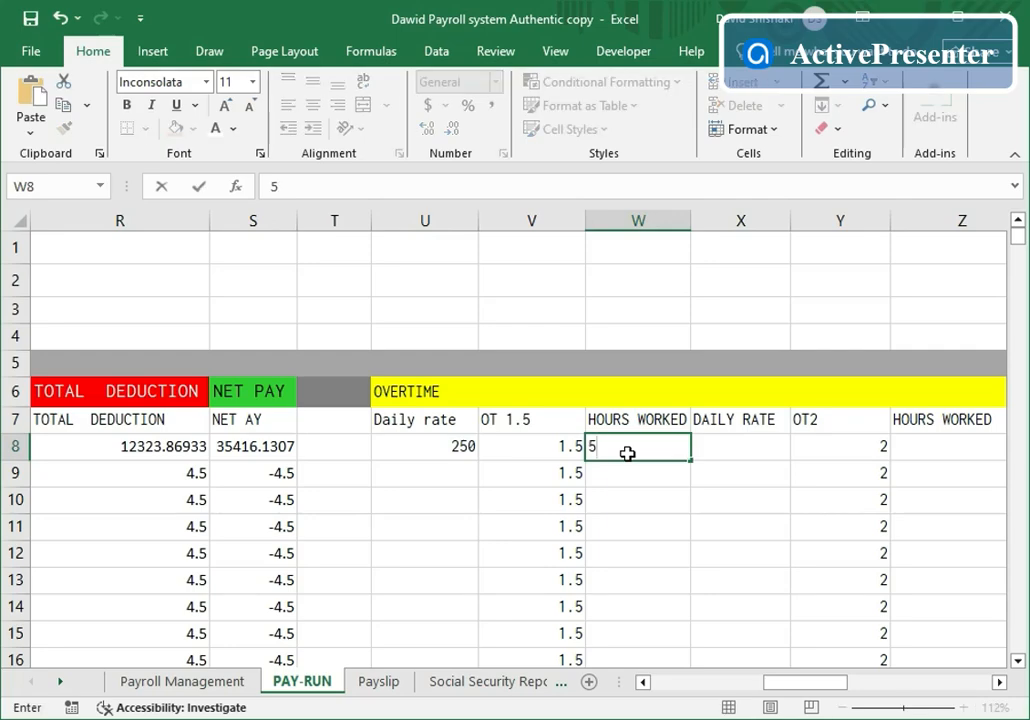
pyautogui.click(628, 521)
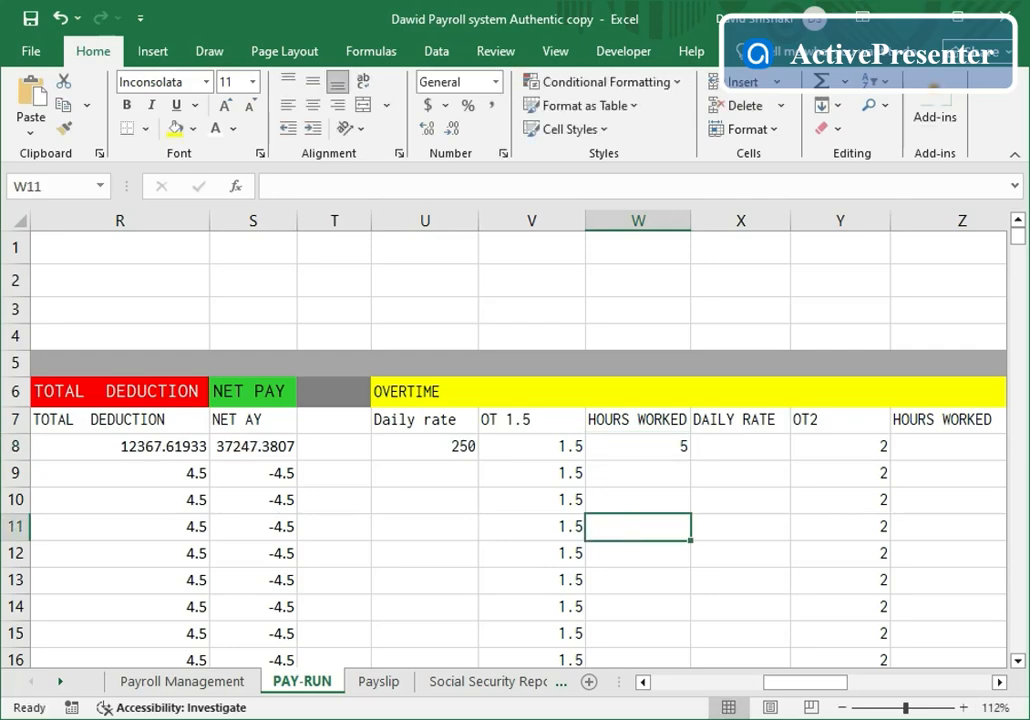
pyautogui.click(1000, 682)
pyautogui.click(1000, 682)
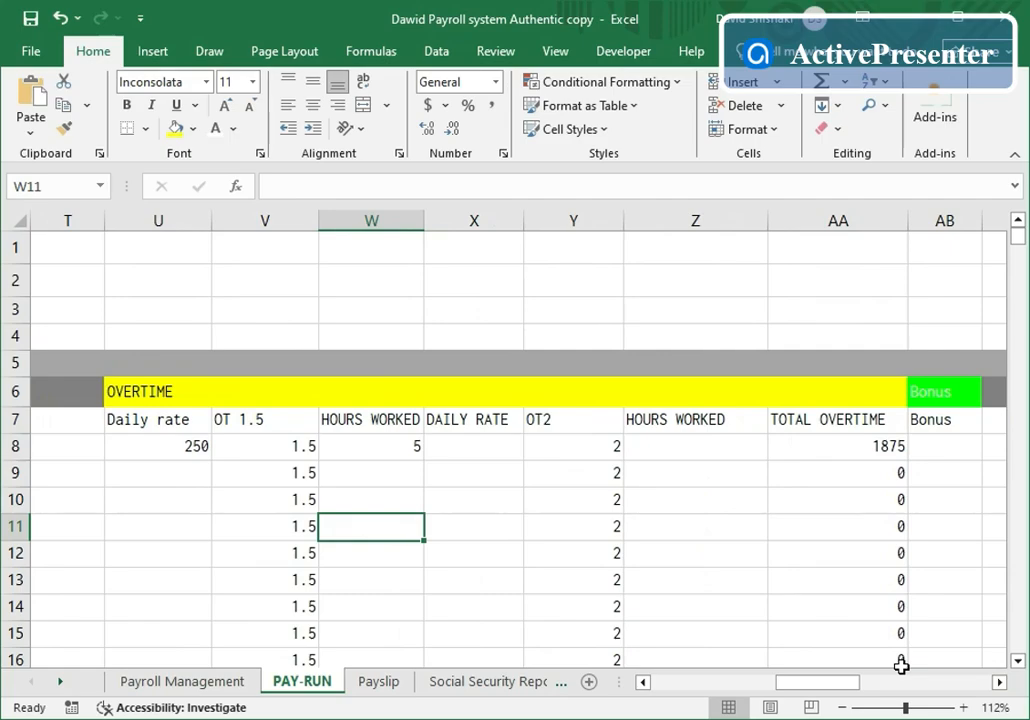
pyautogui.click(643, 682)
# - Process the pay run and confirm saving January's payroll for one employee to YTD
pyautogui.click(643, 682)
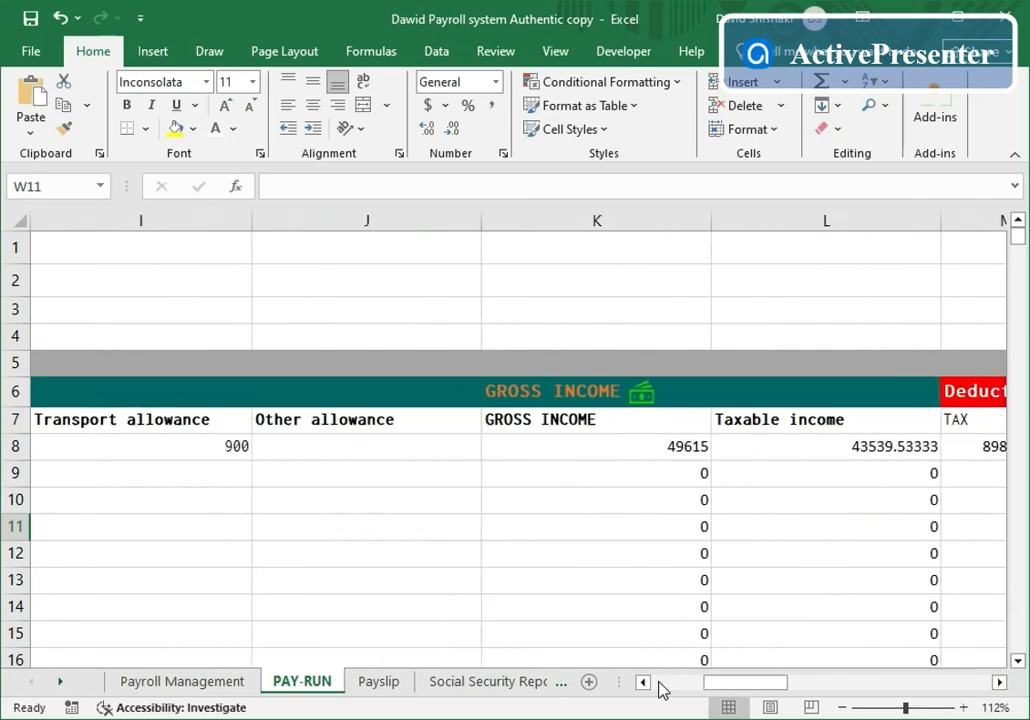
pyautogui.click(660, 690)
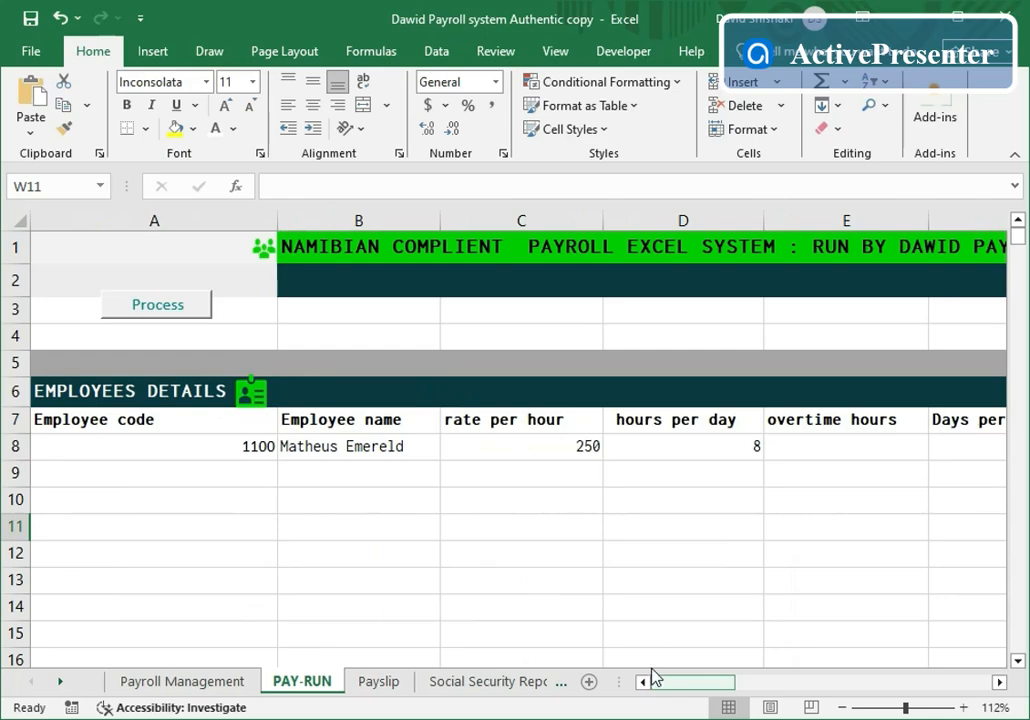
pyautogui.click(188, 318)
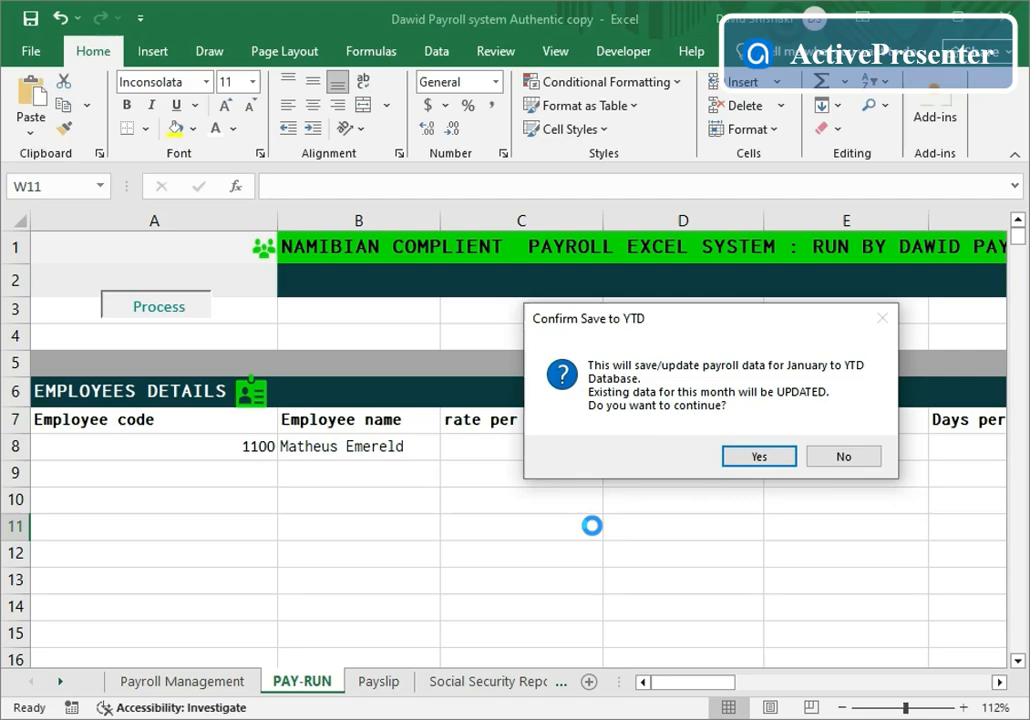
pyautogui.click(759, 457)
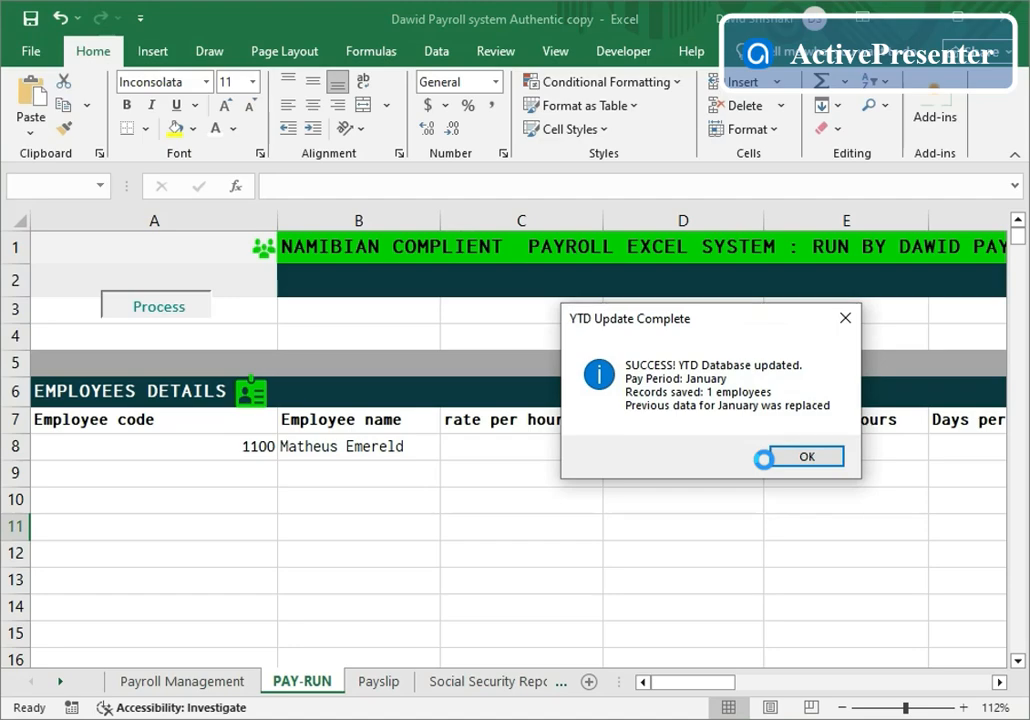
pyautogui.click(828, 458)
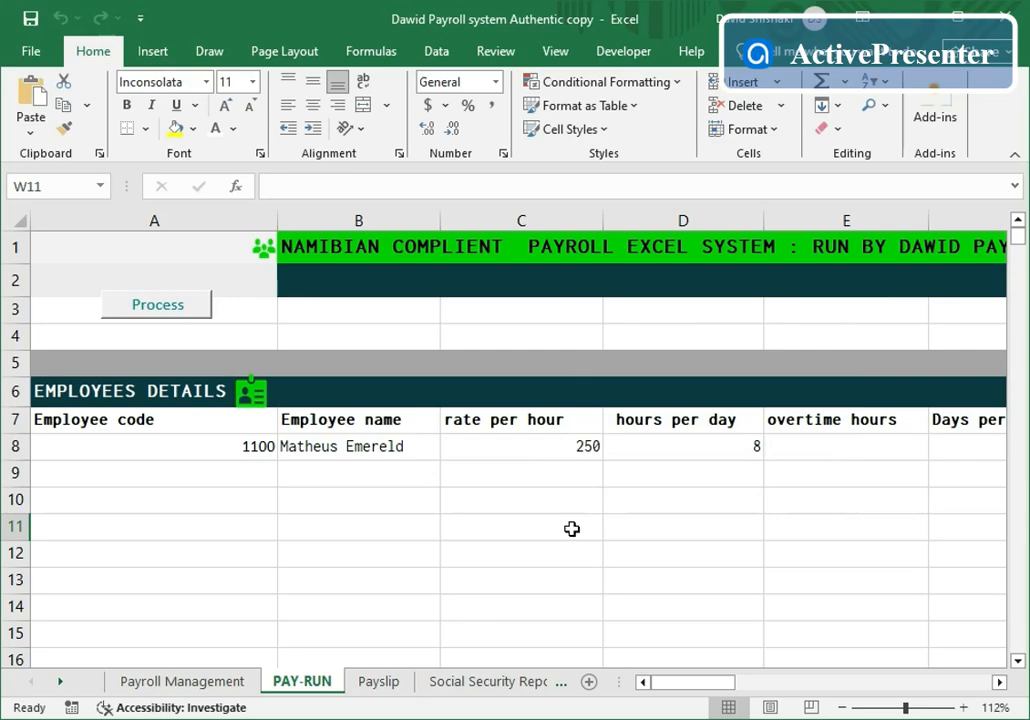
# - Fill the Payslip for employee code 1100, showing gross pay 49615 and net pay 37247.38067
pyautogui.click(379, 681)
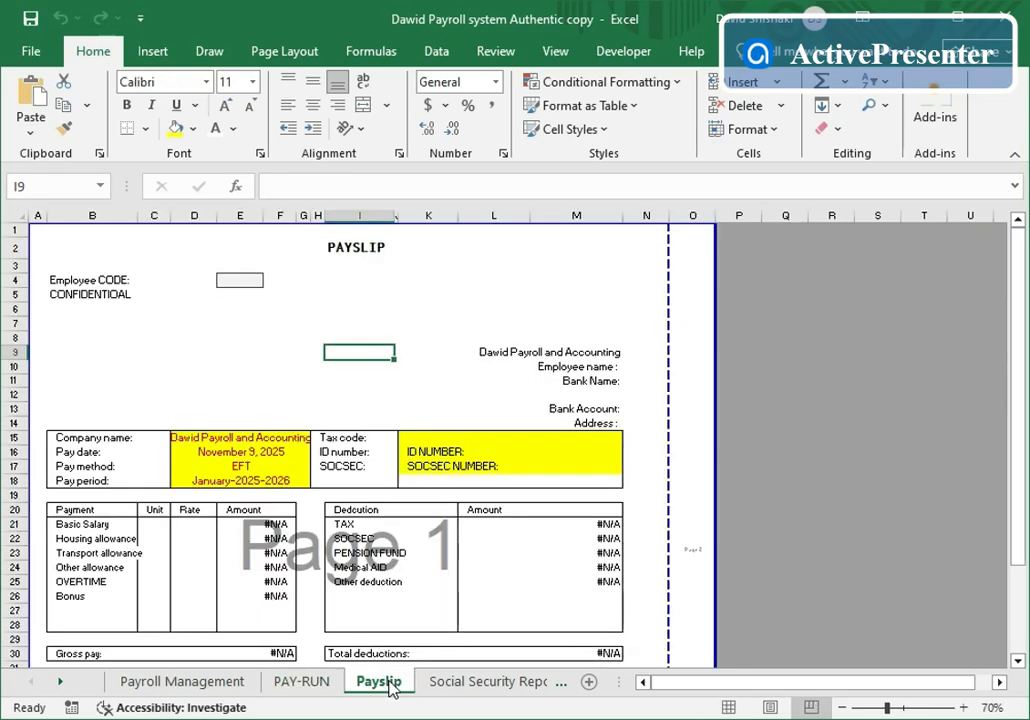
pyautogui.click(241, 282)
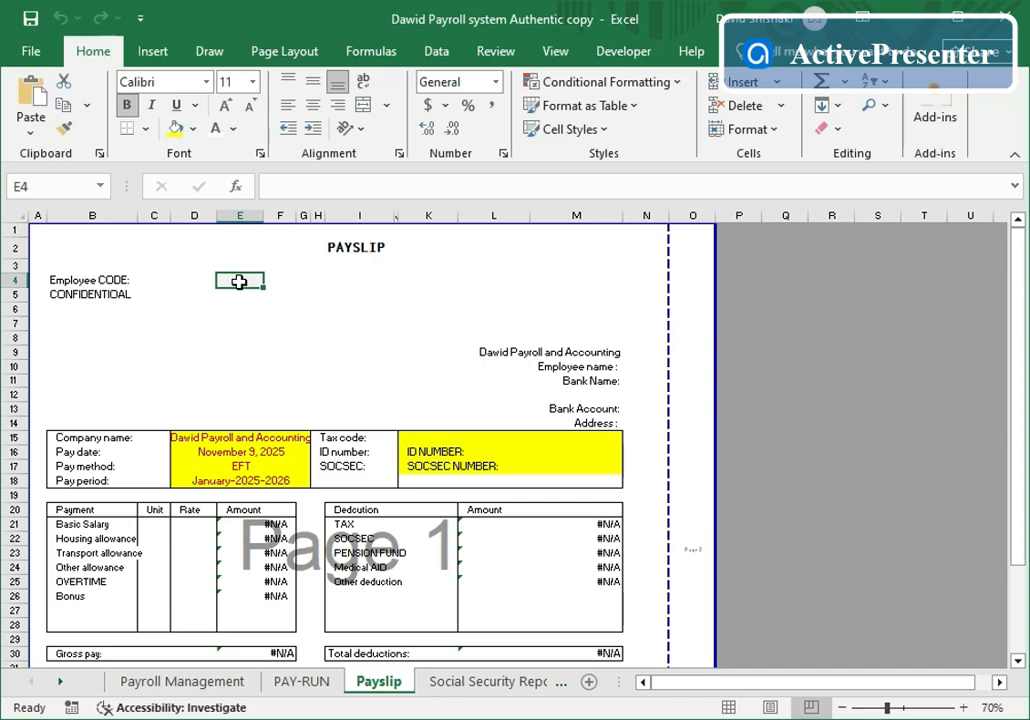
pyautogui.write('1100')
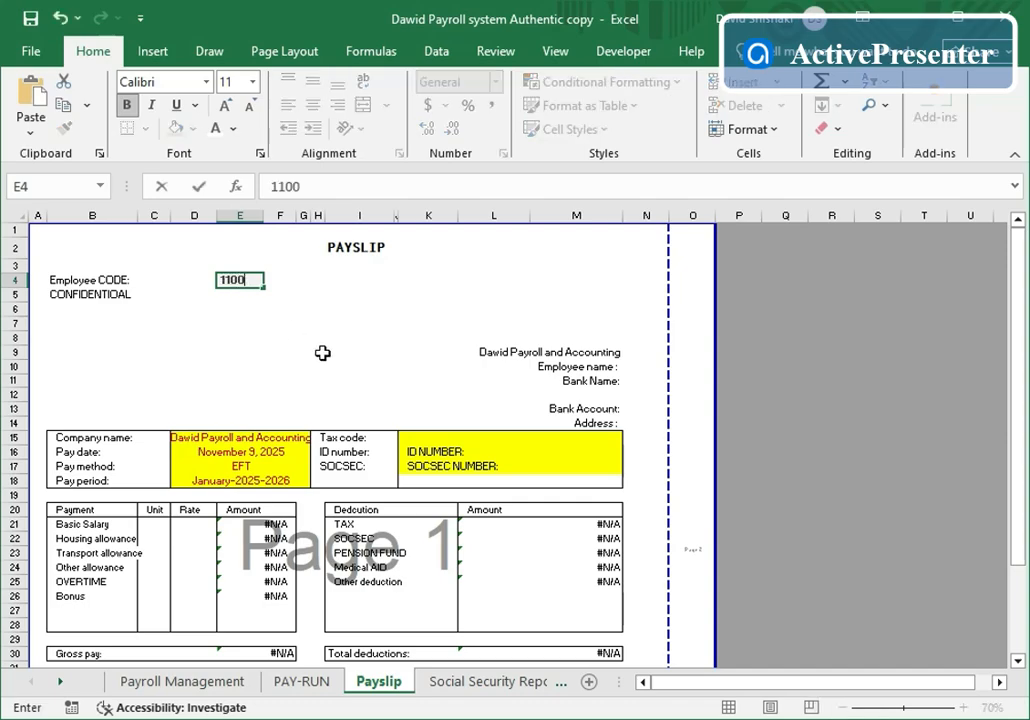
pyautogui.click(335, 344)
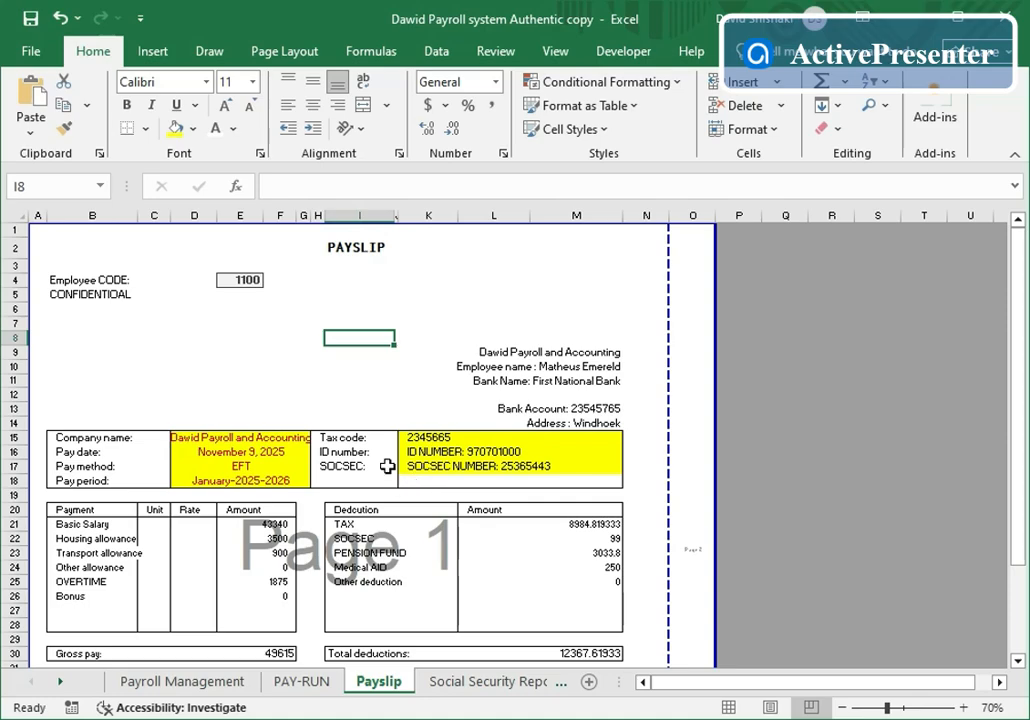
pyautogui.scroll(-4, 353, 561)
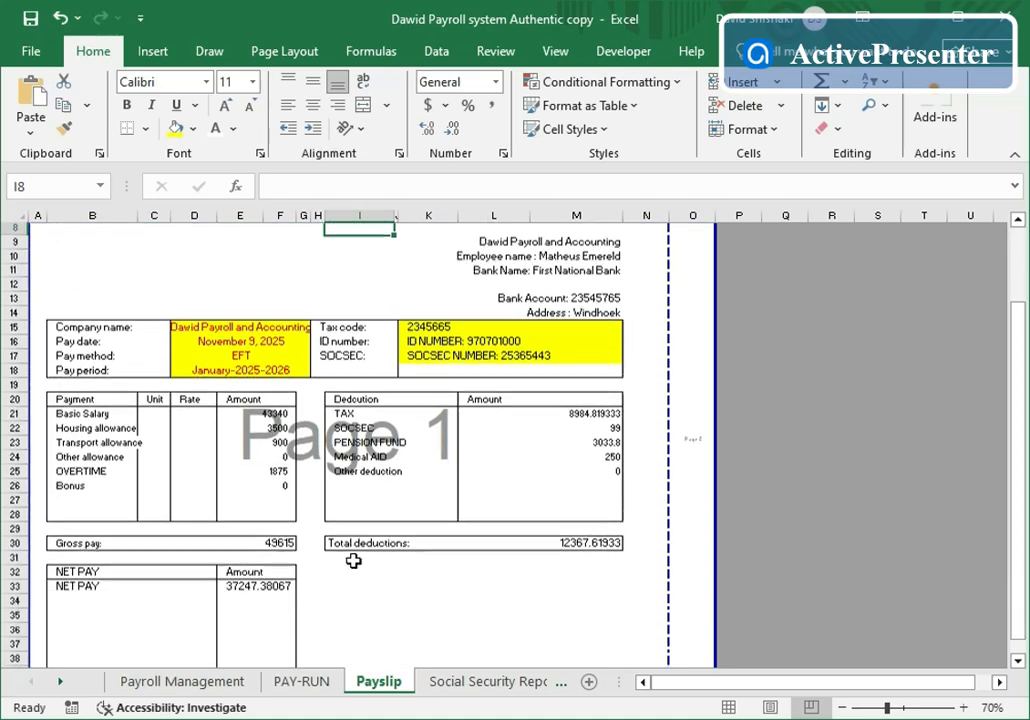
pyautogui.scroll(3, 353, 561)
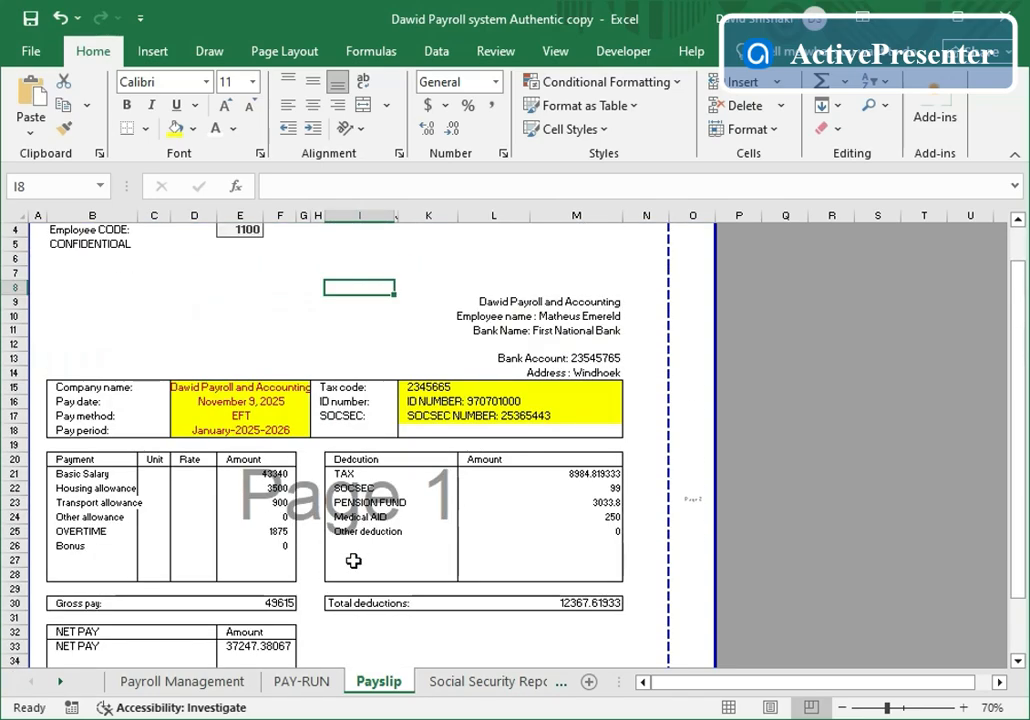
# - Enter employee code 1100 on the Social Security Report and review totals 99.00 and 198.00
pyautogui.click(476, 682)
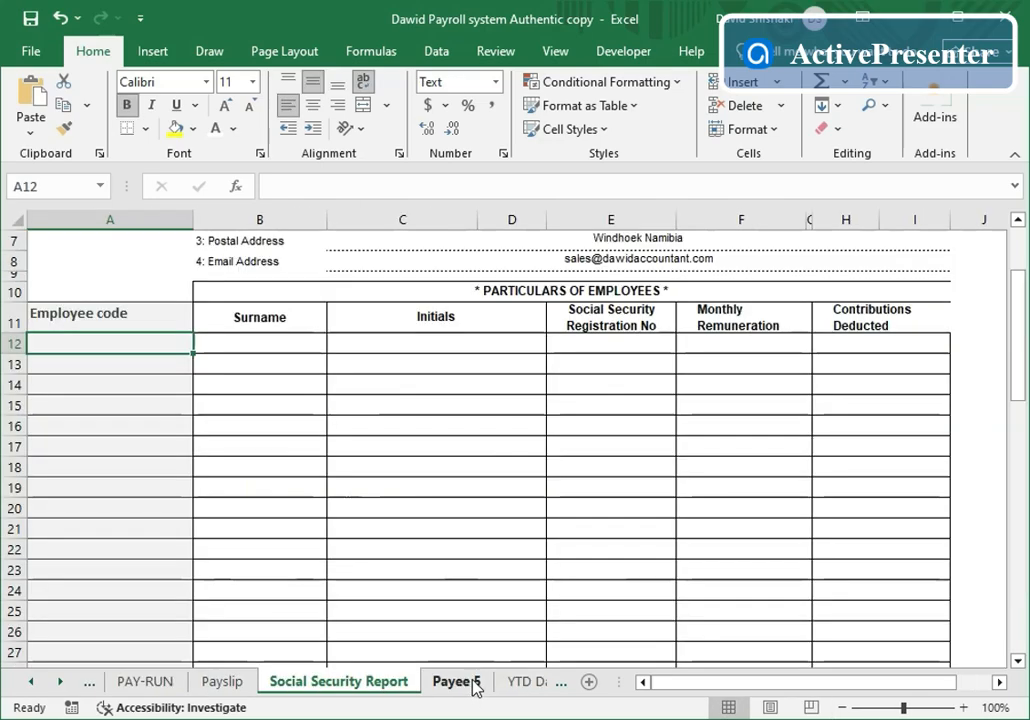
pyautogui.scroll(2, 467, 543)
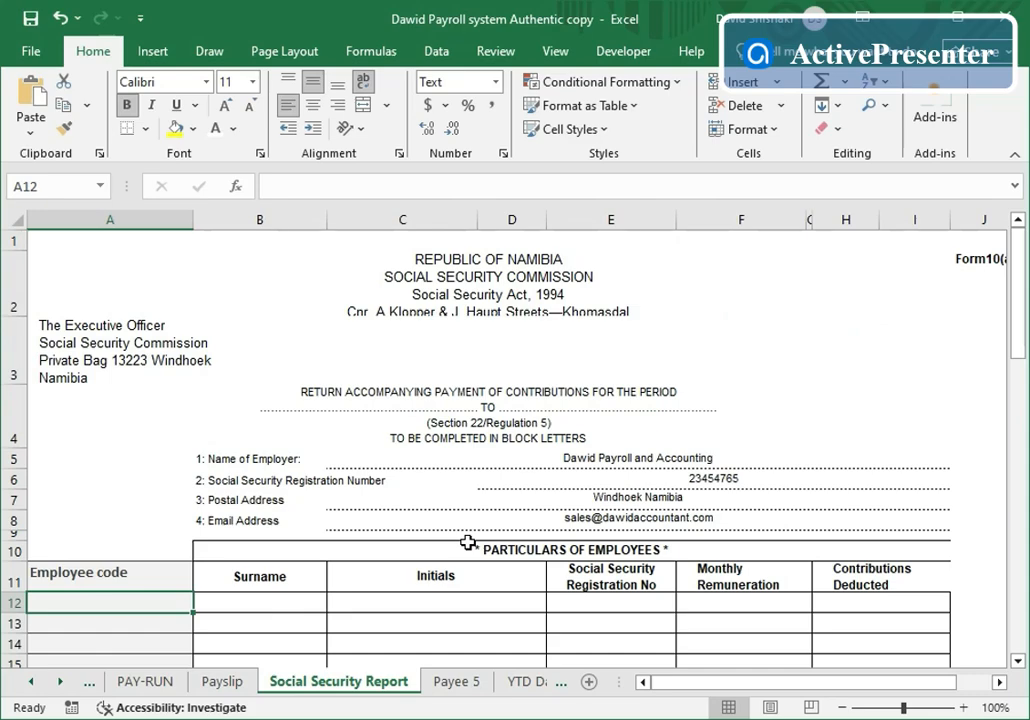
pyautogui.scroll(-1, 467, 548)
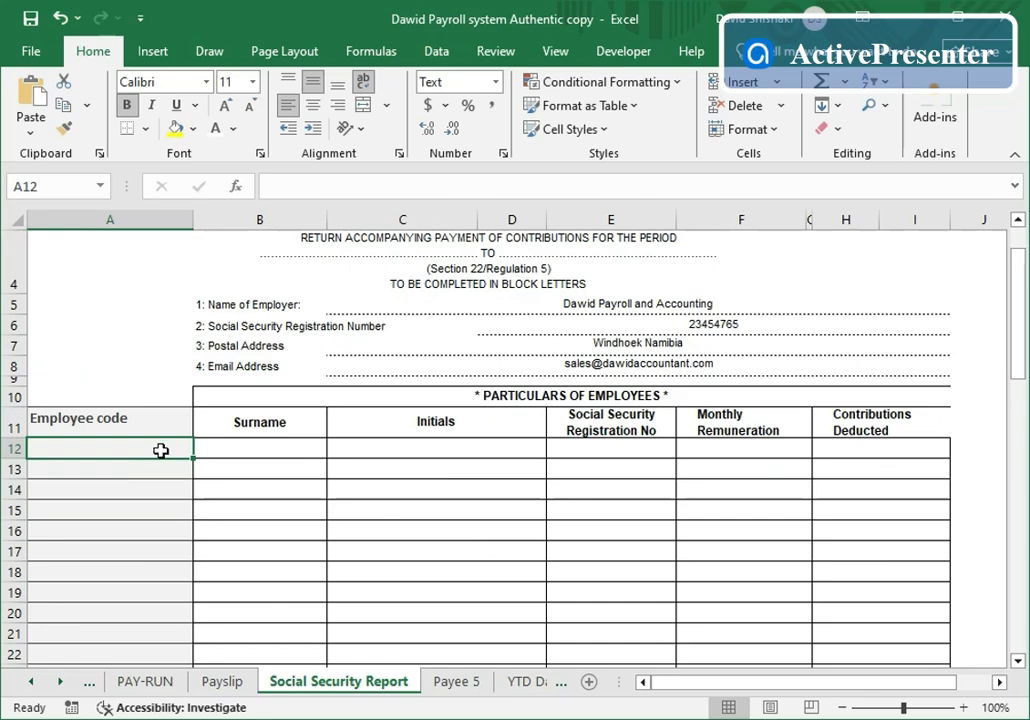
pyautogui.write('1100')
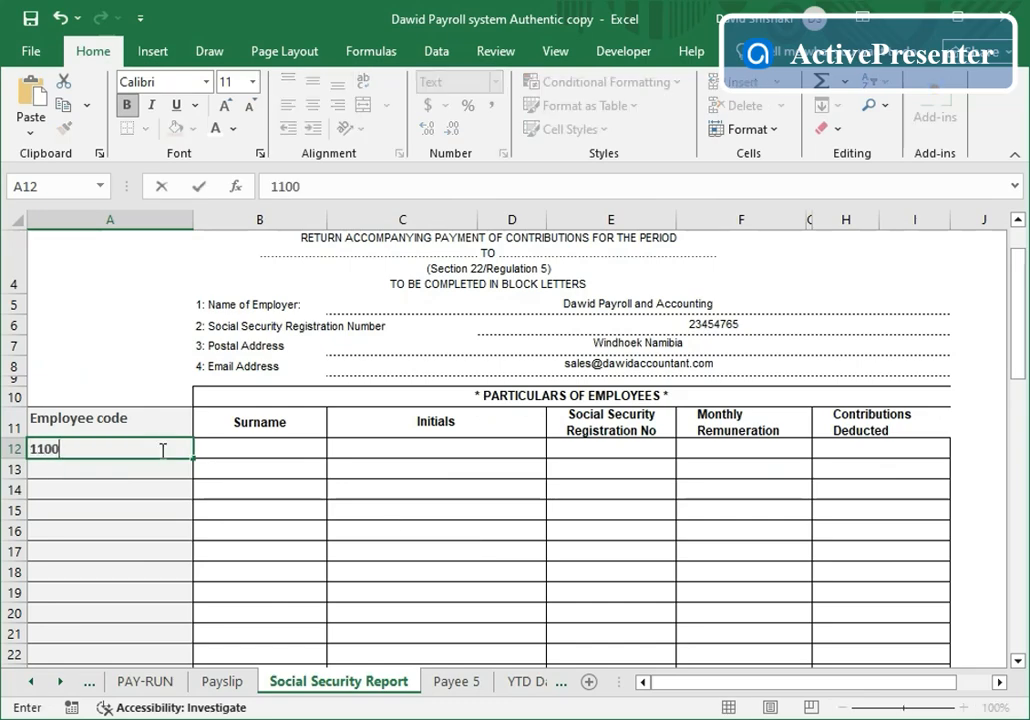
pyautogui.click(240, 545)
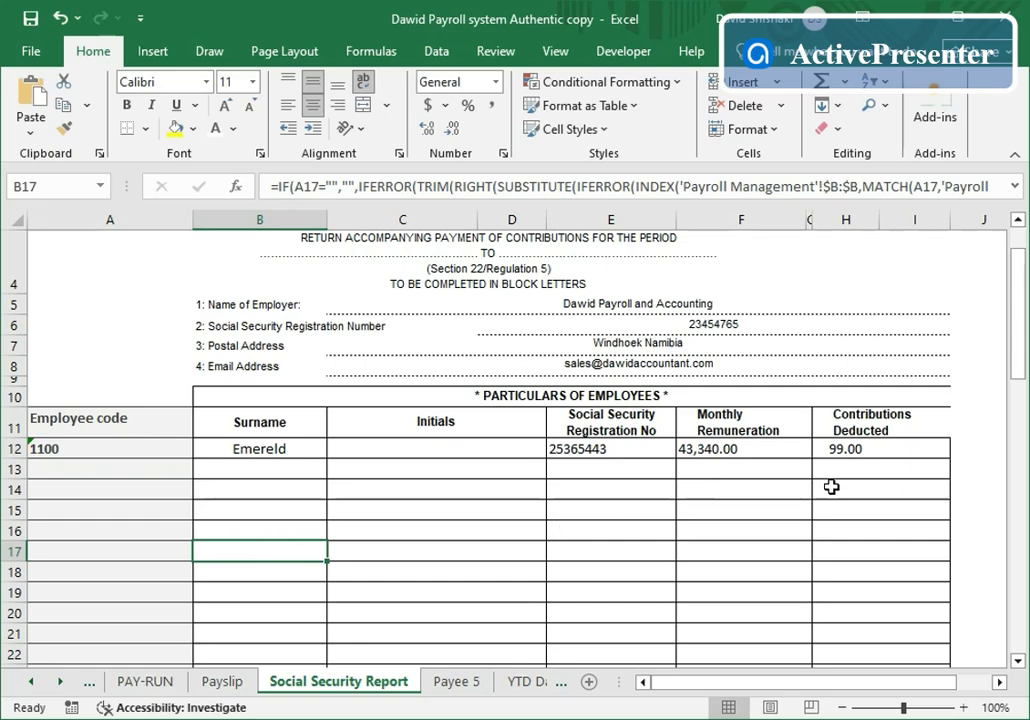
pyautogui.scroll(-5, 808, 496)
pyautogui.scroll(-12, 808, 497)
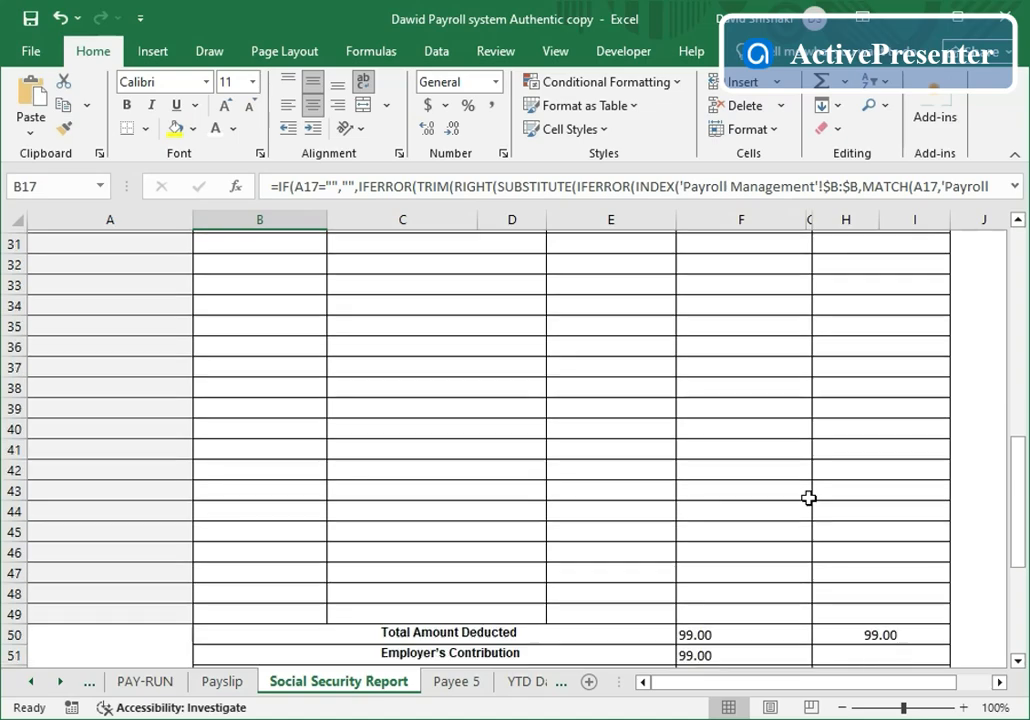
pyautogui.scroll(3, 808, 495)
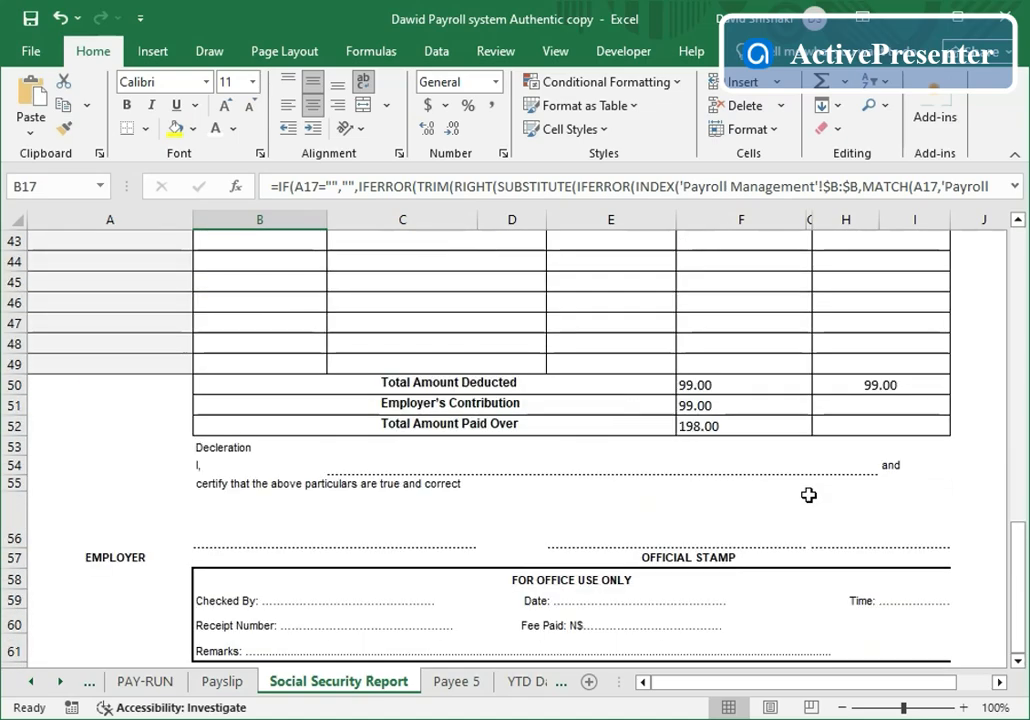
pyautogui.scroll(2, 808, 495)
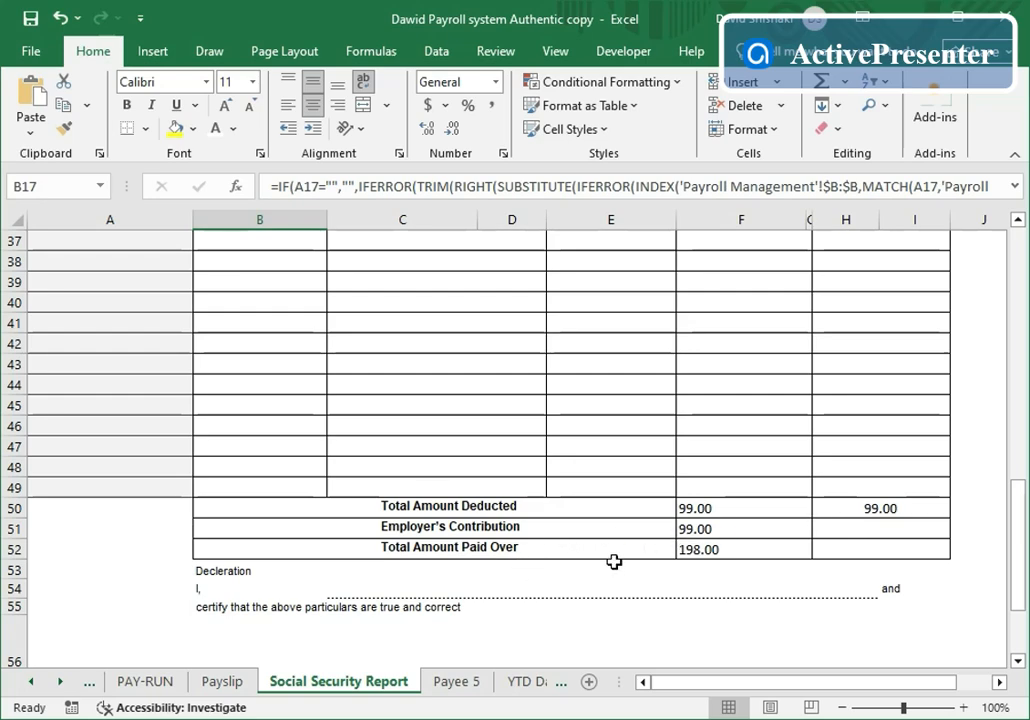
pyautogui.scroll(-2, 616, 558)
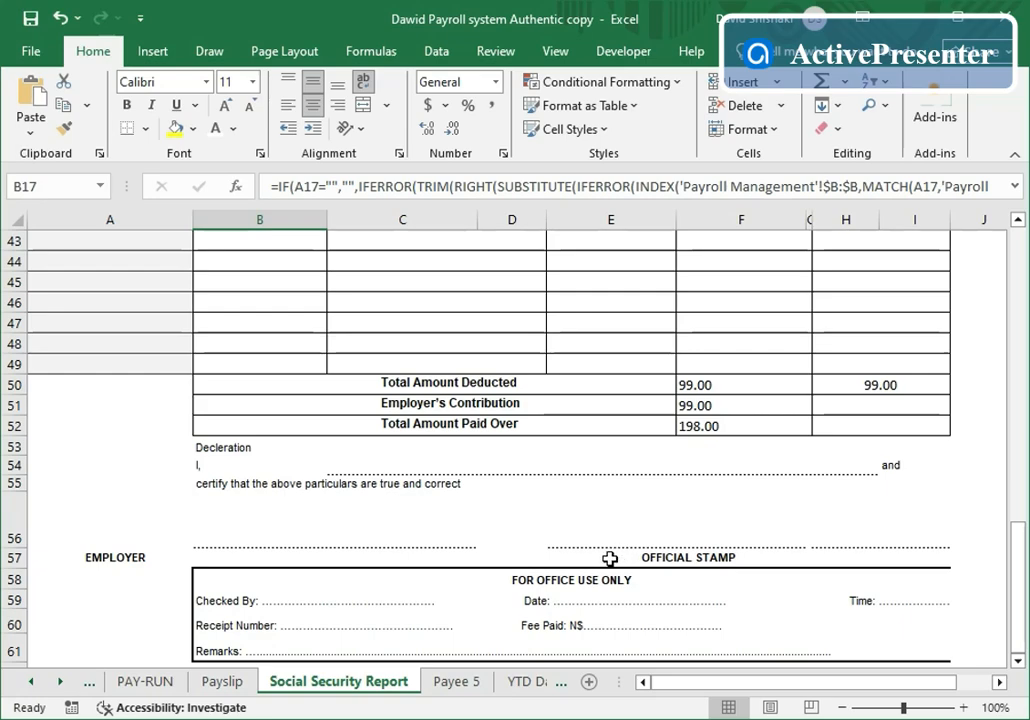
# - Enter employee code 1100 in the Payee 5 tax certificate's code cell G7
pyautogui.click(458, 683)
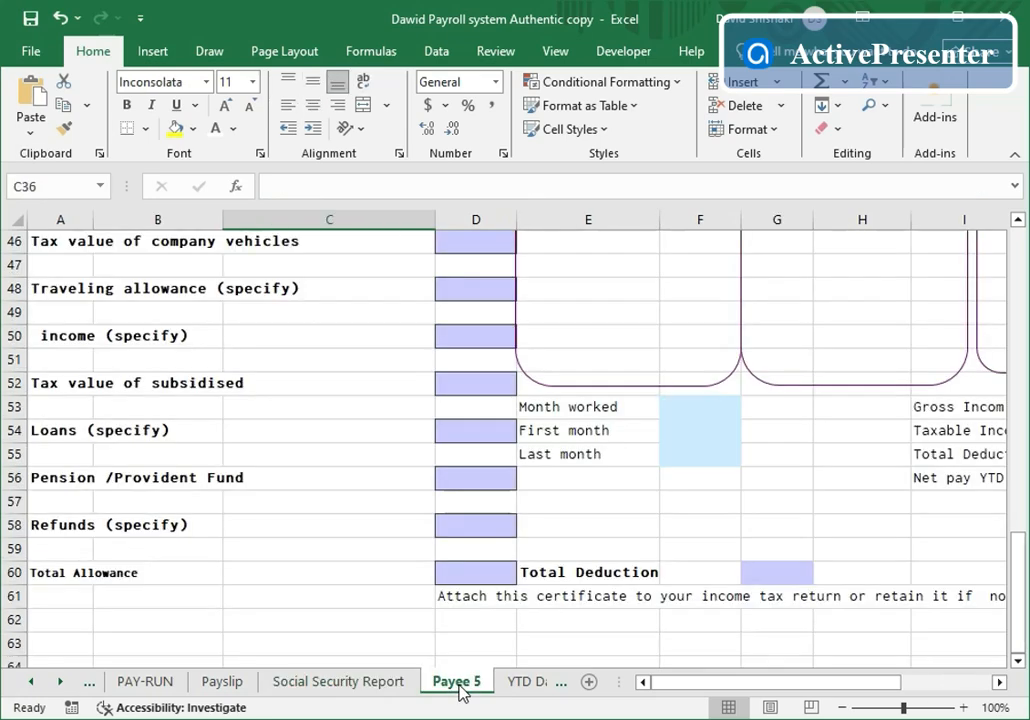
pyautogui.scroll(4, 579, 516)
pyautogui.scroll(4, 581, 519)
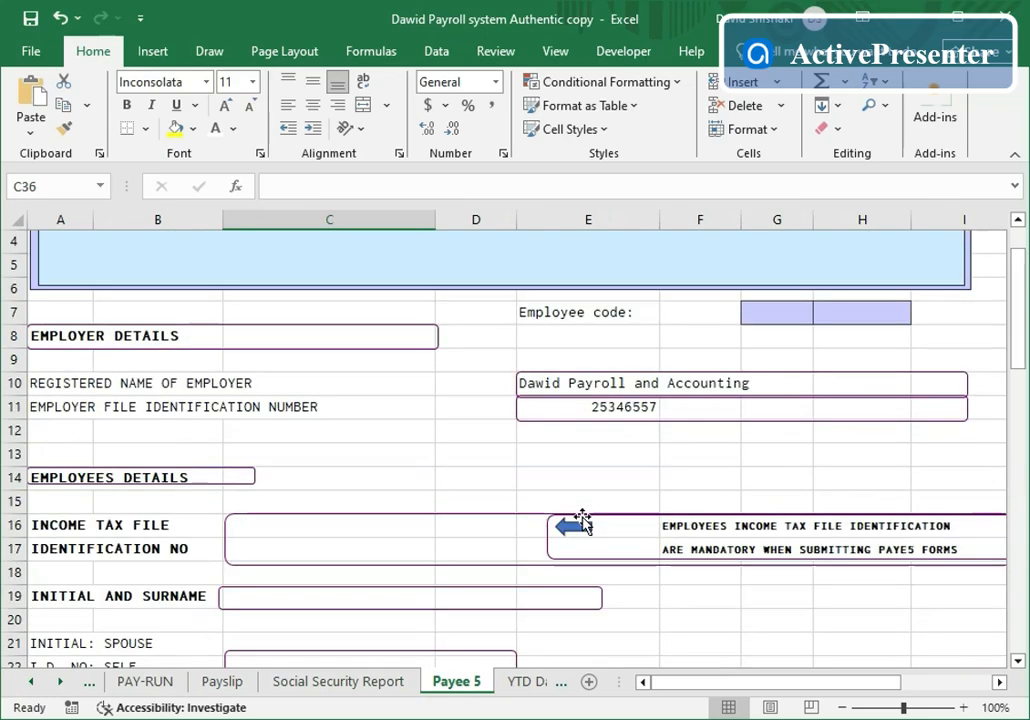
pyautogui.scroll(1, 583, 520)
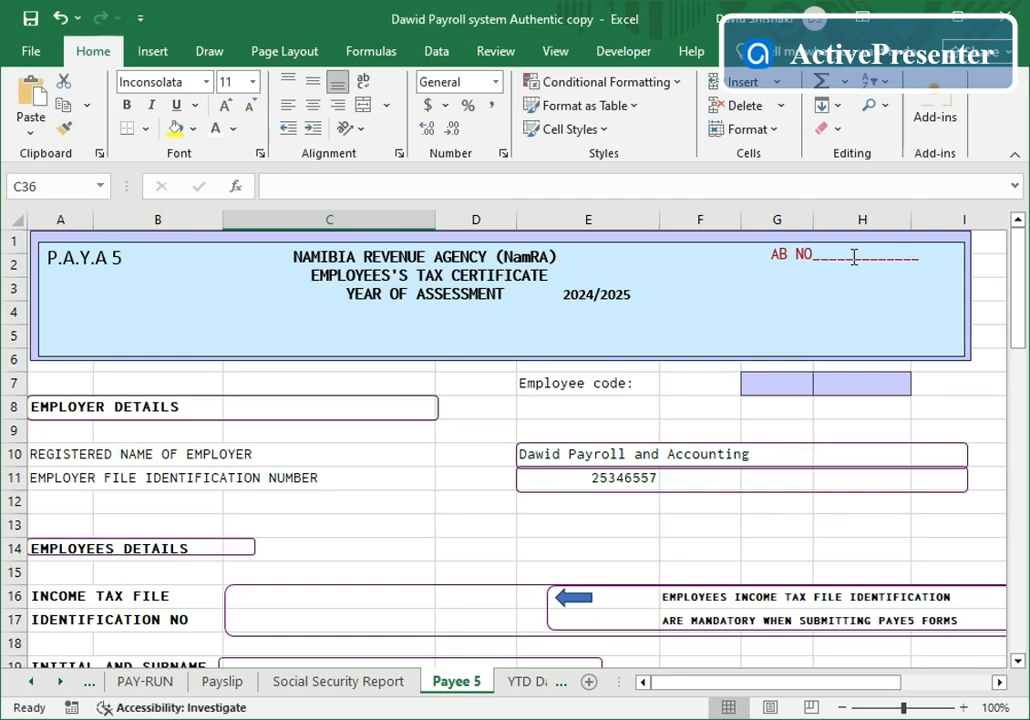
pyautogui.click(775, 385)
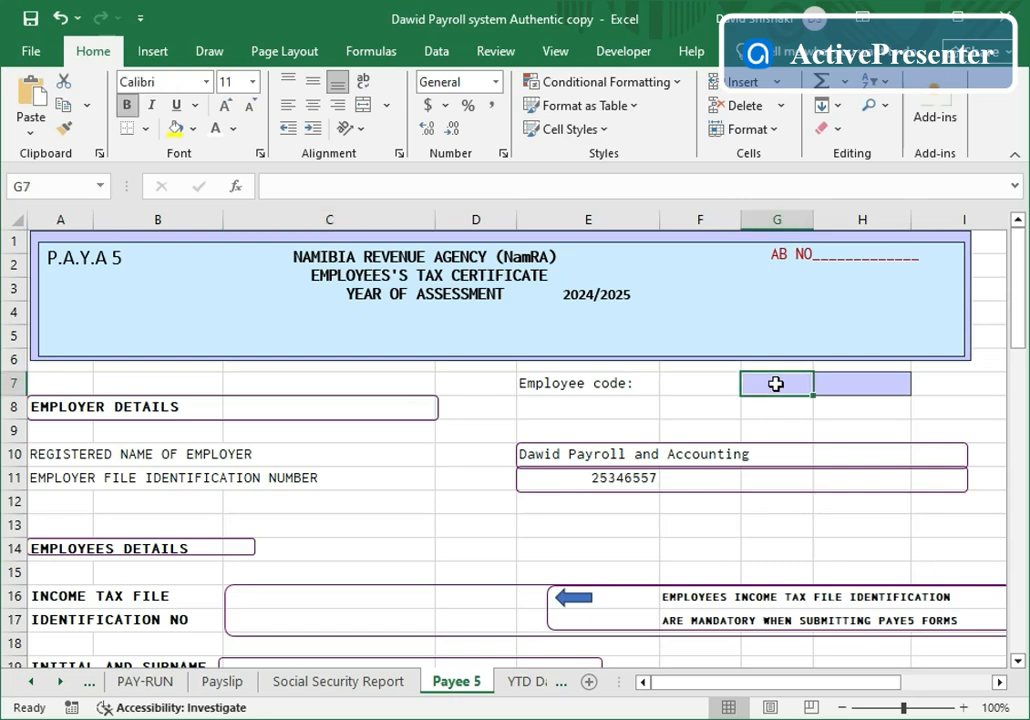
pyautogui.write('1100')
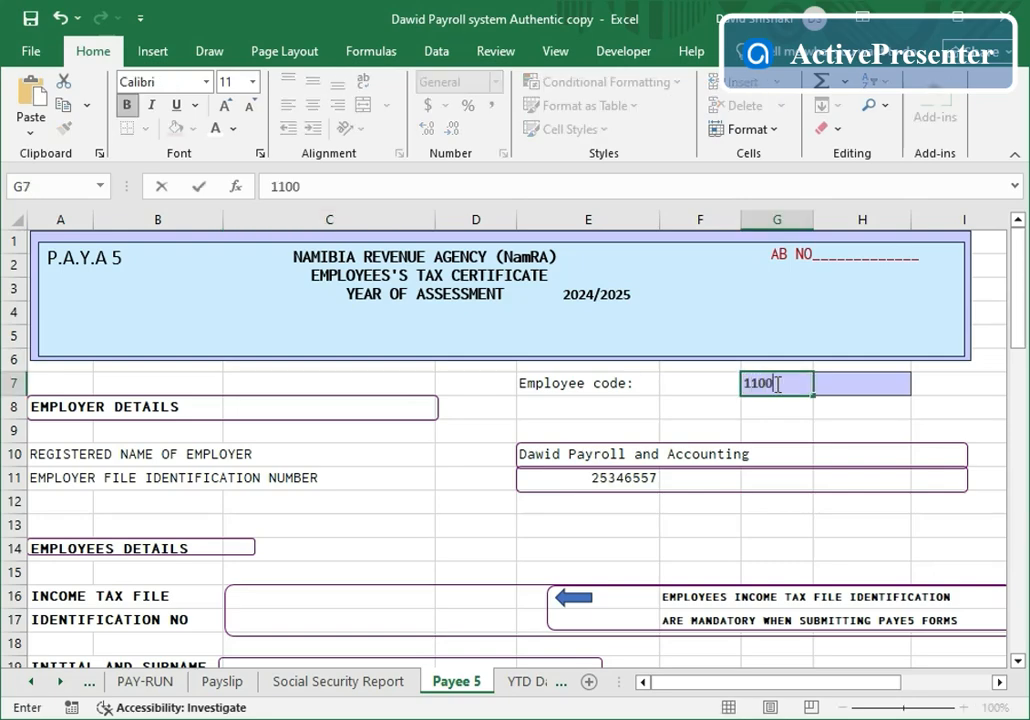
pyautogui.click(471, 481)
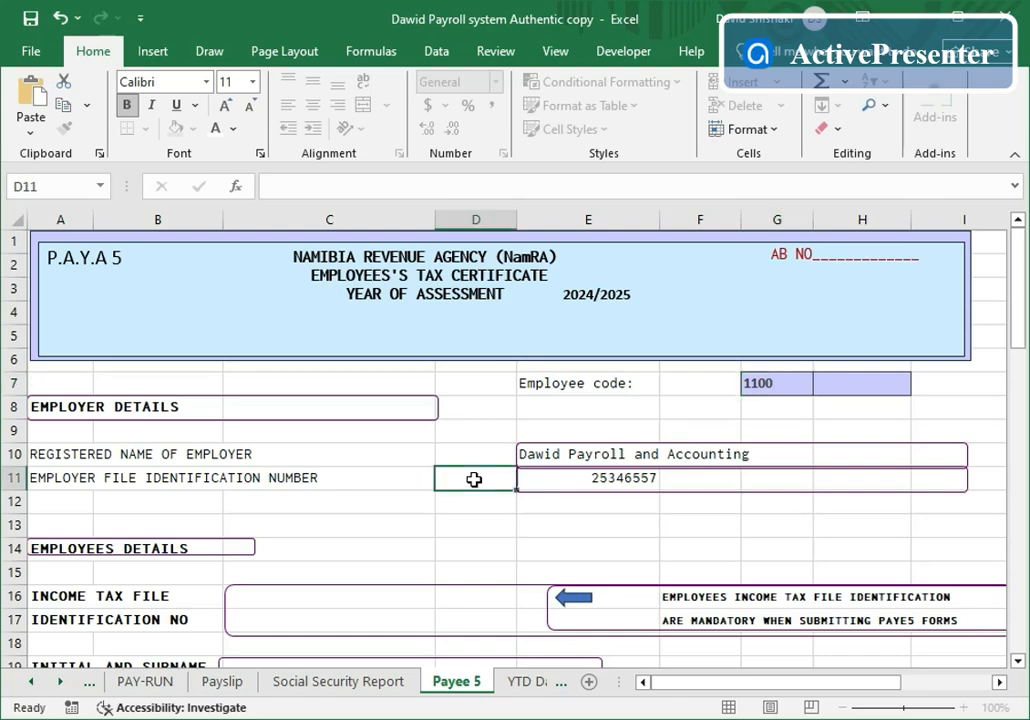
# - Review the certificate's gross income 49615, taxable income 43539.5 and PAYE 8984.819
pyautogui.scroll(-7, 527, 470)
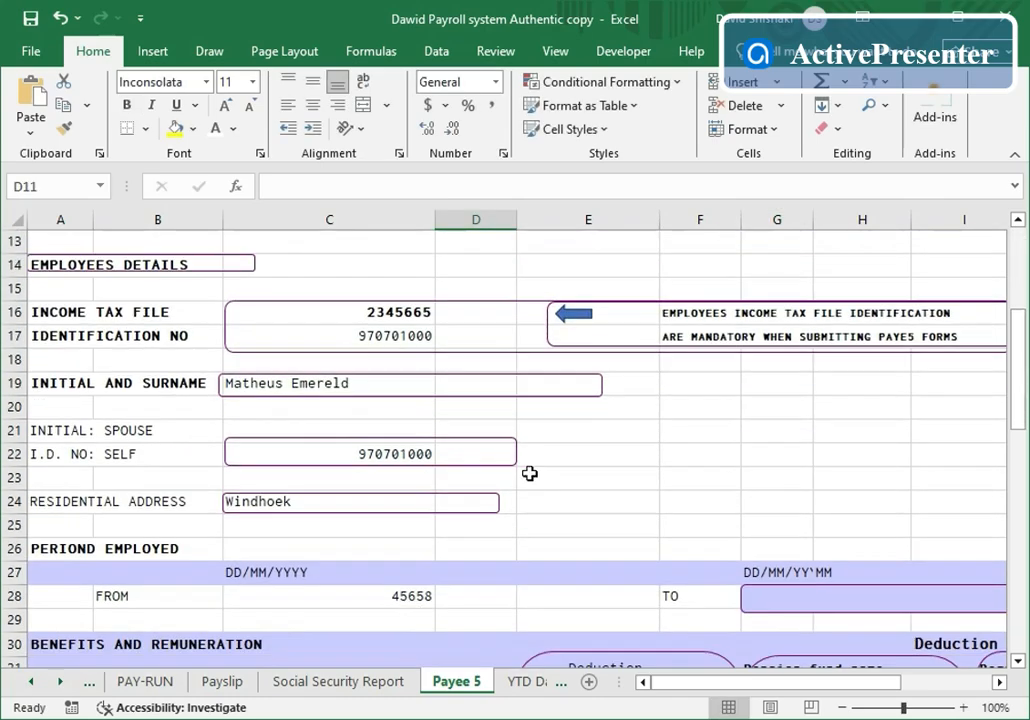
pyautogui.scroll(-9, 530, 475)
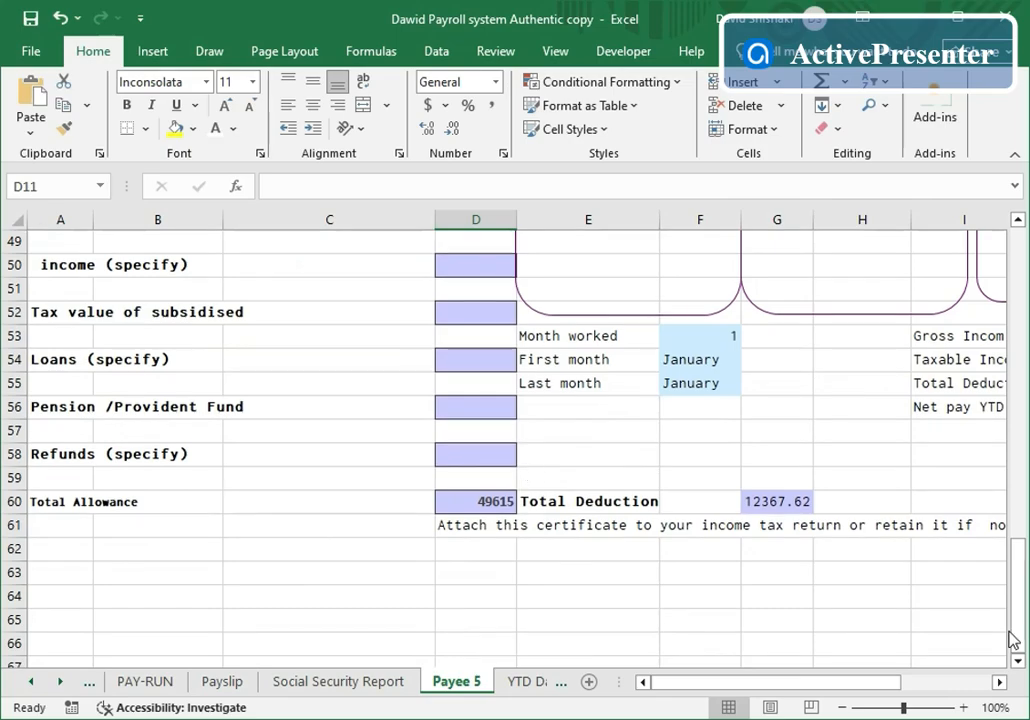
pyautogui.click(999, 681)
pyautogui.click(999, 681)
pyautogui.click(999, 681)
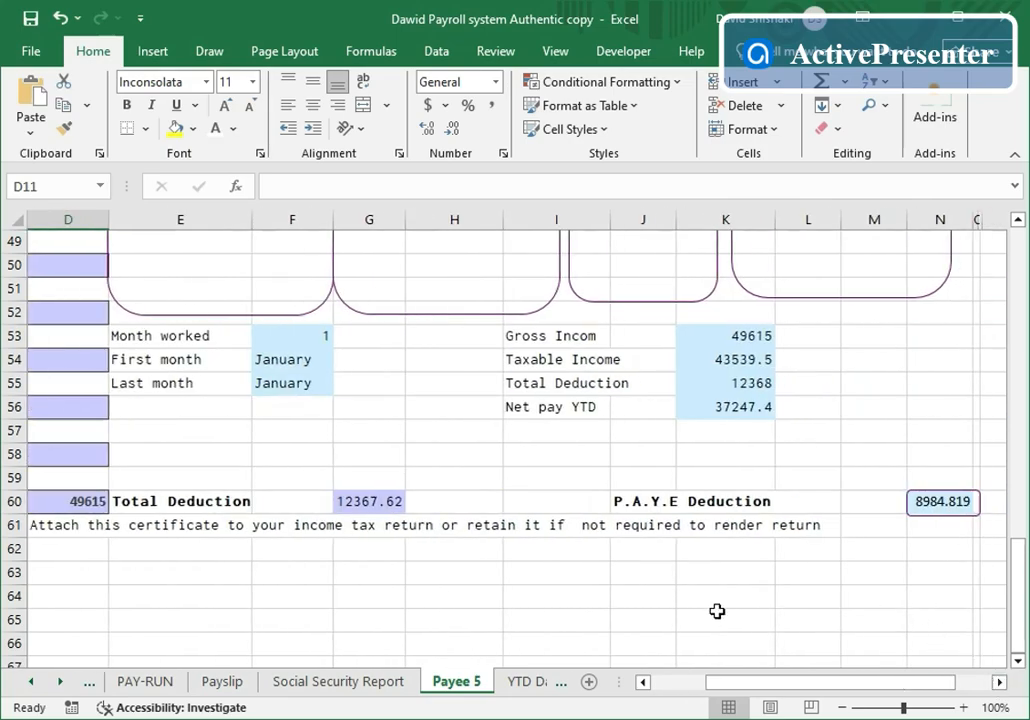
# - View employee 1100's January row in the YTD Database, then go to Employee History
pyautogui.click(526, 681)
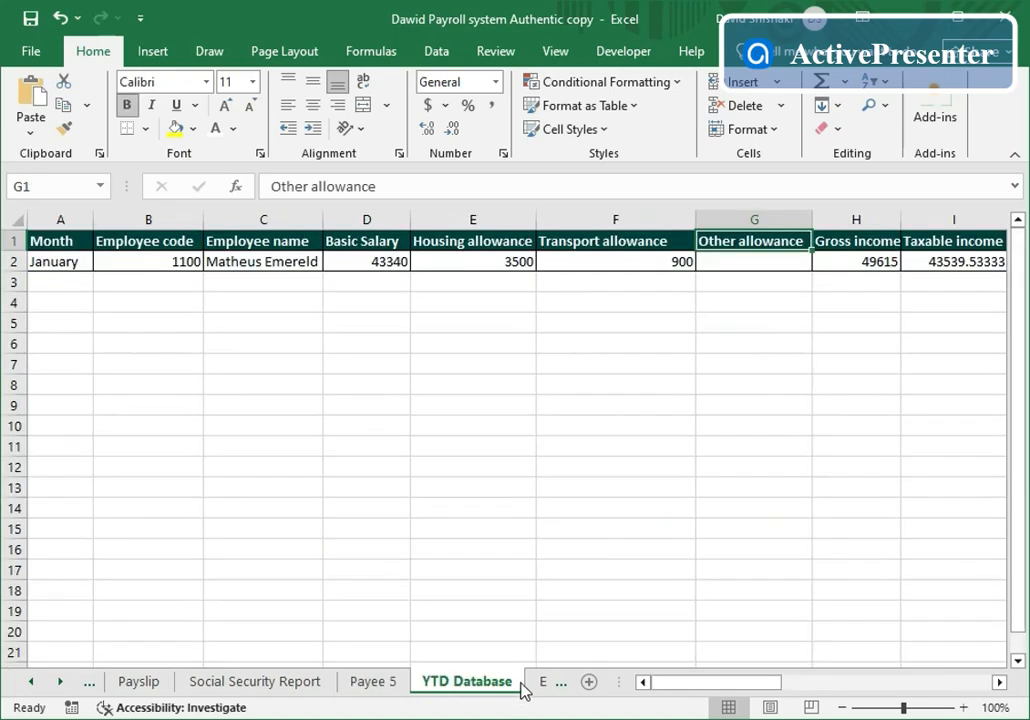
pyautogui.click(542, 680)
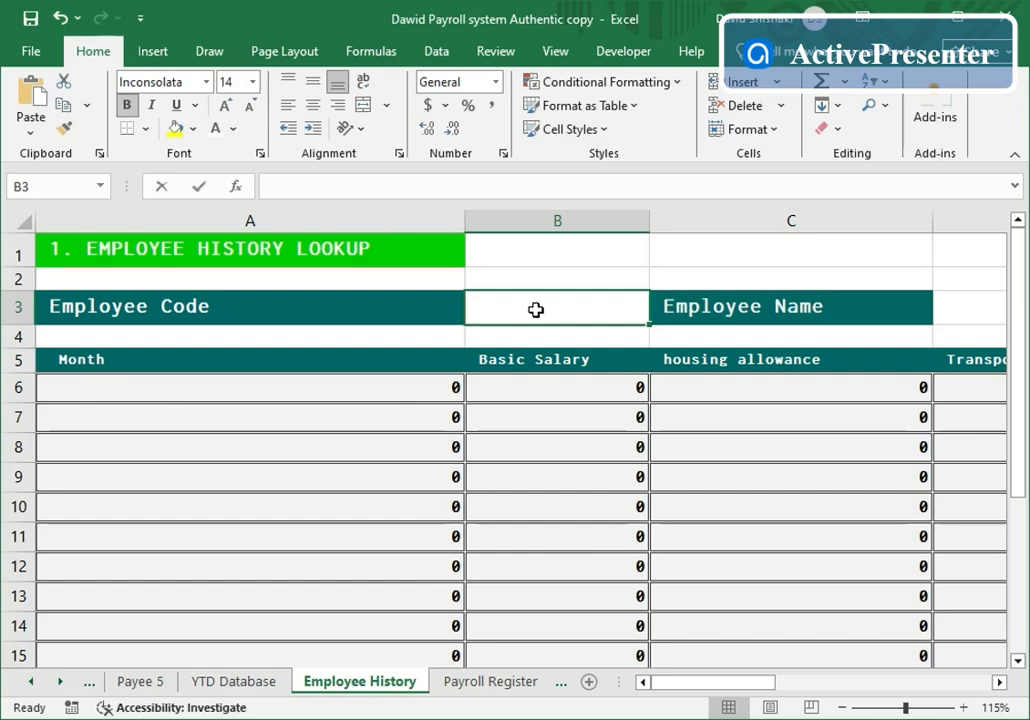
# - Load employee 1100's January history on Employee History, review deductions and net pay, then open the Payroll Register
pyautogui.write('1100')
pyautogui.press('Return')
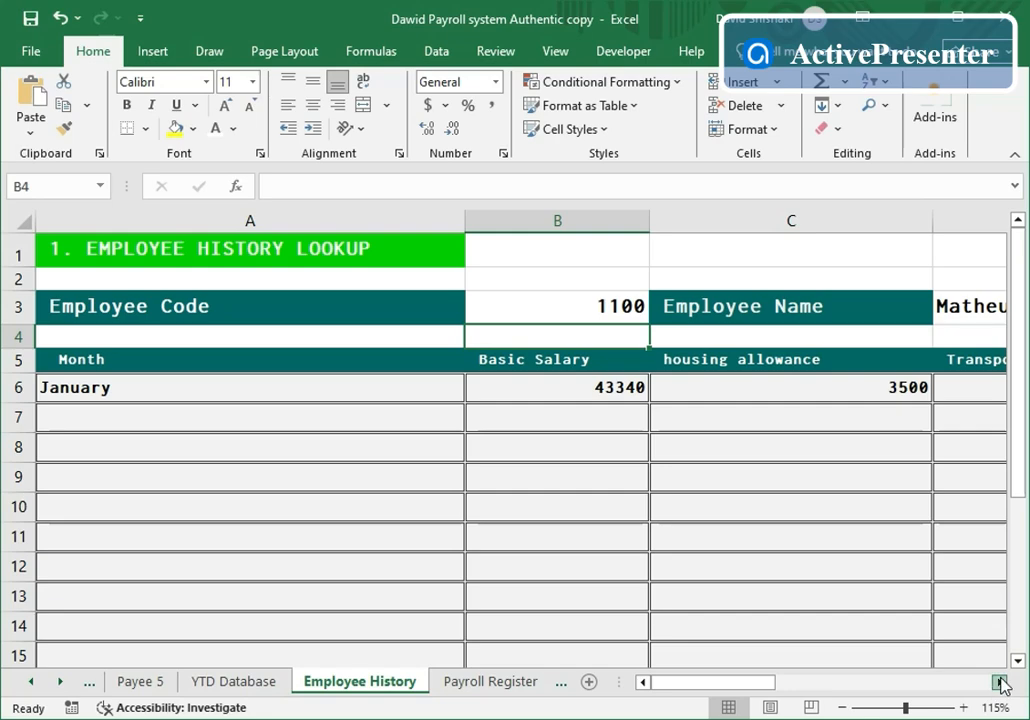
pyautogui.moveTo(1000, 684); pyautogui.dragTo(1000, 684)
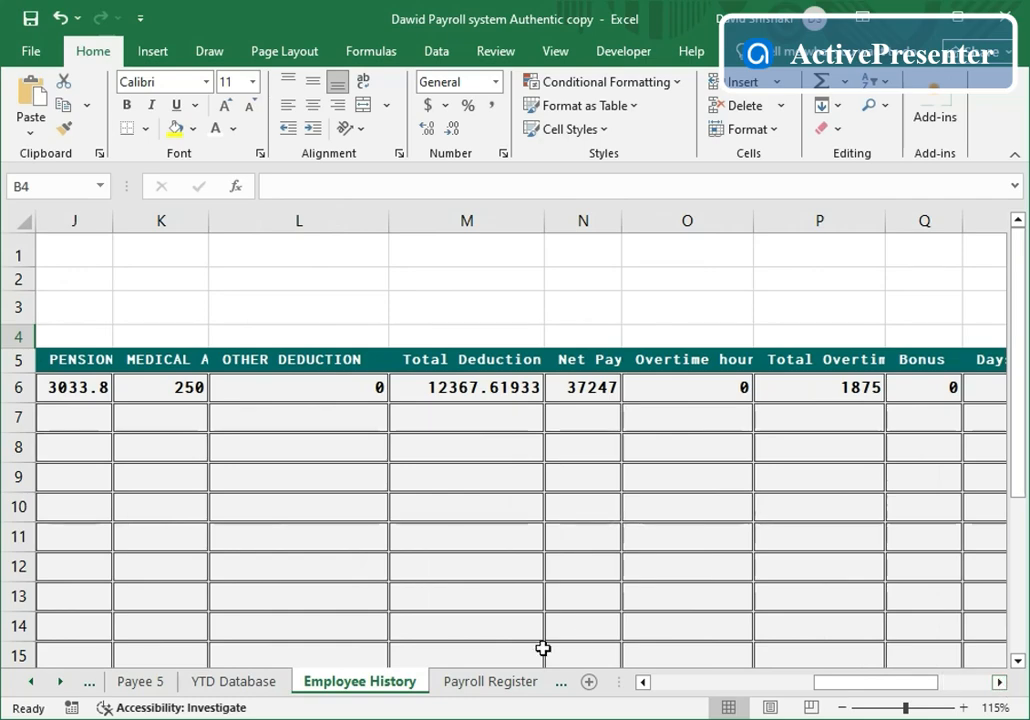
pyautogui.click(490, 684)
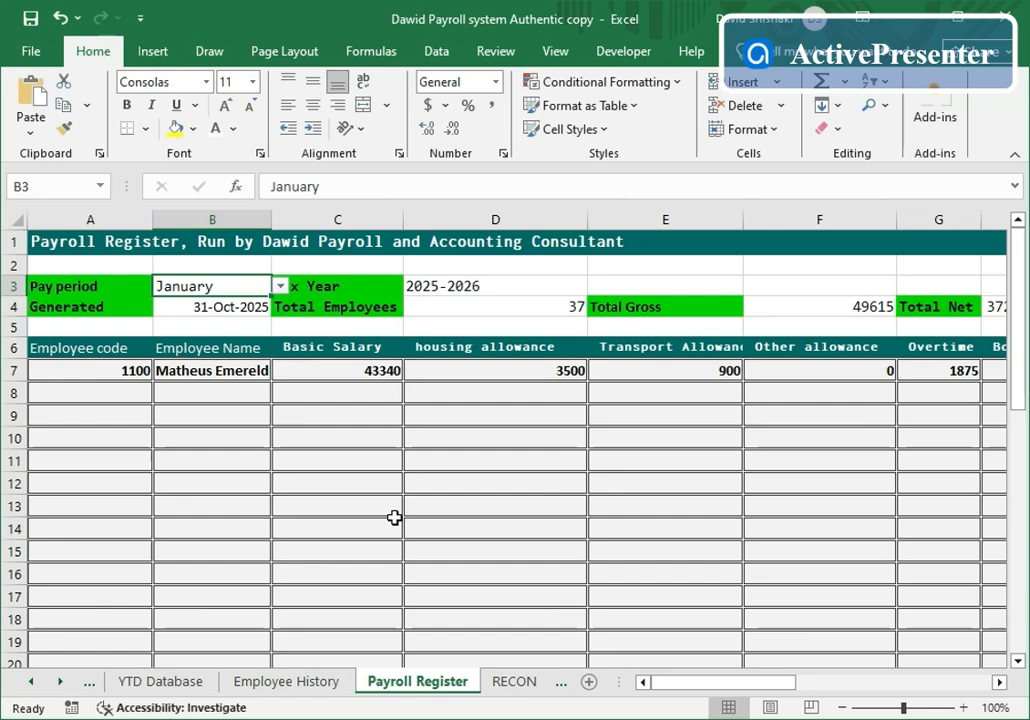
# - Keep January as the Payroll Register pay period and step back toward the Social Security Report
pyautogui.click(281, 286)
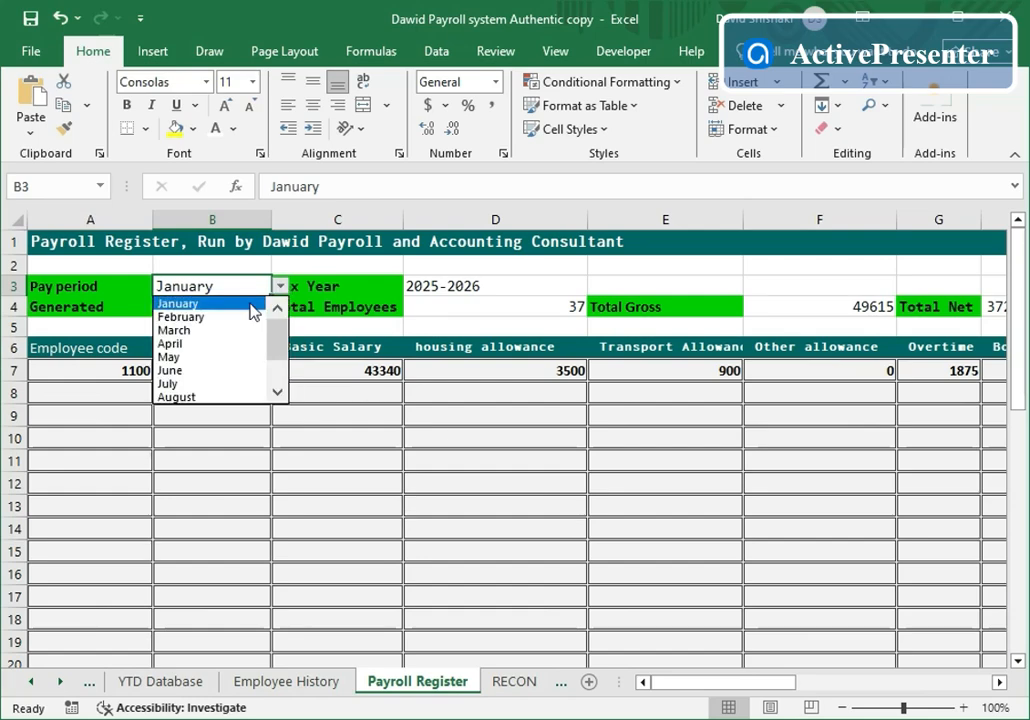
pyautogui.click(252, 304)
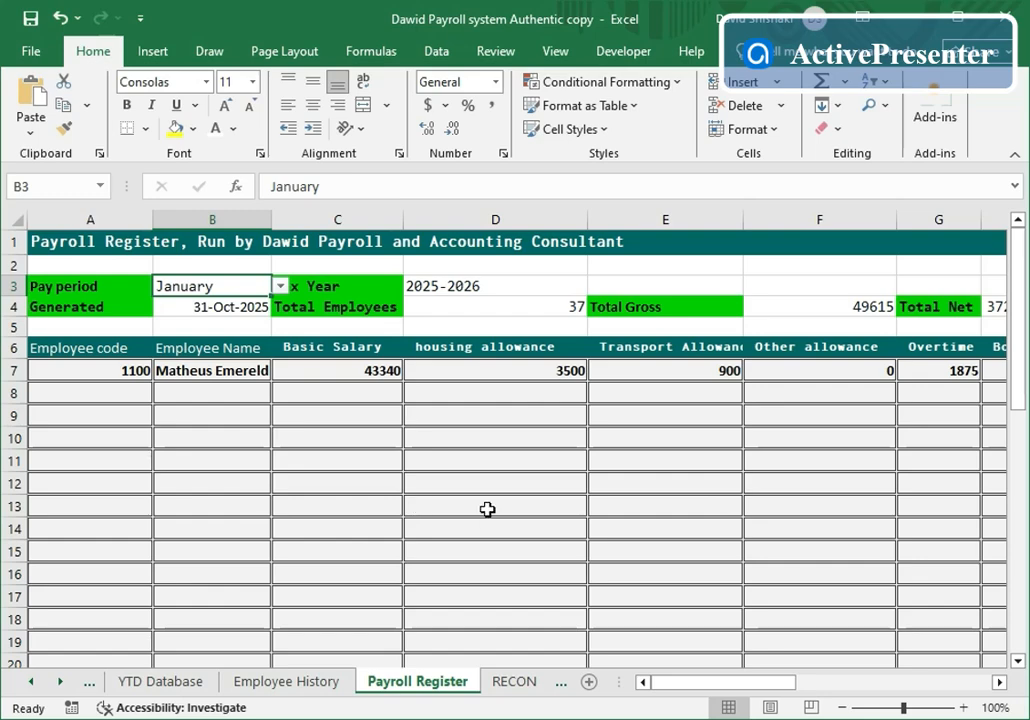
pyautogui.click(92, 686)
# - Step back through the Social Security Report, Payslip and PAY-RUN sheets to Payroll Management
pyautogui.click(93, 688)
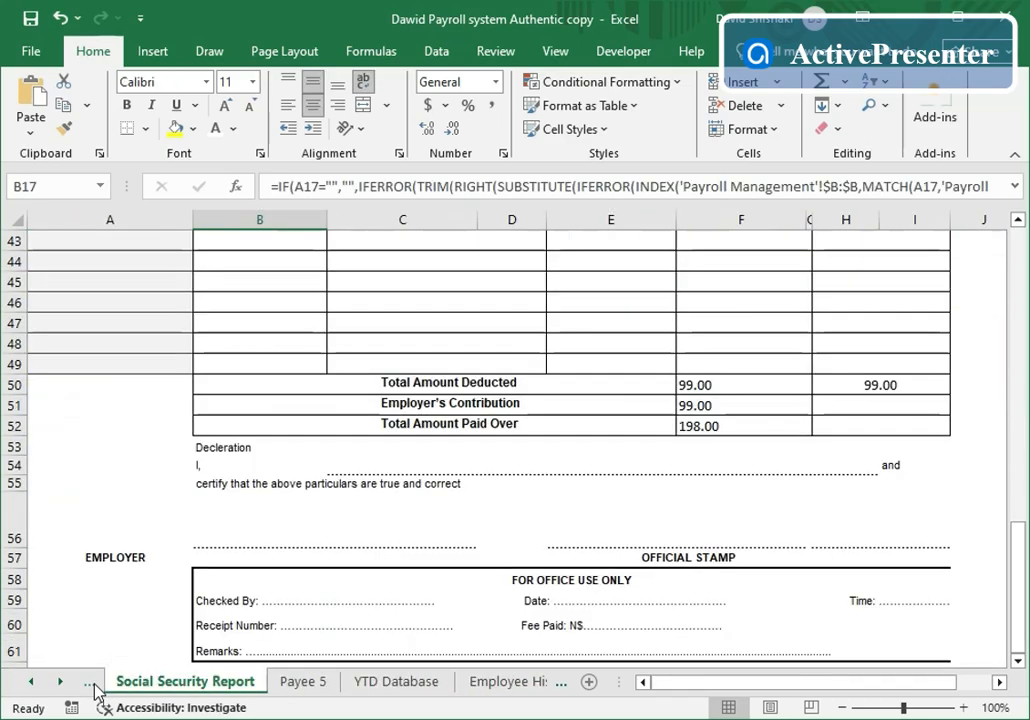
pyautogui.click(93, 688)
pyautogui.click(93, 688)
pyautogui.click(93, 688)
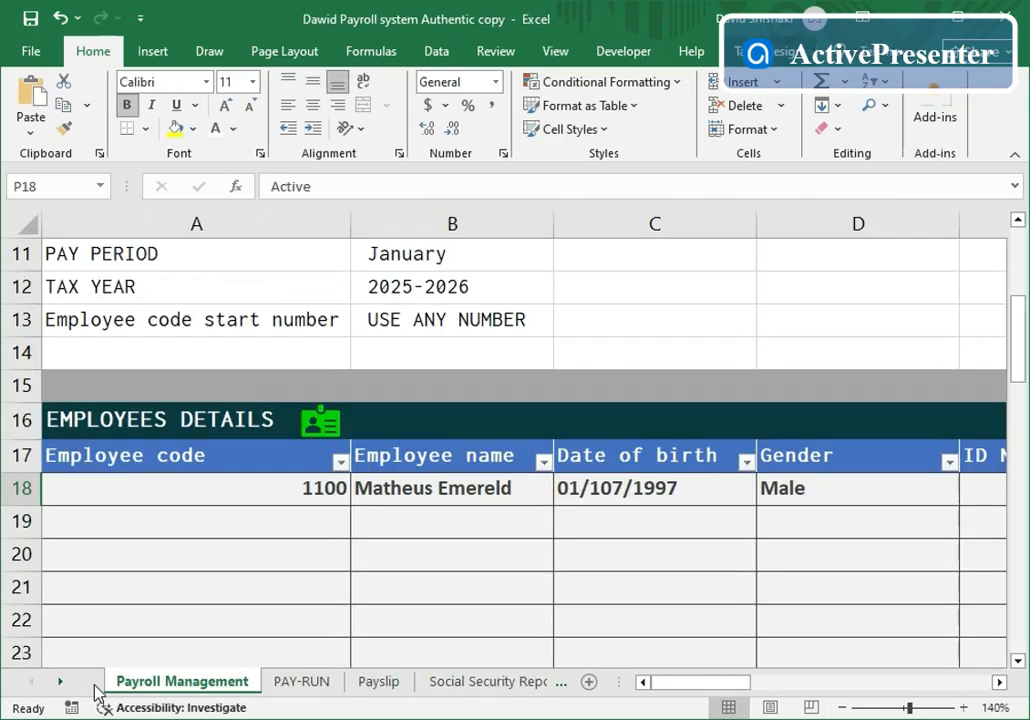
pyautogui.scroll(3, 299, 570)
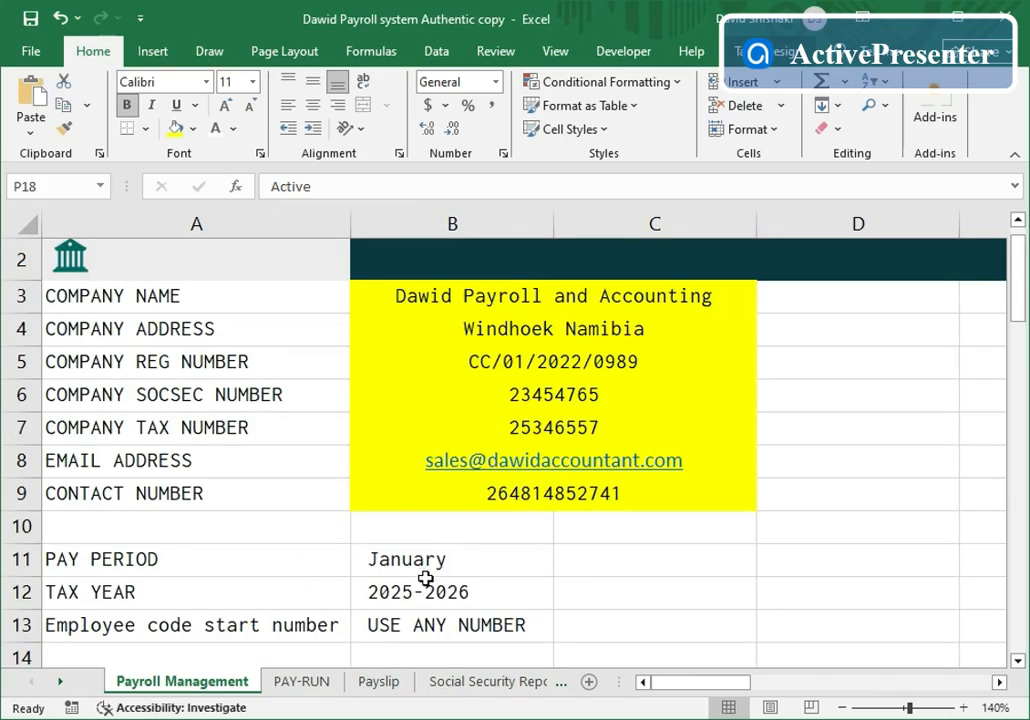
pyautogui.scroll(-1, 450, 582)
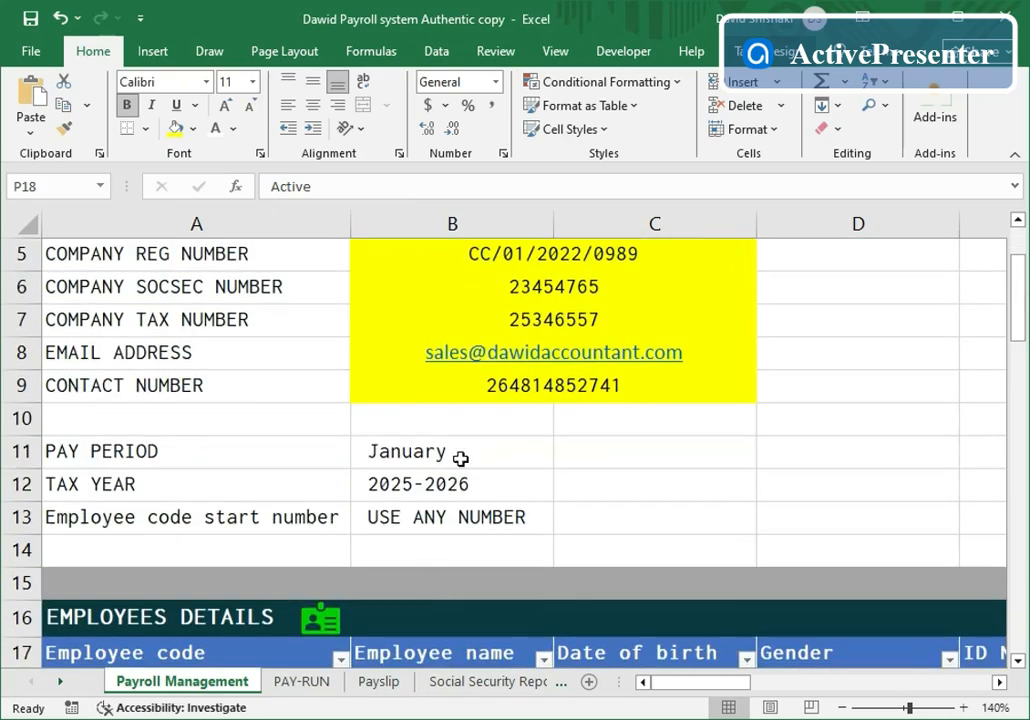
# - Change the B11 pay period from January to February
pyautogui.click(460, 456)
pyautogui.click(563, 461)
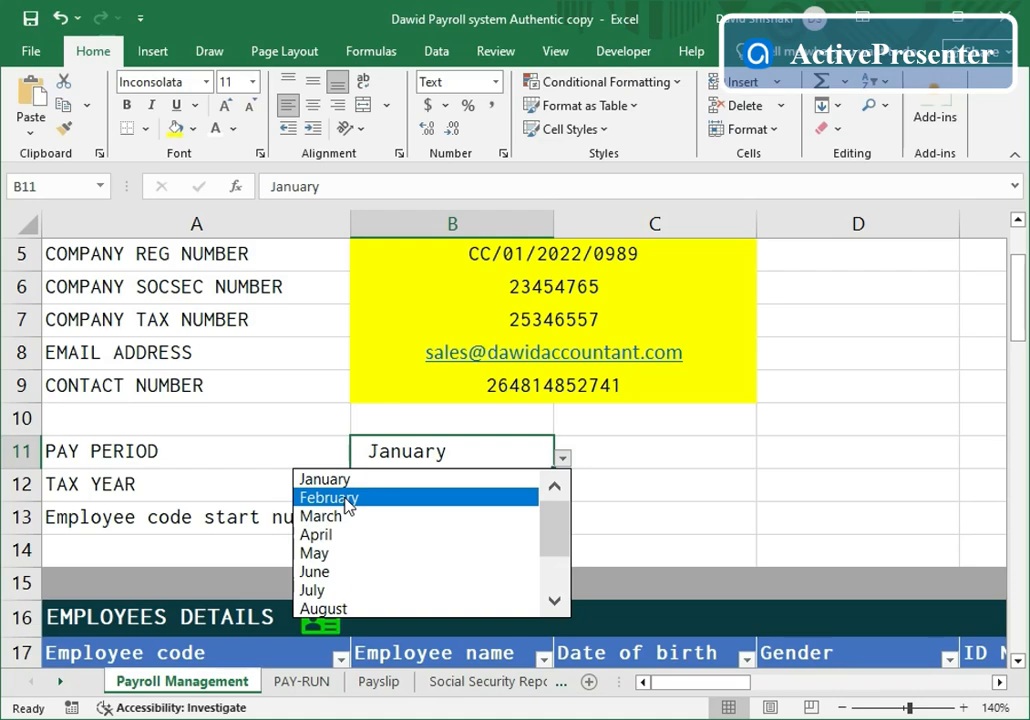
pyautogui.click(350, 505)
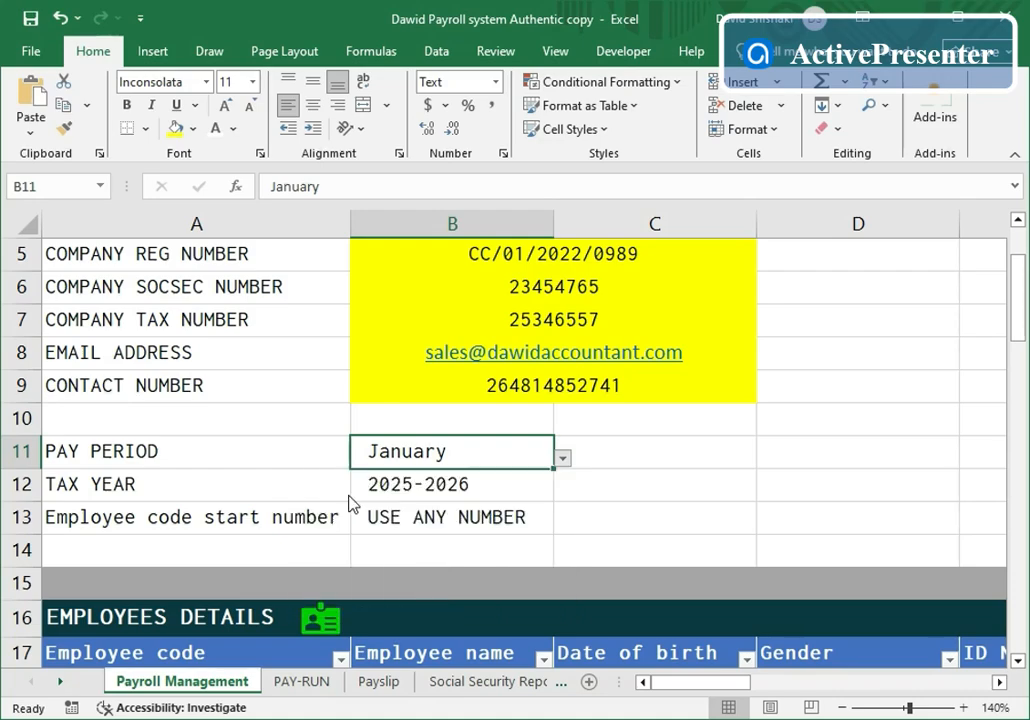
pyautogui.scroll(-3, 350, 500)
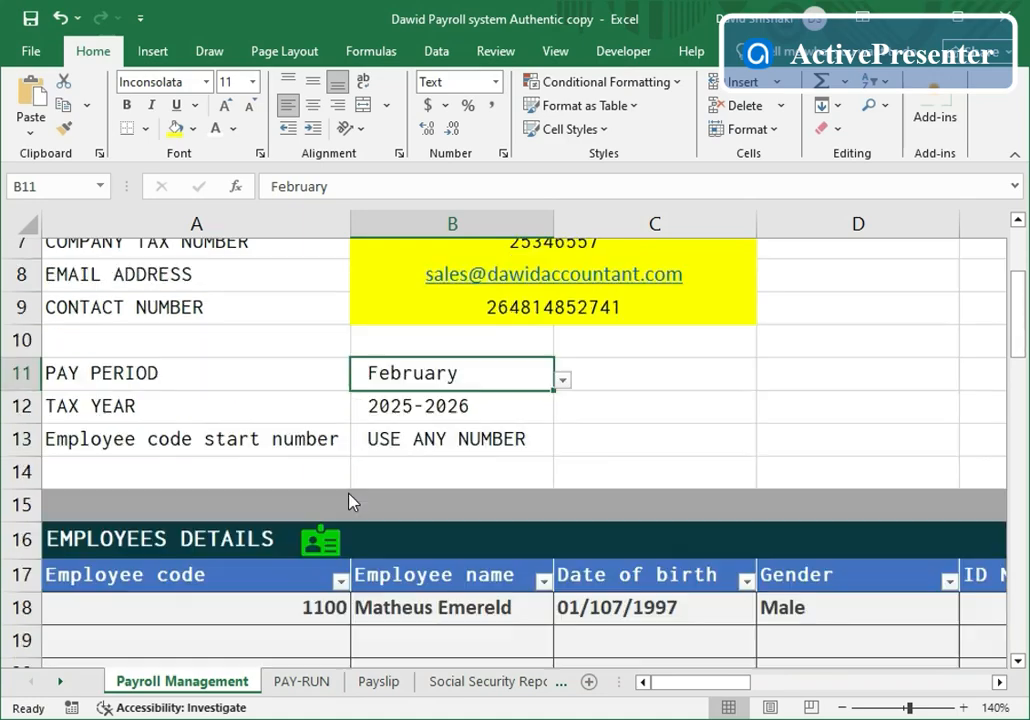
pyautogui.scroll(2, 355, 488)
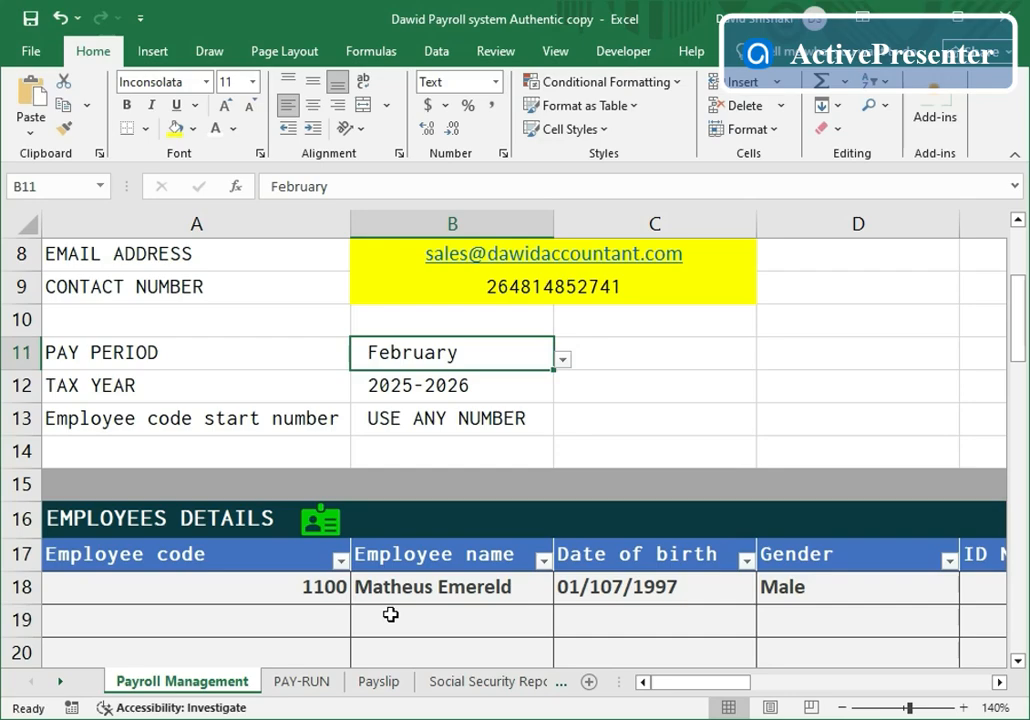
# - Go to the PAY-RUN sheet and scroll right to the HOURS WORKED column
pyautogui.click(304, 681)
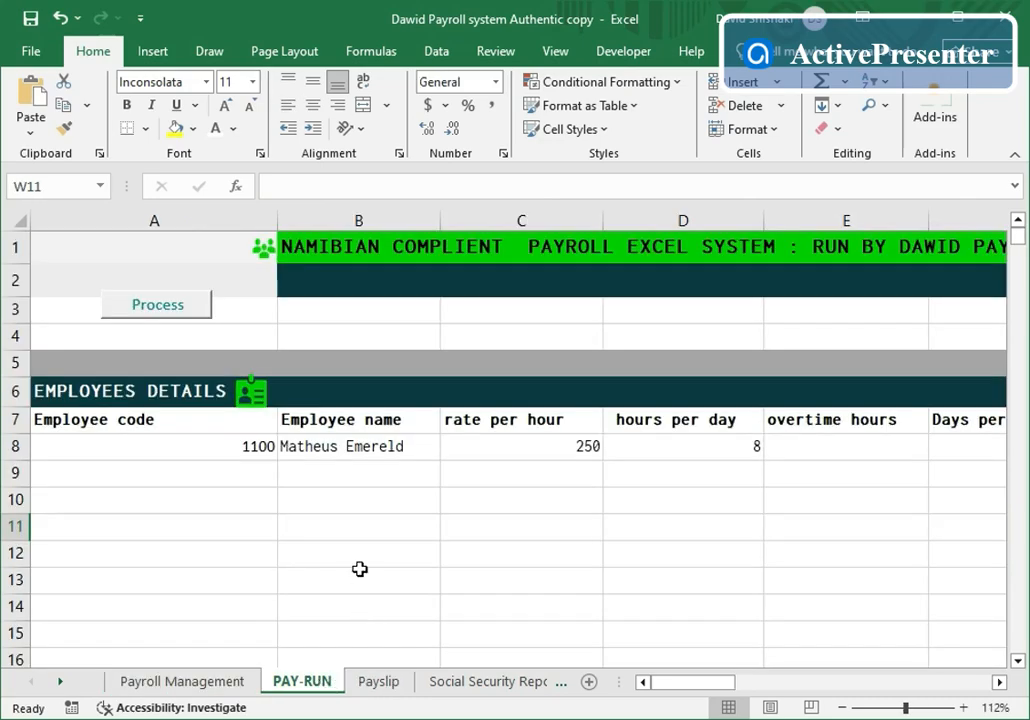
pyautogui.click(1000, 683)
pyautogui.click(1000, 683)
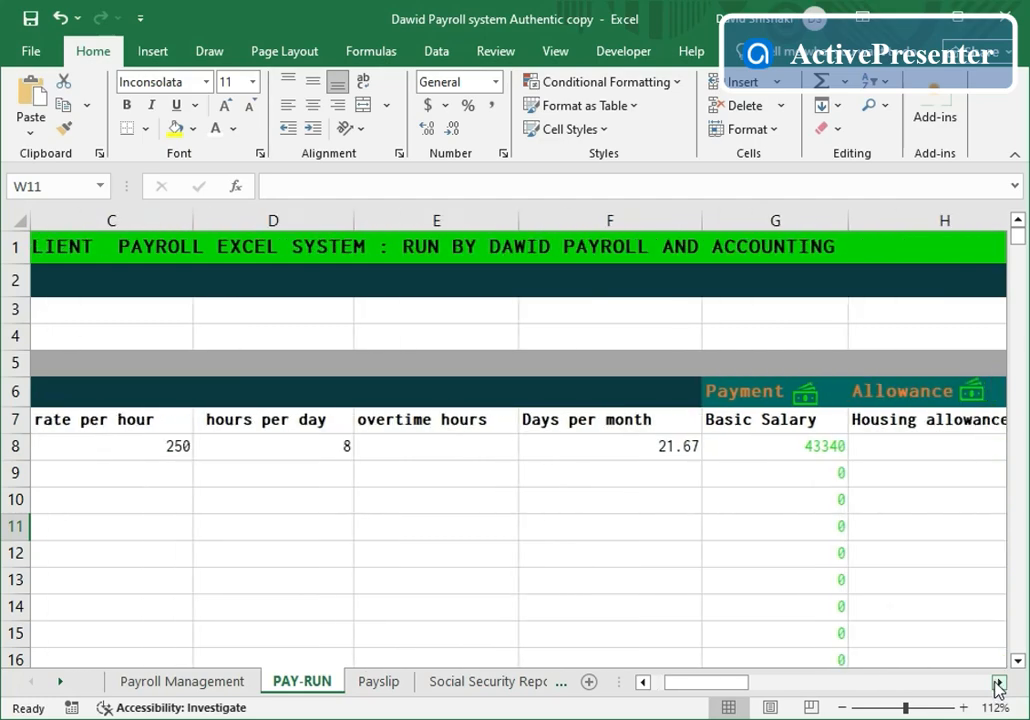
pyautogui.click(1000, 683)
pyautogui.click(1000, 683)
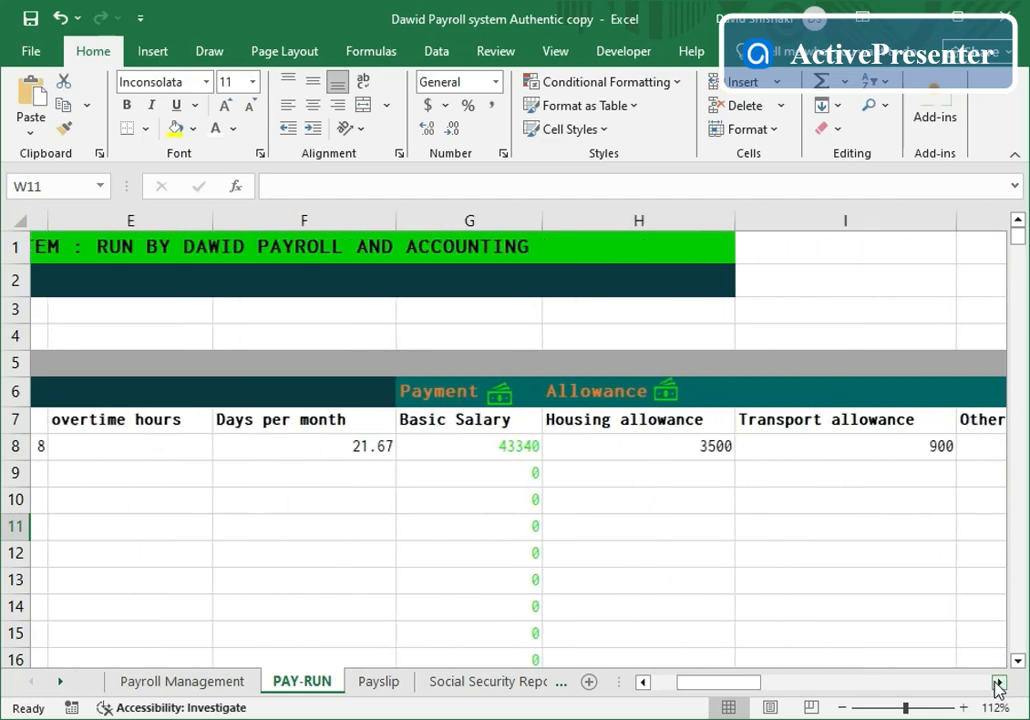
pyautogui.click(1000, 683)
pyautogui.click(1000, 683)
pyautogui.click(1000, 683)
pyautogui.click(1000, 683)
pyautogui.click(1000, 683)
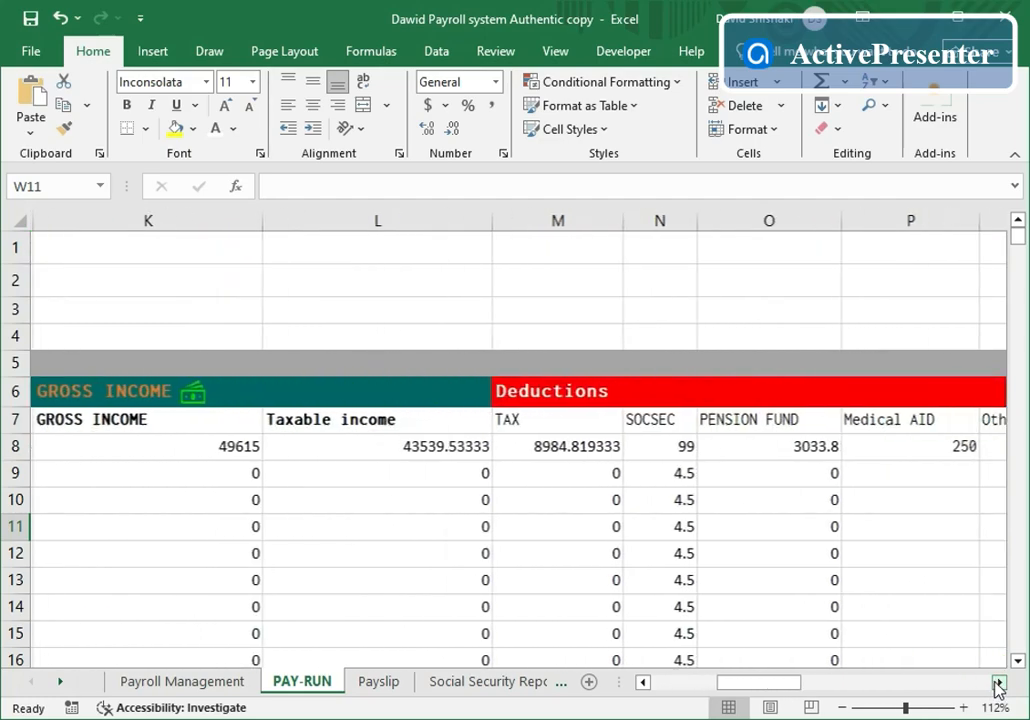
pyautogui.click(1000, 683)
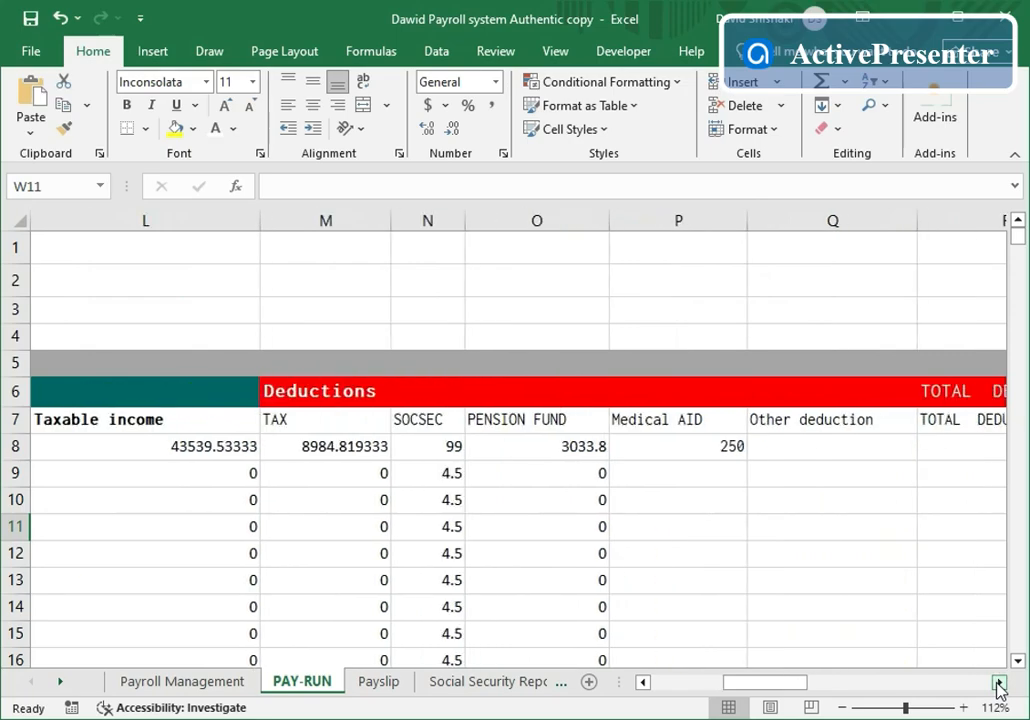
pyautogui.click(1000, 683)
pyautogui.click(1000, 683)
pyautogui.click(1000, 683)
pyautogui.click(1000, 683)
pyautogui.click(1000, 683)
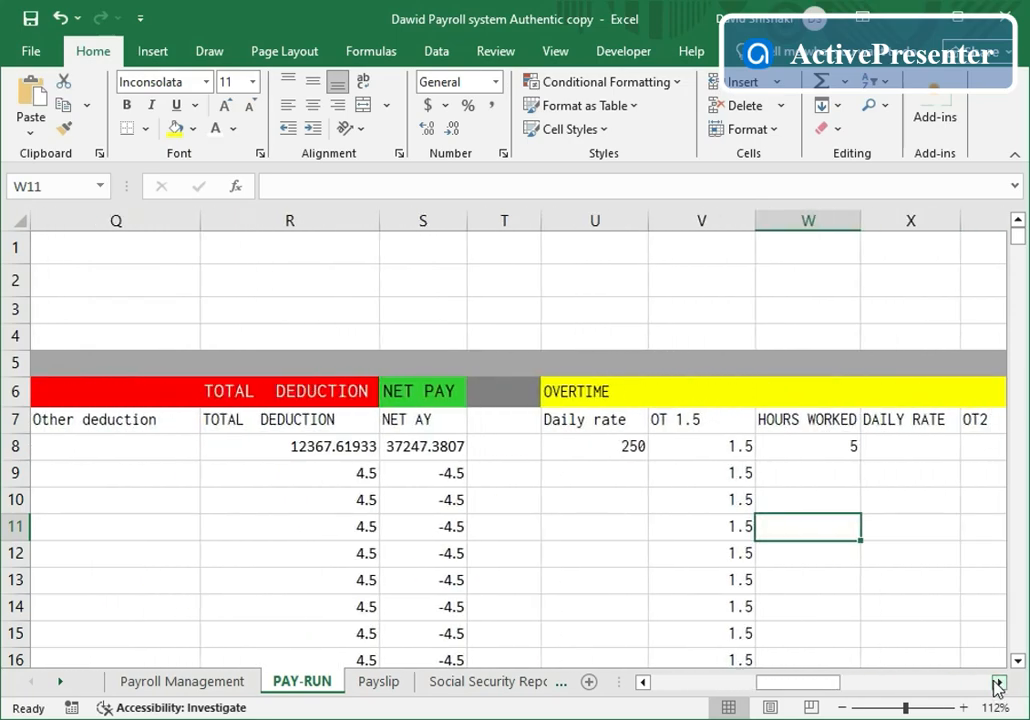
# - Clear the 5 overtime hours in W8, return to column A, and run Process to save to YTD
pyautogui.click(823, 449)
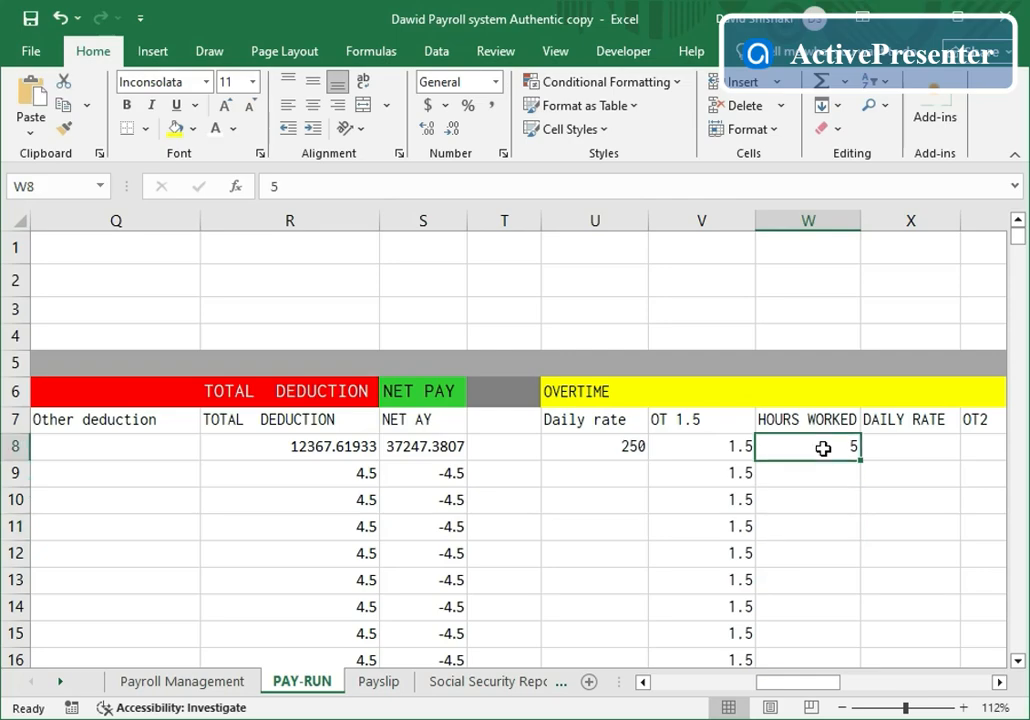
pyautogui.press('Delete')
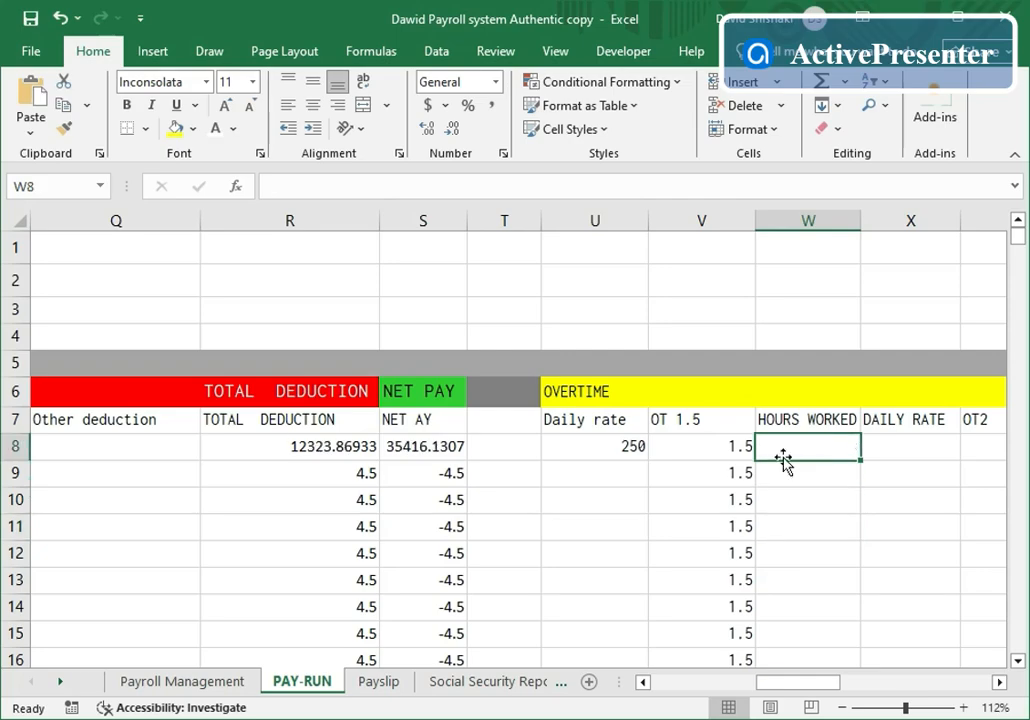
pyautogui.click(1000, 690)
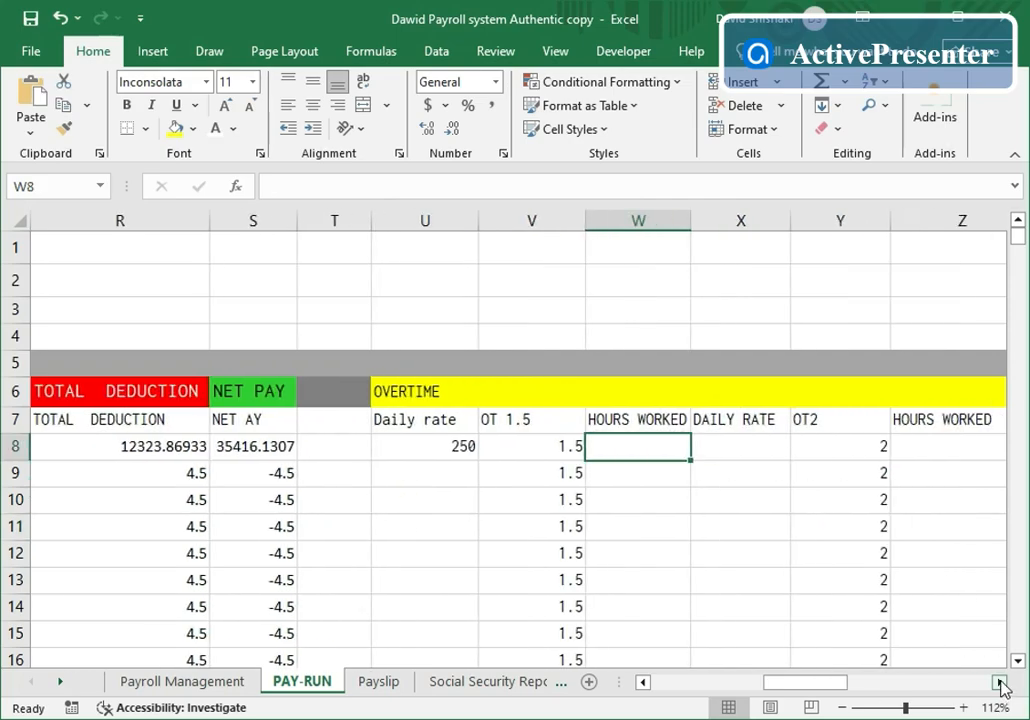
pyautogui.click(1000, 690)
pyautogui.click(1000, 690)
pyautogui.click(1000, 684)
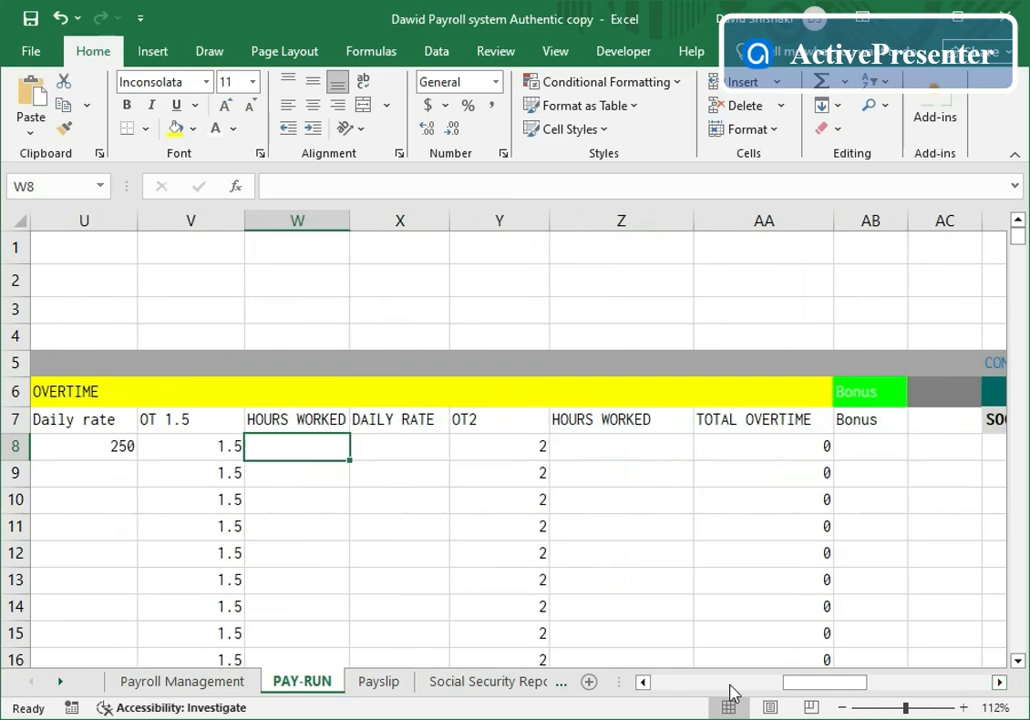
pyautogui.click(644, 682)
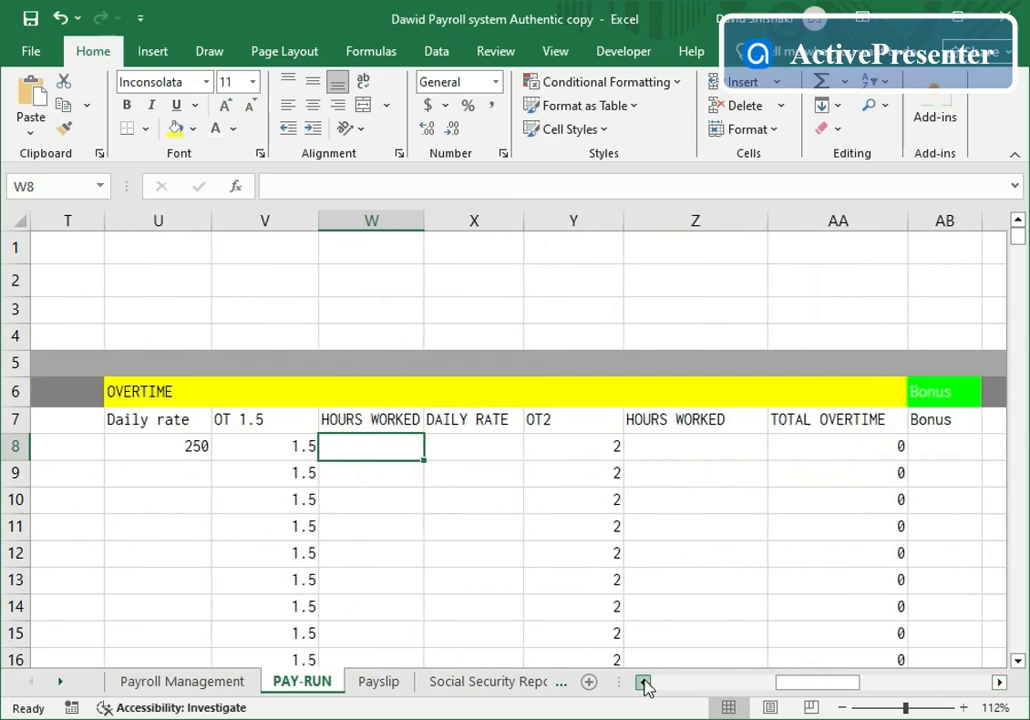
pyautogui.click(644, 682)
pyautogui.click(644, 682)
pyautogui.click(644, 682)
pyautogui.click(644, 682)
pyautogui.click(644, 682)
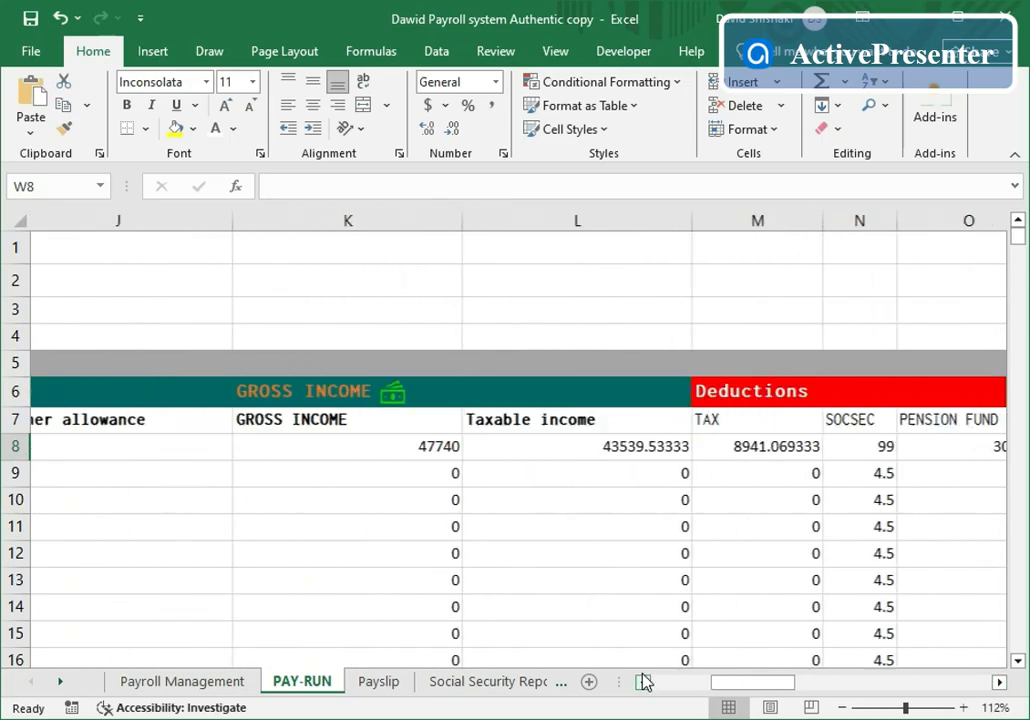
pyautogui.click(644, 682)
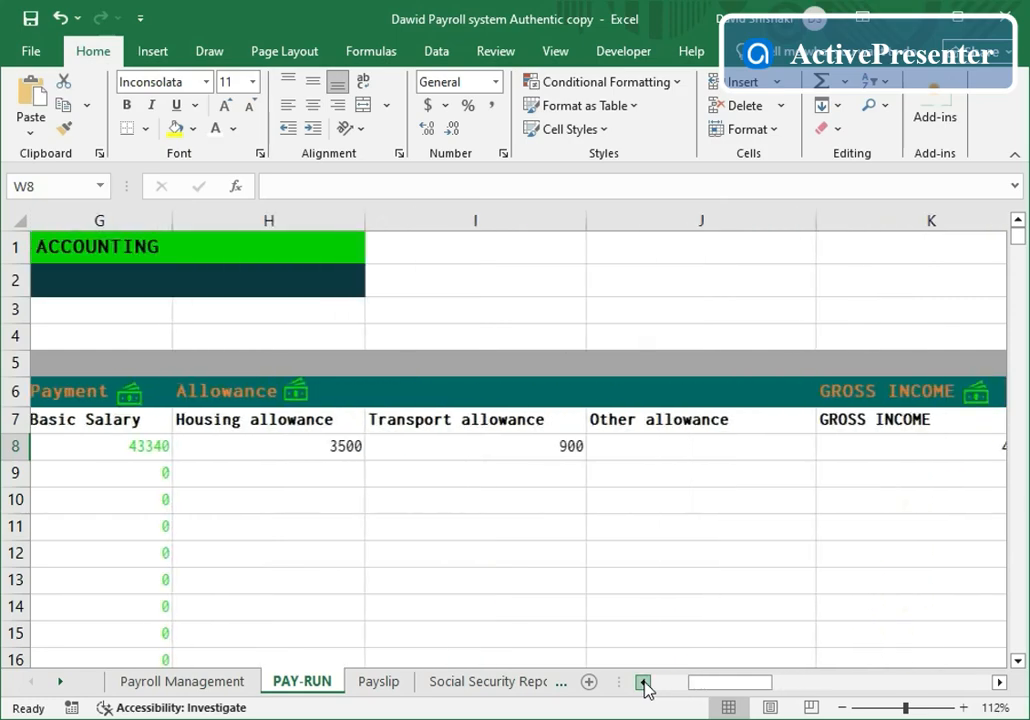
pyautogui.click(644, 682)
pyautogui.click(644, 682)
pyautogui.click(644, 682)
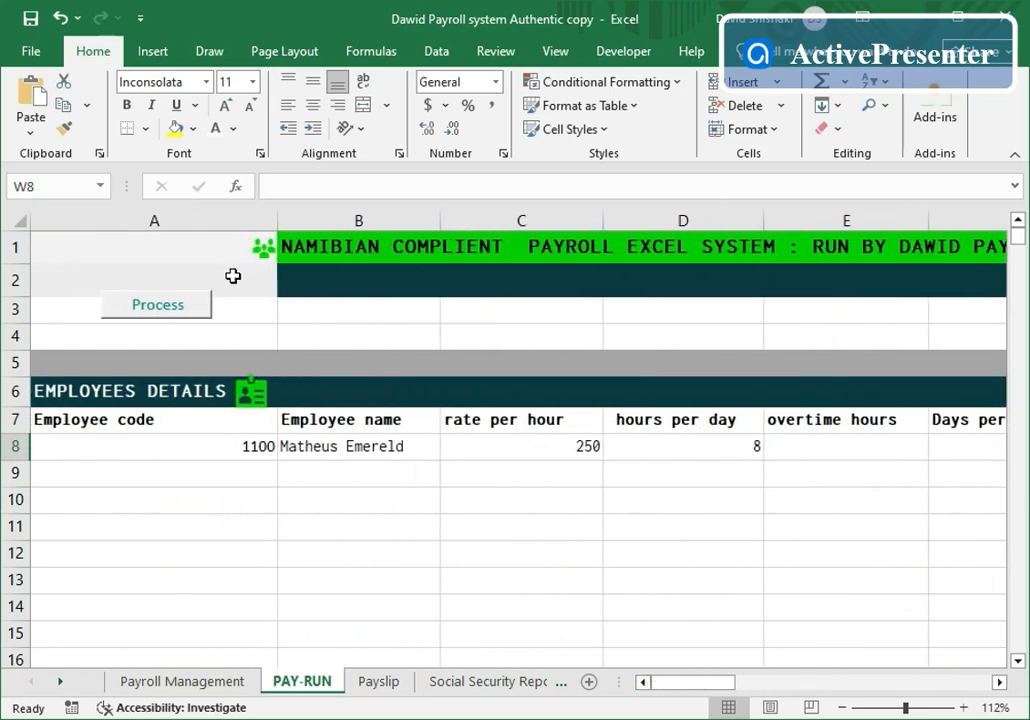
pyautogui.click(179, 307)
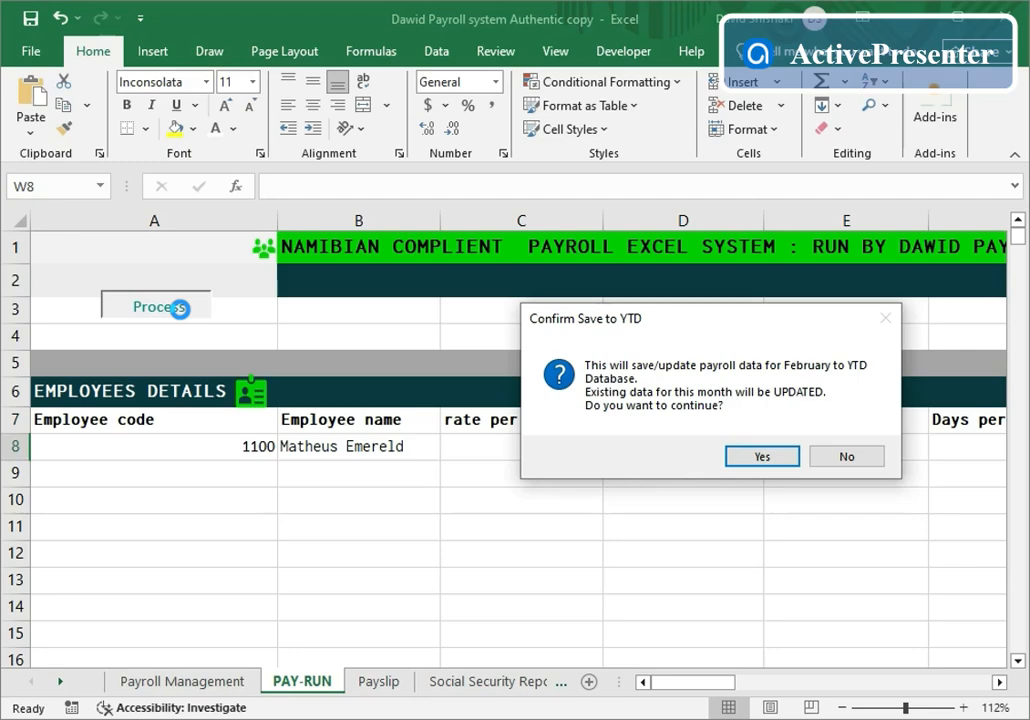
# - Confirm saving February payroll to YTD, replacing earlier February data, and acknowledge the completion message
pyautogui.click(748, 458)
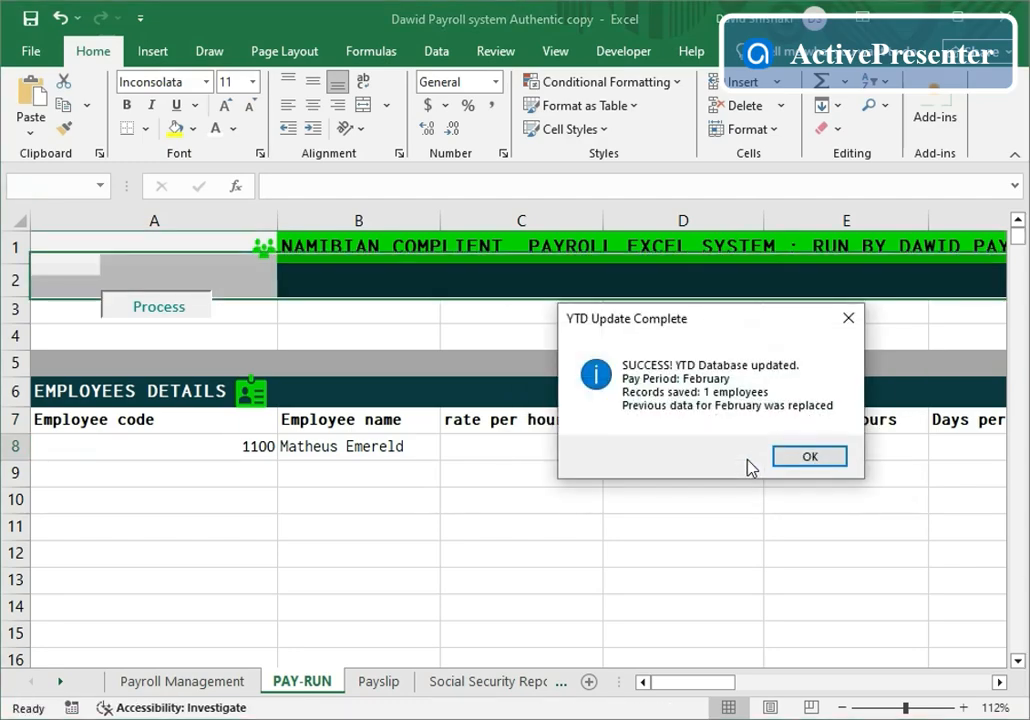
pyautogui.click(808, 462)
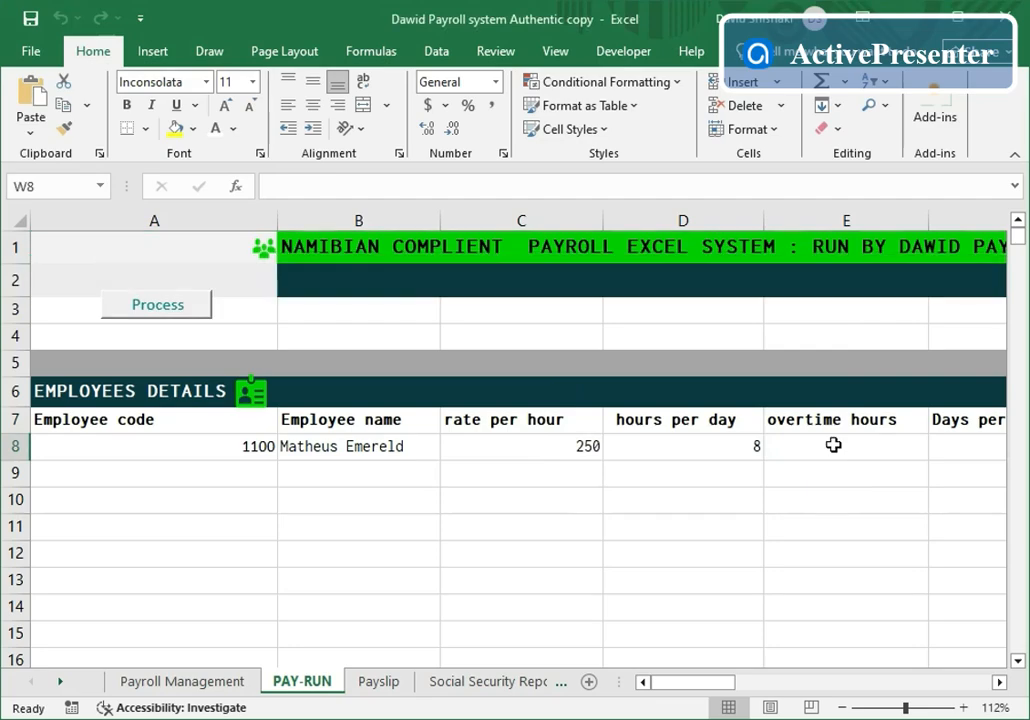
# - Review the Payslip, Social Security Report and Payee 5 sheets, then view the YTD Database records
pyautogui.click(391, 688)
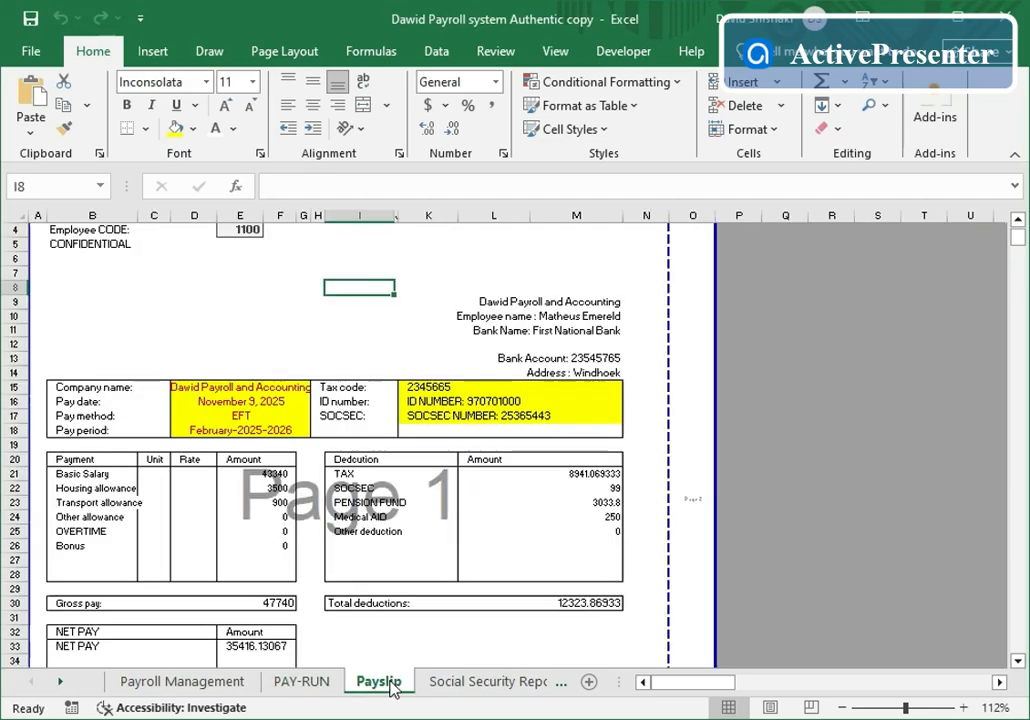
pyautogui.scroll(1, 361, 494)
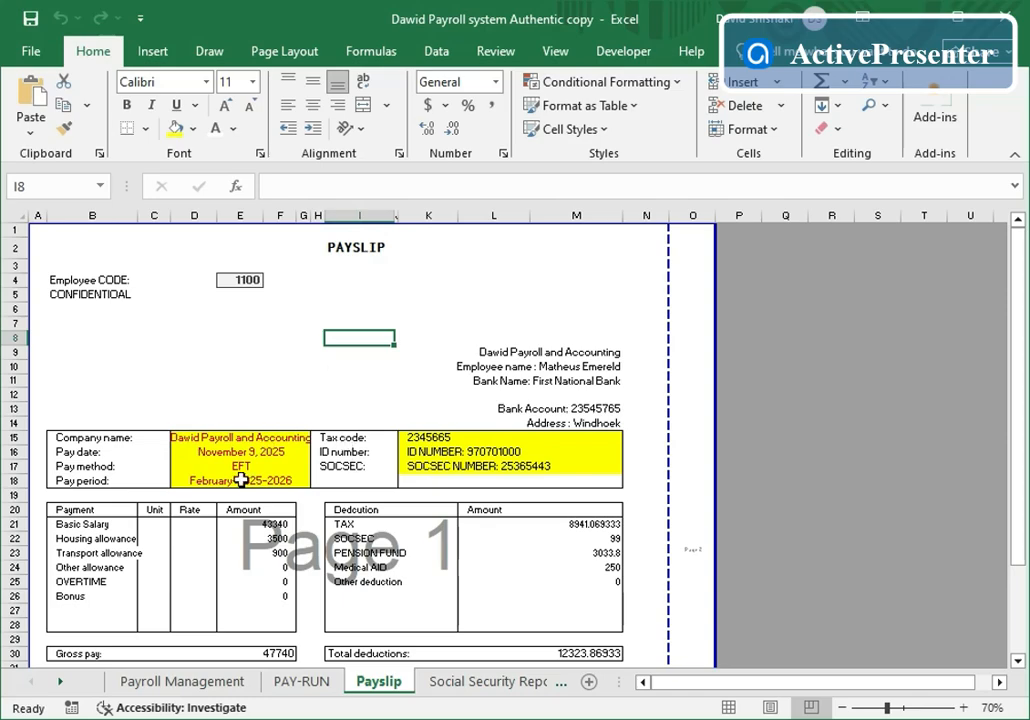
pyautogui.click(470, 688)
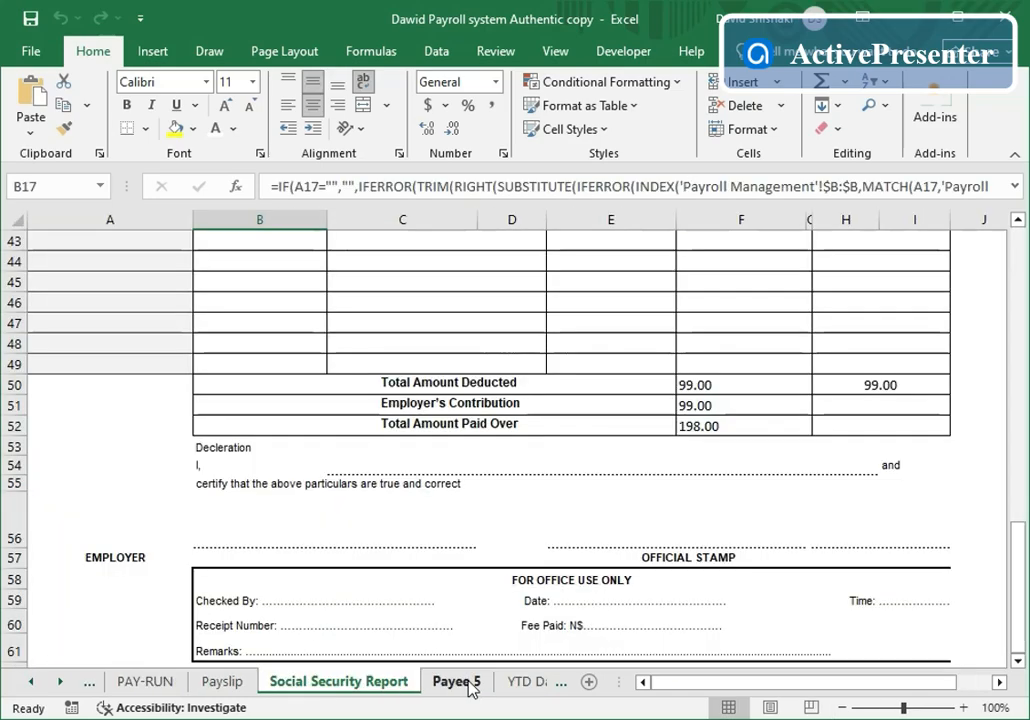
pyautogui.scroll(10, 449, 483)
pyautogui.scroll(4, 479, 460)
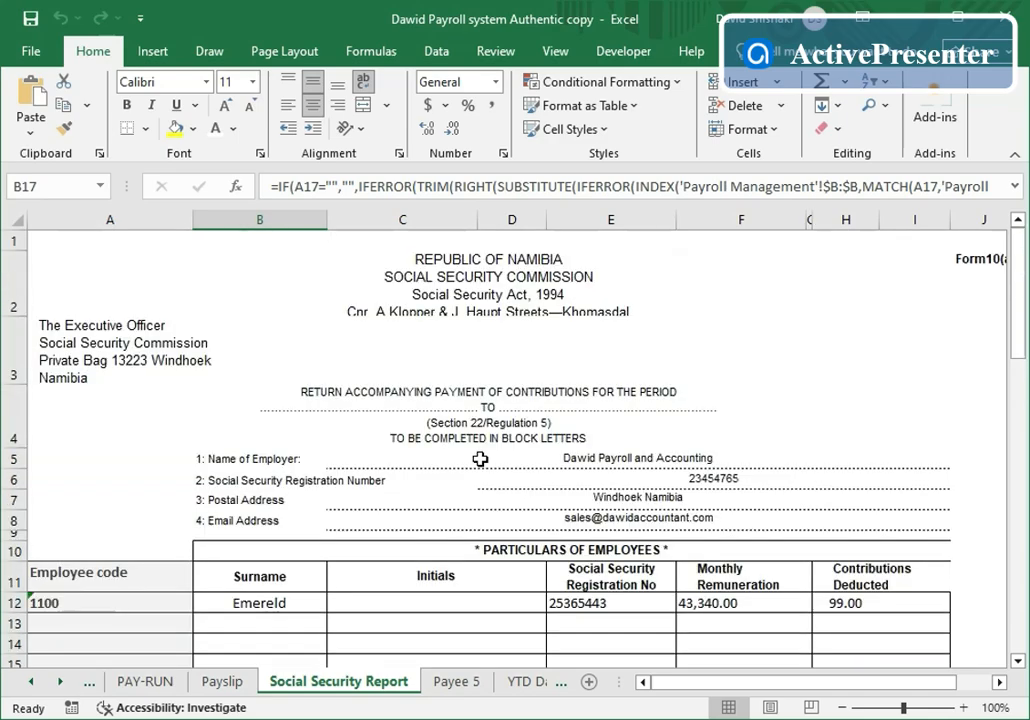
pyautogui.scroll(-3, 480, 459)
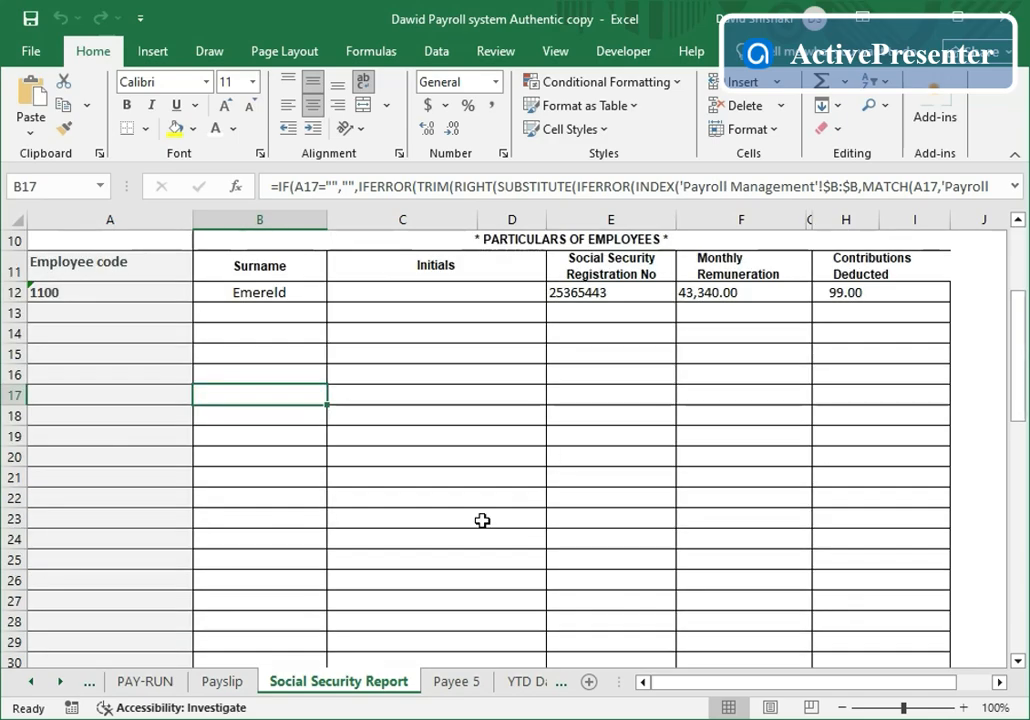
pyautogui.click(476, 683)
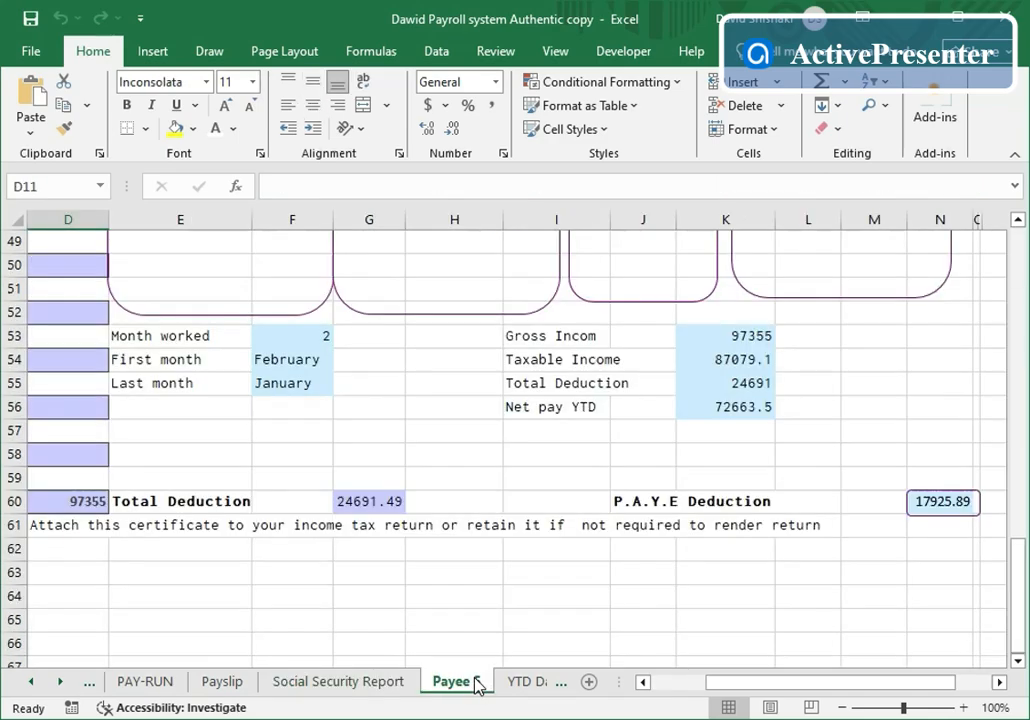
pyautogui.click(527, 688)
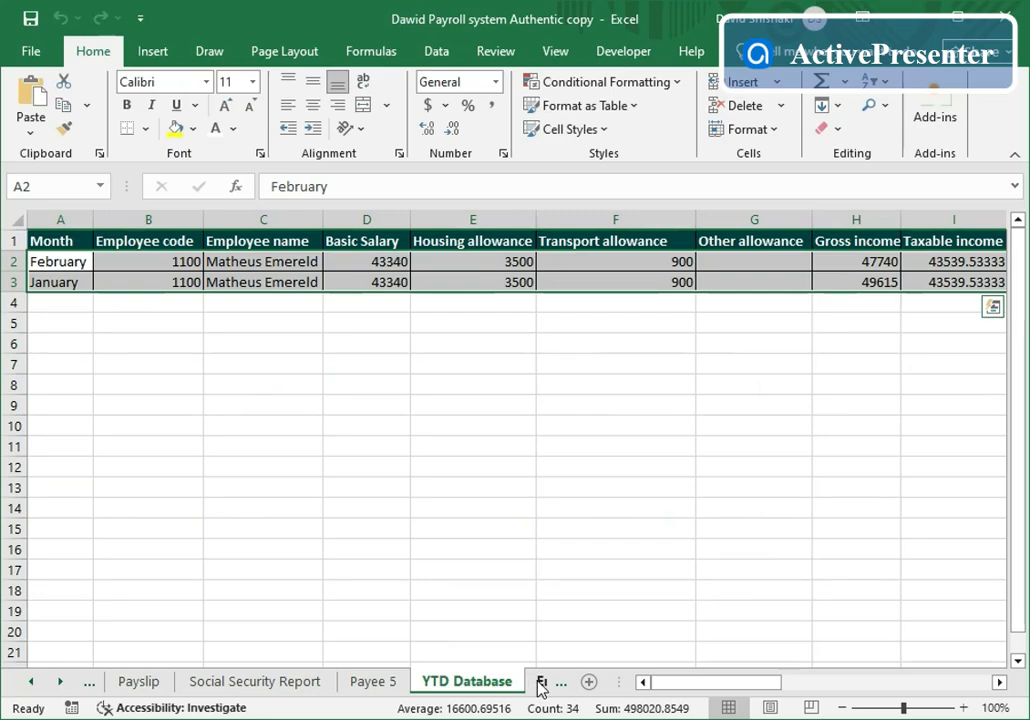
# - Scan employee 1100's February and January rows on Employee History, then open the Payroll Register
pyautogui.click(541, 684)
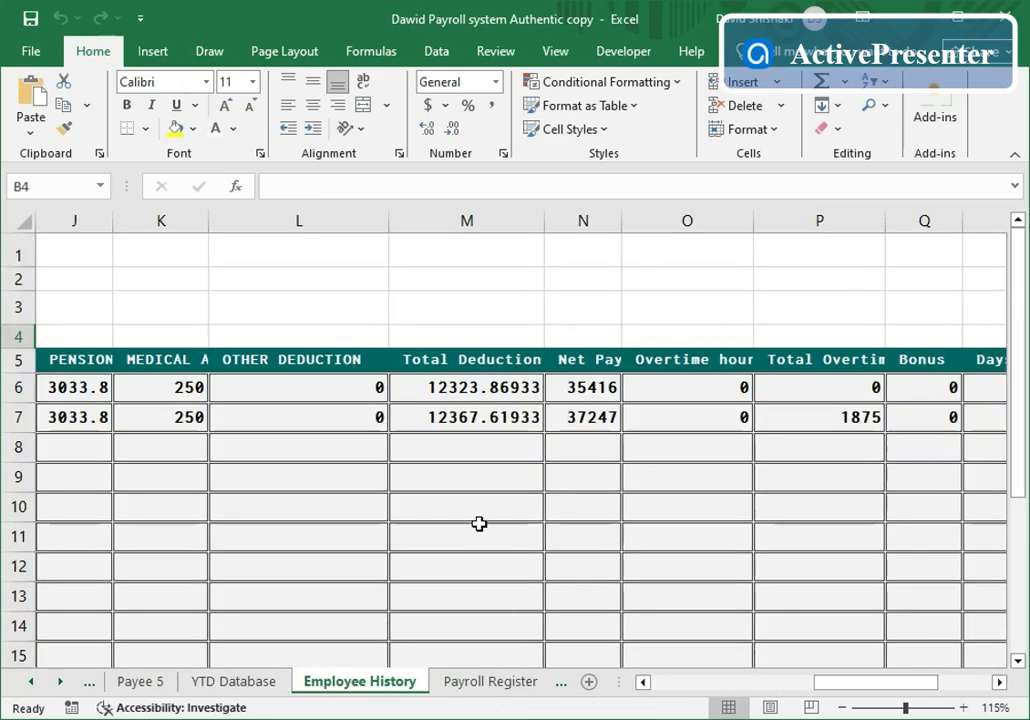
pyautogui.moveTo(869, 687); pyautogui.dragTo(641, 577)
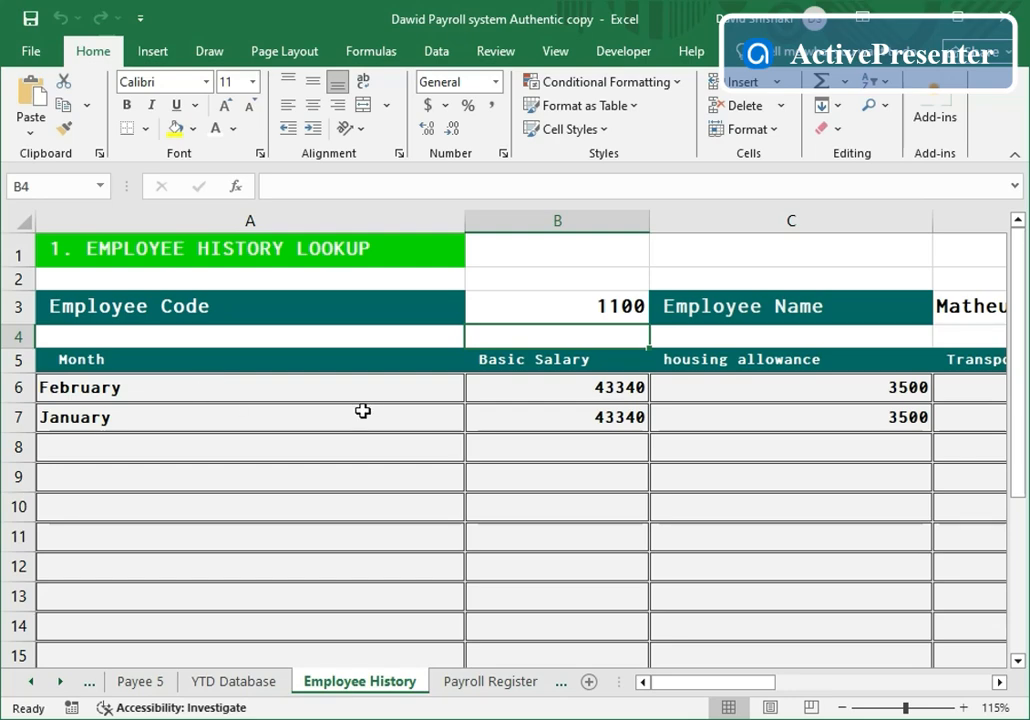
pyautogui.click(511, 683)
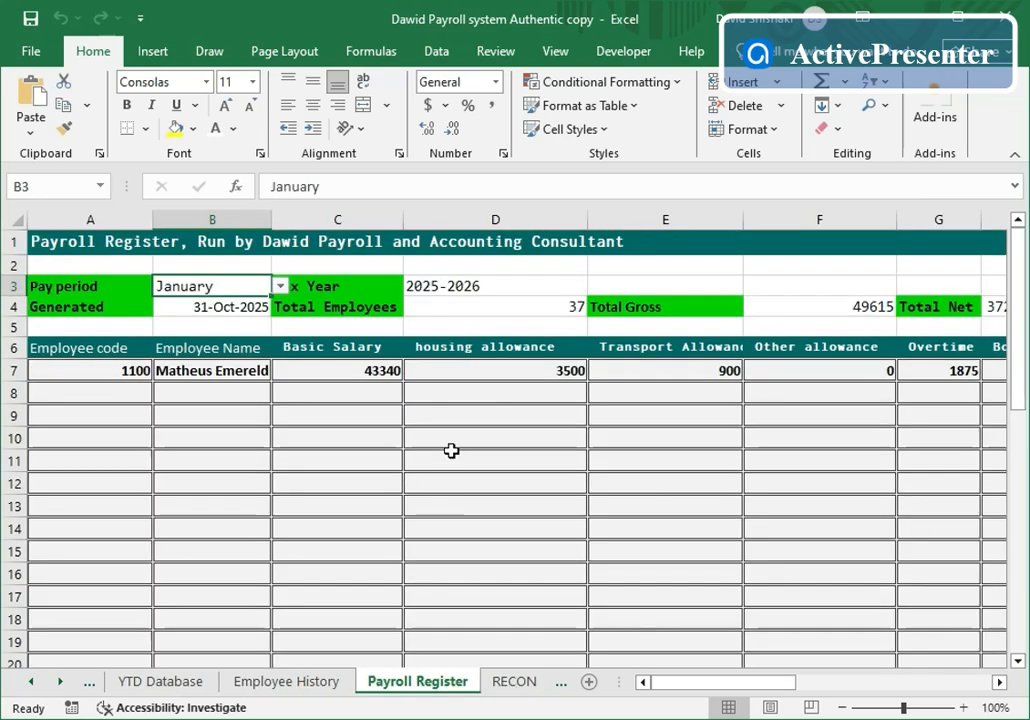
# - Switch the Payroll Register pay period in B3 to February, showing total gross 47740
pyautogui.click(279, 290)
pyautogui.click(230, 316)
pyautogui.click(331, 502)
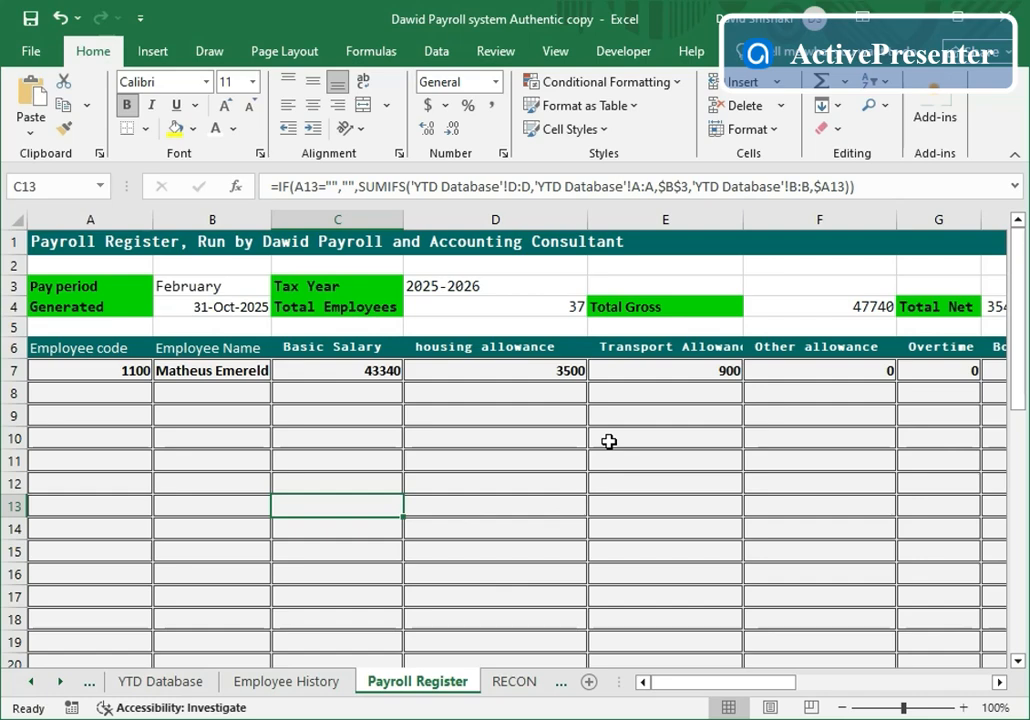
# - Step back through the sheets to the Payroll Management sheet
pyautogui.click(97, 686)
pyautogui.click(97, 686)
pyautogui.click(97, 686)
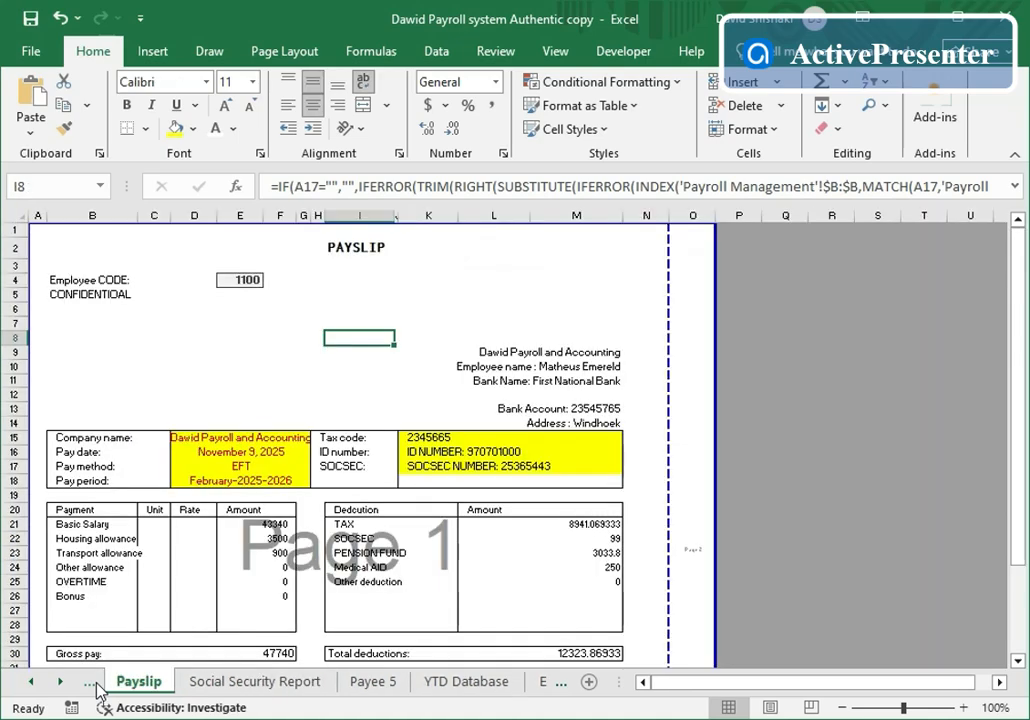
pyautogui.click(97, 686)
pyautogui.click(97, 686)
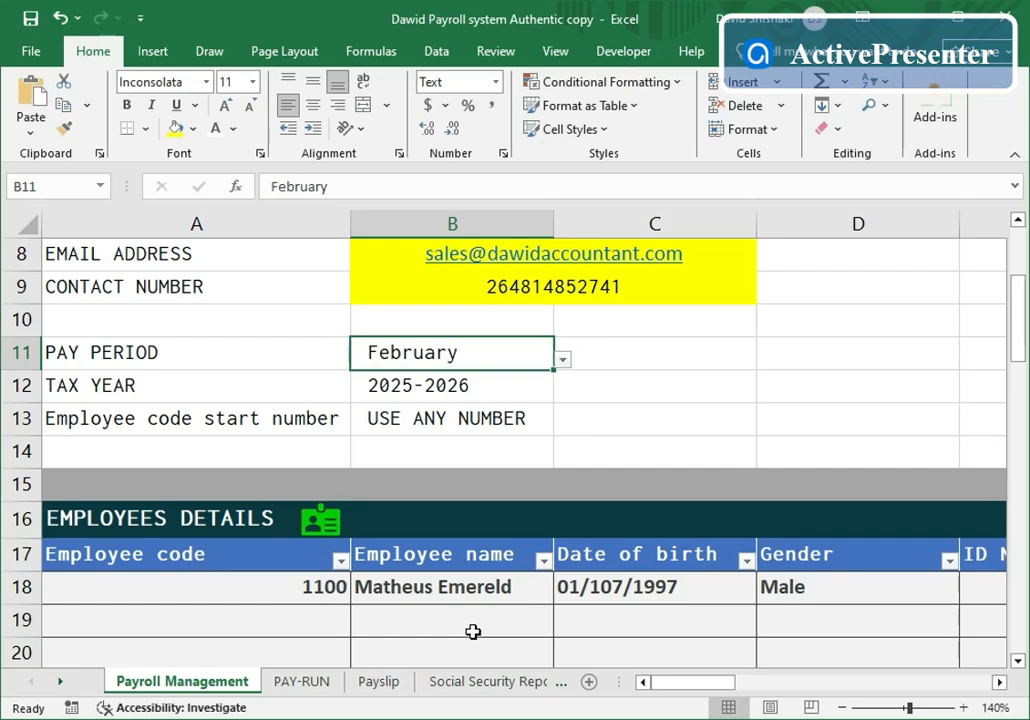
# - Set the B11 pay period back to January and select A19 below employee 1100
pyautogui.scroll(1, 483, 580)
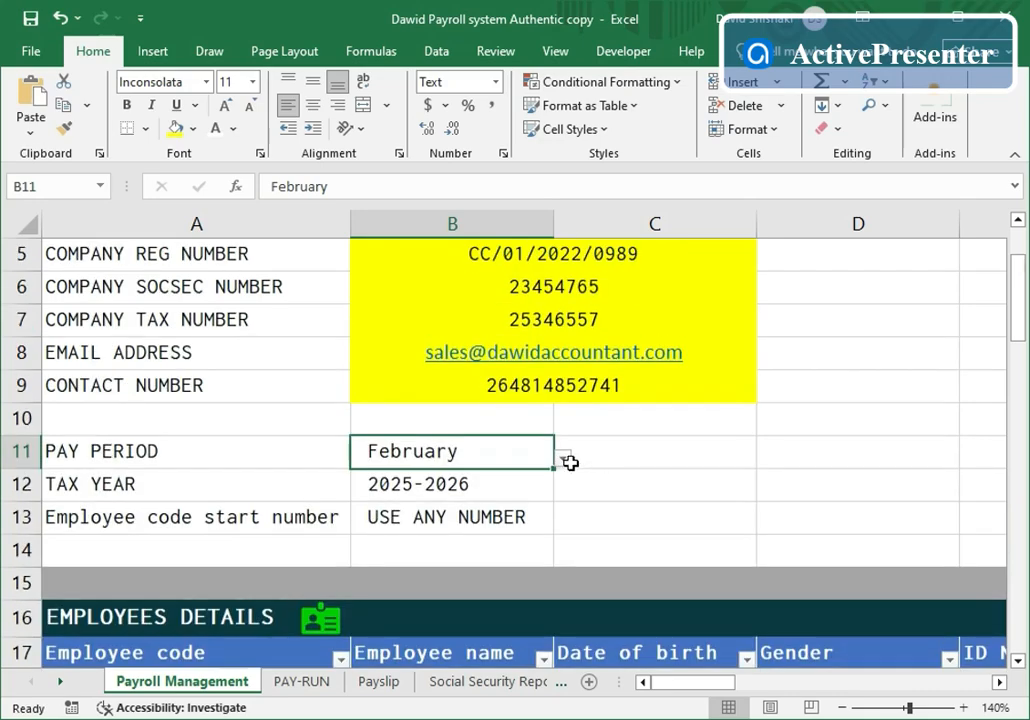
pyautogui.click(563, 461)
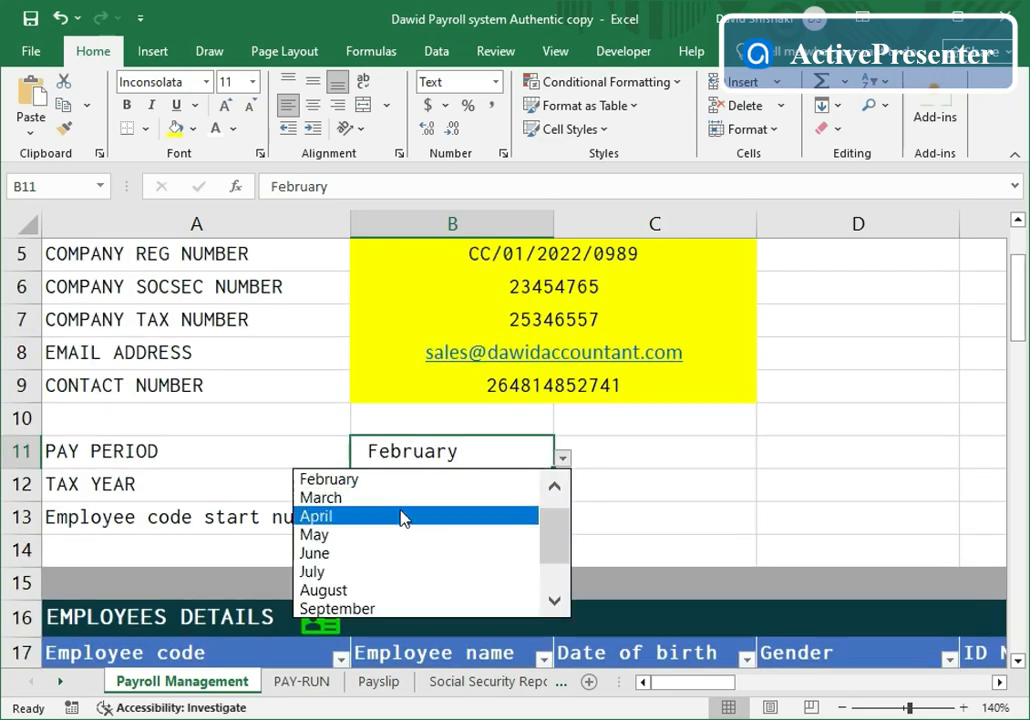
pyautogui.click(557, 491)
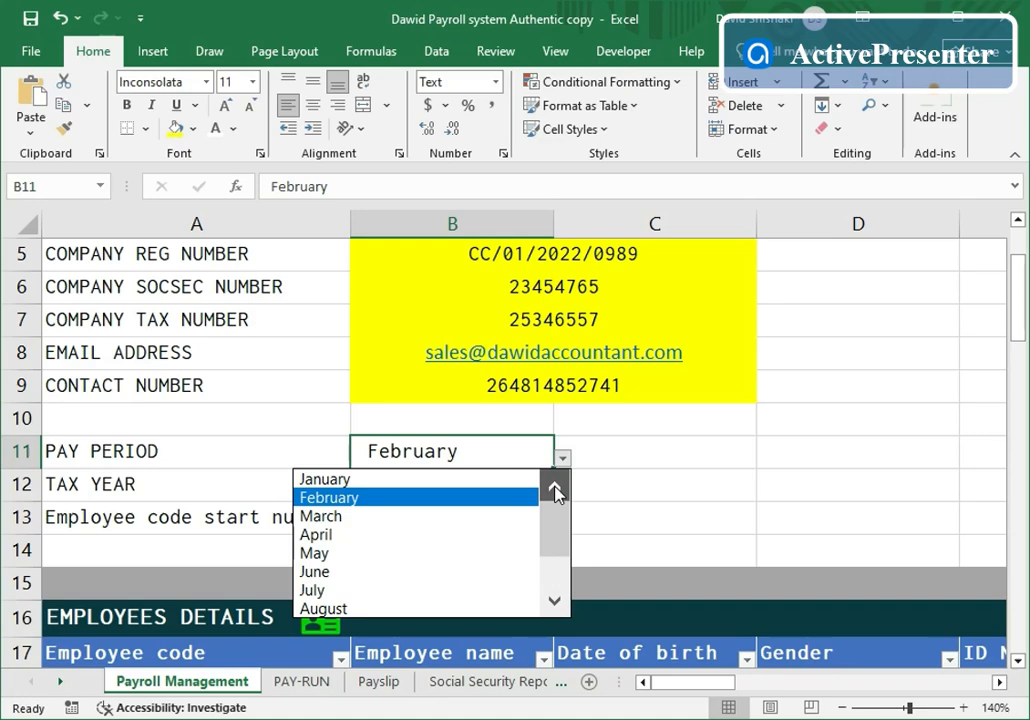
pyautogui.click(372, 486)
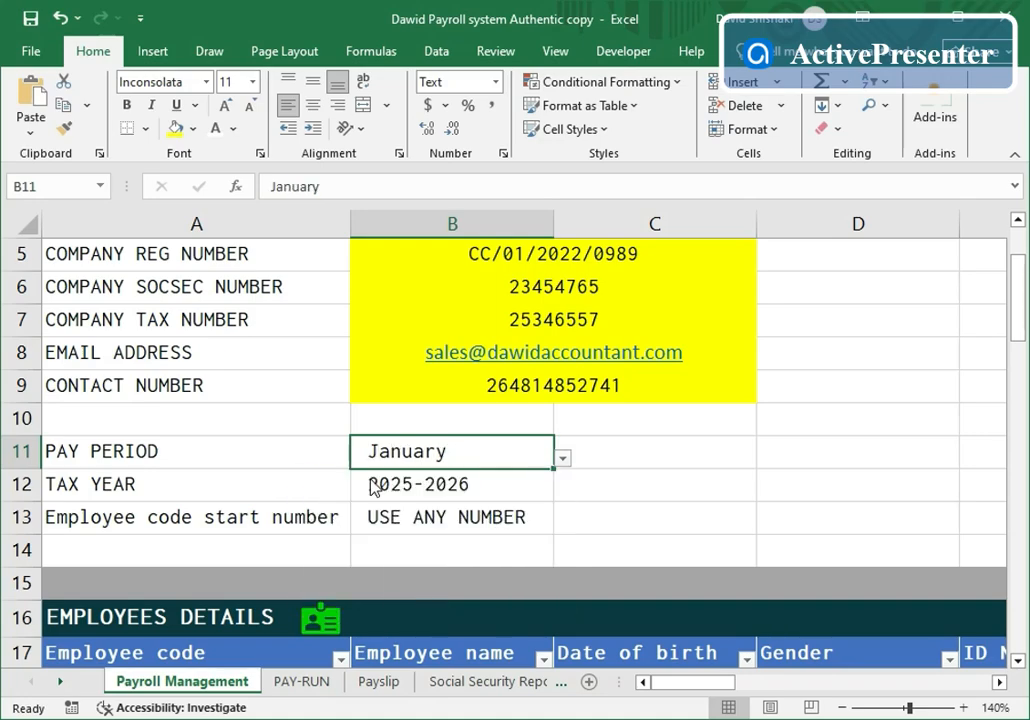
pyautogui.click(1019, 662)
pyautogui.click(1019, 662)
pyautogui.click(1019, 662)
pyautogui.click(1019, 662)
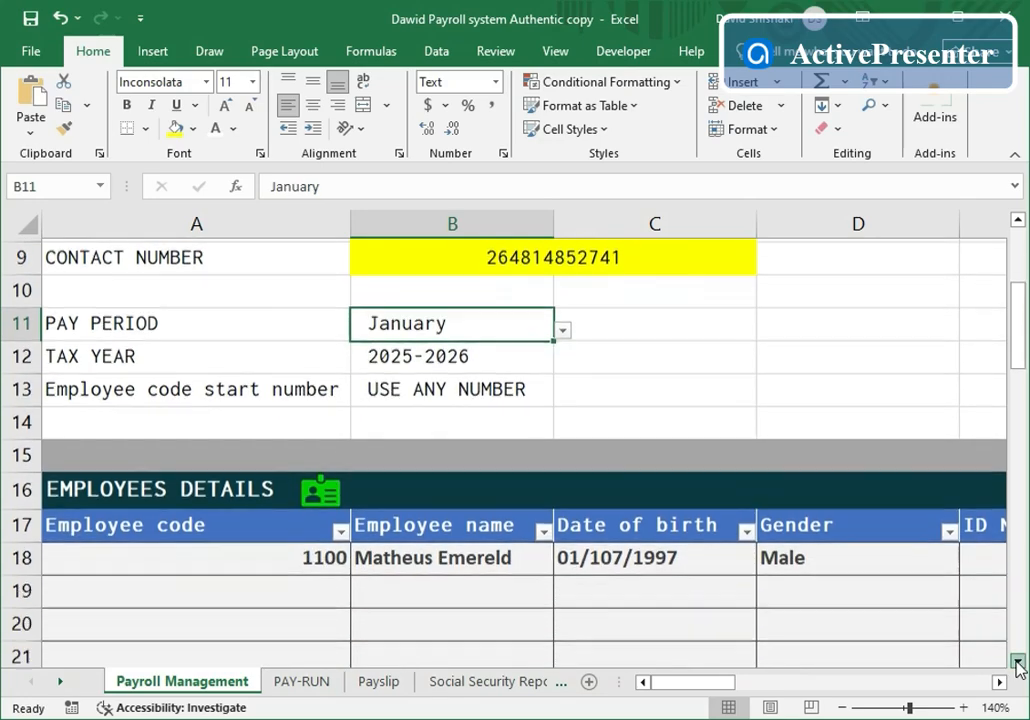
pyautogui.click(1019, 662)
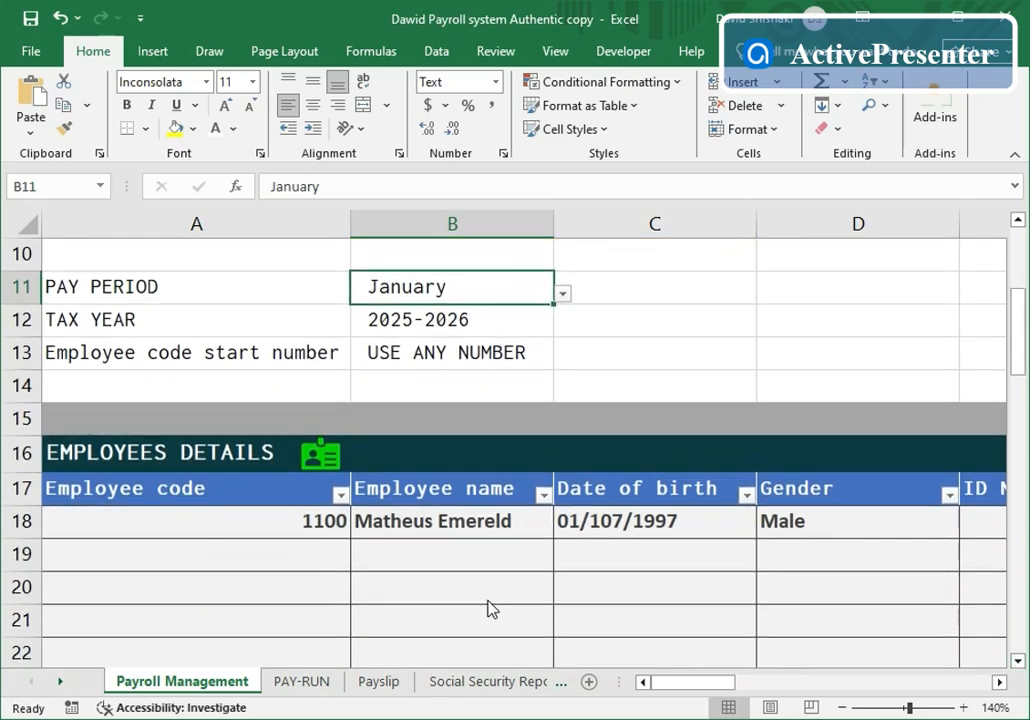
pyautogui.click(336, 556)
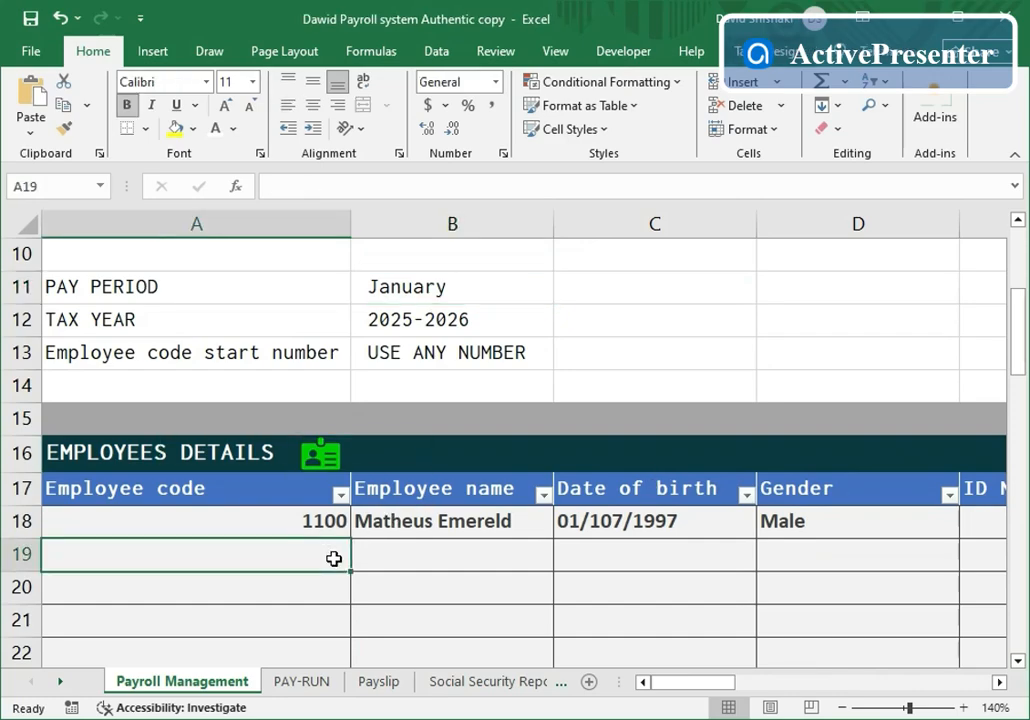
pyautogui.write('22')
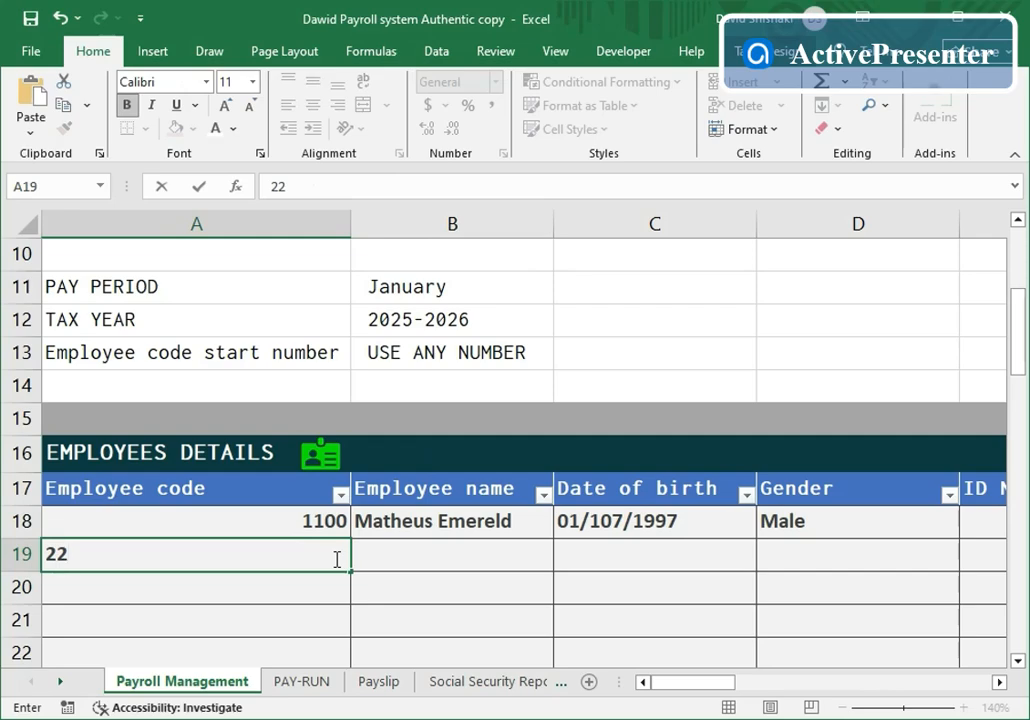
pyautogui.write('00')
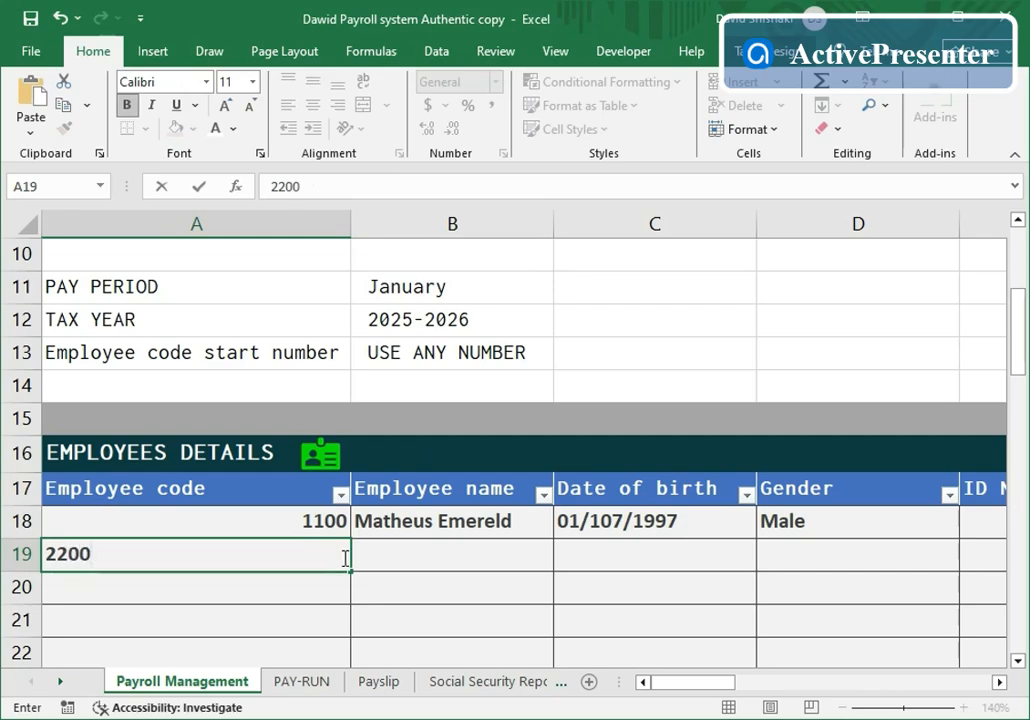
pyautogui.click(415, 556)
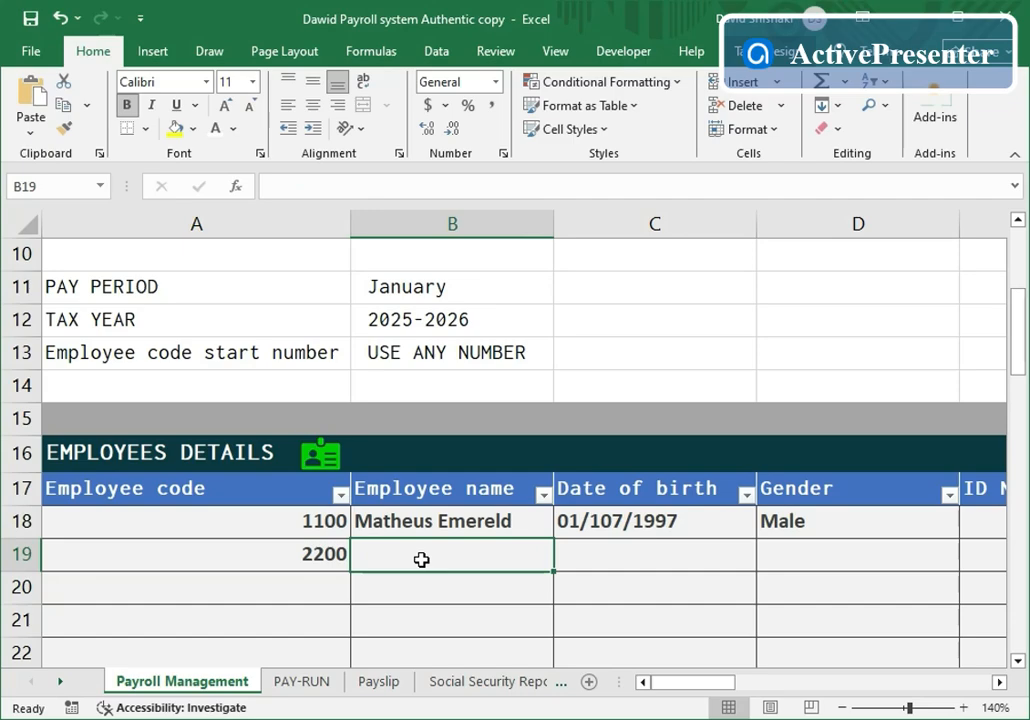
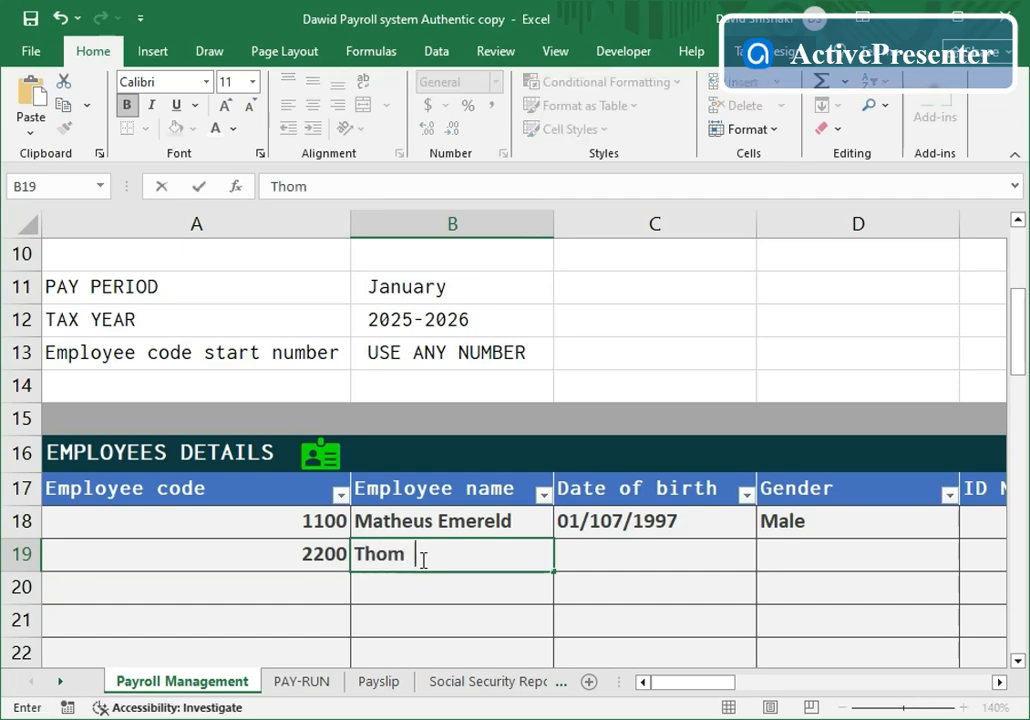
pyautogui.click(652, 557)
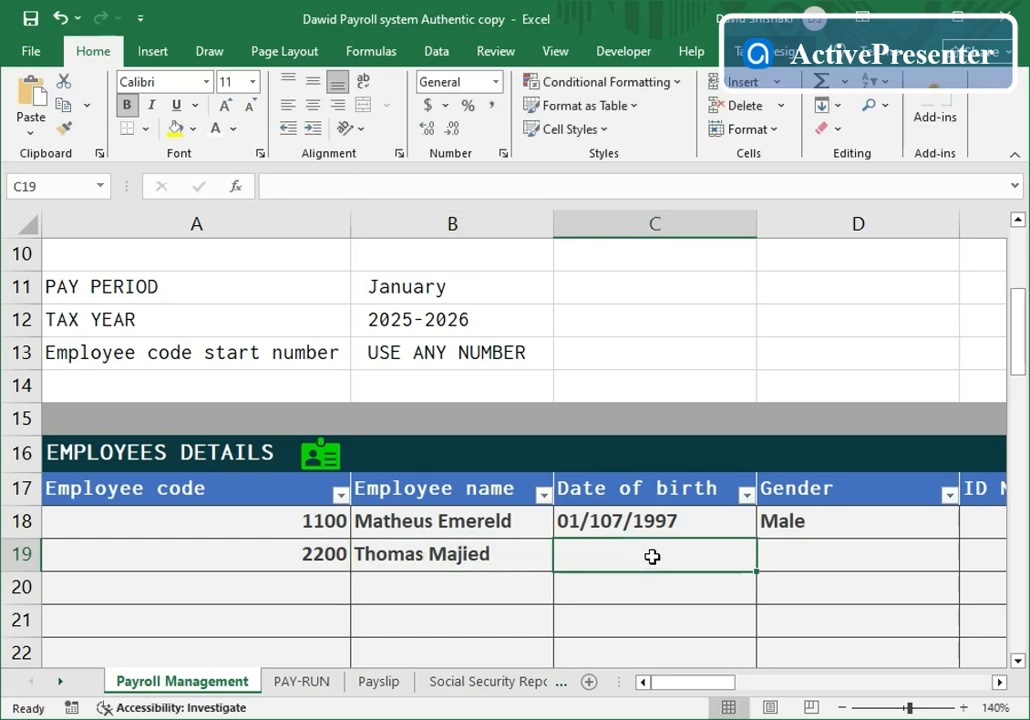
pyautogui.write('01/')
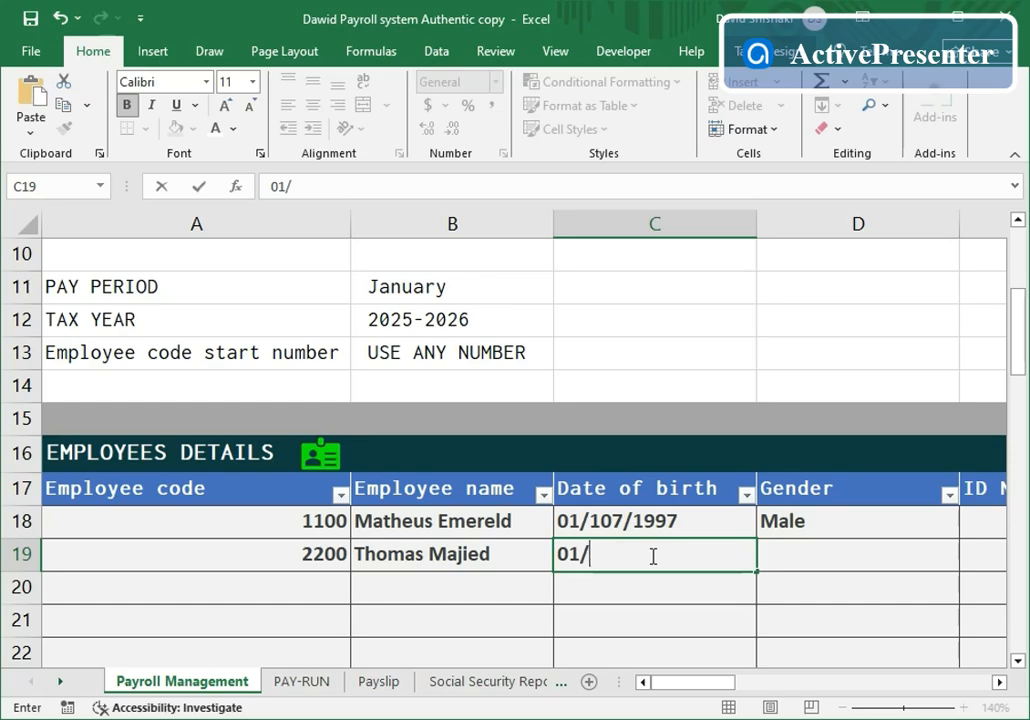
pyautogui.write('19/1998')
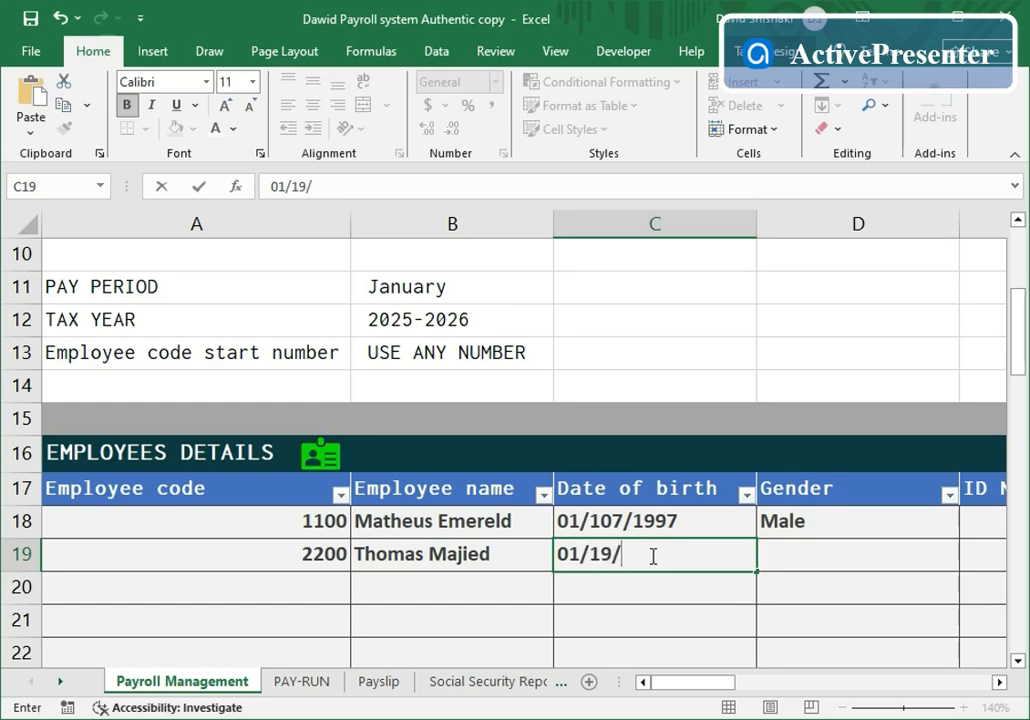
pyautogui.click(810, 556)
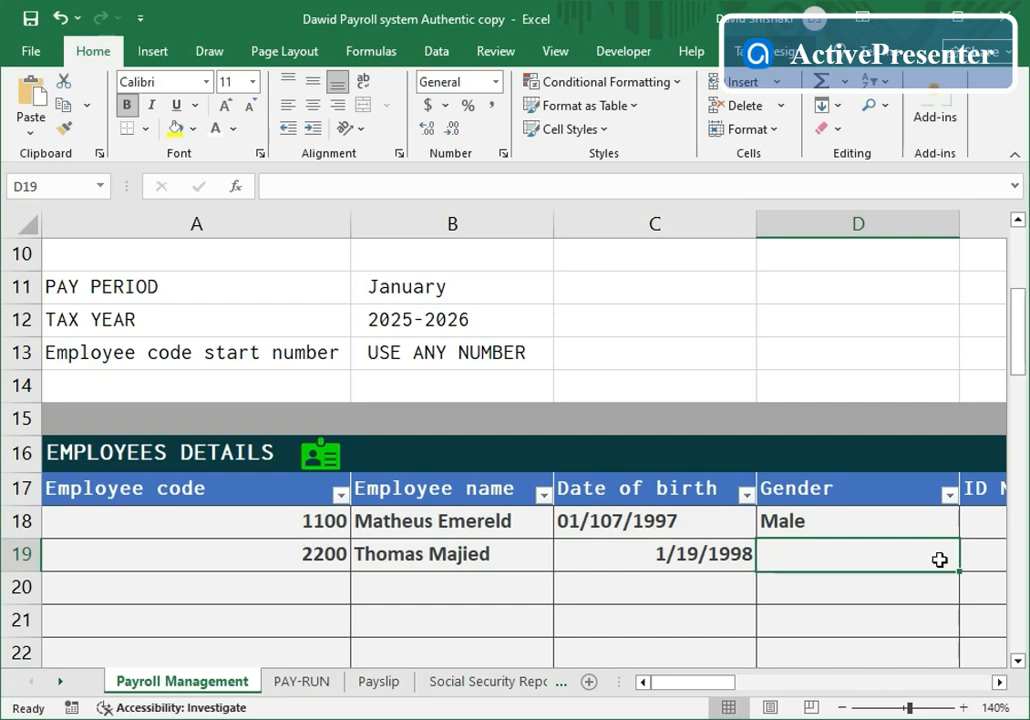
# - Fill gender Male into D19, clear the extra Male from D20, and scroll right
pyautogui.click(855, 519)
pyautogui.moveTo(958, 537); pyautogui.dragTo(972, 598)
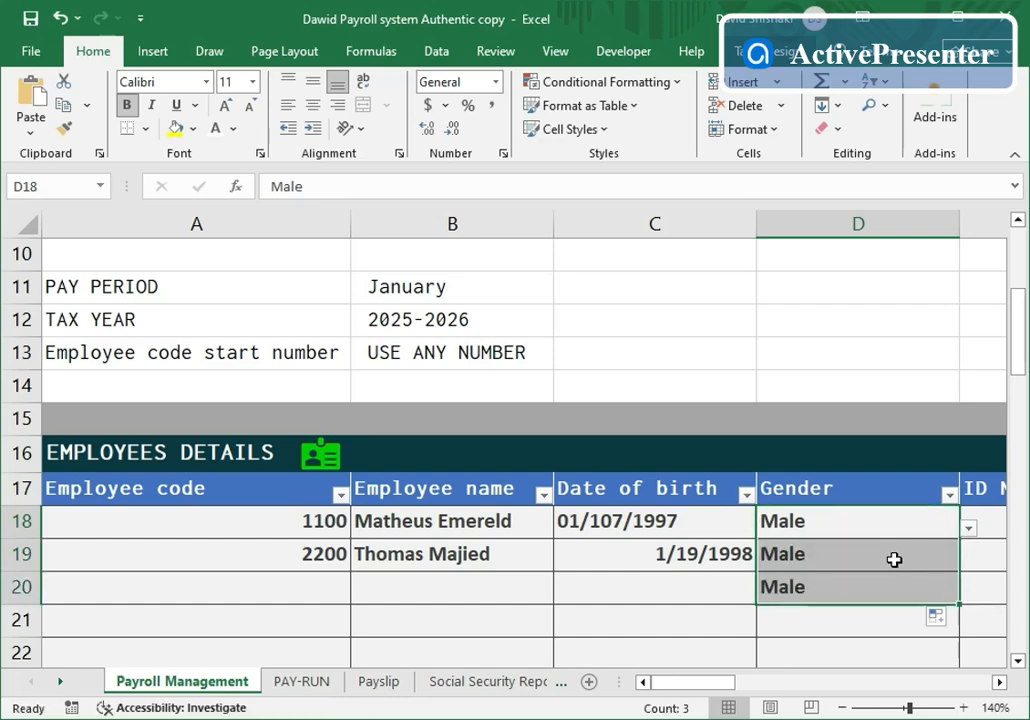
pyautogui.click(904, 588)
pyautogui.press('Delete')
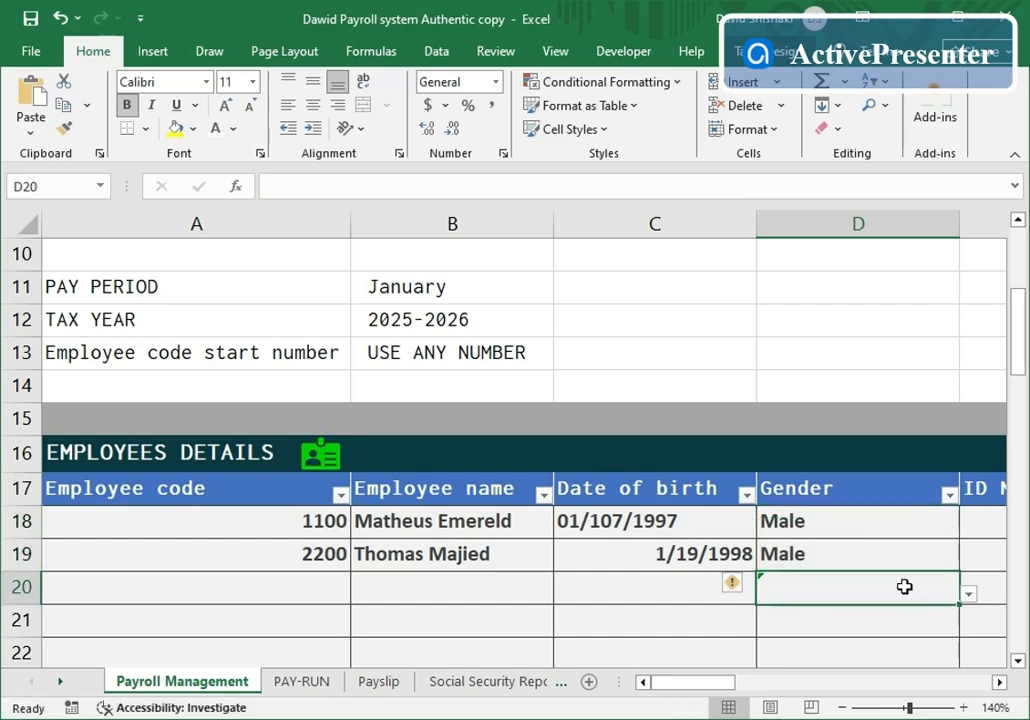
pyautogui.click(900, 554)
pyautogui.click(967, 561)
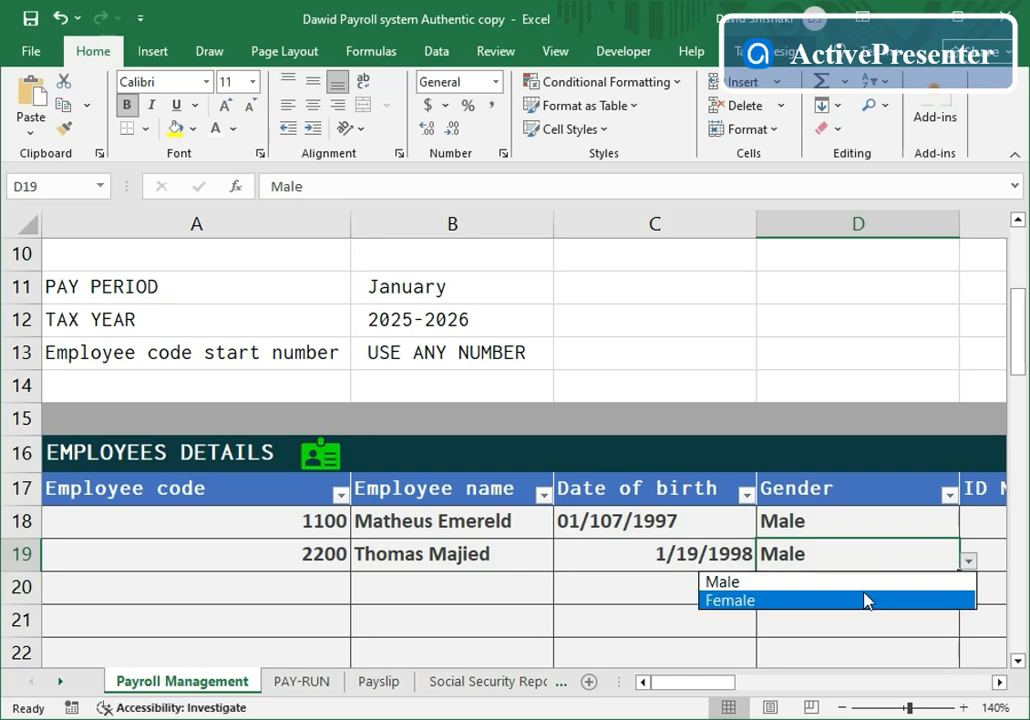
pyautogui.click(792, 583)
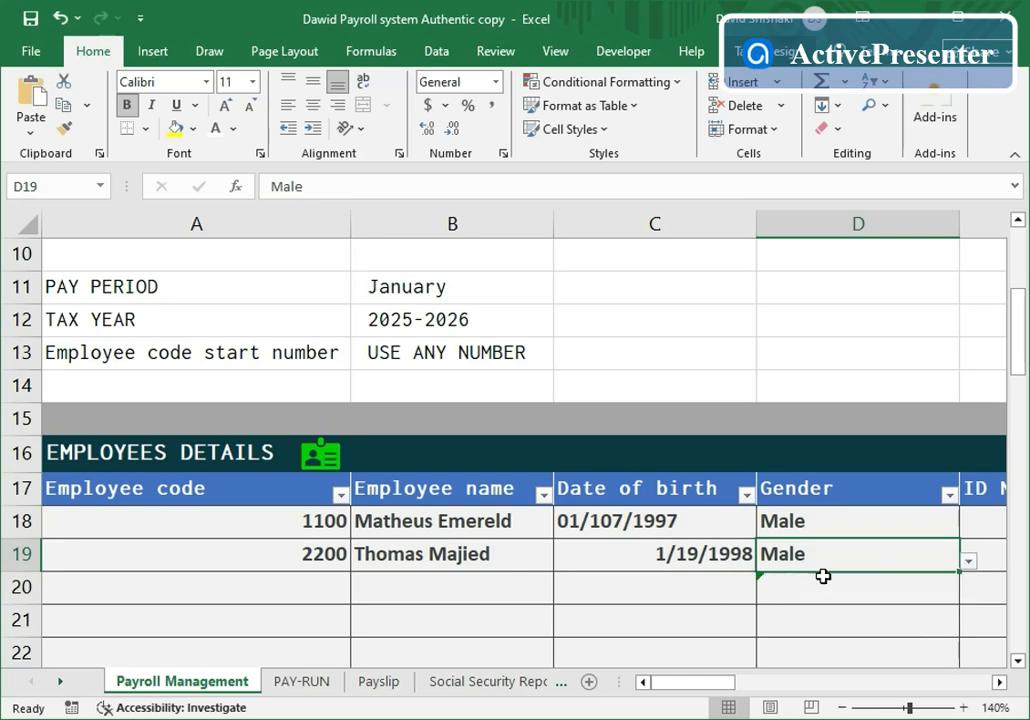
pyautogui.click(1000, 682)
pyautogui.hscroll(2, 804, 548)
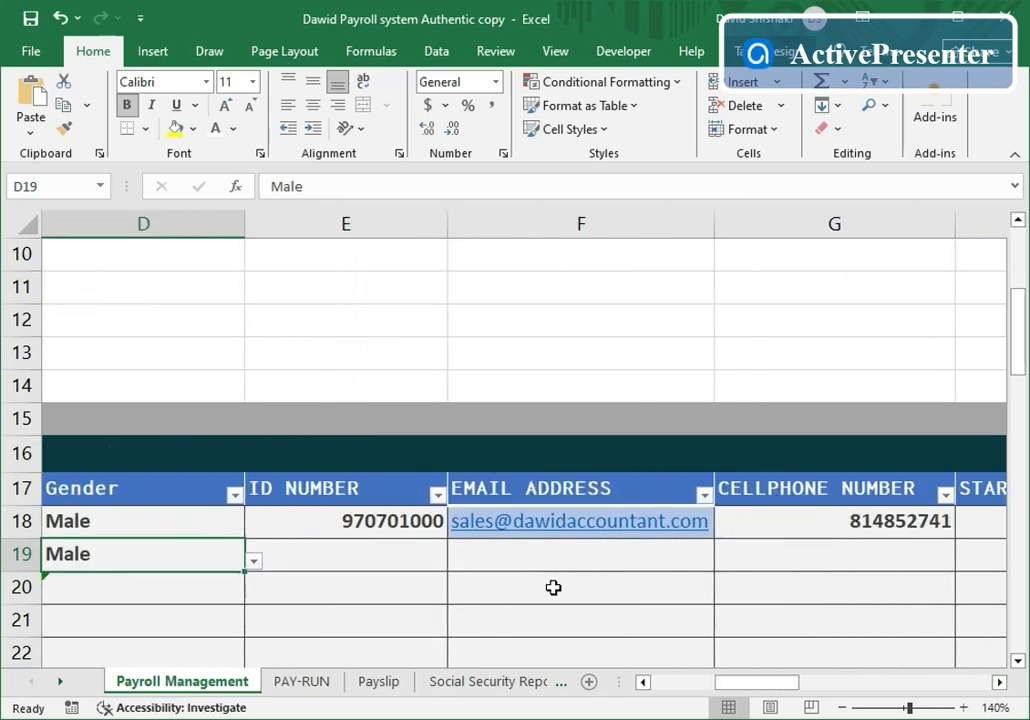
# - Enter the new employee's ID number in E19 and e-mail address in F19
pyautogui.click(407, 553)
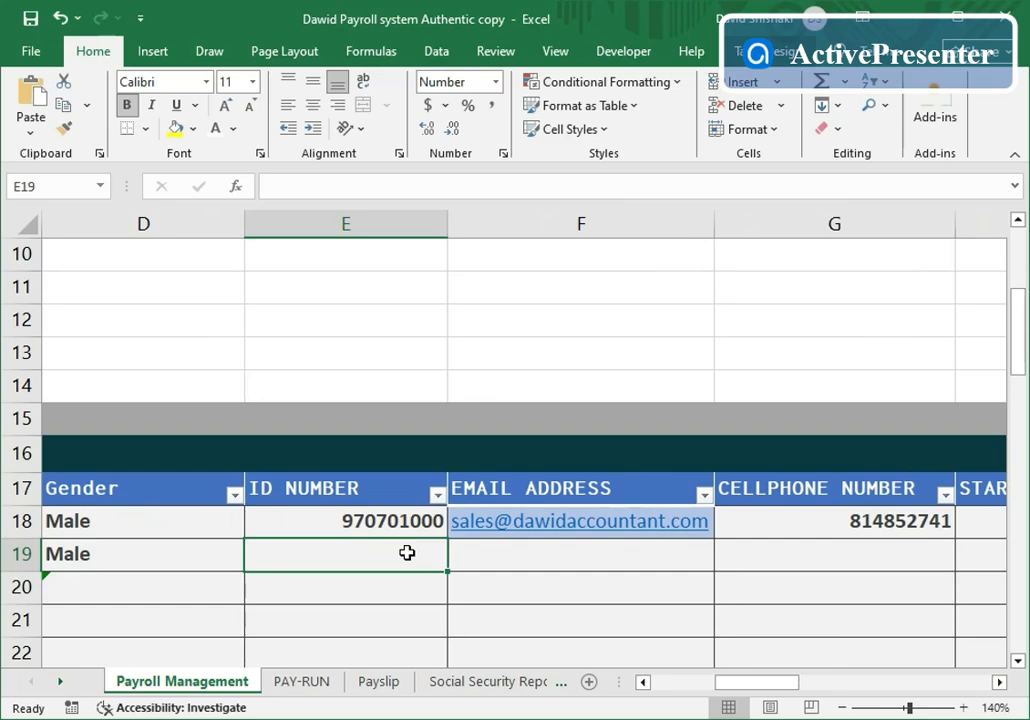
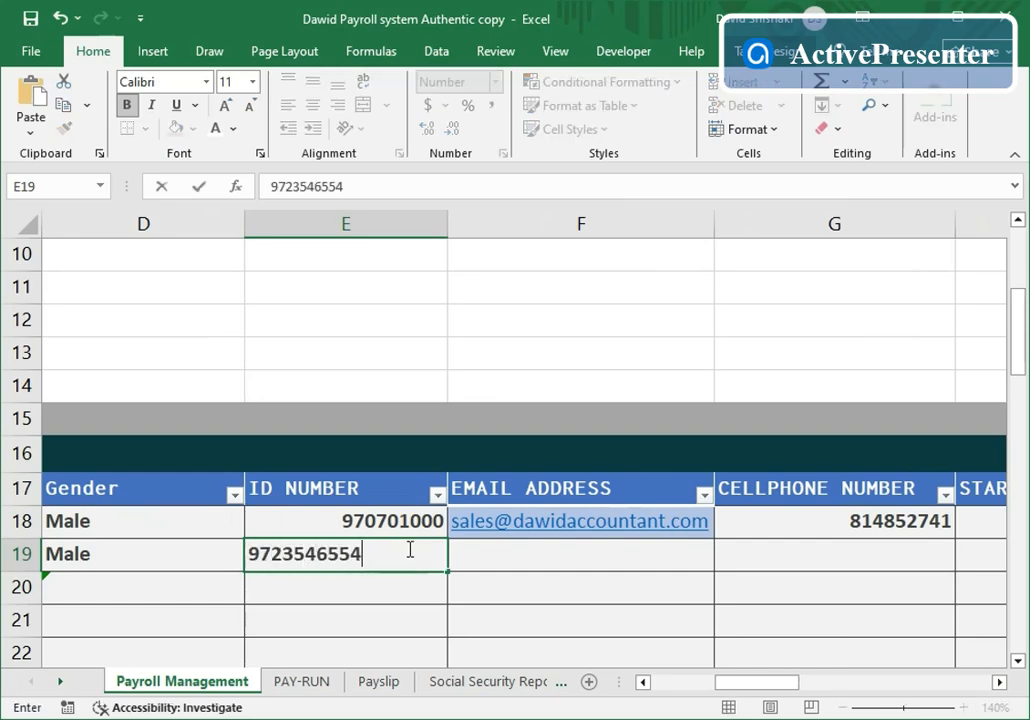
pyautogui.click(582, 564)
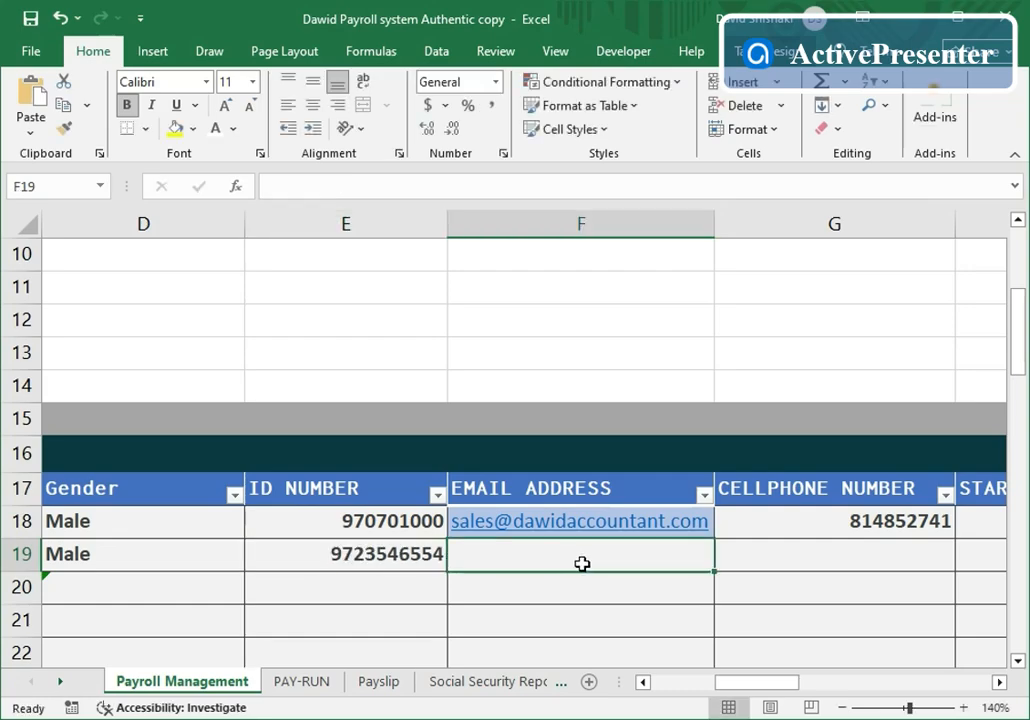
pyautogui.write('Ma')
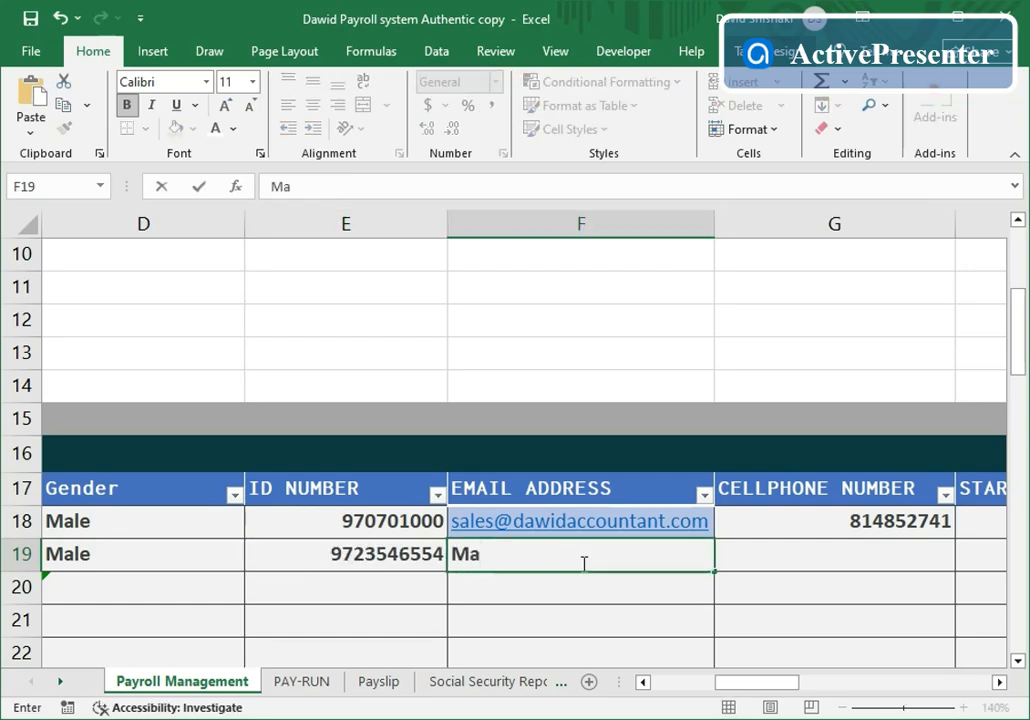
pyautogui.press('BackSpace')
pyautogui.press('BackSpace')
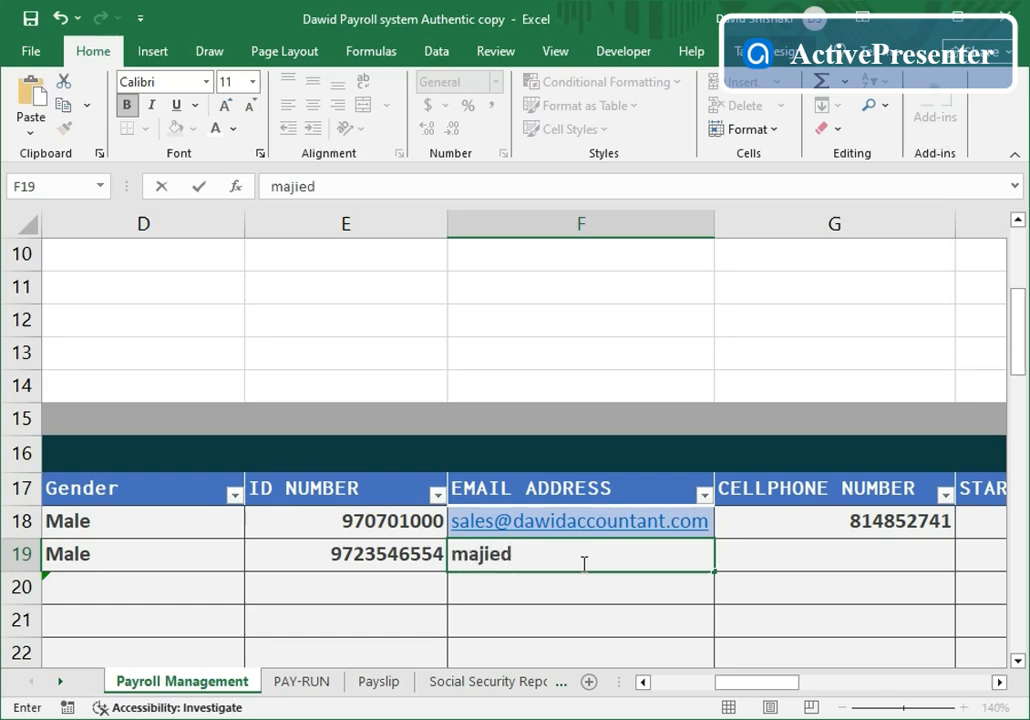
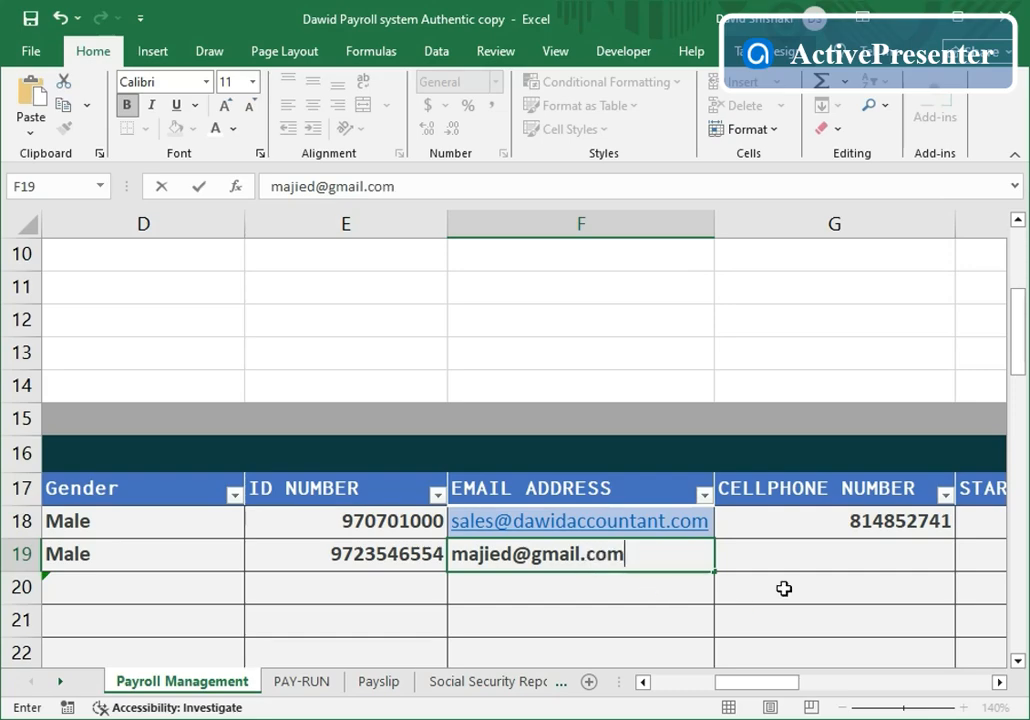
# - Enter the employee's cellphone number in G19, then select H19 under Start Date
pyautogui.click(768, 554)
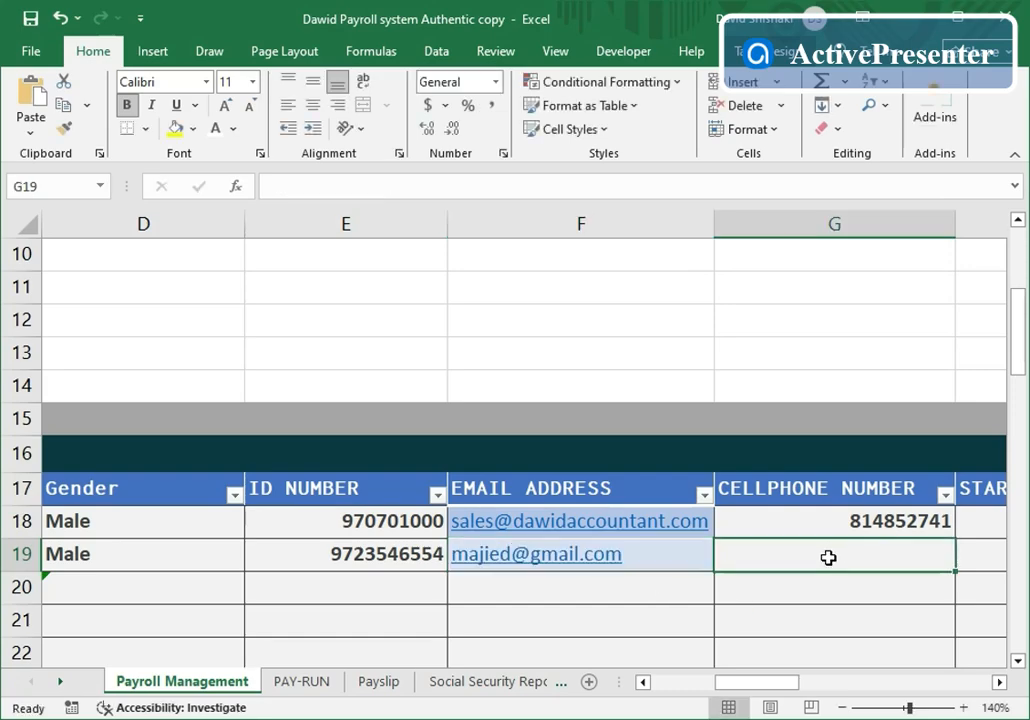
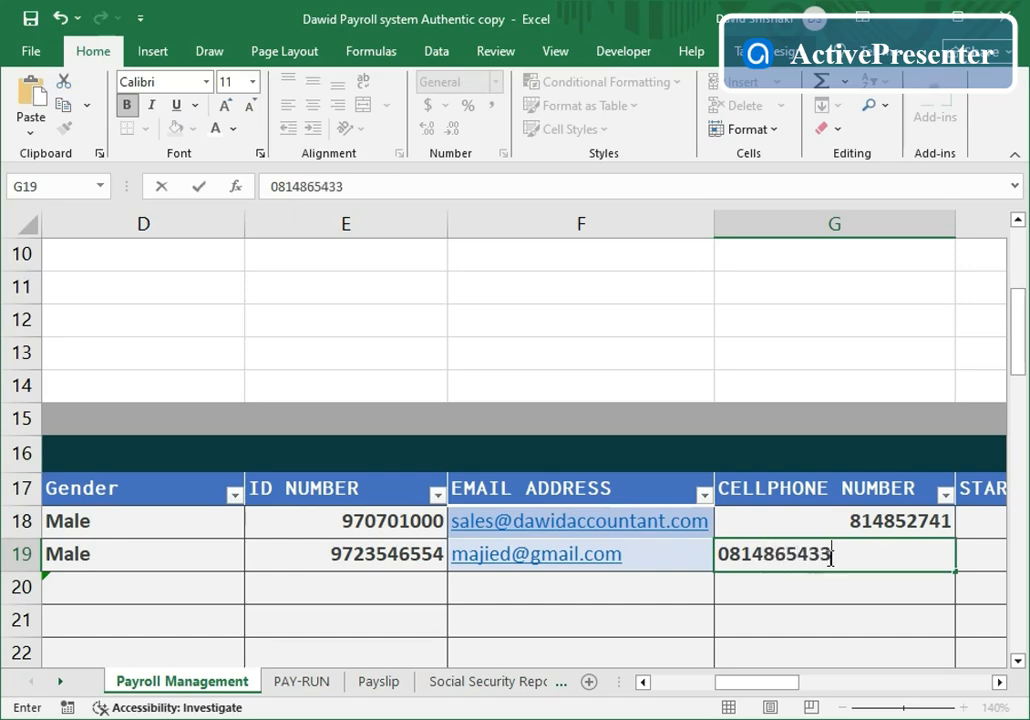
pyautogui.click(999, 682)
pyautogui.click(999, 682)
pyautogui.click(999, 682)
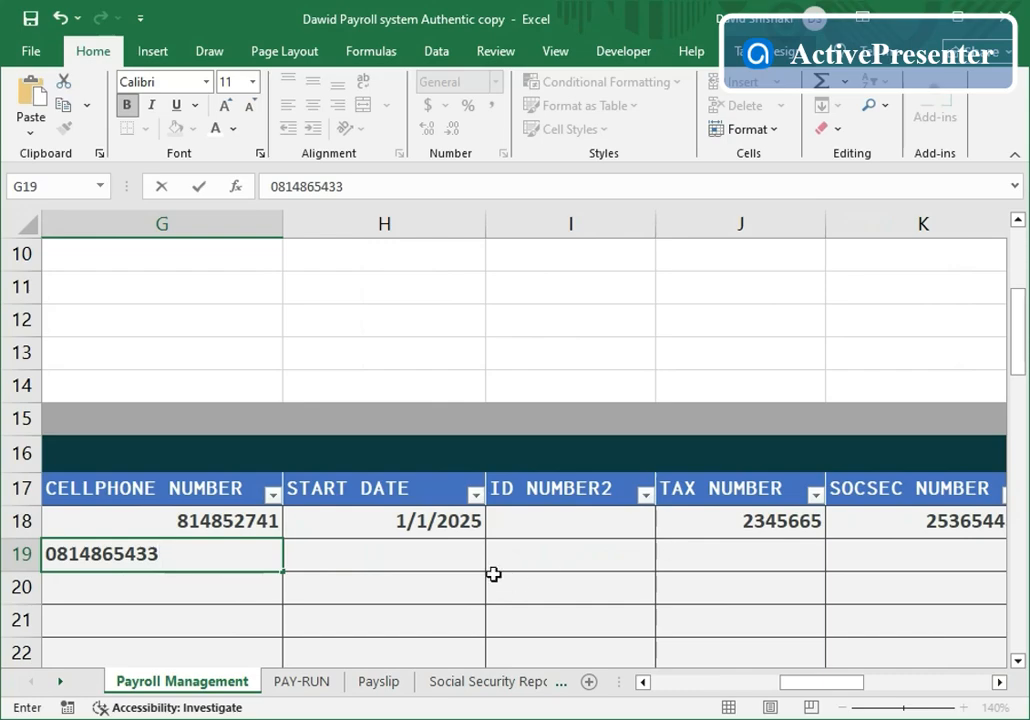
pyautogui.click(459, 557)
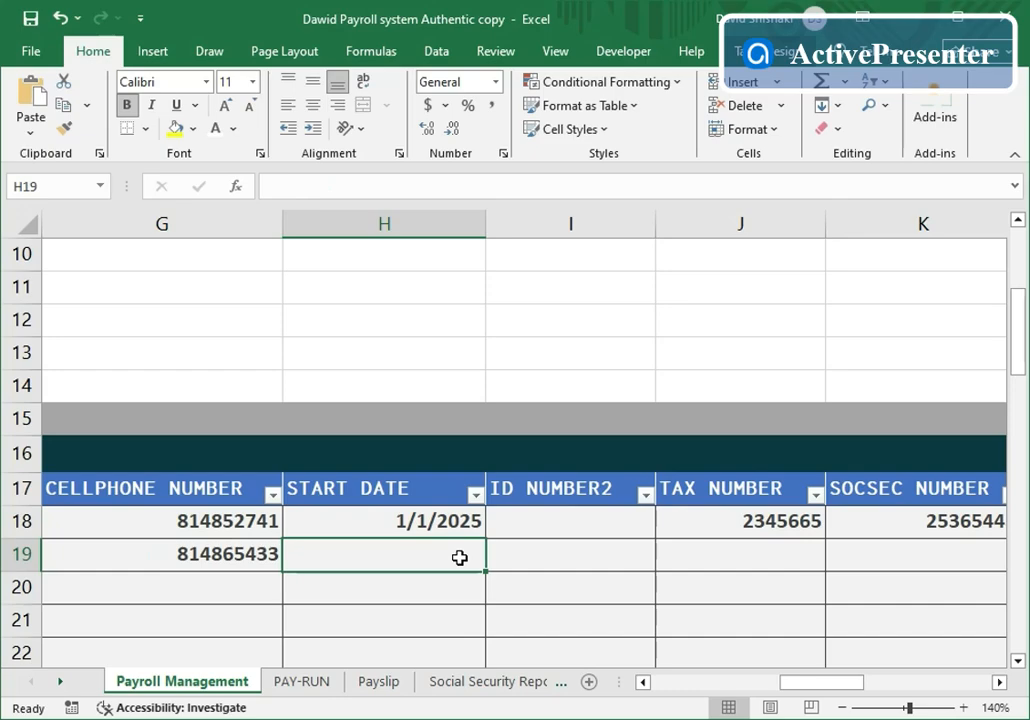
# - Enter start date 01/01/2025 in H19 and the employee's tax number in J19
pyautogui.write('01')
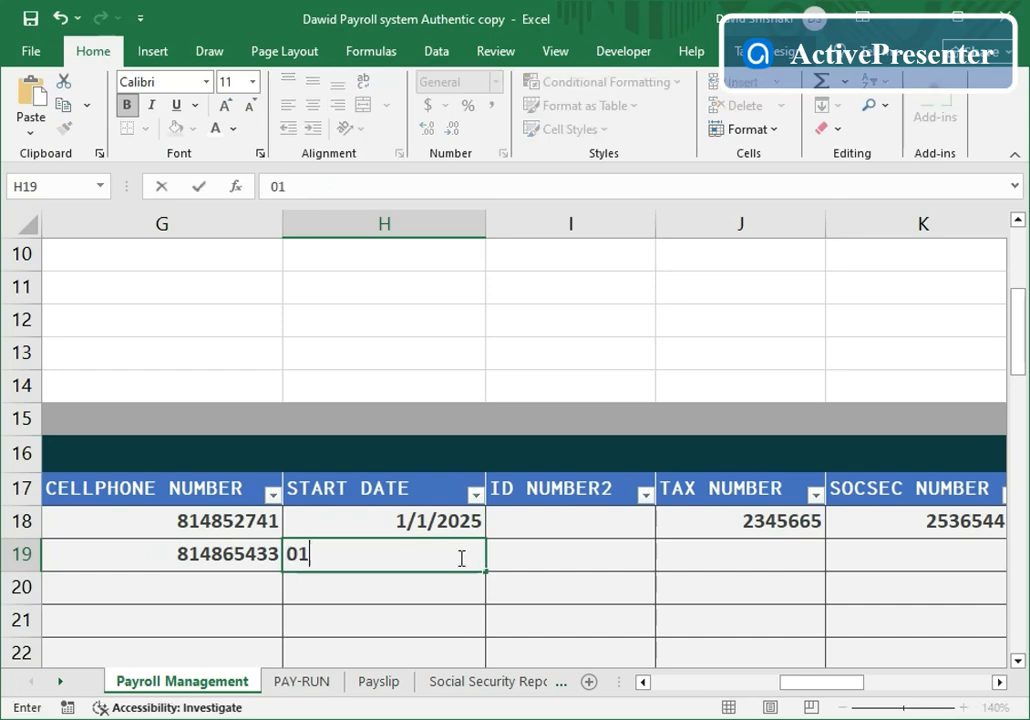
pyautogui.write('/01')
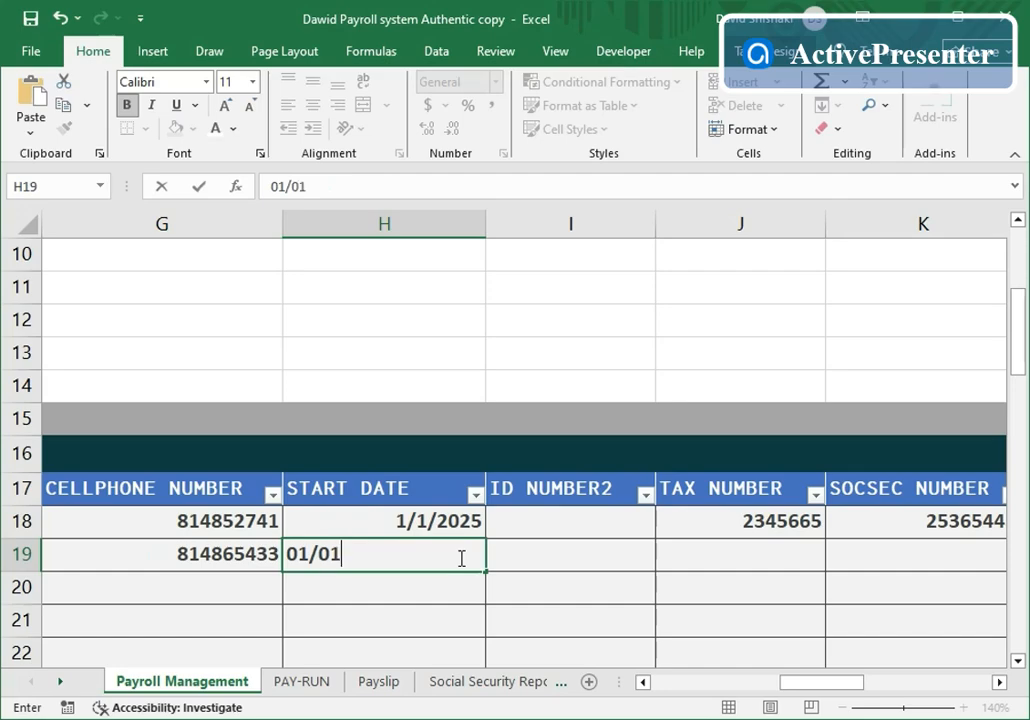
pyautogui.write('/2025')
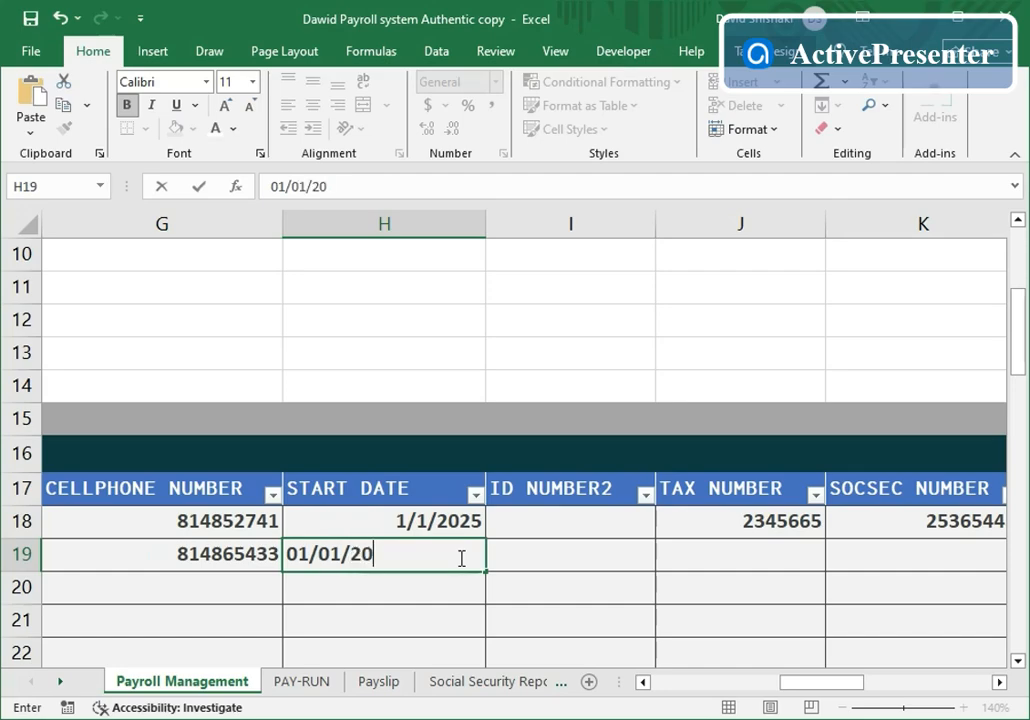
pyautogui.click(733, 553)
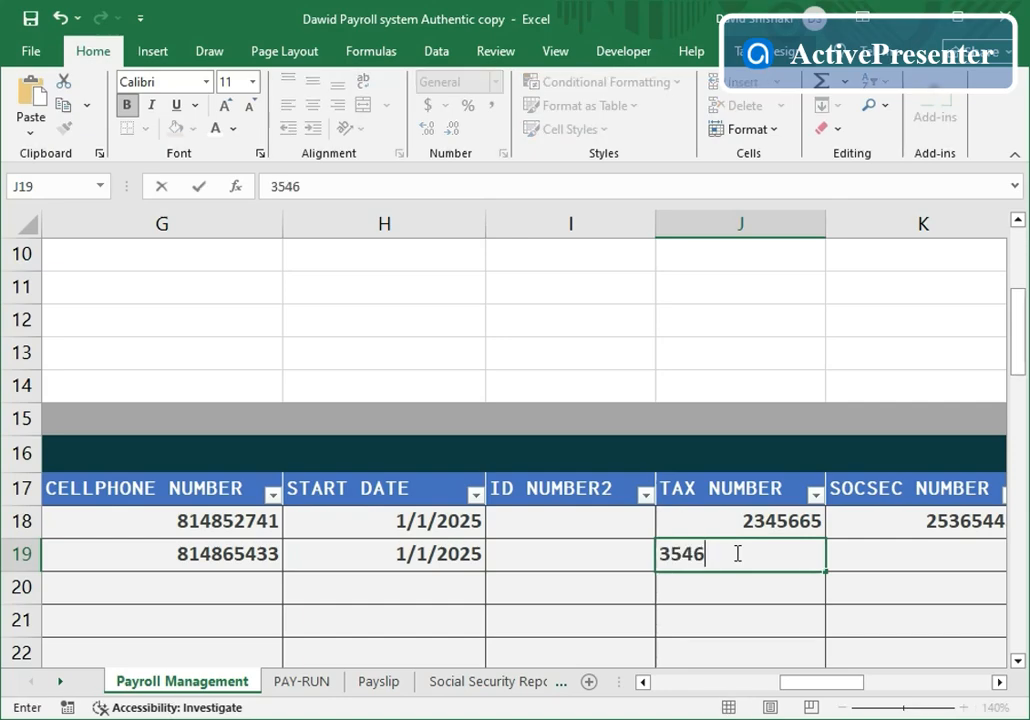
# - Enter the social security number in K19 and type occupation 'Administartive office' in L19
pyautogui.click(999, 682)
pyautogui.click(999, 682)
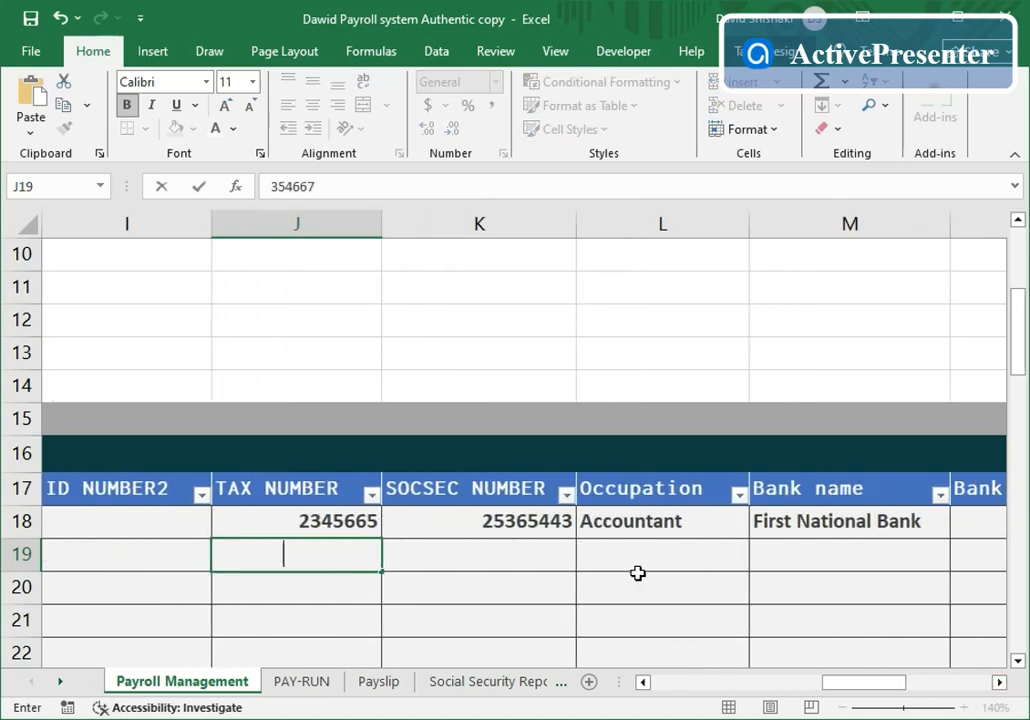
pyautogui.click(540, 566)
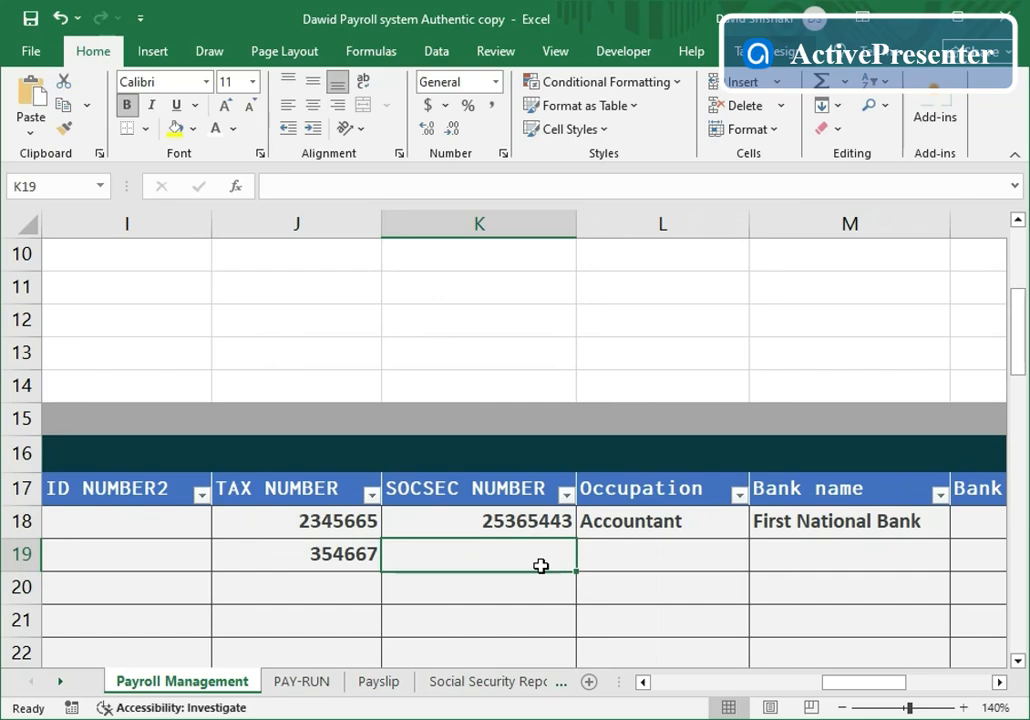
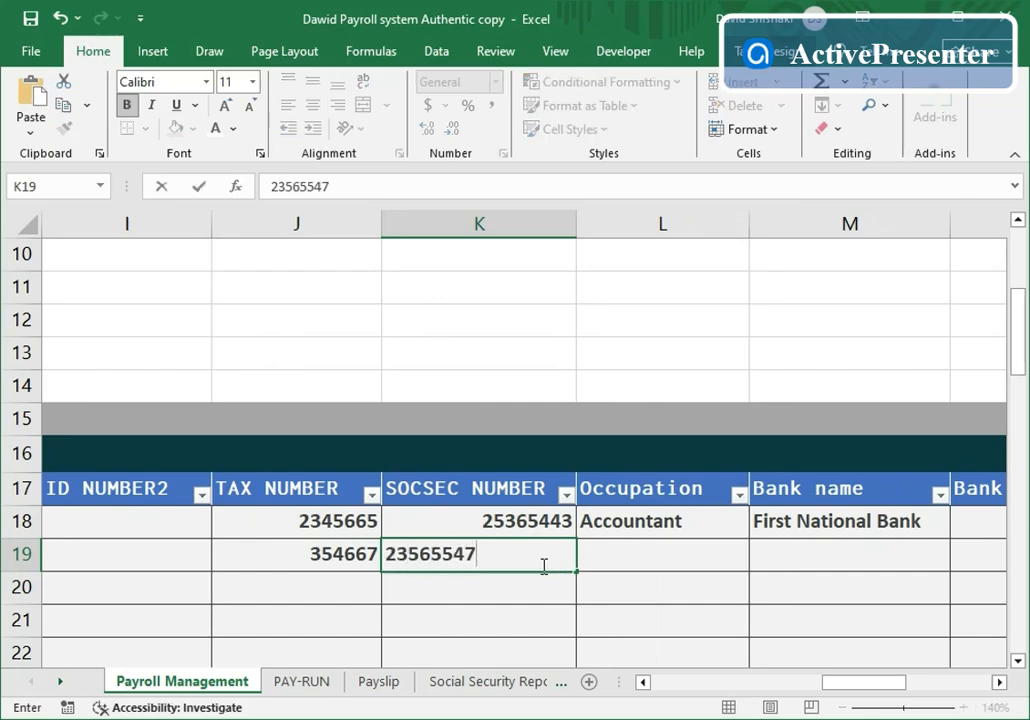
pyautogui.click(653, 557)
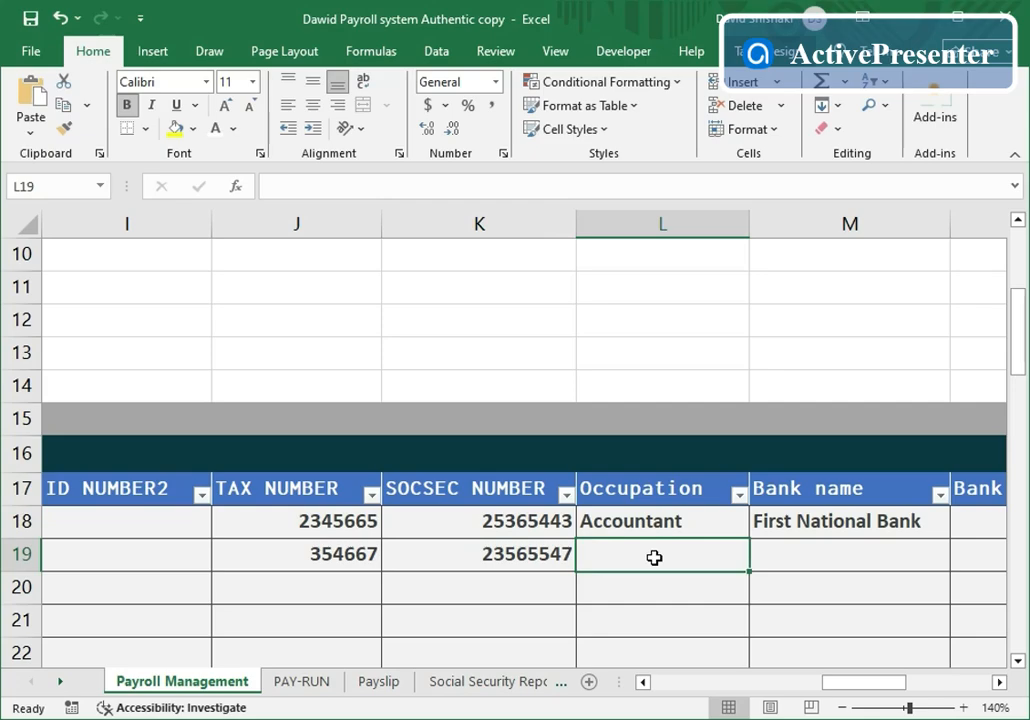
pyautogui.write('Admini')
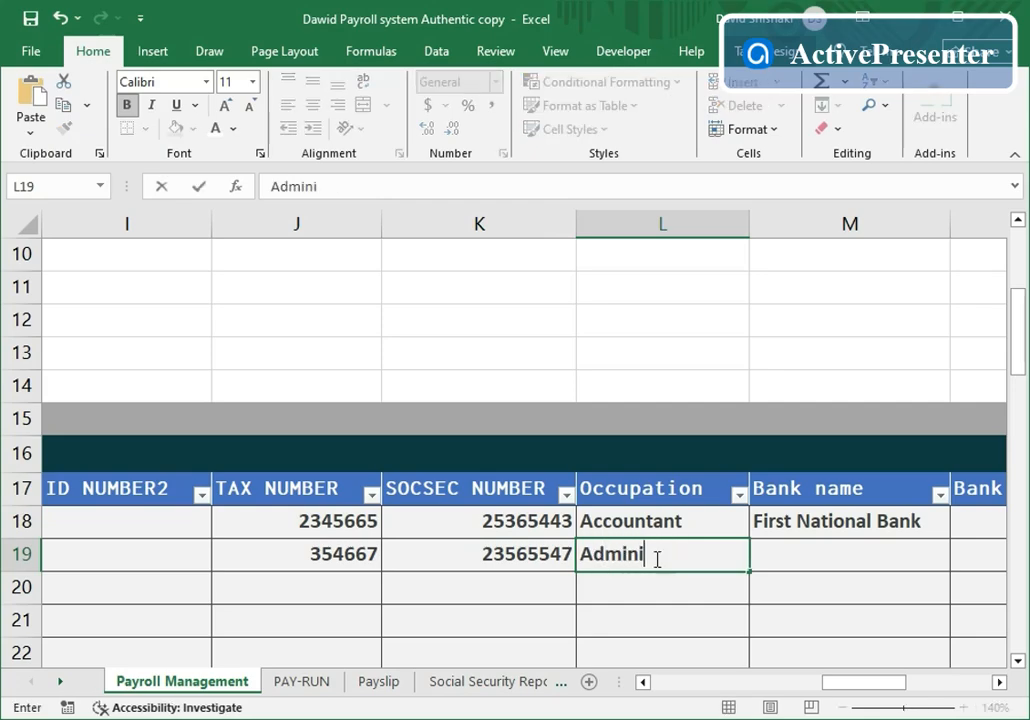
pyautogui.write('start')
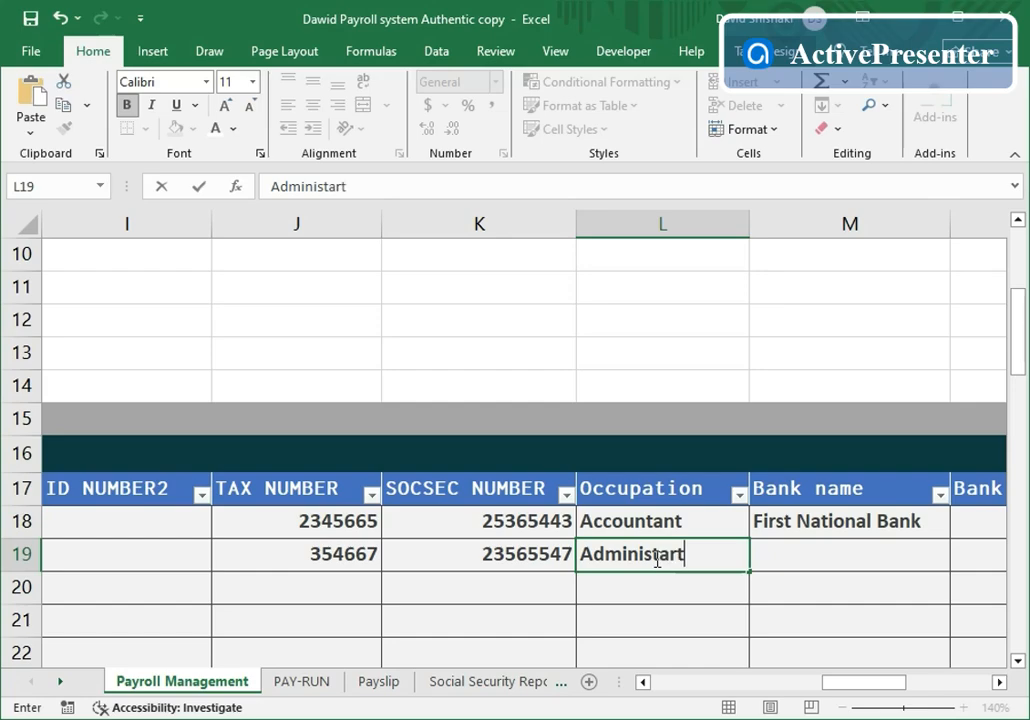
pyautogui.write('ive officer')
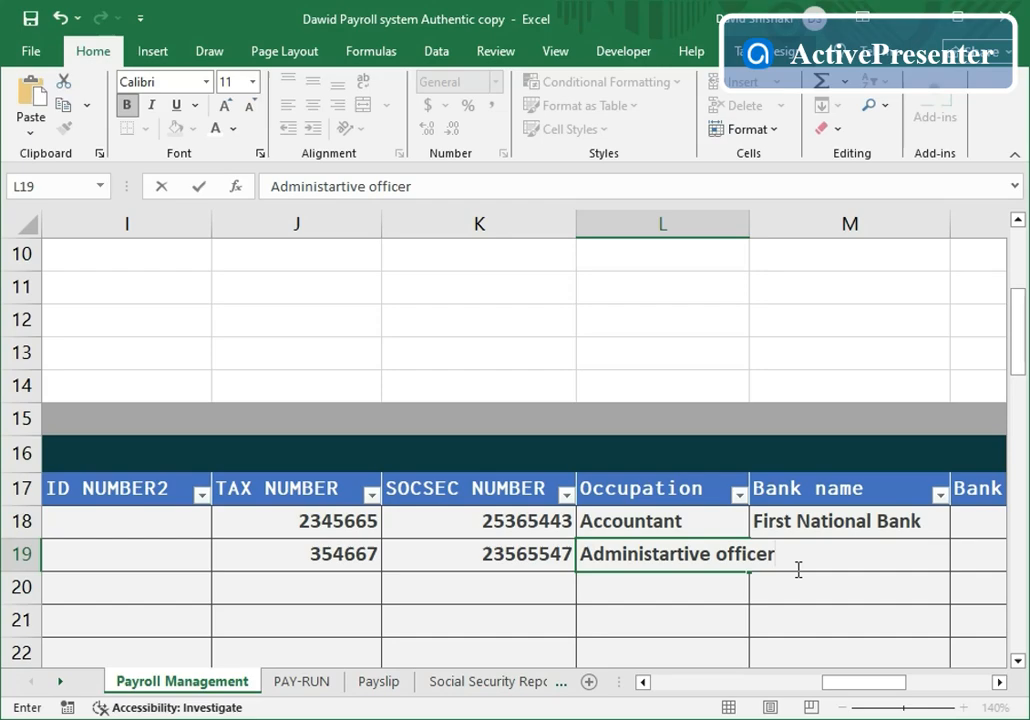
# - Commit the occupation and set the second employee's bank to Bank Windhoek, clearing row 20
pyautogui.click(887, 569)
pyautogui.click(887, 574)
pyautogui.click(833, 554)
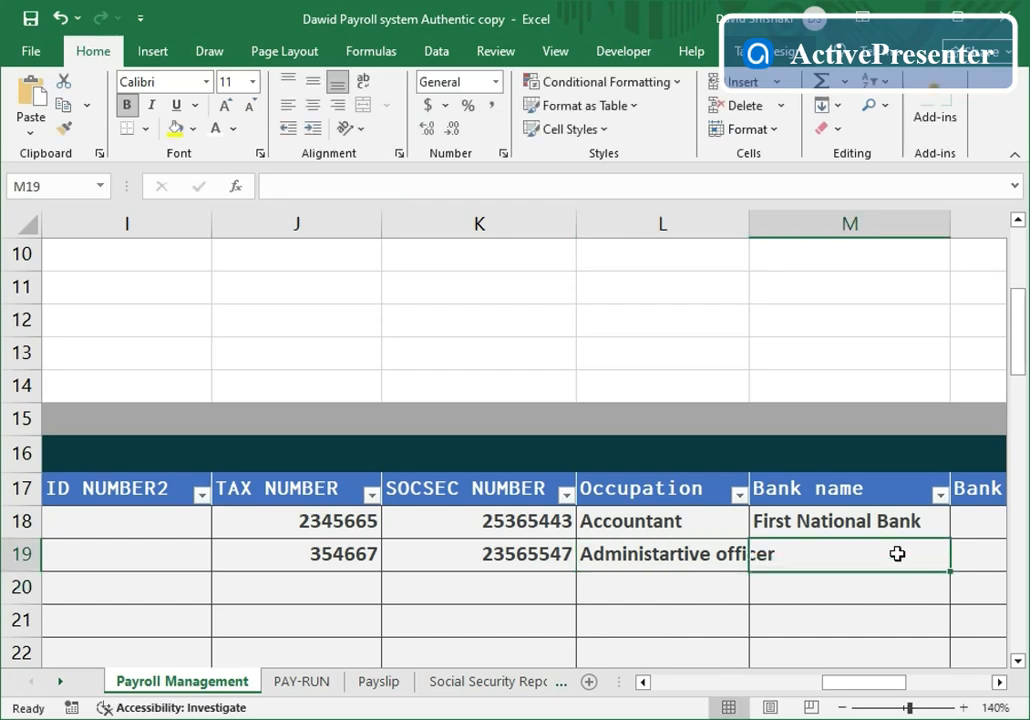
pyautogui.click(941, 527)
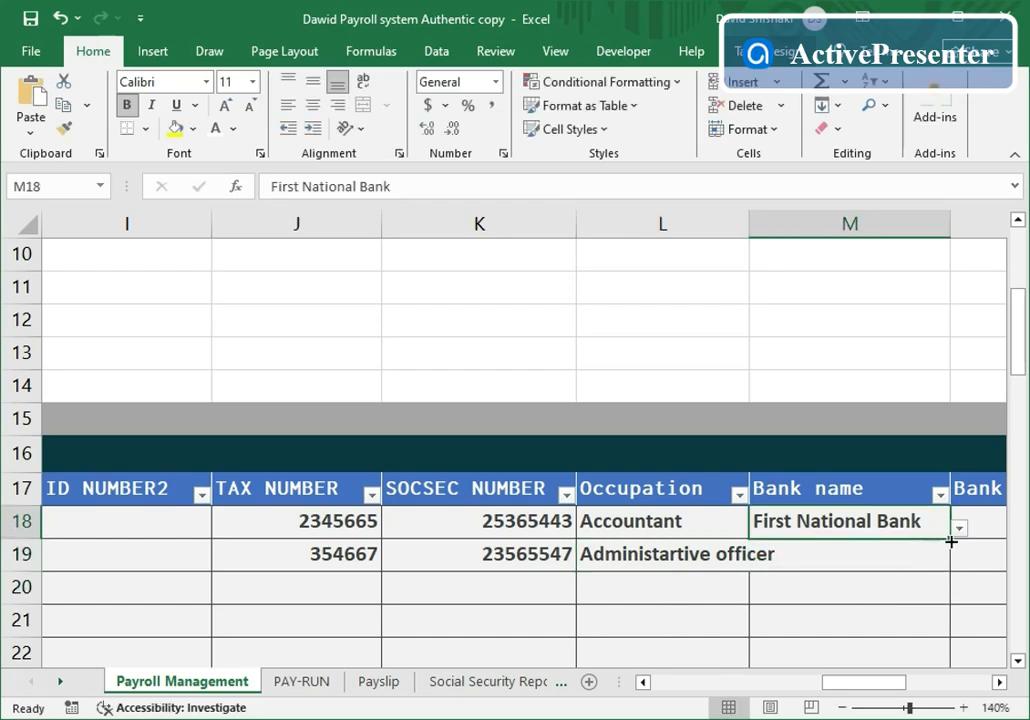
pyautogui.moveTo(951, 541); pyautogui.dragTo(952, 590)
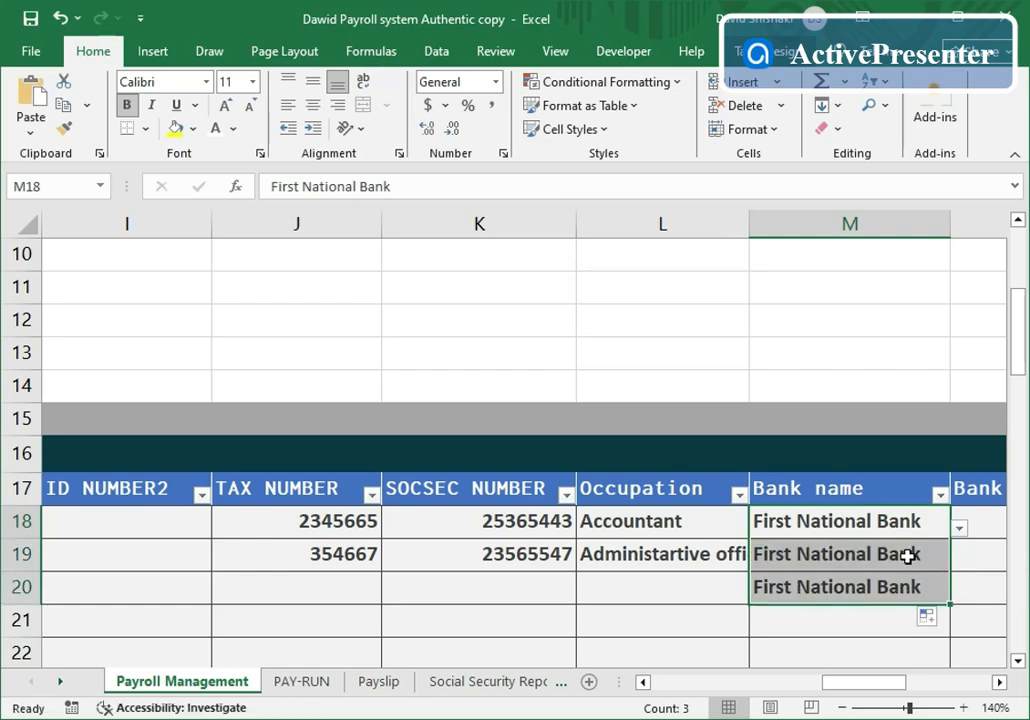
pyautogui.click(912, 589)
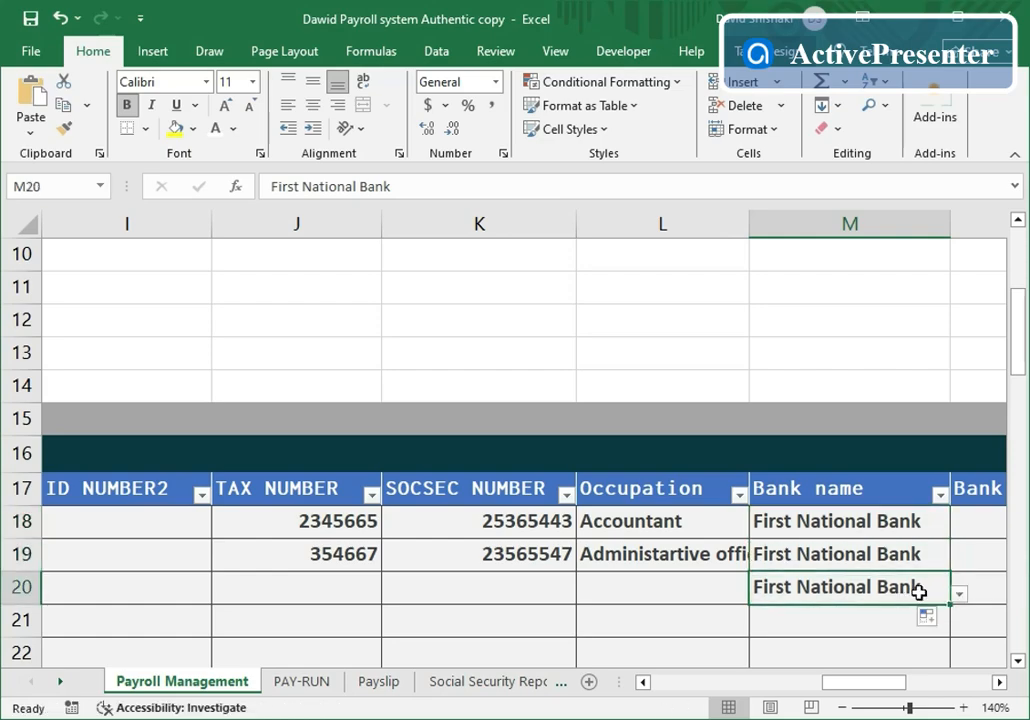
pyautogui.press('Delete')
pyautogui.click(905, 560)
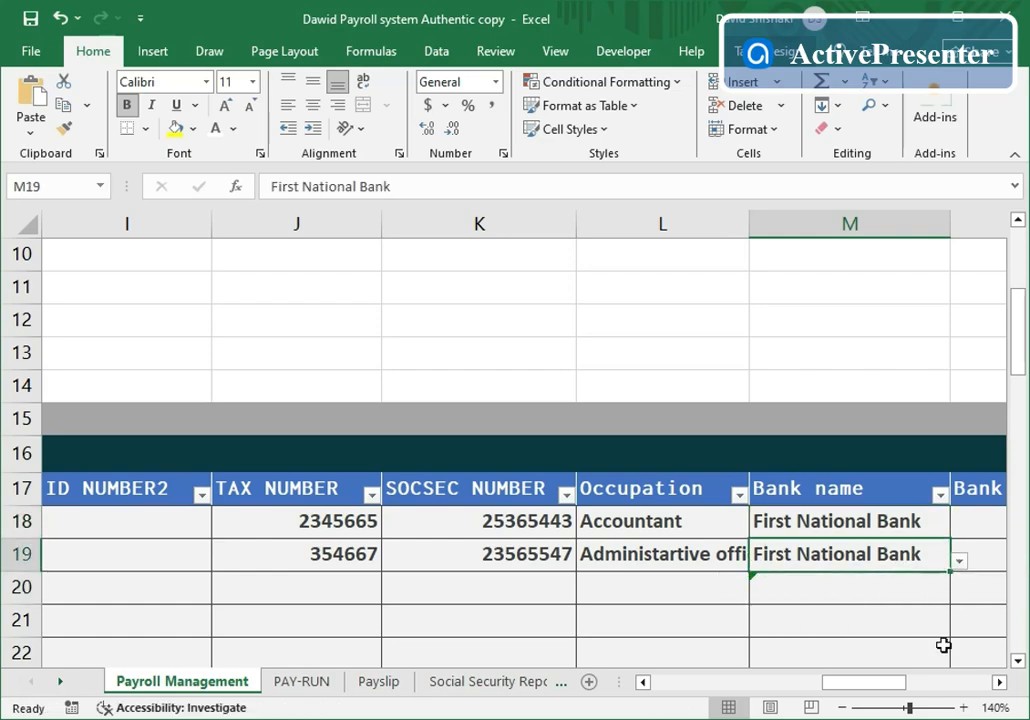
pyautogui.click(960, 563)
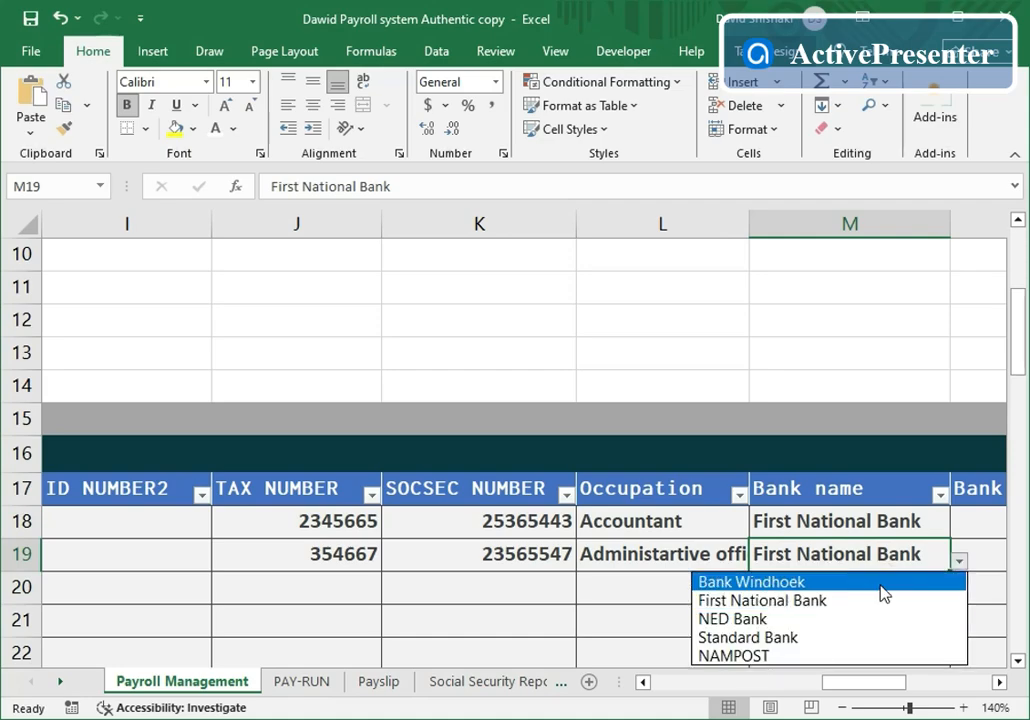
pyautogui.click(826, 586)
# - Enter the second employee's bank account number and address Tsumeb
pyautogui.click(1000, 683)
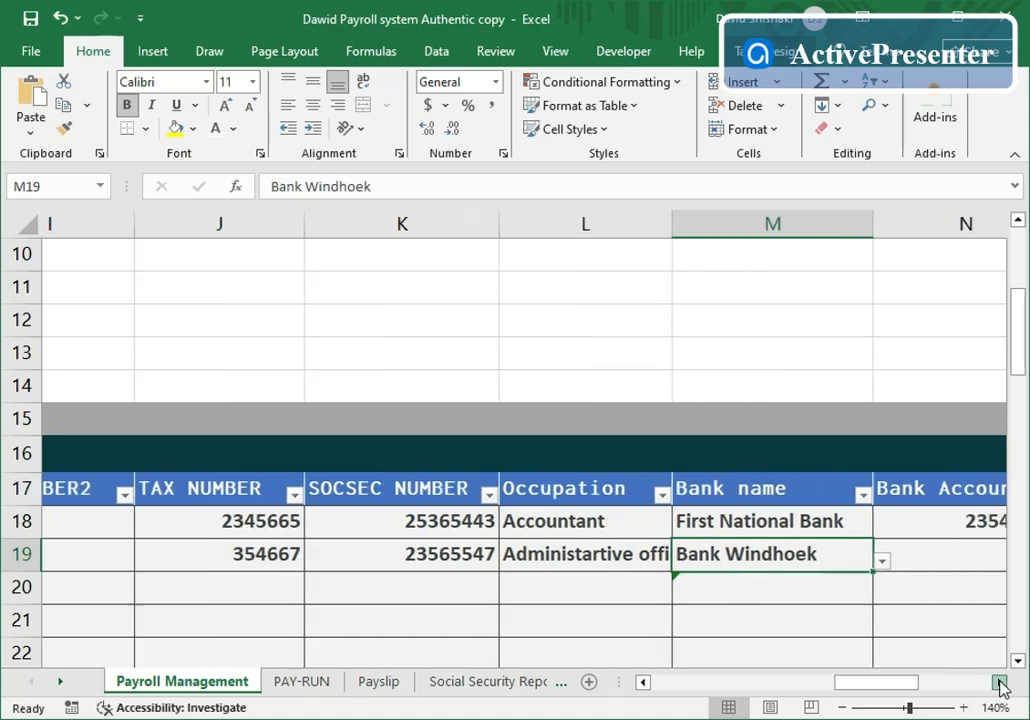
pyautogui.click(1000, 683)
pyautogui.click(742, 555)
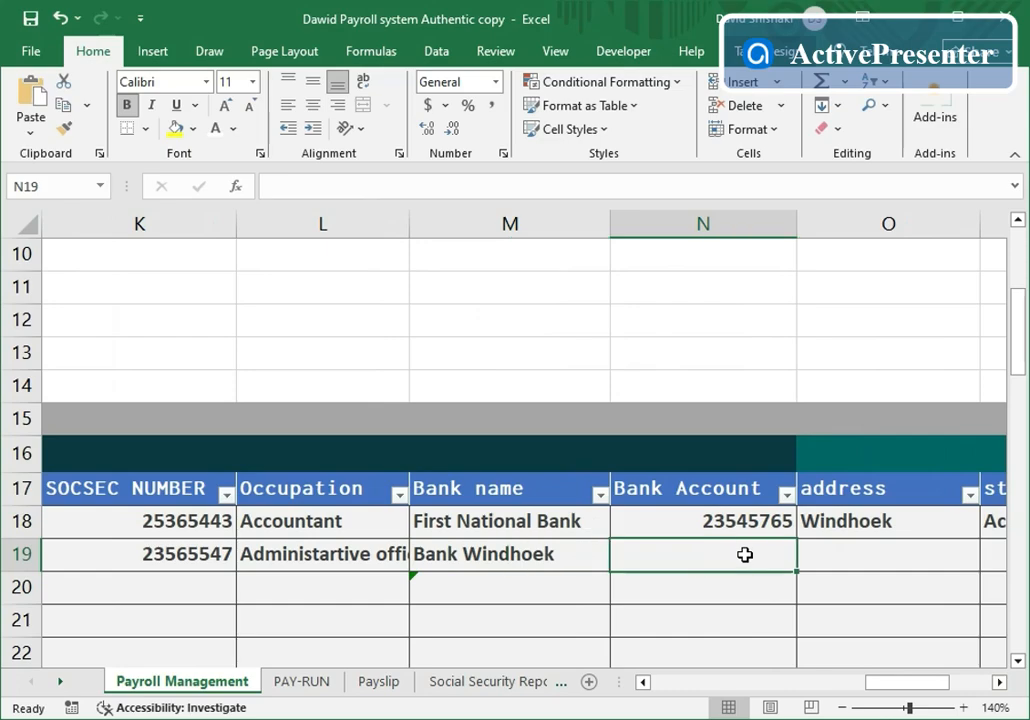
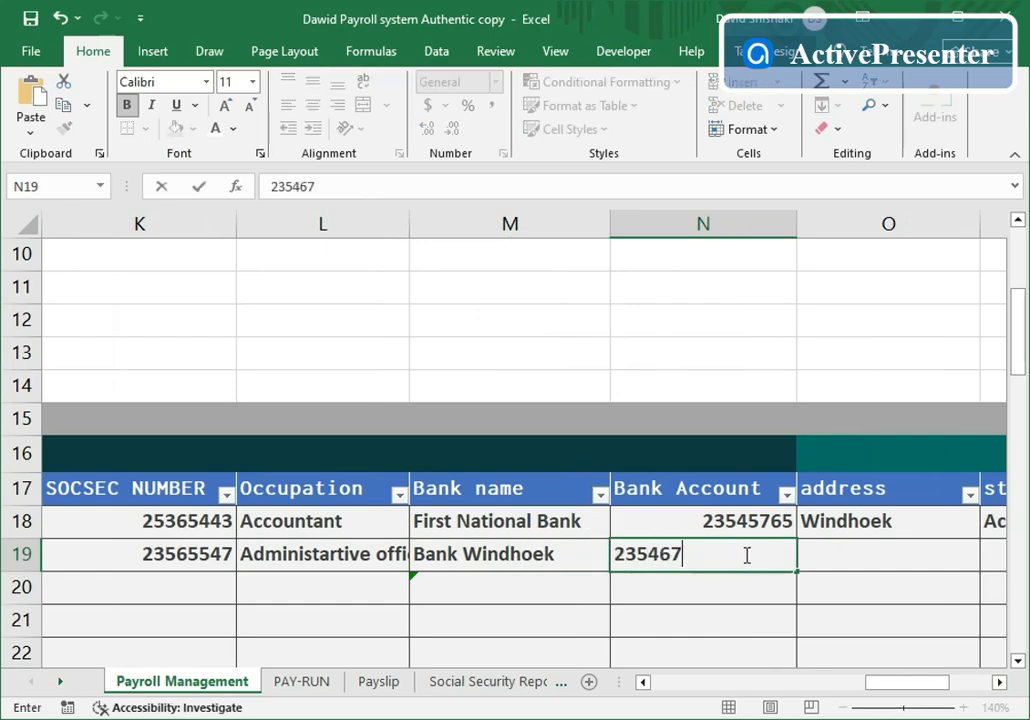
pyautogui.click(876, 553)
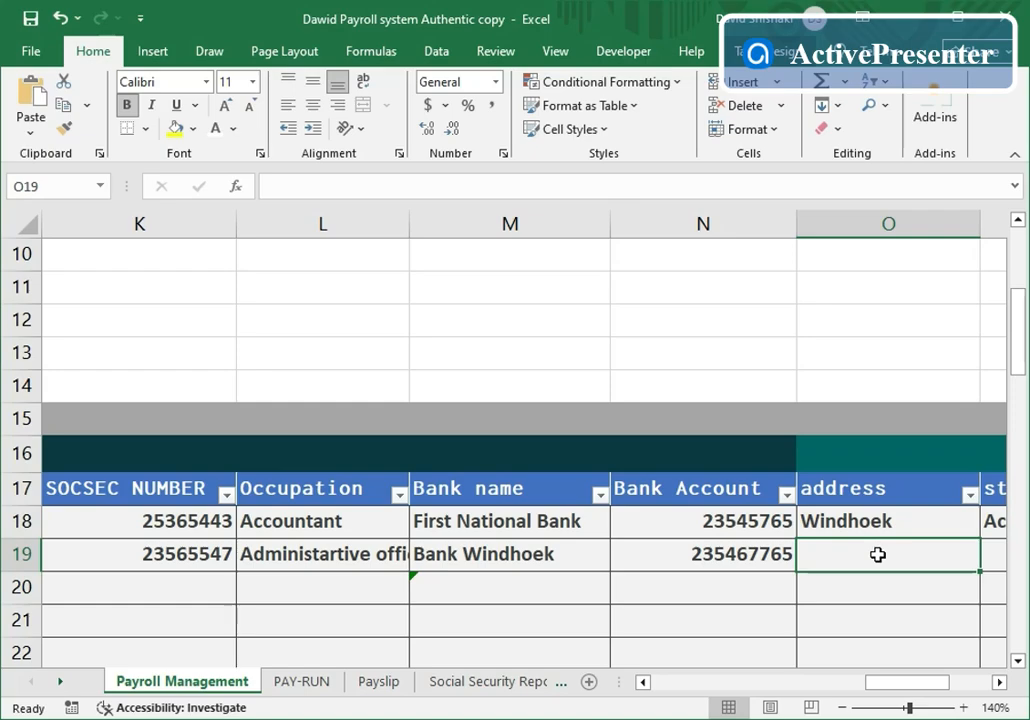
pyautogui.write('Tsu')
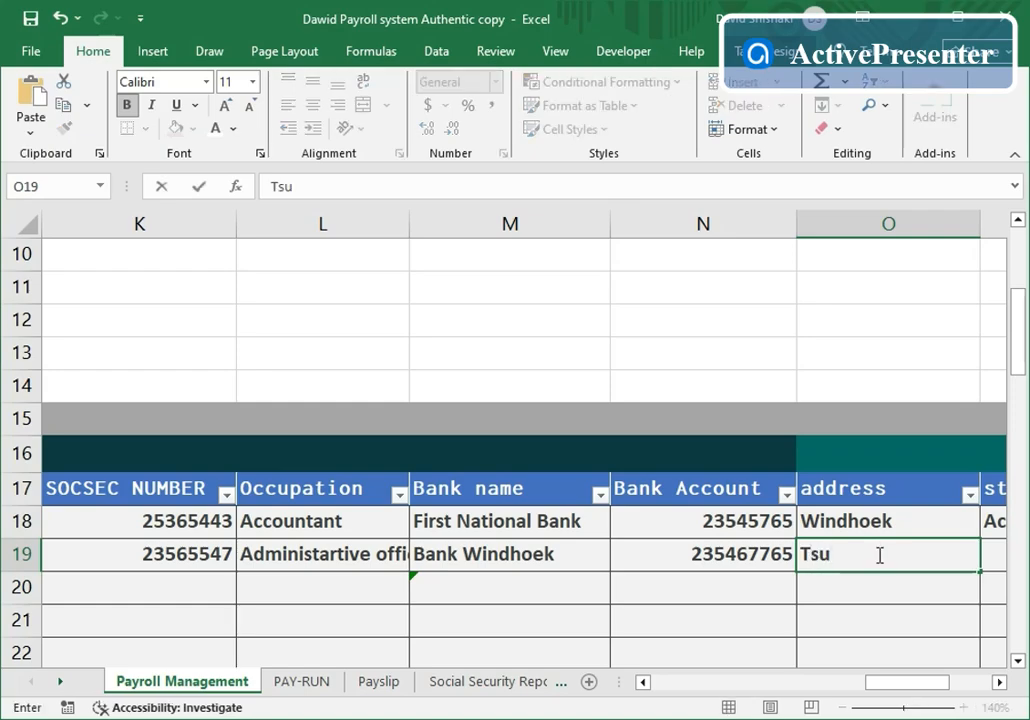
pyautogui.write('meb')
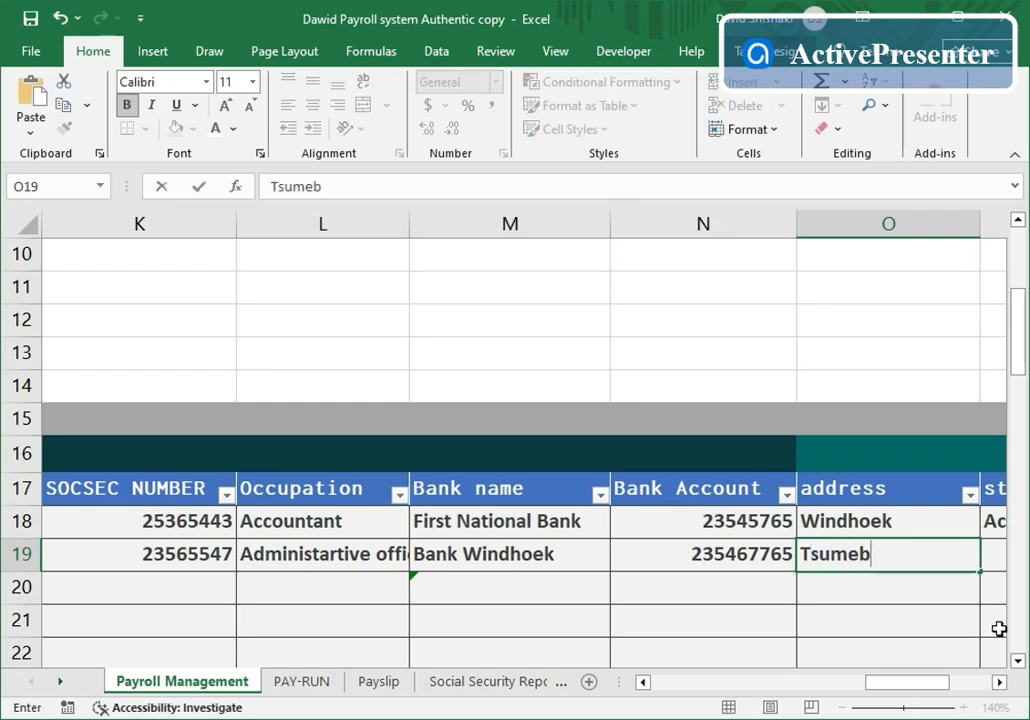
# - Fill status Active down from P18 into P19
pyautogui.click(999, 682)
pyautogui.click(999, 682)
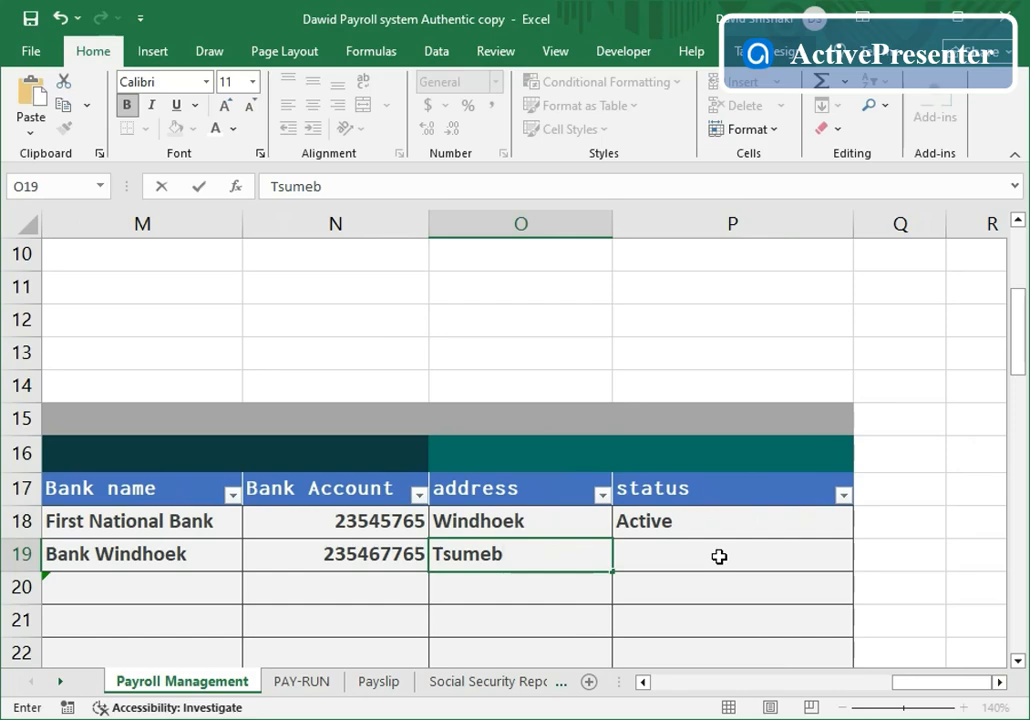
pyautogui.click(719, 557)
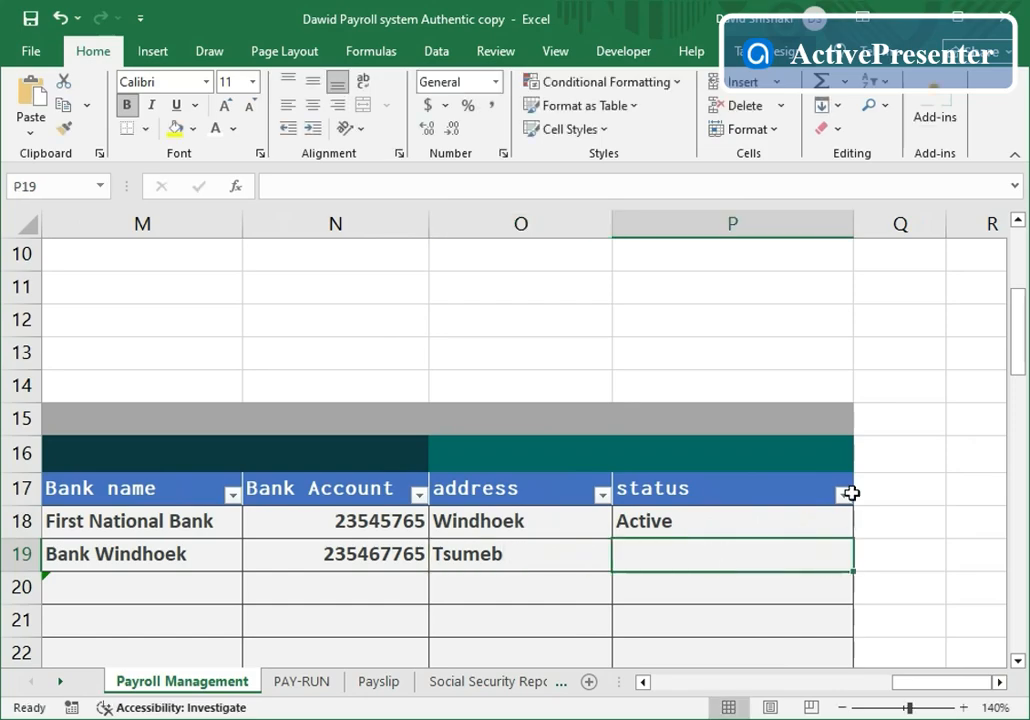
pyautogui.click(803, 528)
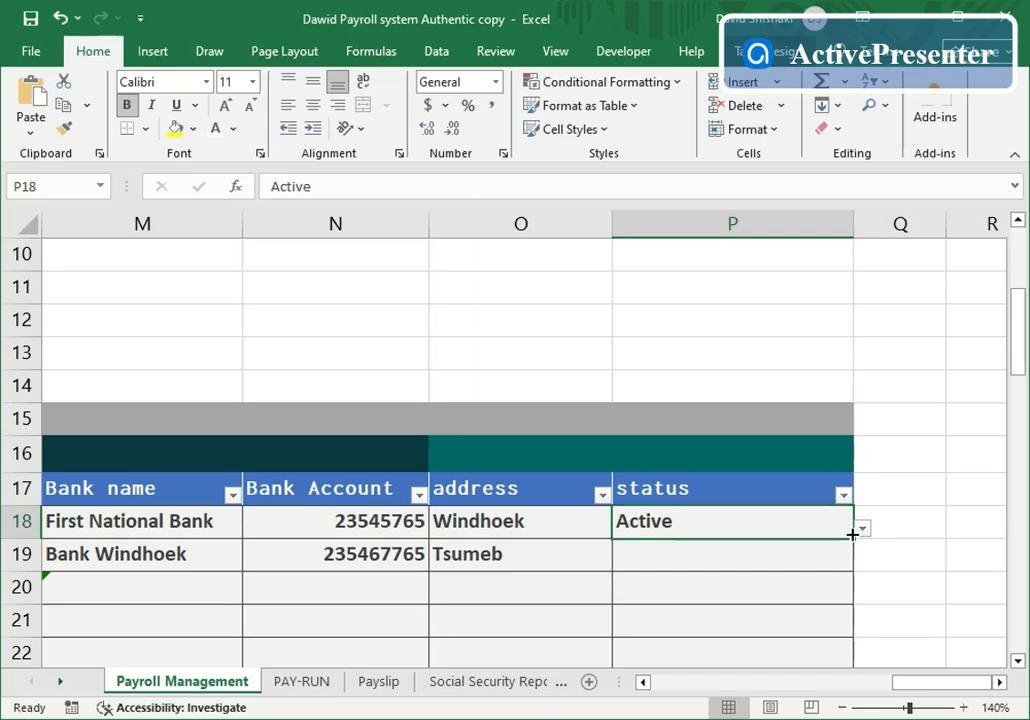
pyautogui.moveTo(853, 538); pyautogui.dragTo(821, 559)
pyautogui.click(683, 596)
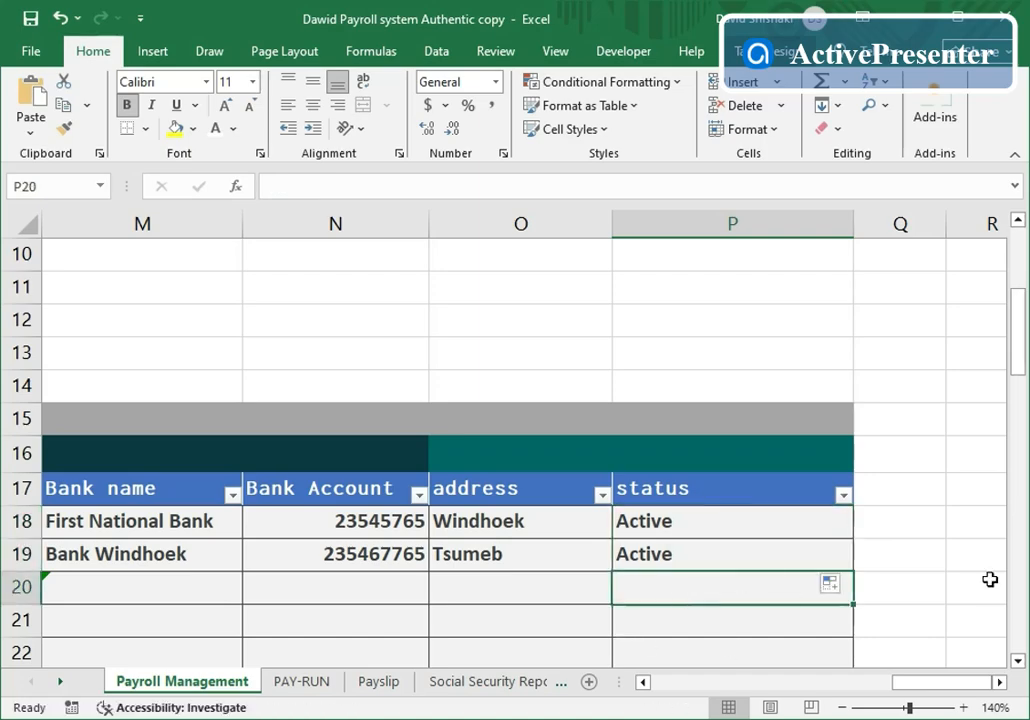
# - On the PAY-RUN sheet, enter employee code 2200 in A9
pyautogui.click(310, 684)
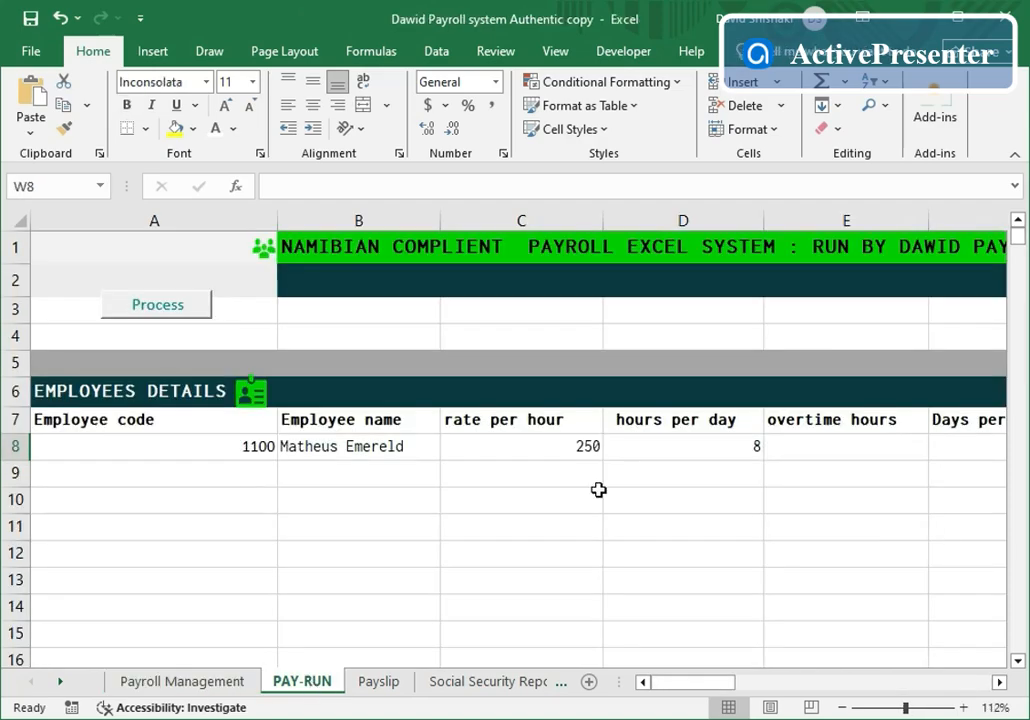
pyautogui.click(256, 473)
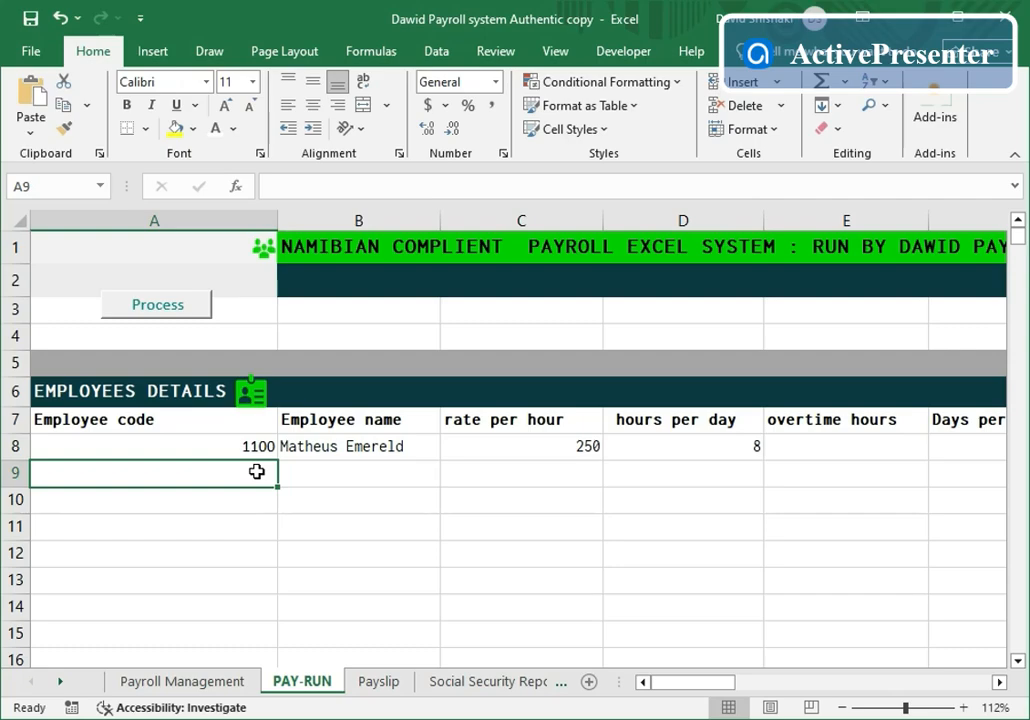
pyautogui.write('2200')
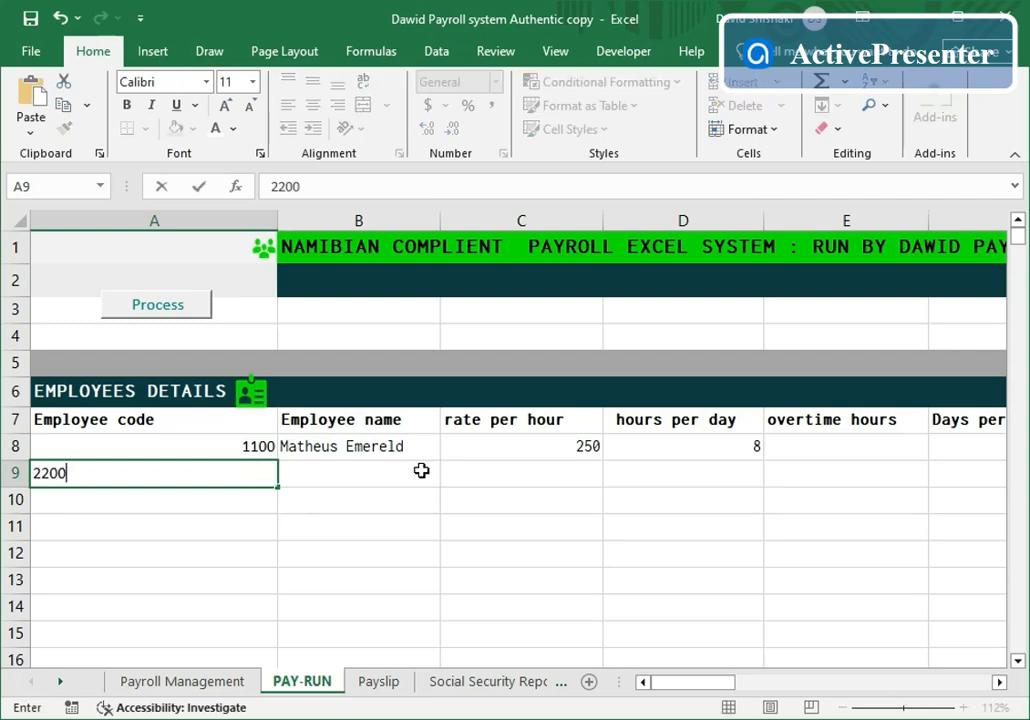
pyautogui.click(380, 527)
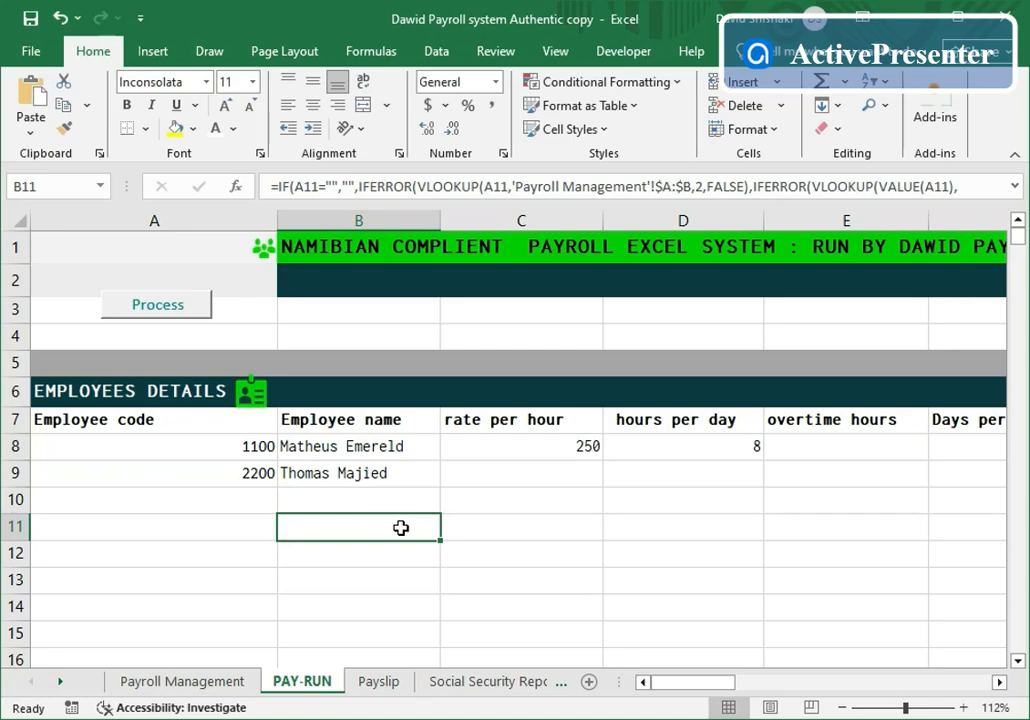
# - Set rate 200 per hour, 8 hours per day and 21.67 days per month
pyautogui.click(570, 477)
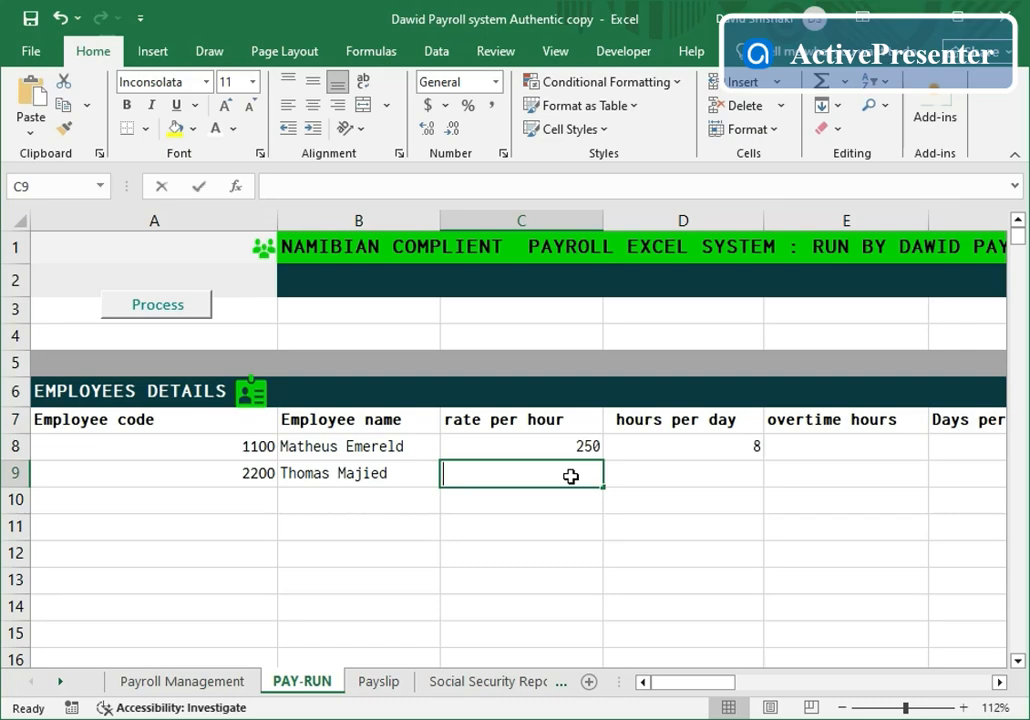
pyautogui.write('200')
pyautogui.click(747, 476)
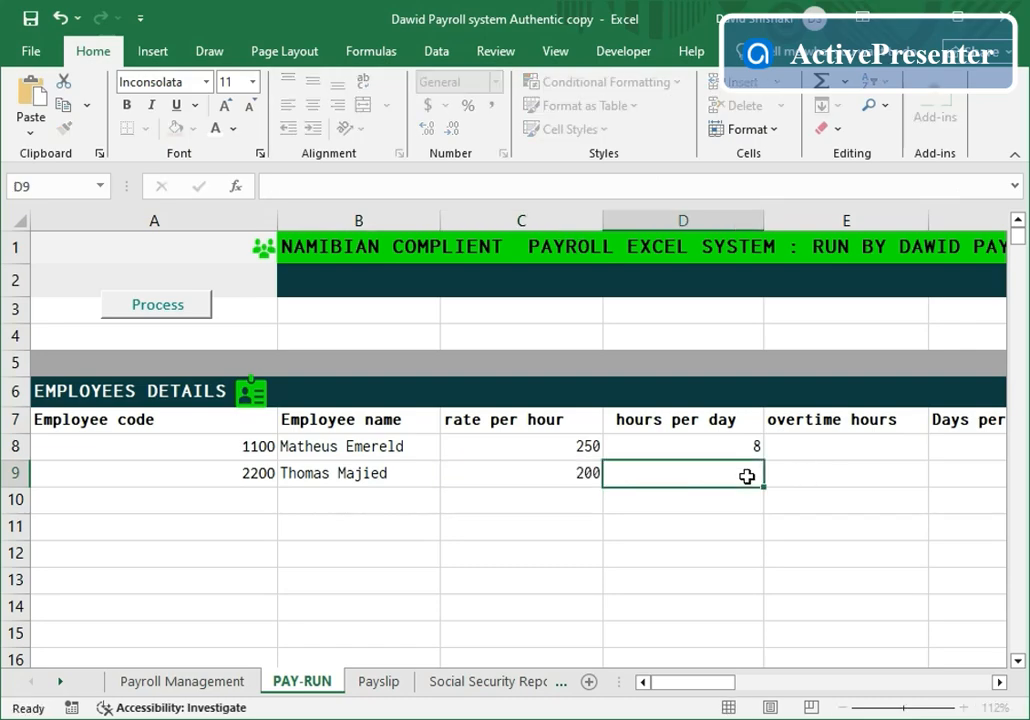
pyautogui.write('8')
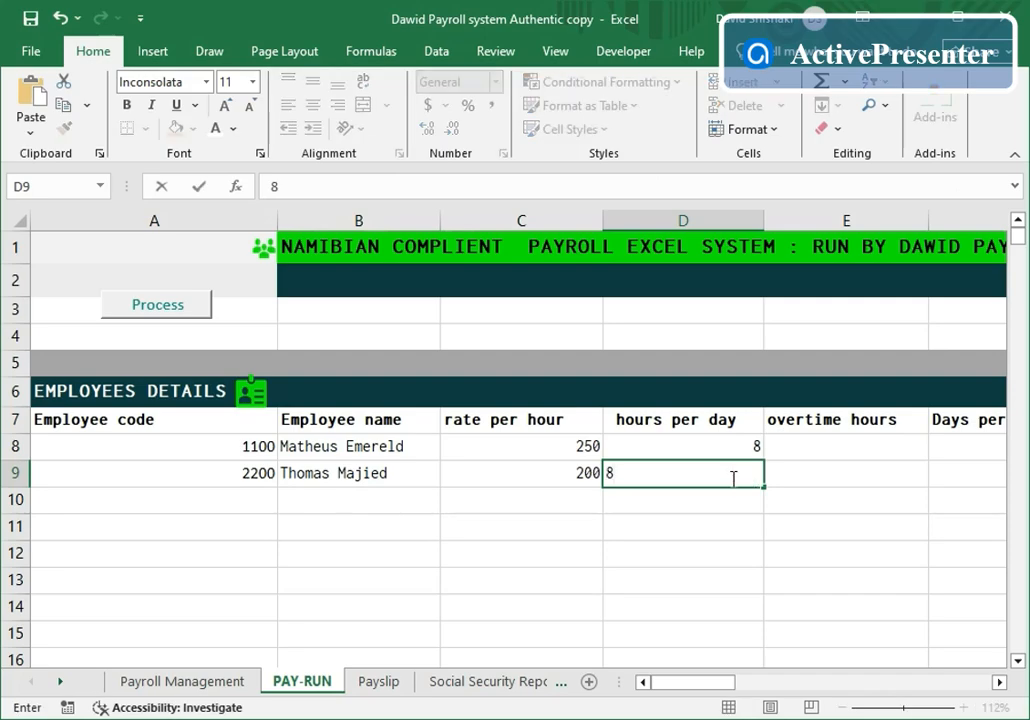
pyautogui.click(1000, 682)
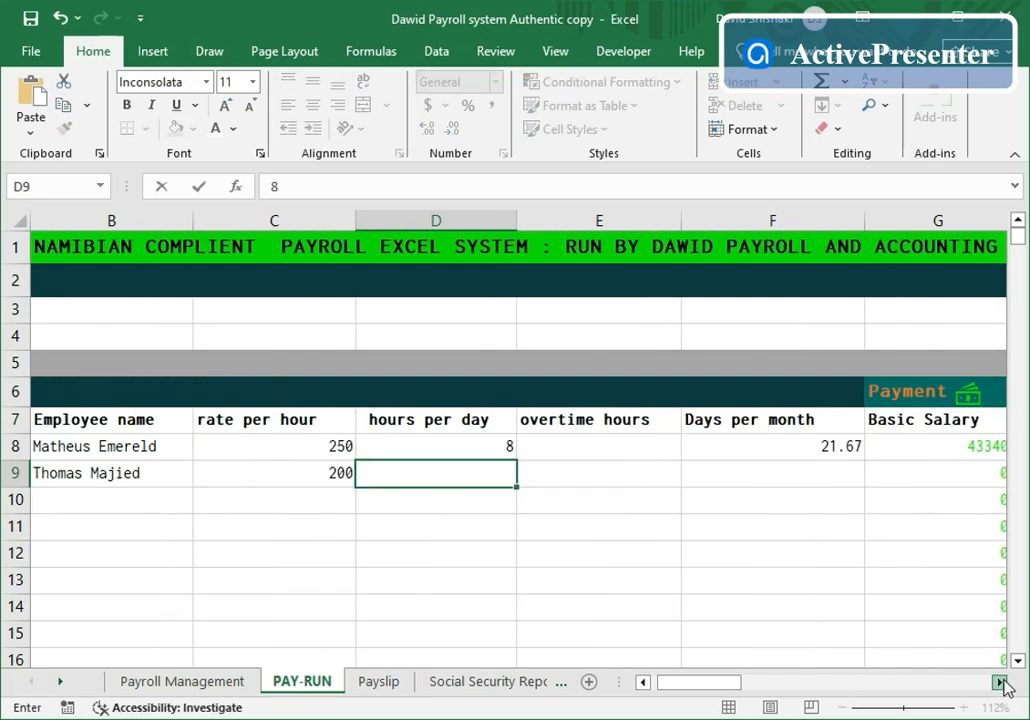
pyautogui.click(1000, 682)
pyautogui.click(598, 476)
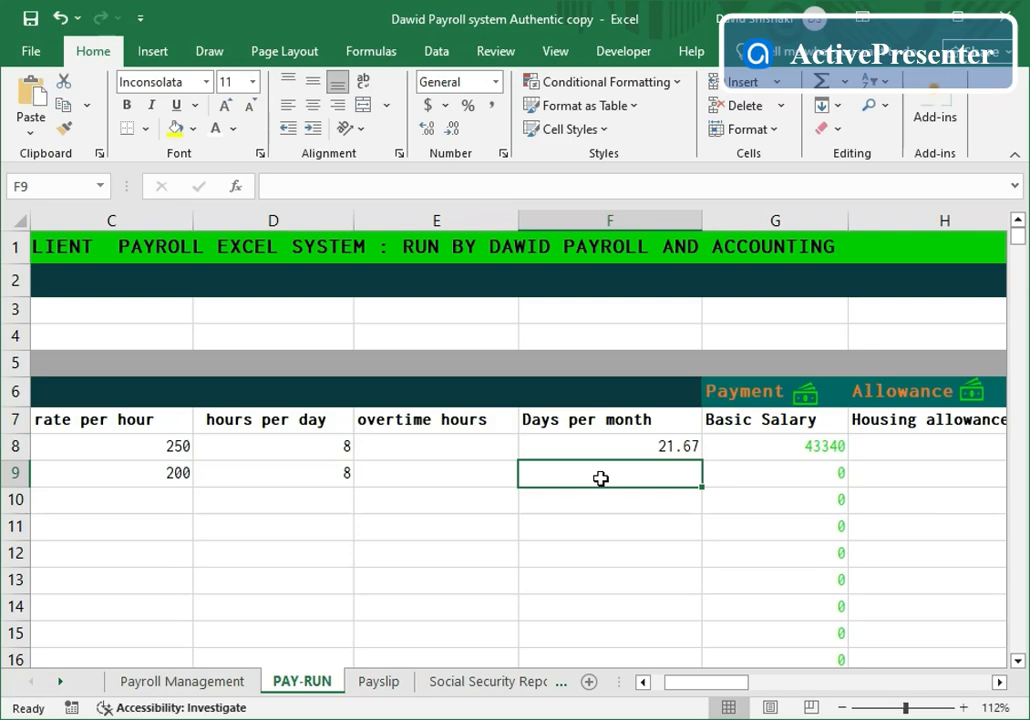
pyautogui.write('21.')
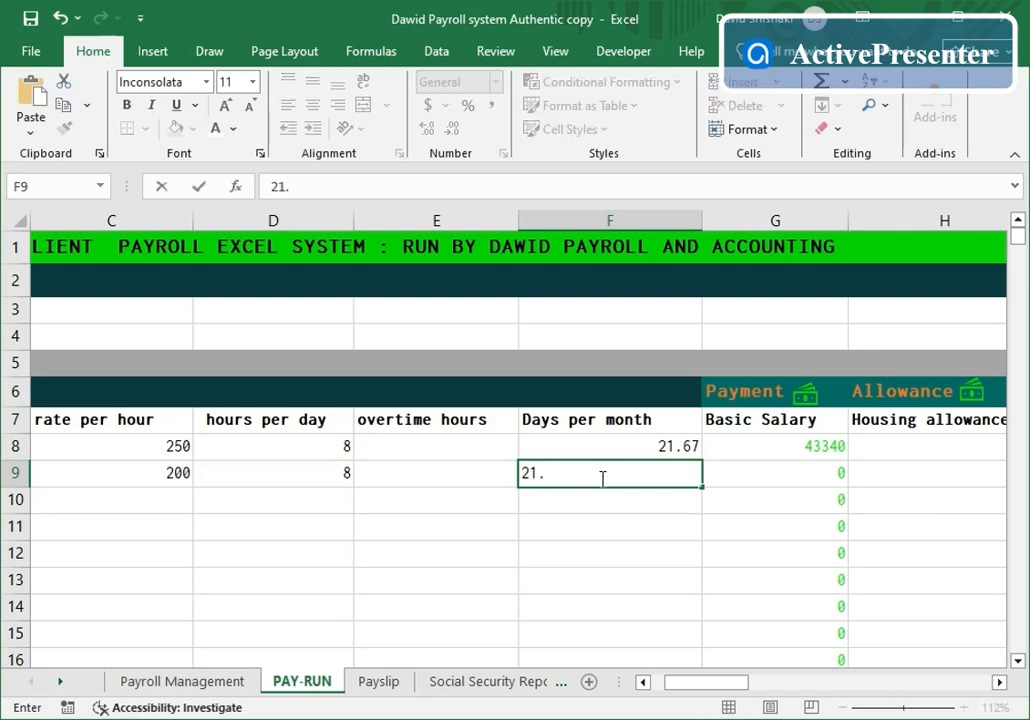
pyautogui.write('67')
pyautogui.click(755, 587)
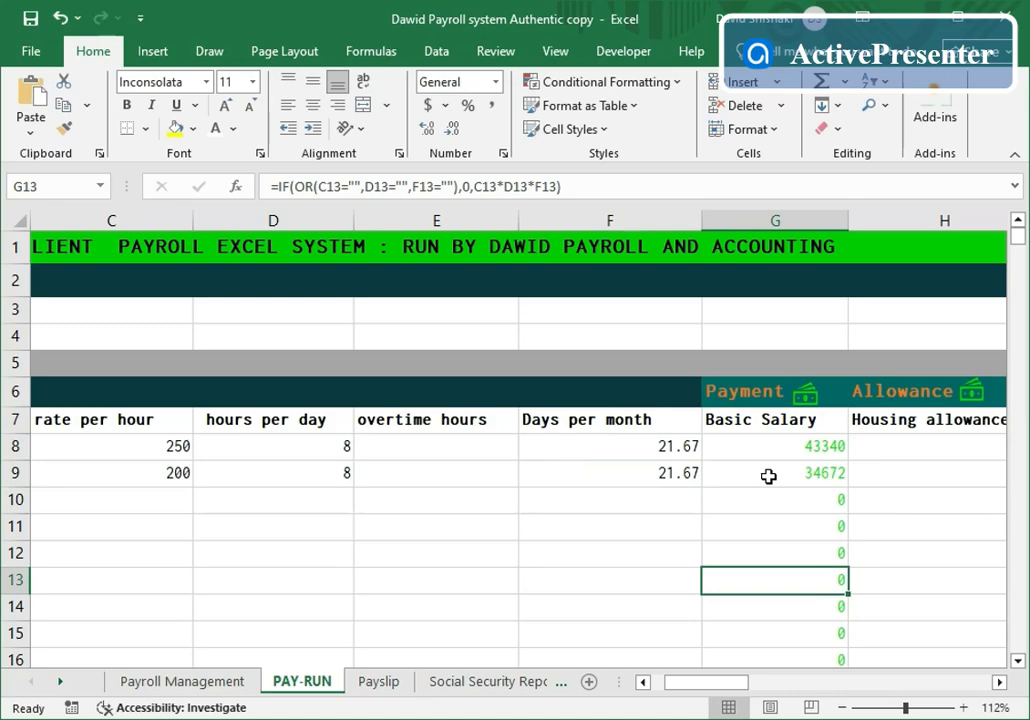
# - Enter housing allowance 2500 and transport allowance 900, giving gross income 38072
pyautogui.click(999, 682)
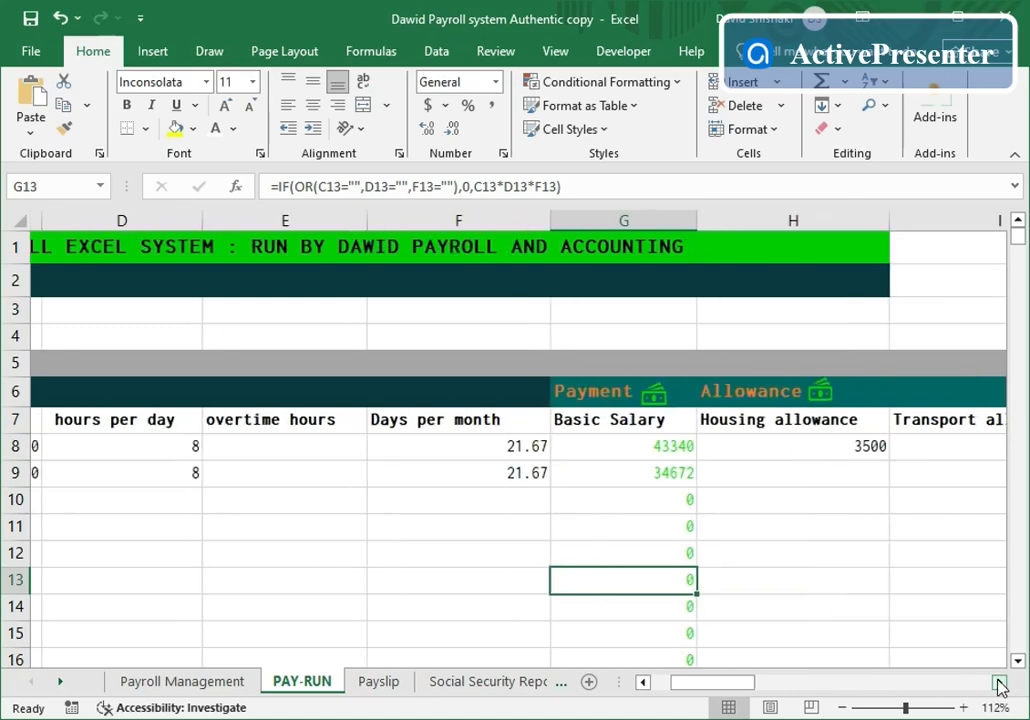
pyautogui.click(999, 682)
pyautogui.click(999, 682)
pyautogui.click(508, 475)
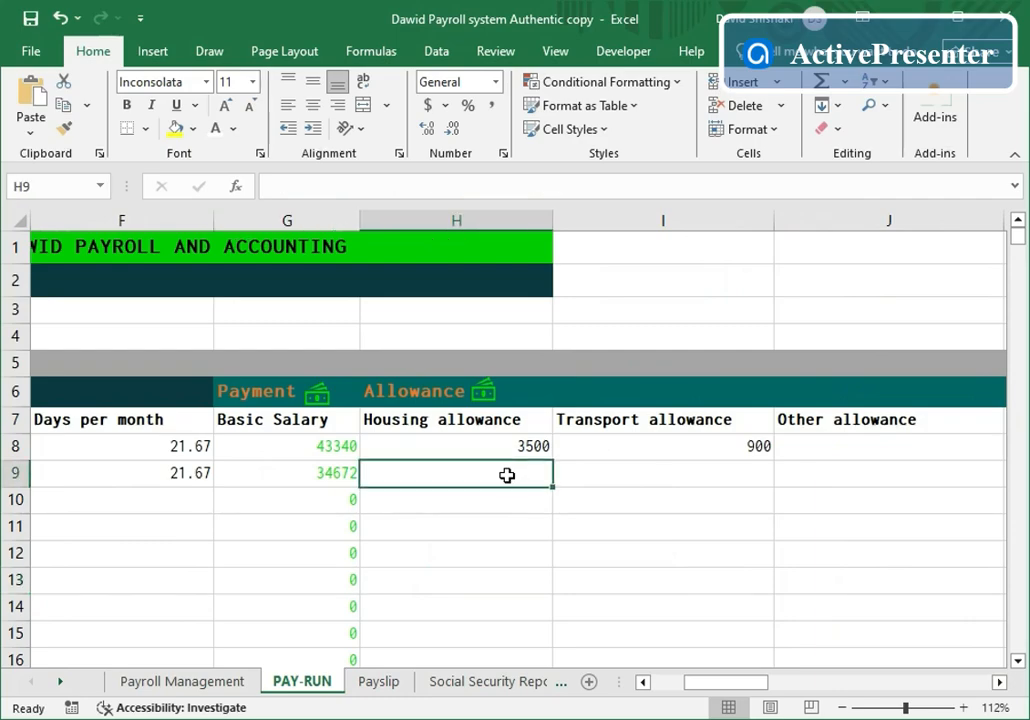
pyautogui.write('2500')
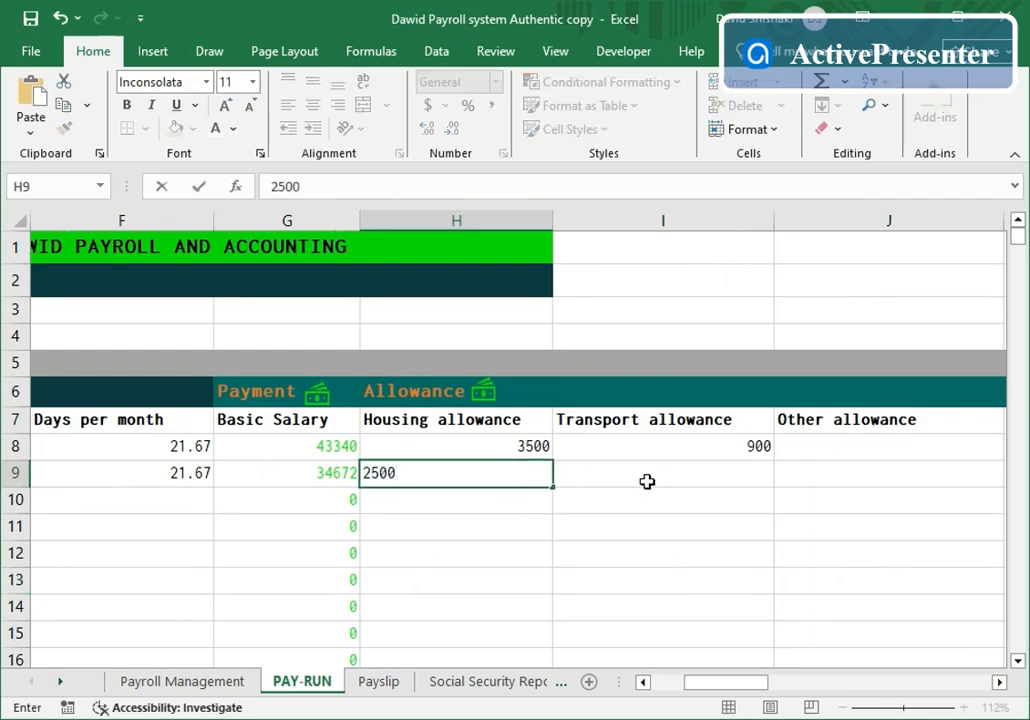
pyautogui.click(749, 477)
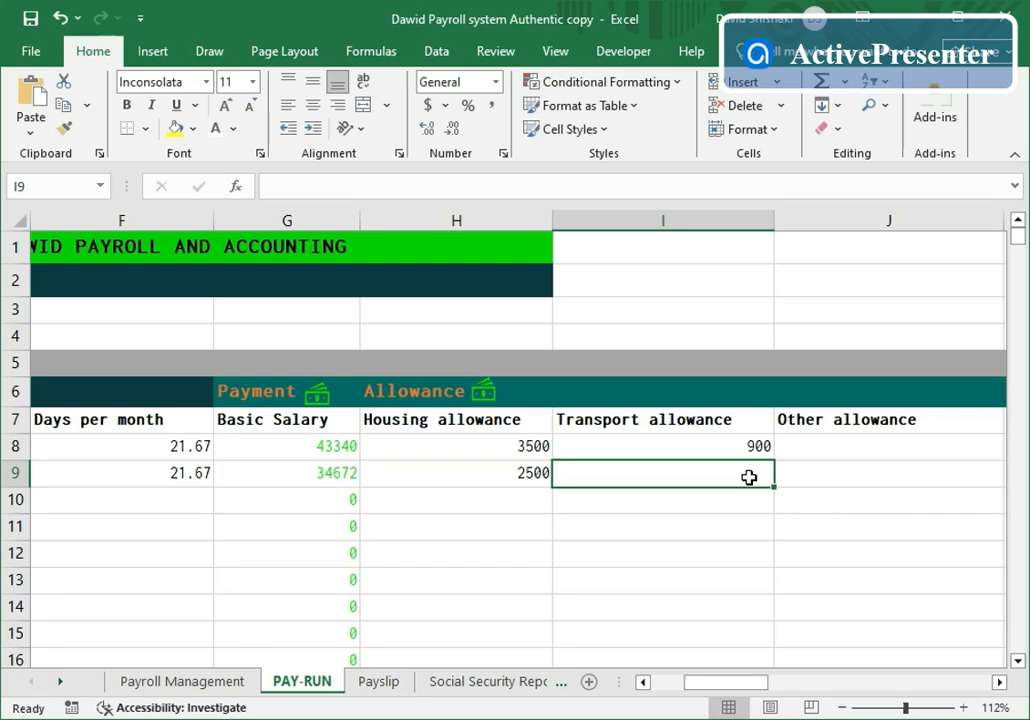
pyautogui.write('900')
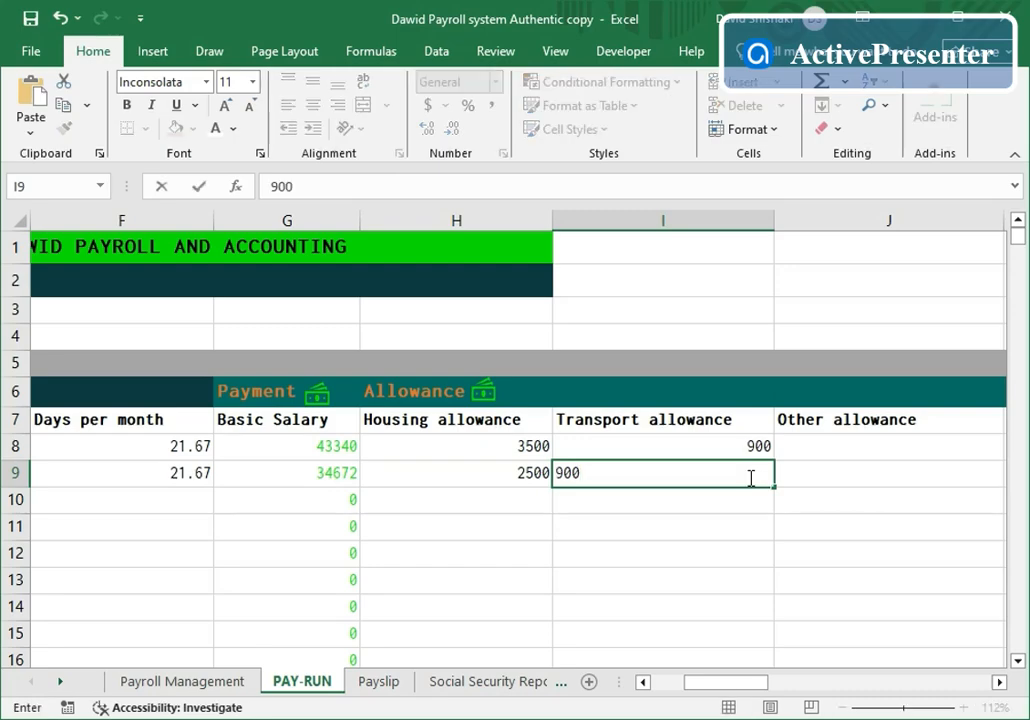
pyautogui.click(998, 682)
pyautogui.click(998, 682)
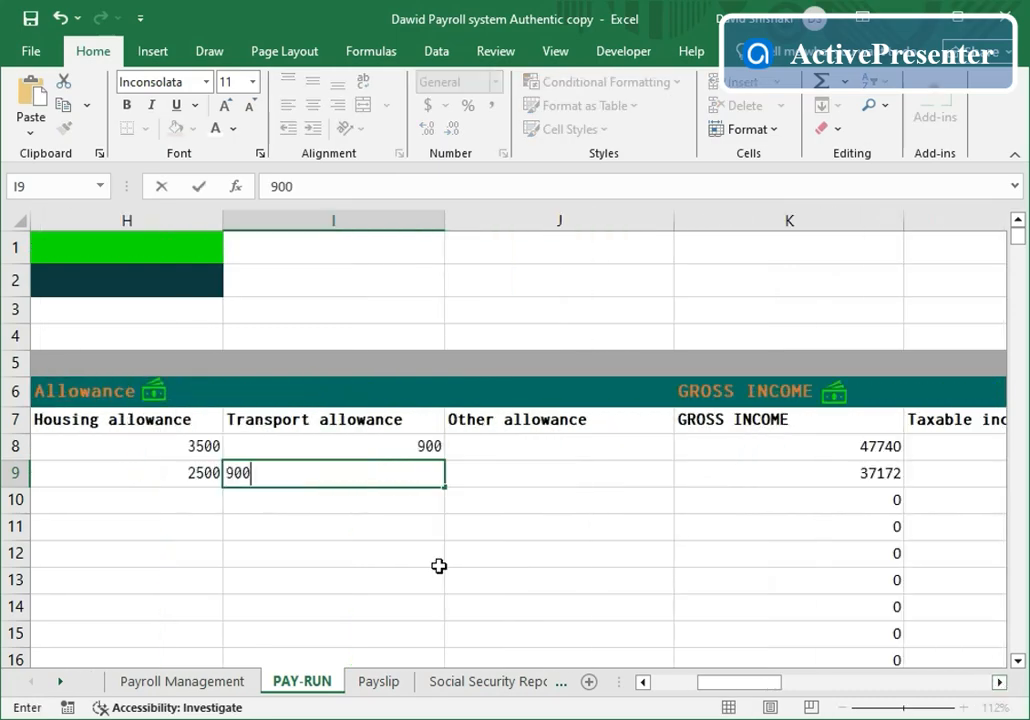
pyautogui.click(501, 580)
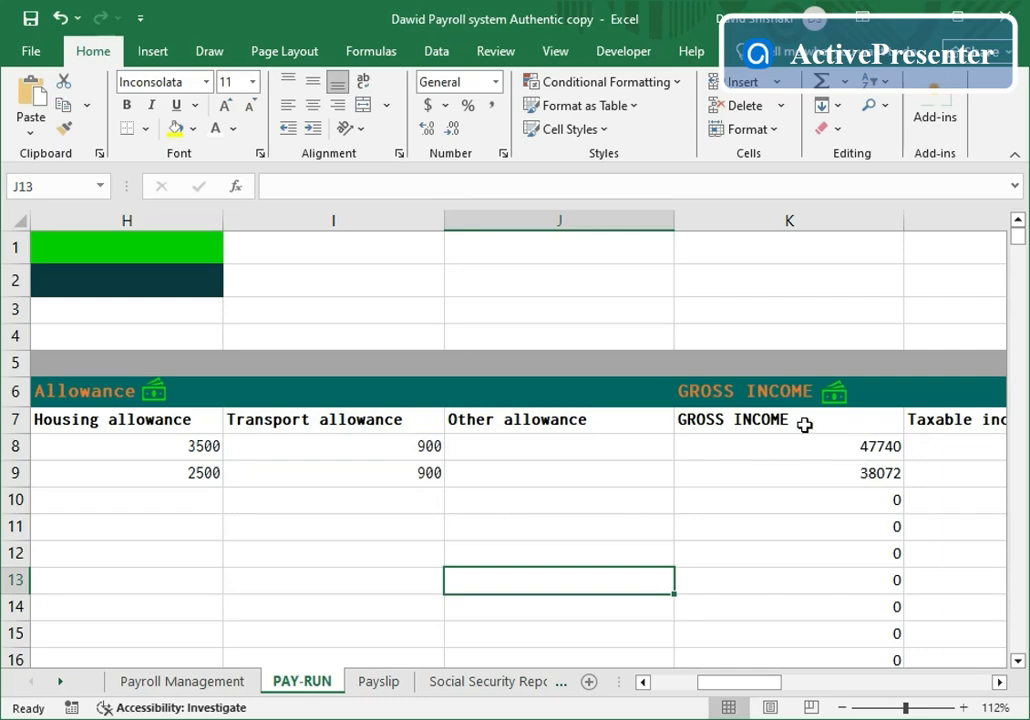
pyautogui.click(998, 682)
pyautogui.click(998, 682)
pyautogui.click(998, 682)
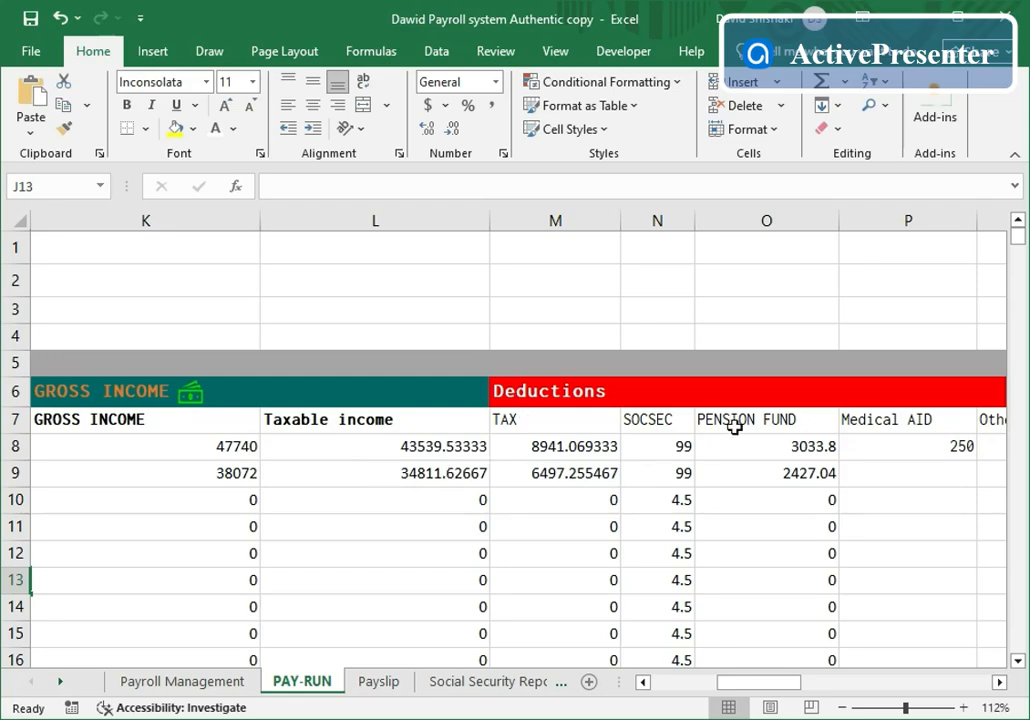
pyautogui.click(999, 682)
pyautogui.click(999, 682)
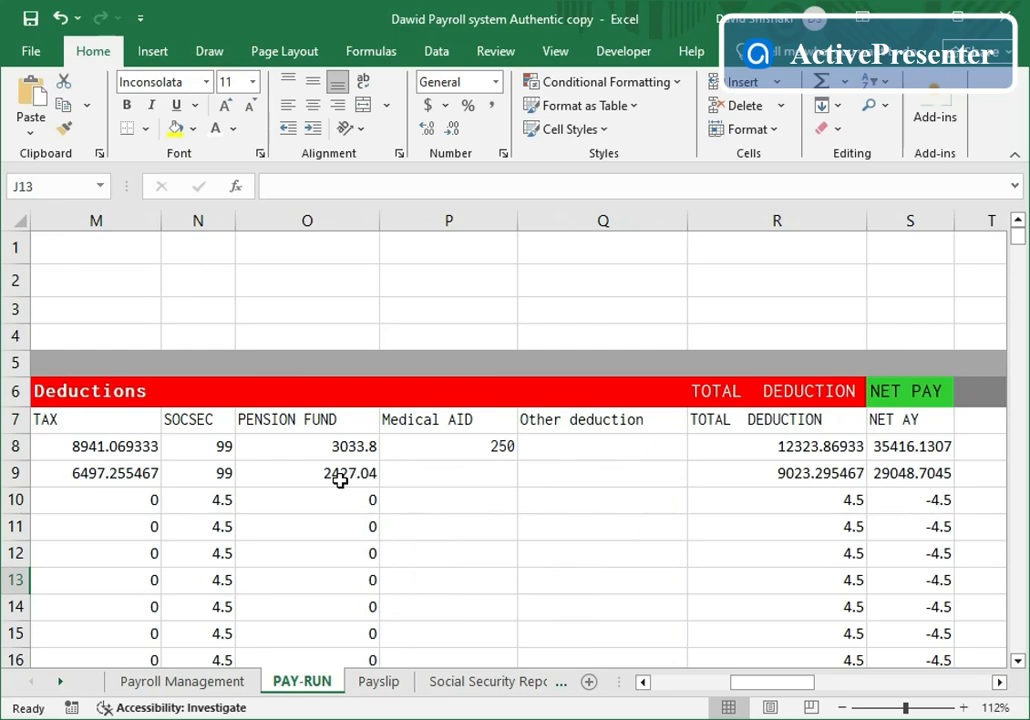
pyautogui.click(478, 472)
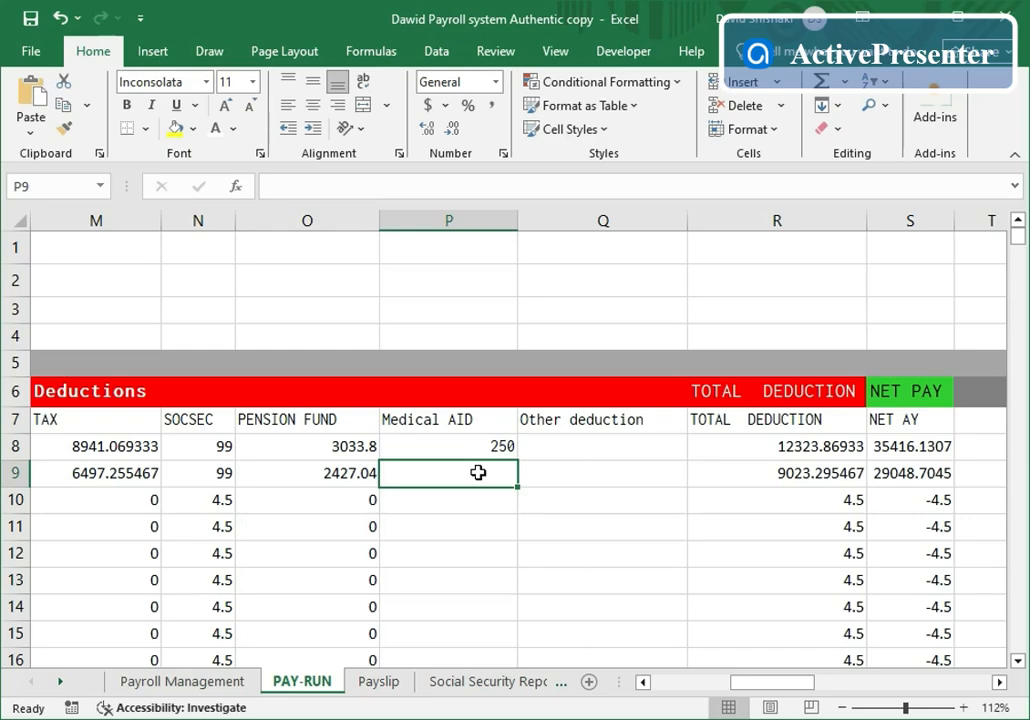
pyautogui.write('25')
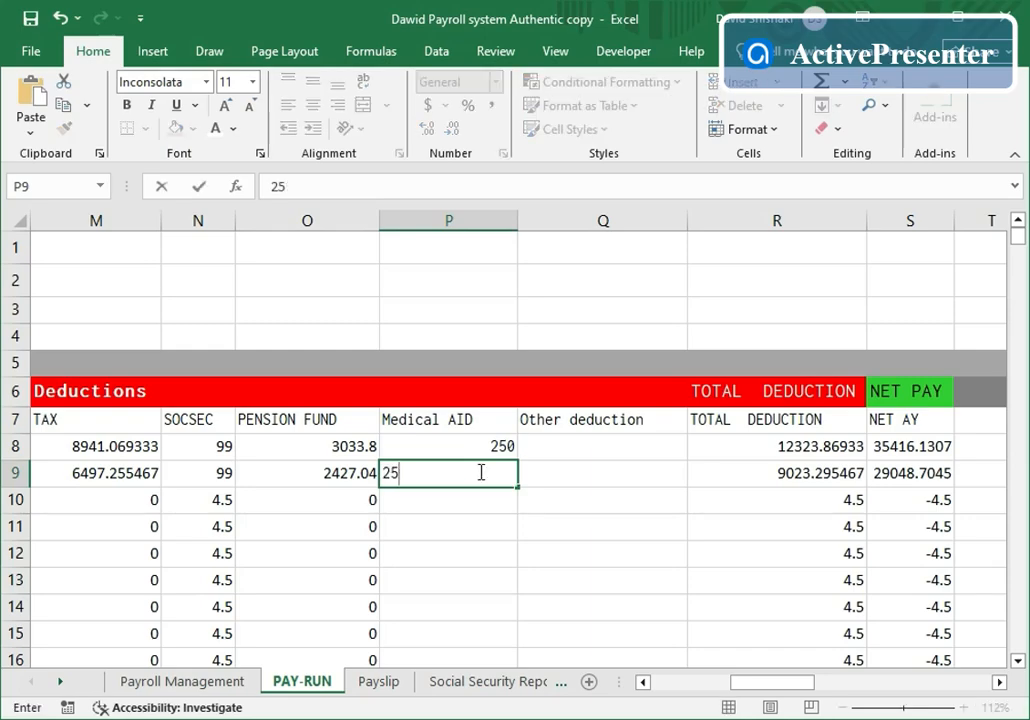
pyautogui.write('0')
pyautogui.click(579, 527)
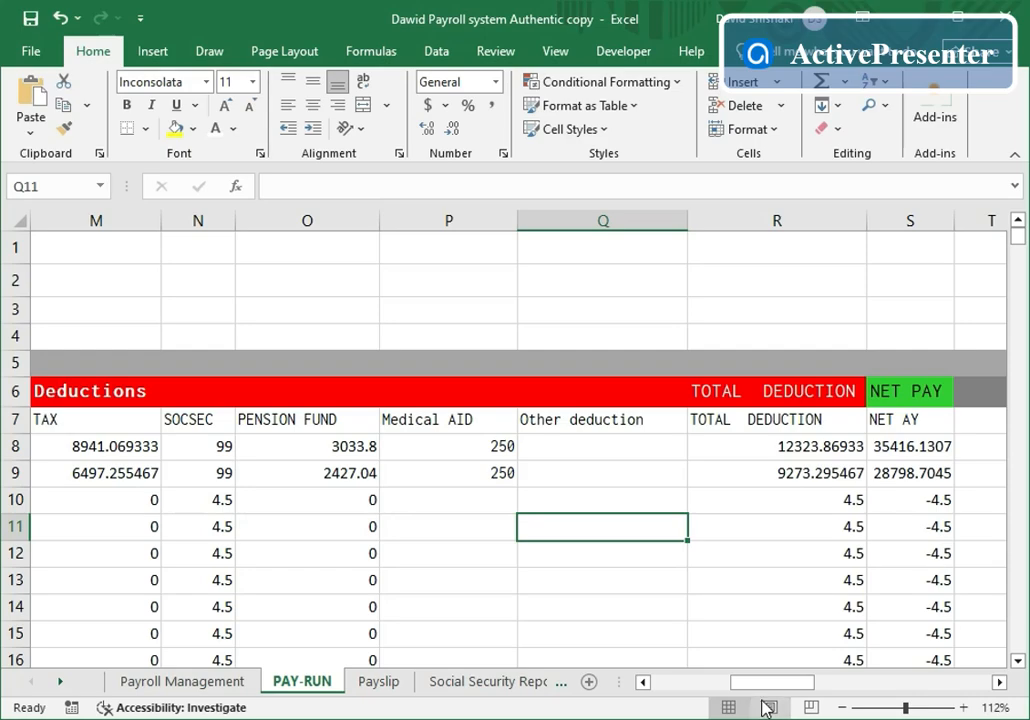
pyautogui.click(655, 683)
# - Process the pay run and confirm saving January payroll for both employees to YTD
pyautogui.click(655, 683)
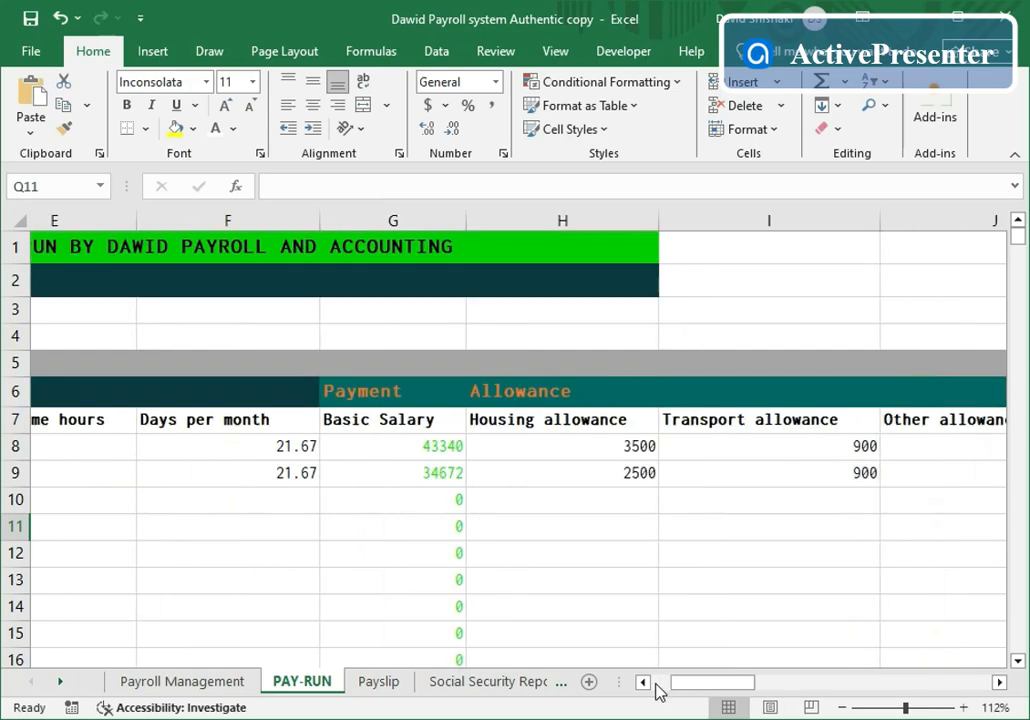
pyautogui.click(656, 684)
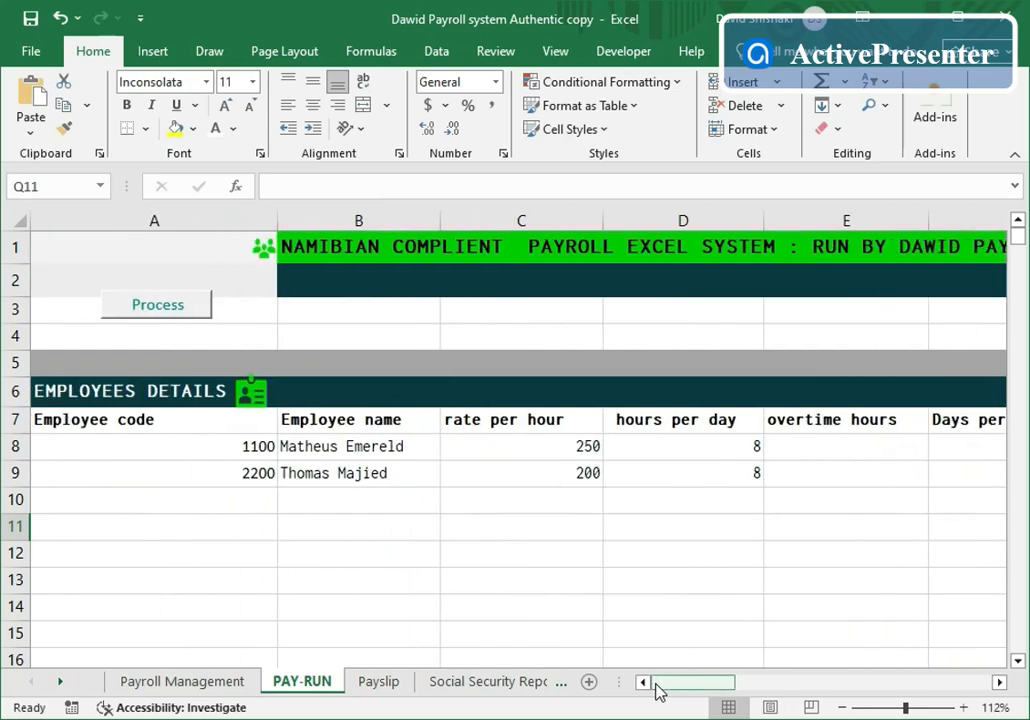
pyautogui.click(166, 314)
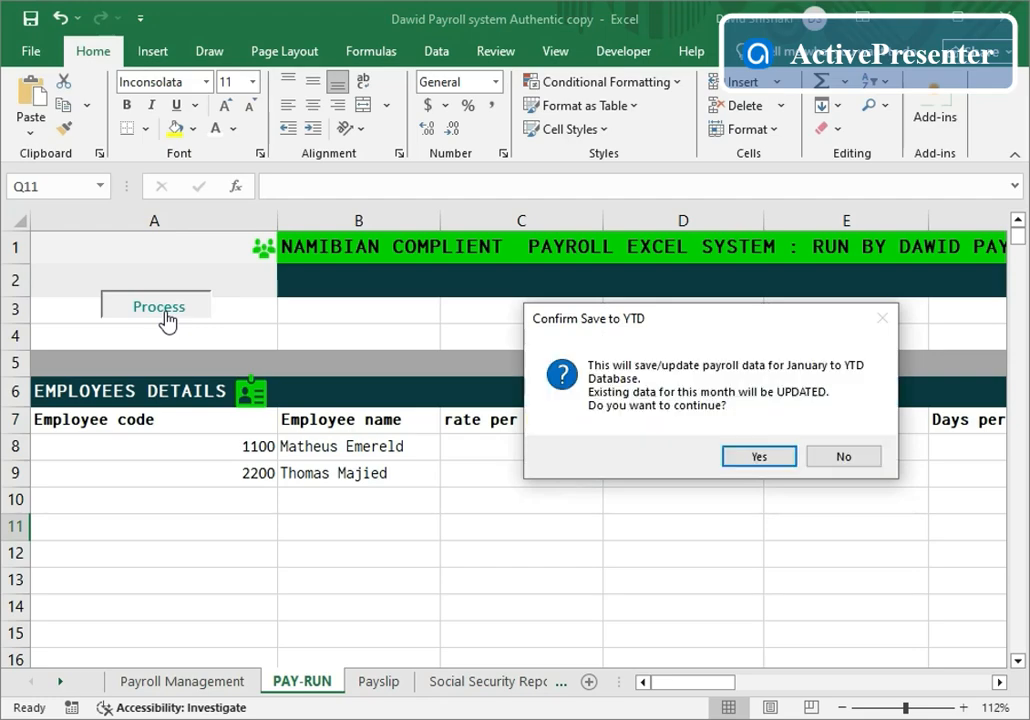
pyautogui.click(755, 457)
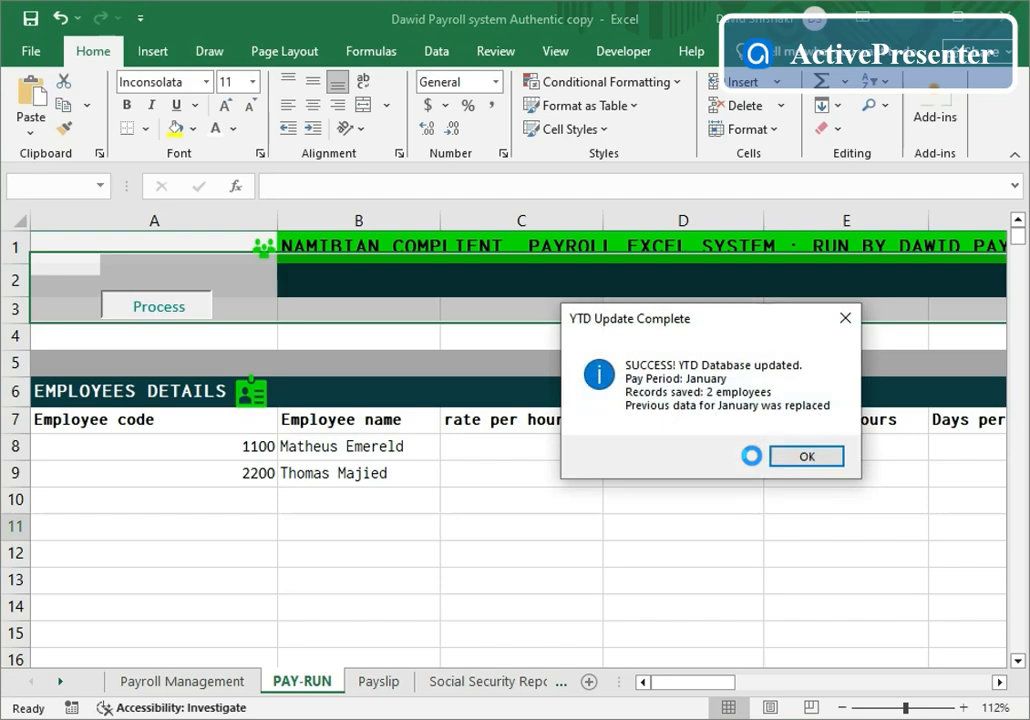
pyautogui.click(797, 458)
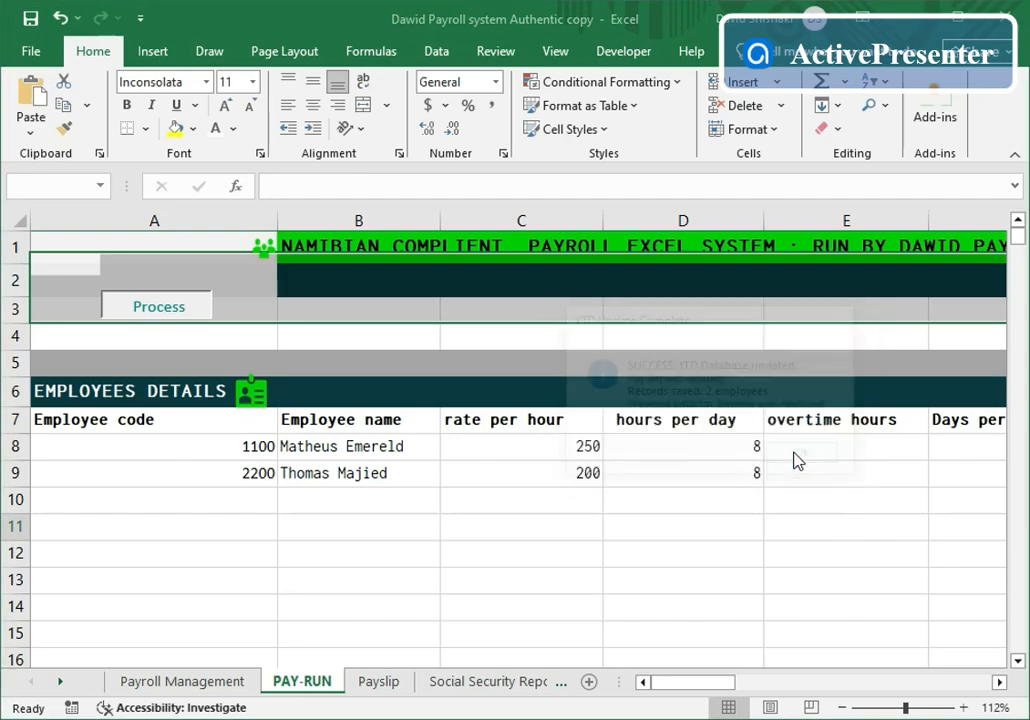
# - Change the Payslip employee code in E4 to 2200, showing gross pay 38072
pyautogui.click(378, 683)
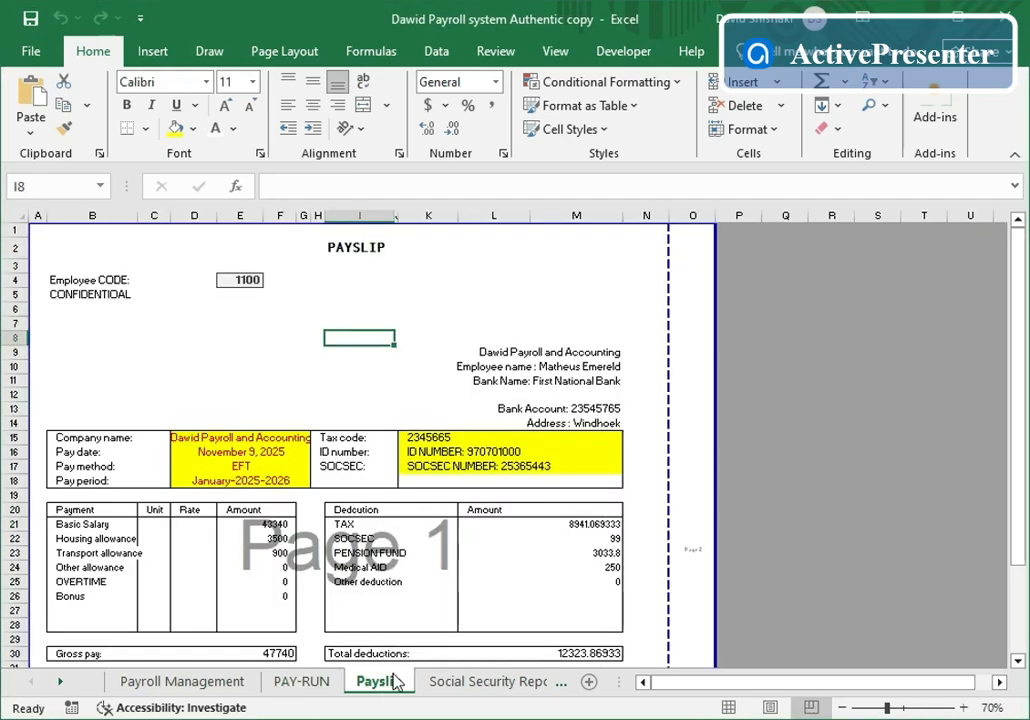
pyautogui.click(240, 282)
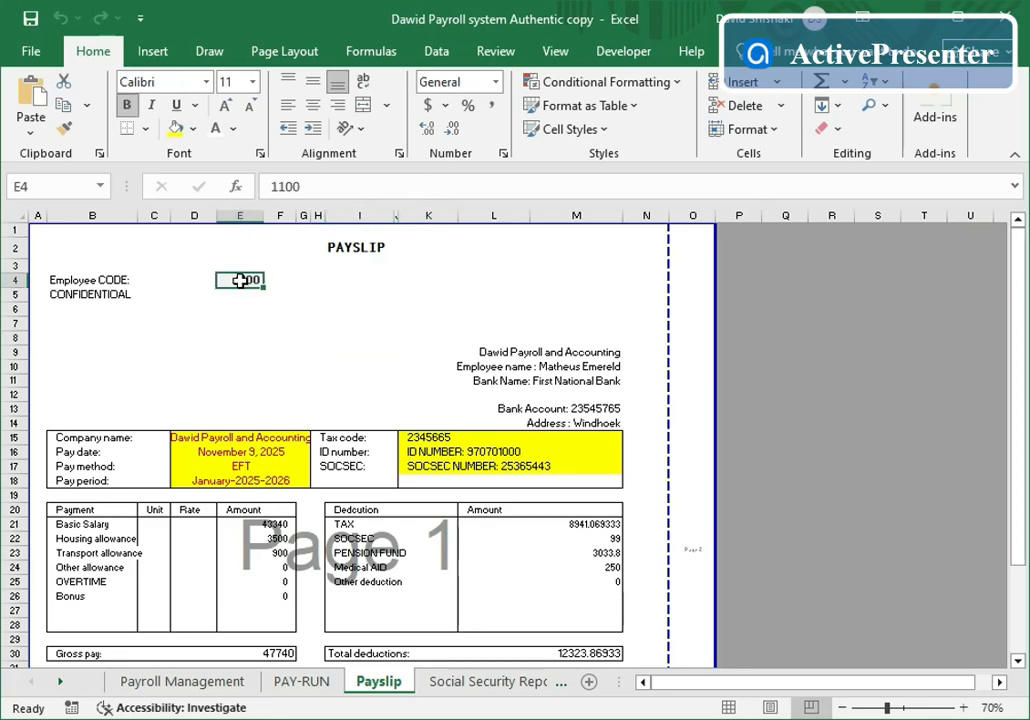
pyautogui.press('BackSpace')
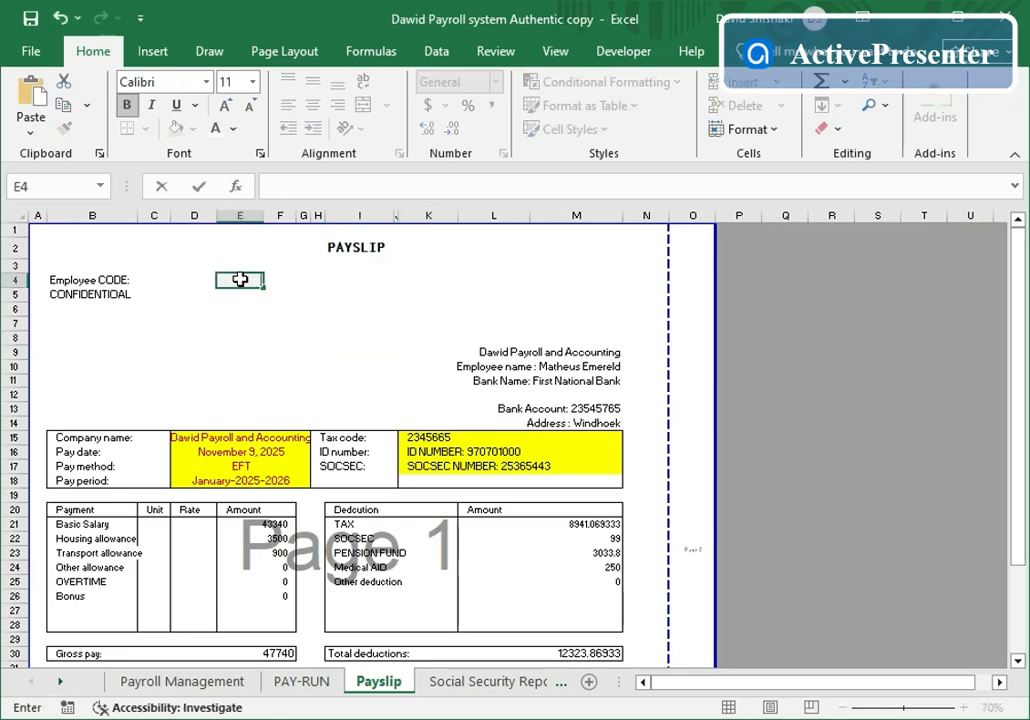
pyautogui.write('2200')
pyautogui.click(361, 378)
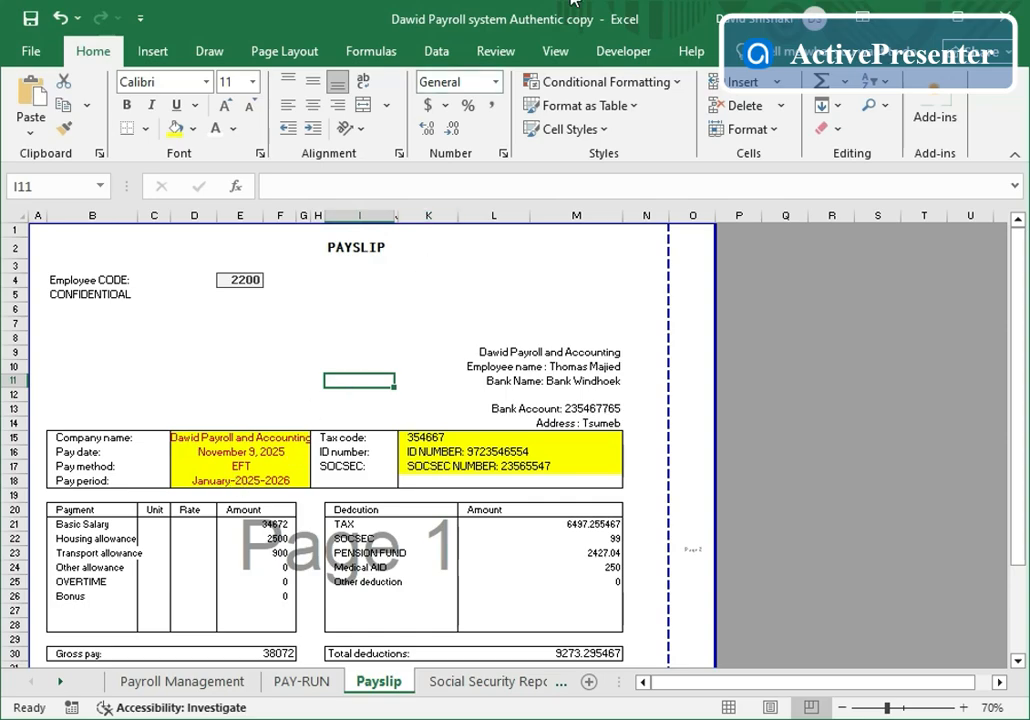
pyautogui.click(497, 681)
# - Add employee code 2200 in A13 of the Social Security Report and check the totals
pyautogui.scroll(3, 356, 428)
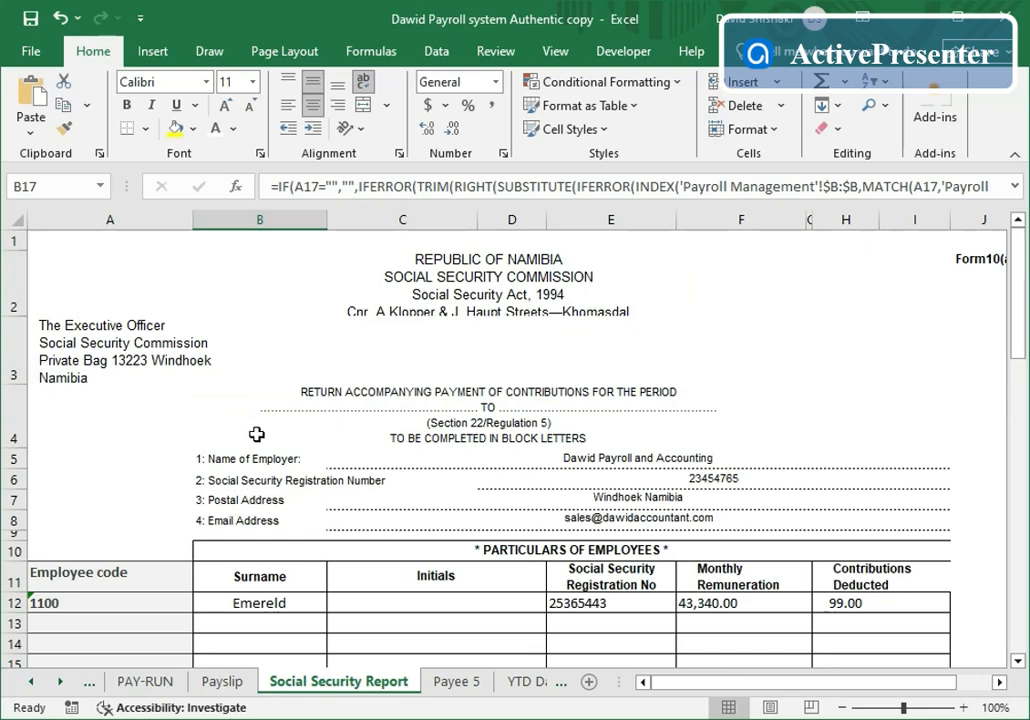
pyautogui.scroll(-4, 207, 329)
pyautogui.scroll(1, 161, 291)
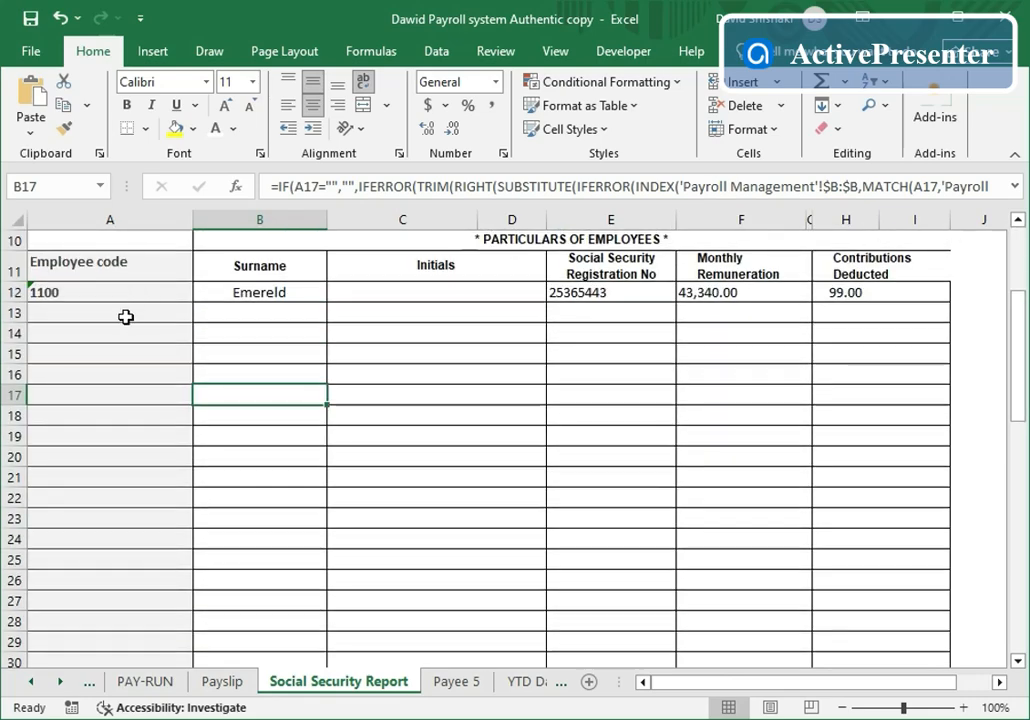
pyautogui.click(125, 313)
pyautogui.write('22')
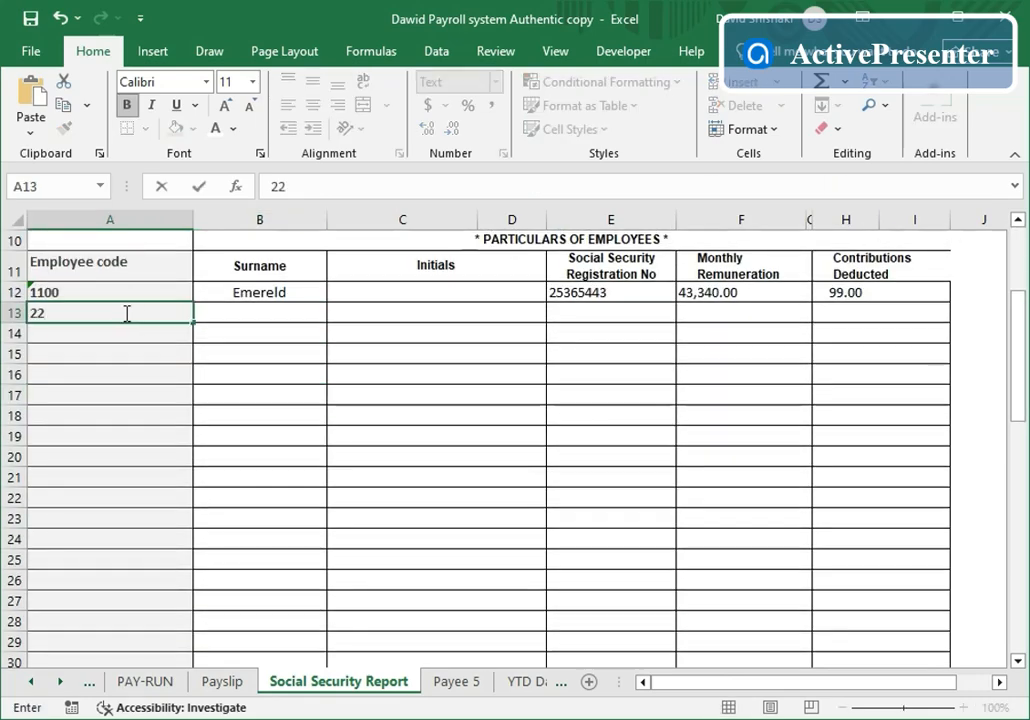
pyautogui.write('00')
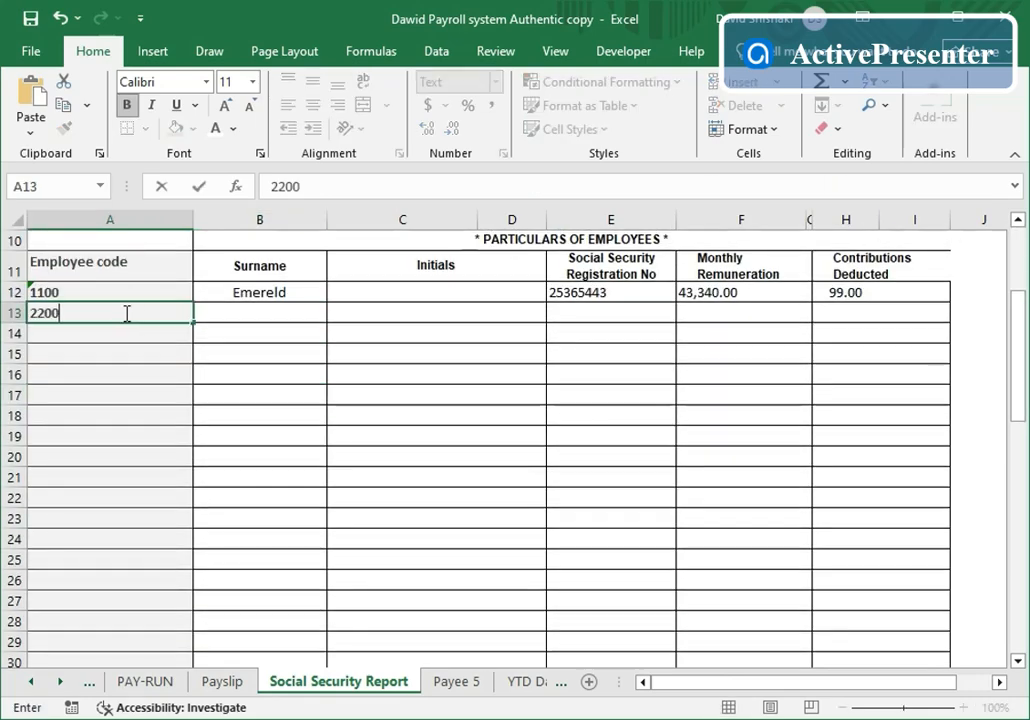
pyautogui.click(134, 391)
pyautogui.scroll(-7, 552, 372)
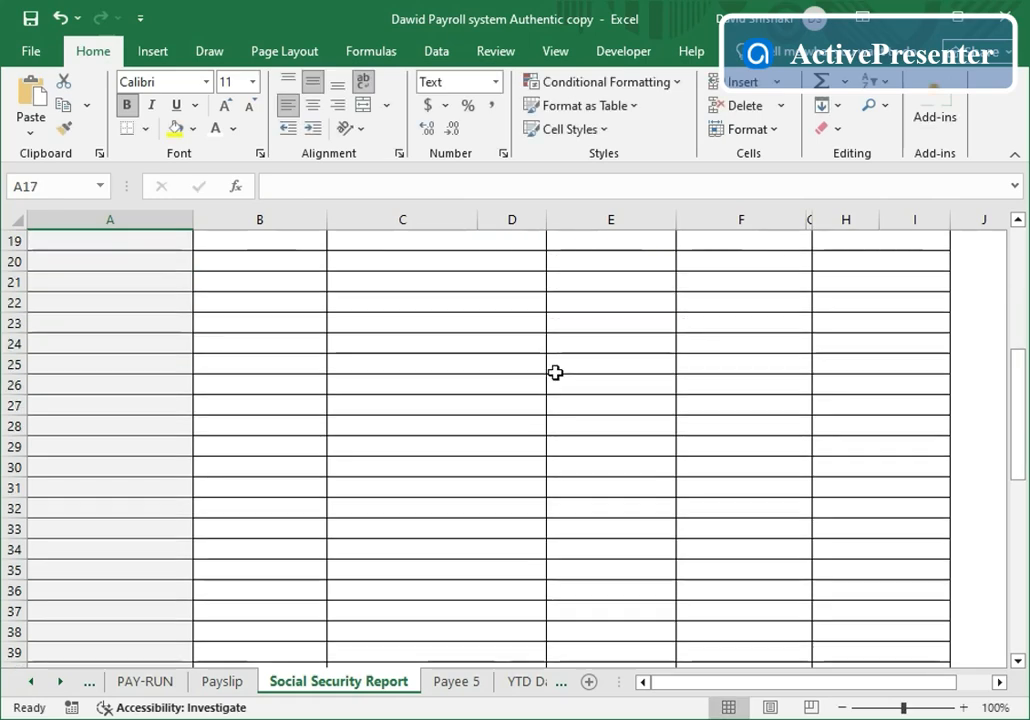
pyautogui.scroll(-2, 556, 373)
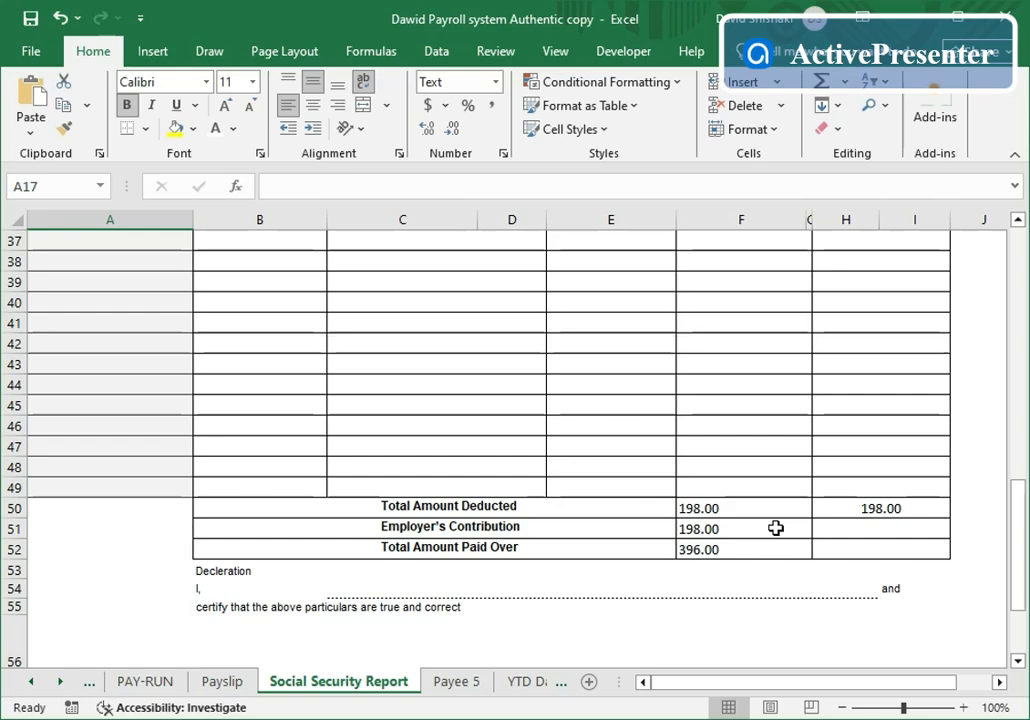
pyautogui.click(452, 684)
# - Change the Payee 5 certificate's employee code in G7 from 1100 to 2200 and review it
pyautogui.scroll(14, 426, 395)
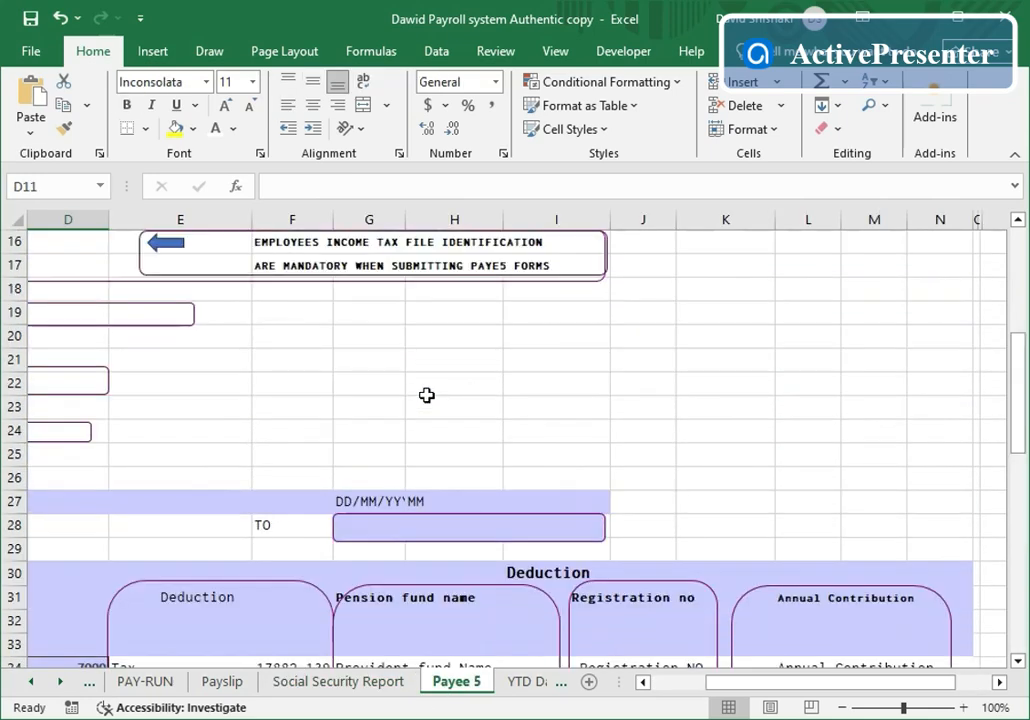
pyautogui.scroll(2, 426, 395)
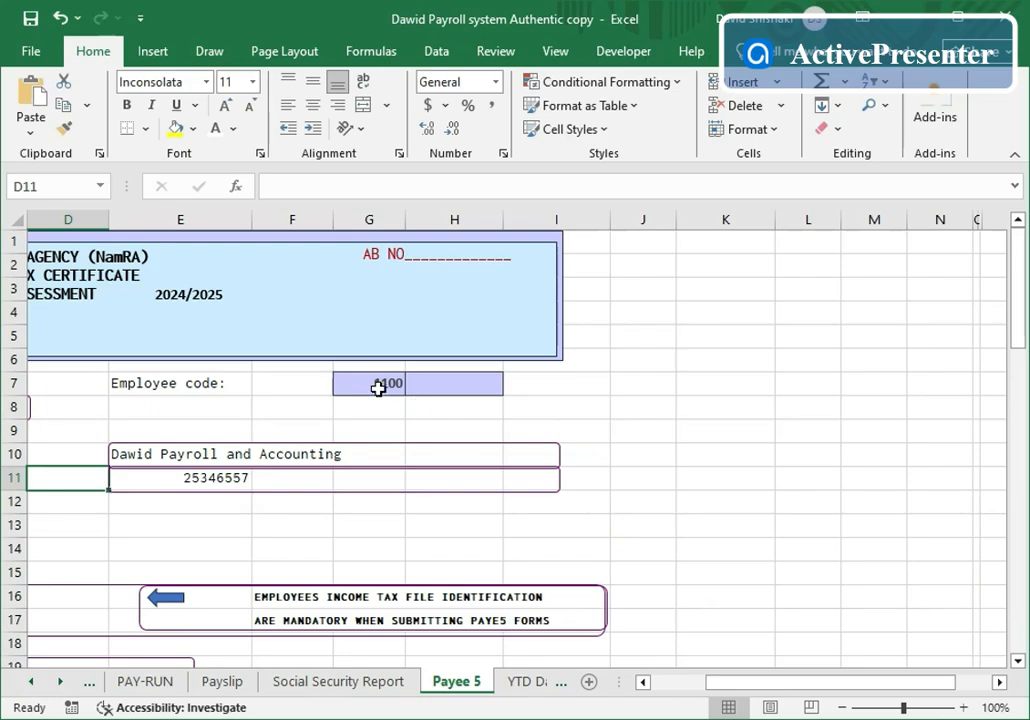
pyautogui.click(379, 389)
pyautogui.press('BackSpace')
pyautogui.write('22')
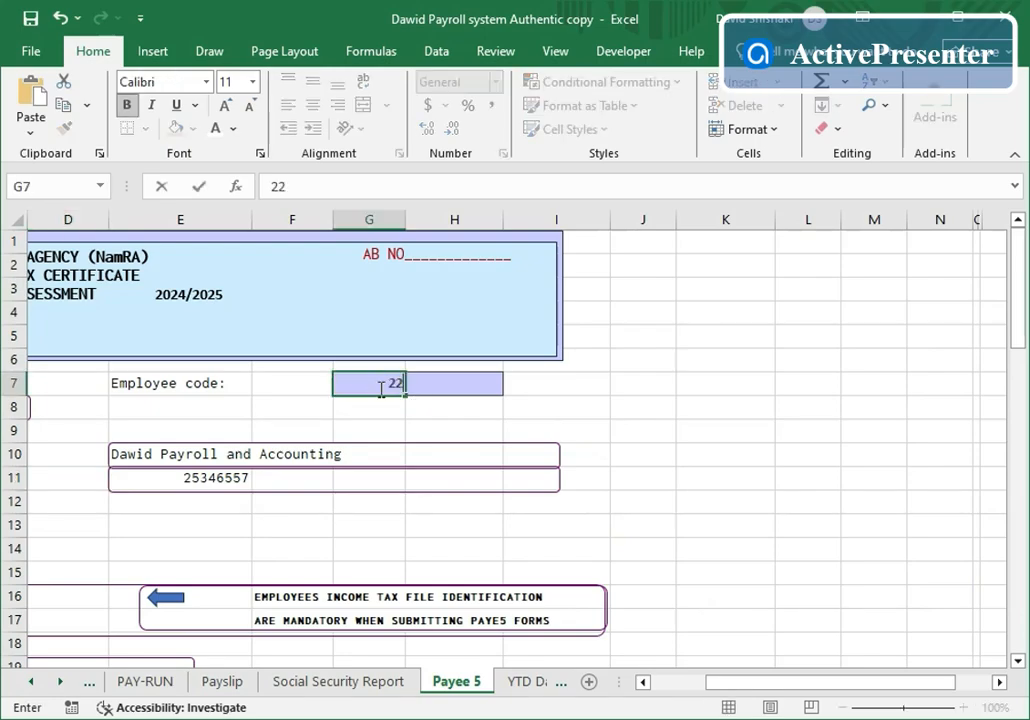
pyautogui.click(678, 398)
pyautogui.scroll(-4, 630, 512)
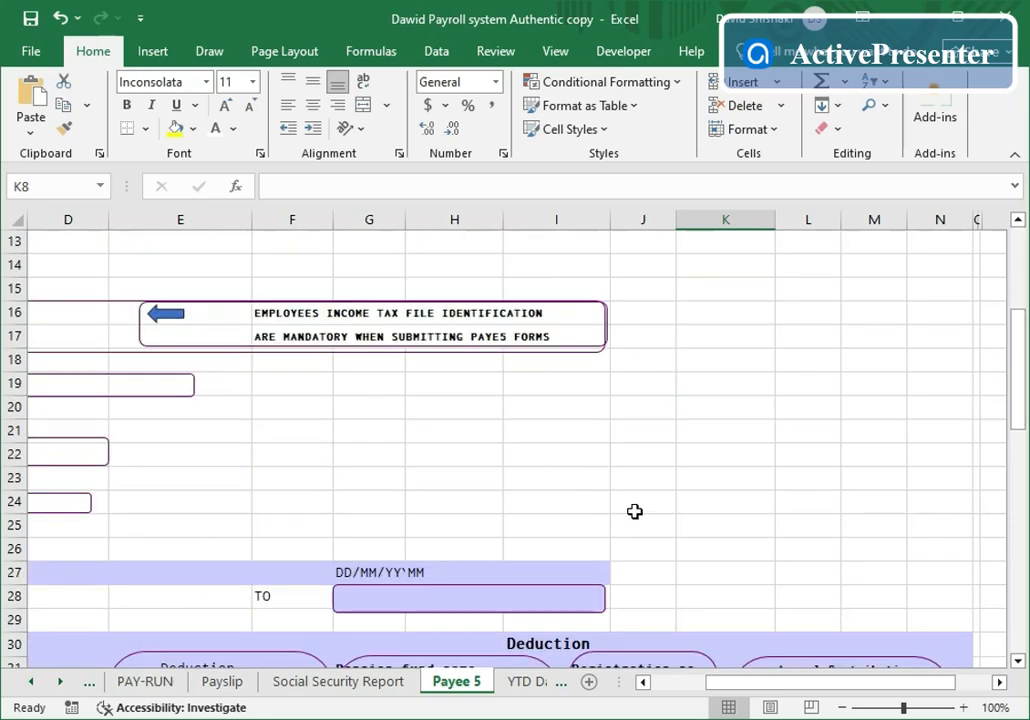
pyautogui.moveTo(843, 690); pyautogui.dragTo(750, 690)
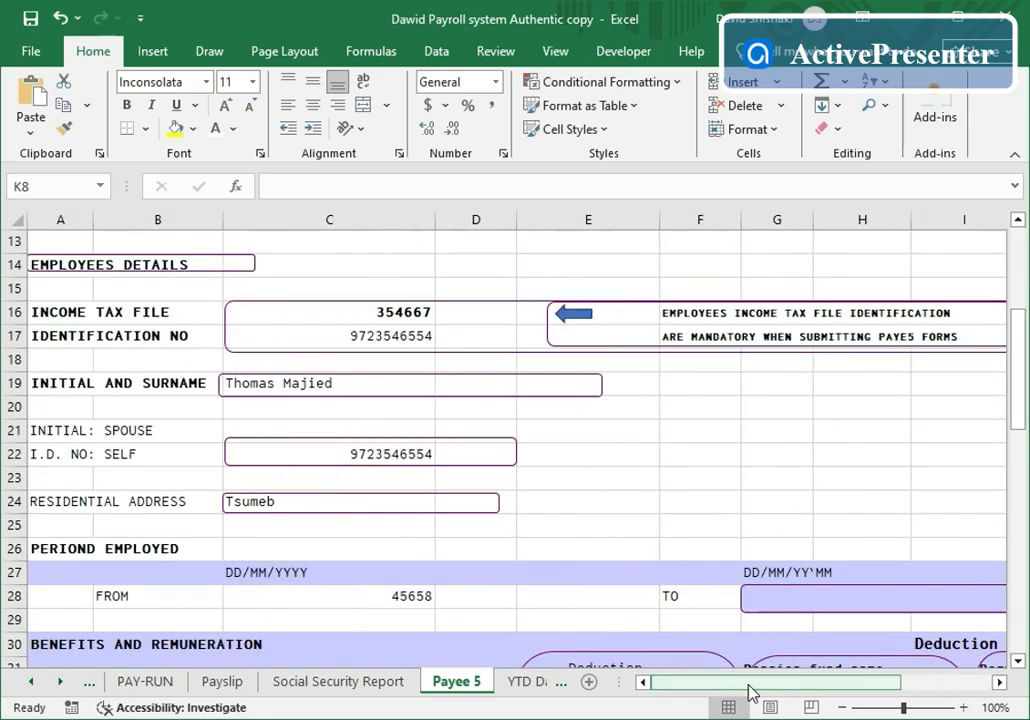
pyautogui.scroll(-3, 607, 487)
pyautogui.scroll(-8, 607, 487)
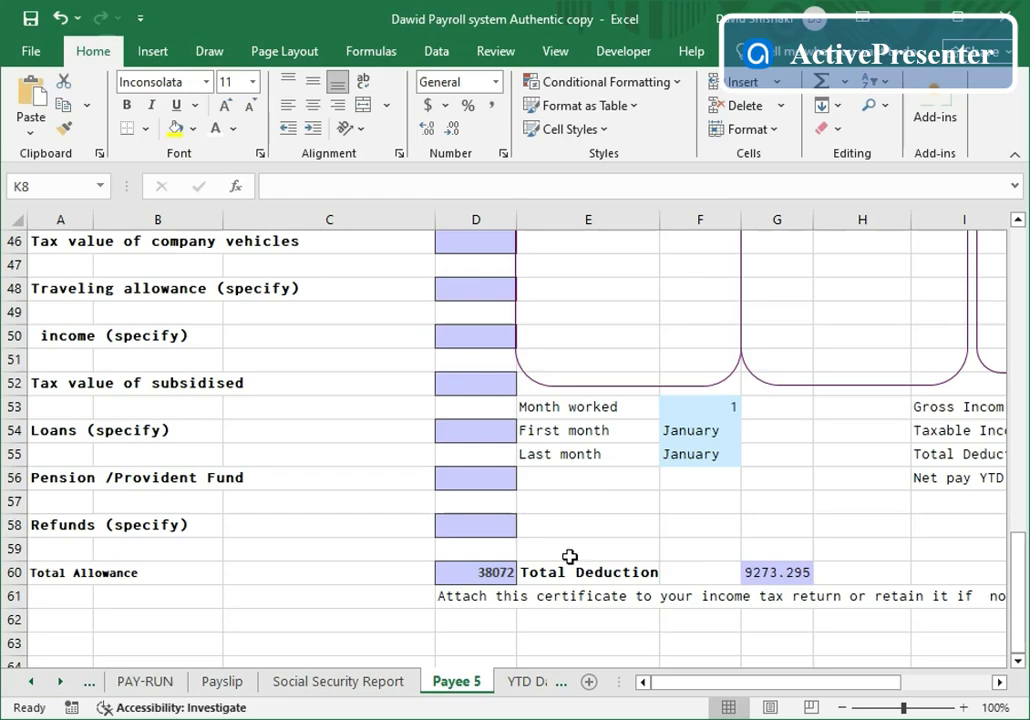
pyautogui.click(548, 682)
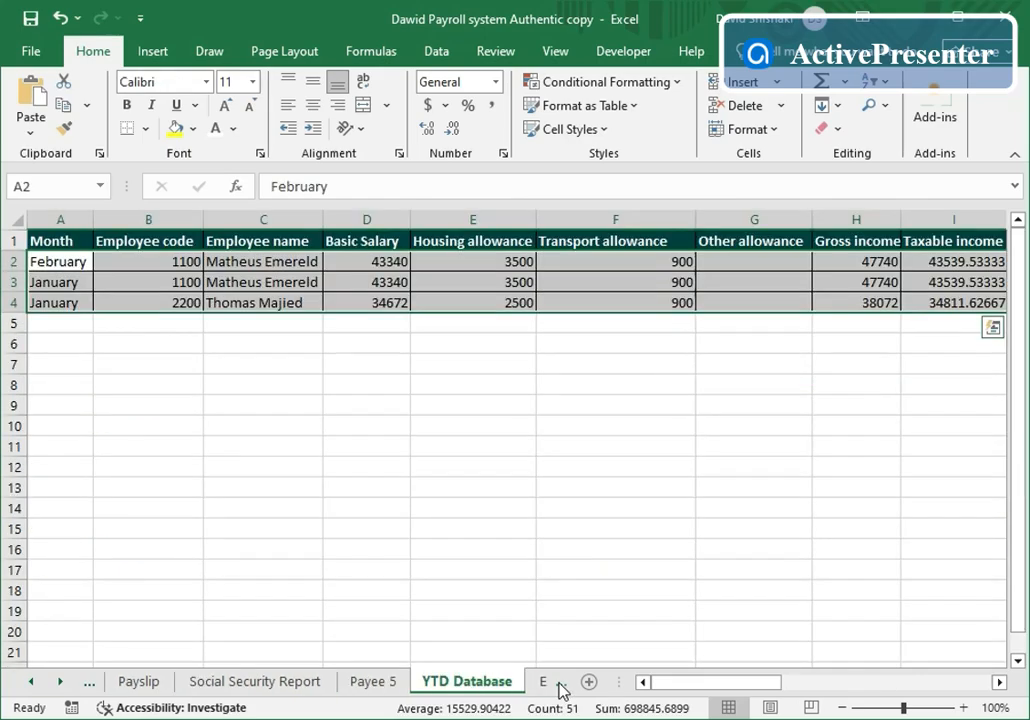
# - Look up employee 2200 in Employee History, showing January basic salary 34672 and housing 2500
pyautogui.click(558, 684)
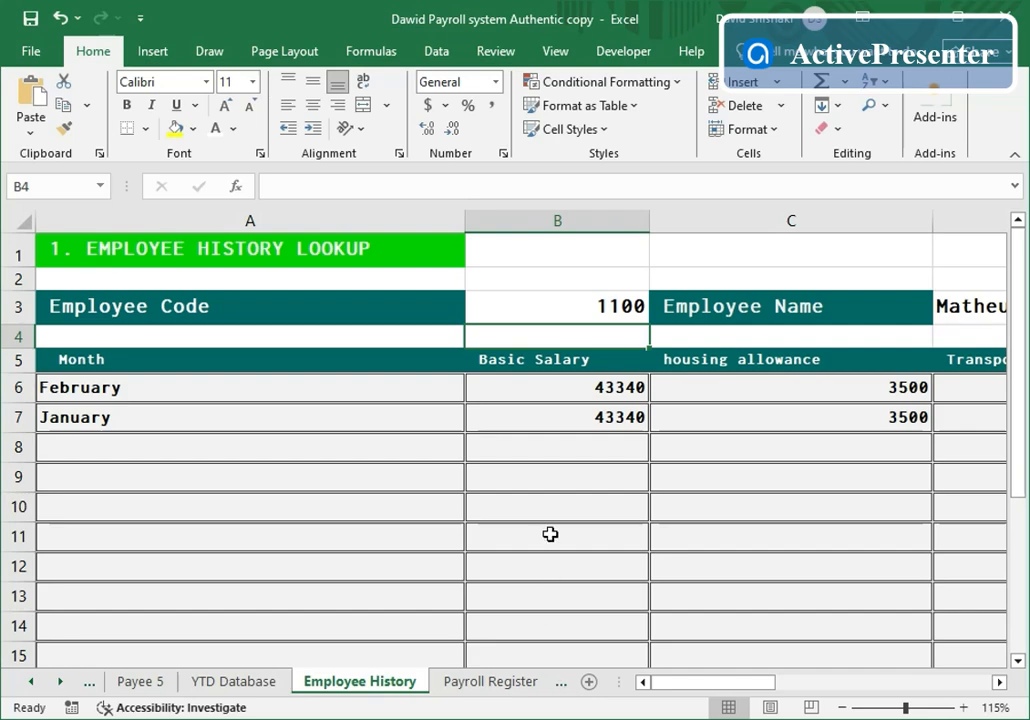
pyautogui.click(582, 311)
pyautogui.press('BackSpace')
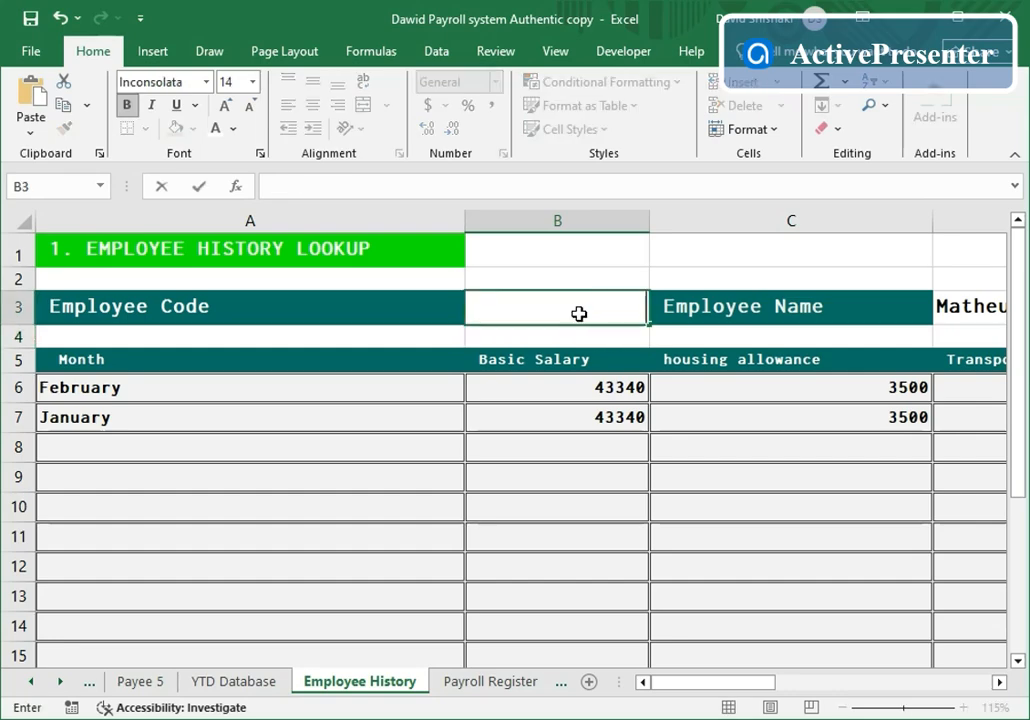
pyautogui.write('2200')
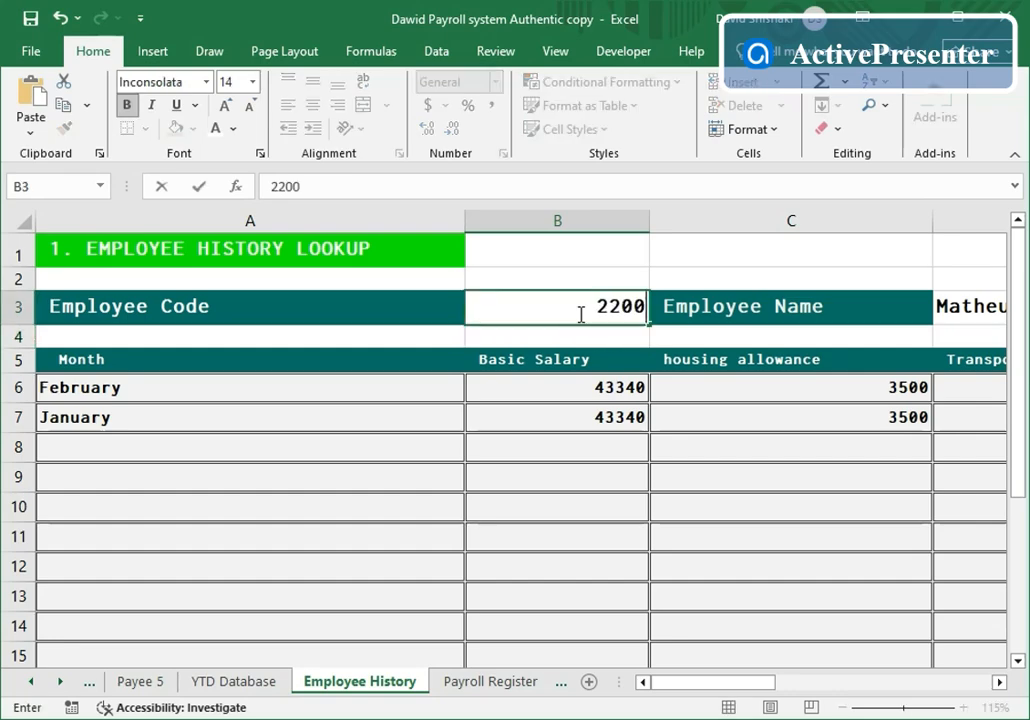
pyautogui.click(590, 515)
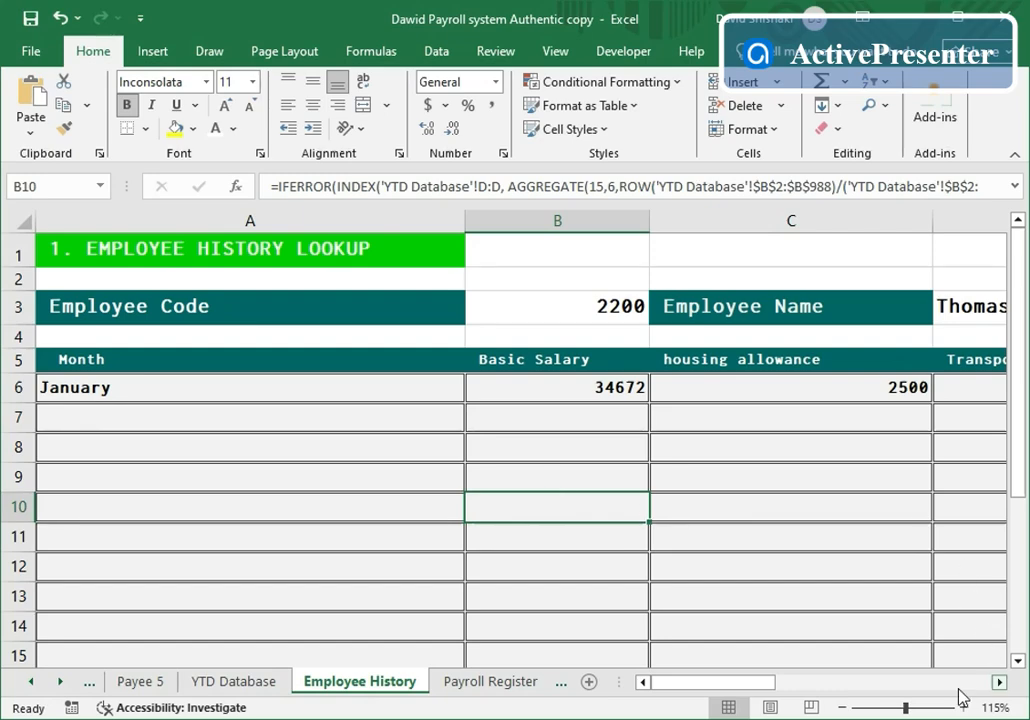
pyautogui.click(489, 682)
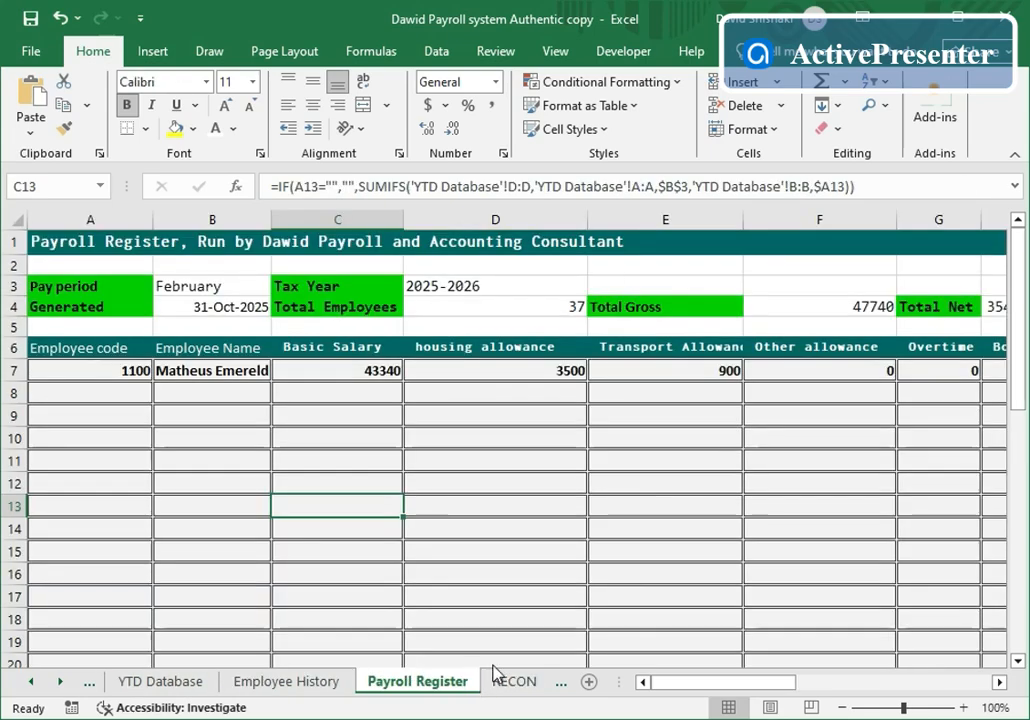
# - Set the Payroll Register pay period in B3 to January, totalling gross 85812
pyautogui.click(228, 288)
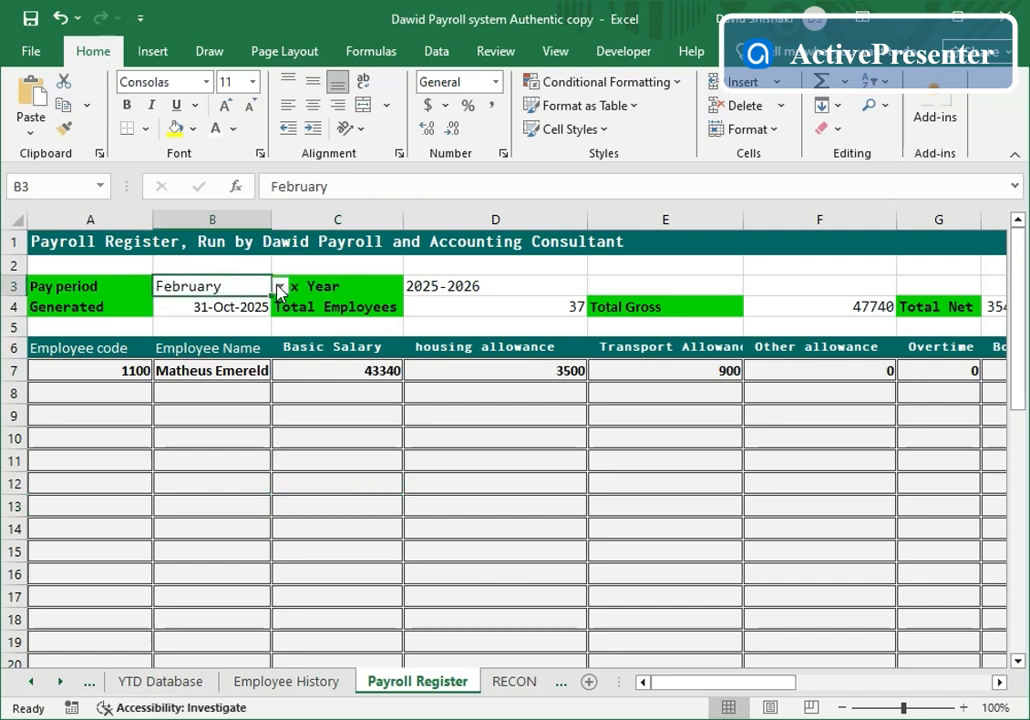
pyautogui.click(281, 287)
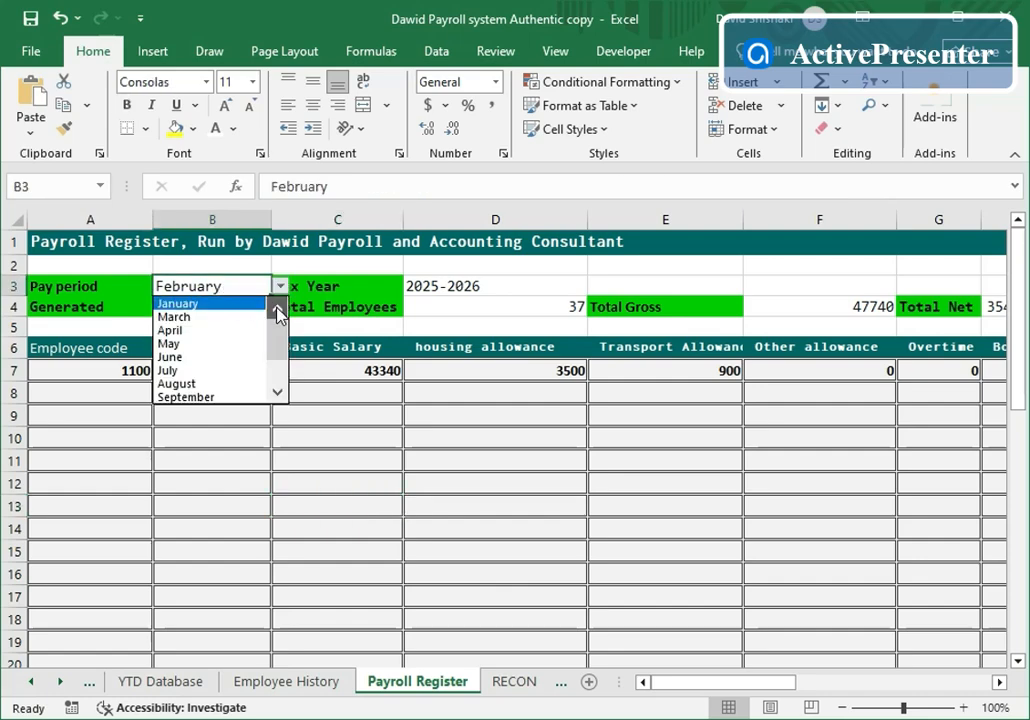
pyautogui.click(254, 302)
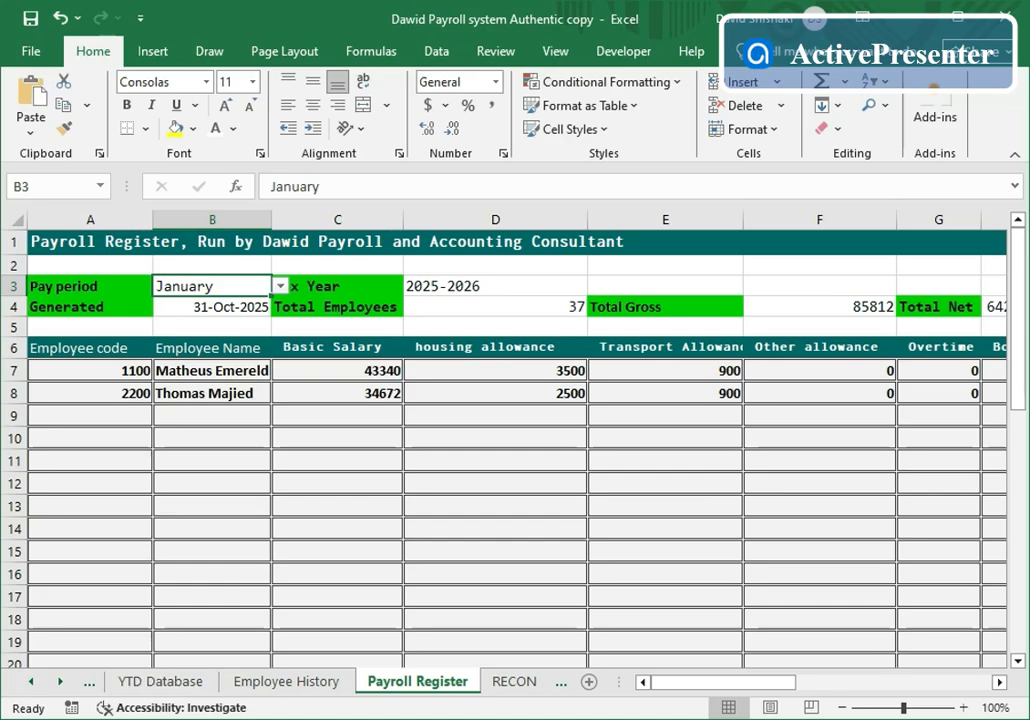
pyautogui.click(92, 684)
pyautogui.click(92, 684)
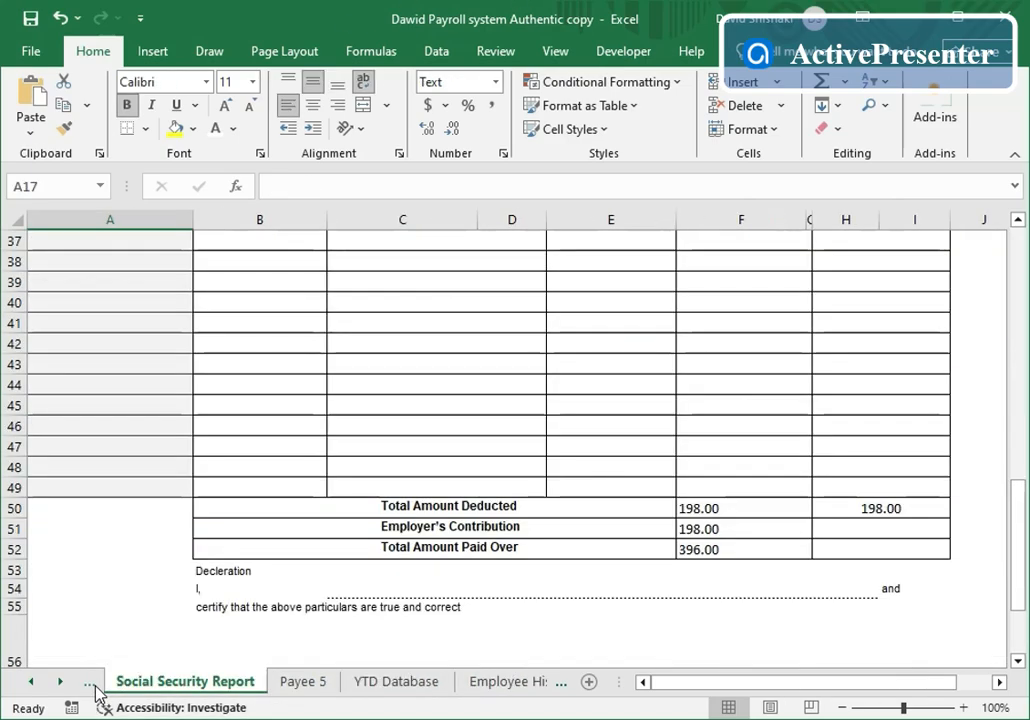
# - Change the Payroll Management pay period in B11 from January to February
pyautogui.click(92, 684)
pyautogui.click(92, 686)
pyautogui.click(92, 686)
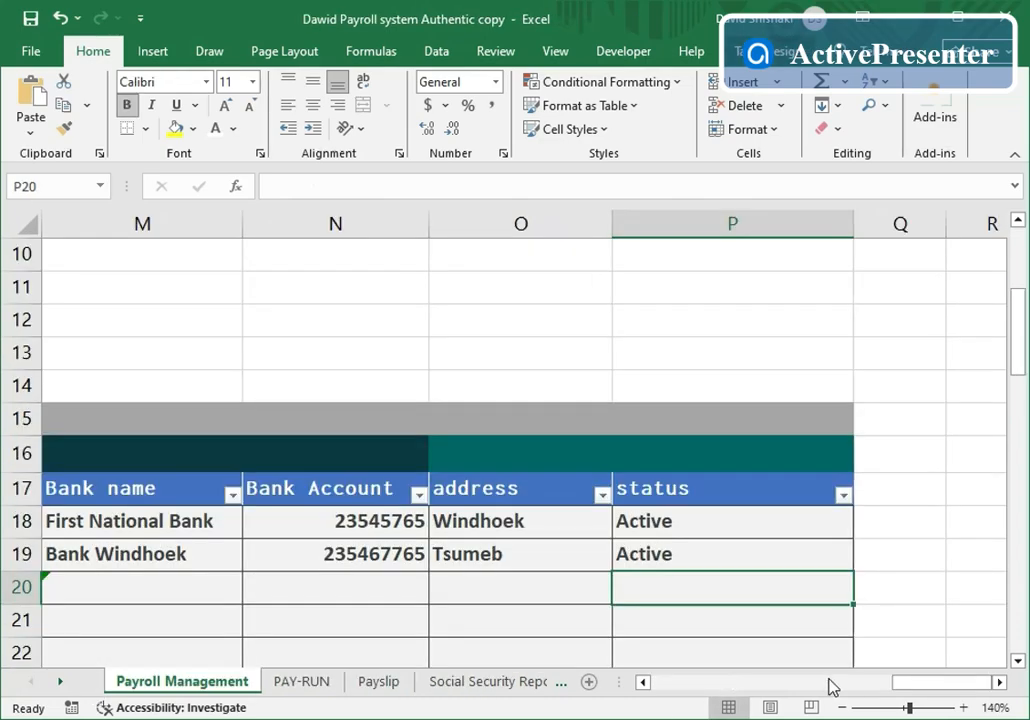
pyautogui.moveTo(643, 682); pyautogui.dragTo(643, 682)
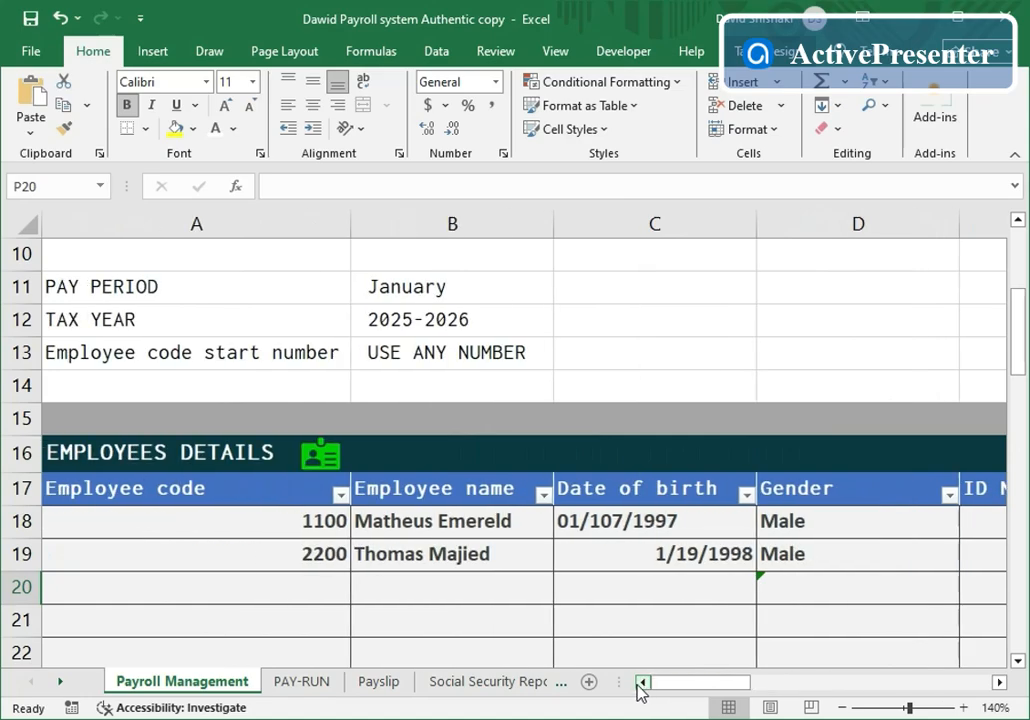
pyautogui.scroll(1, 498, 313)
pyautogui.scroll(2, 498, 313)
pyautogui.click(467, 485)
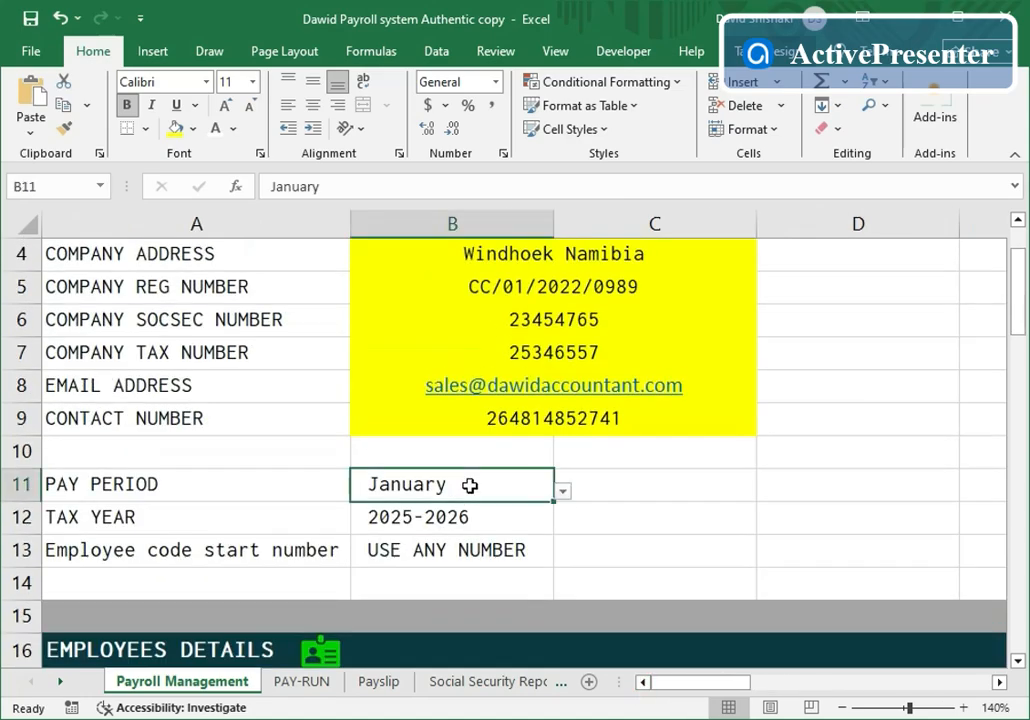
pyautogui.click(564, 494)
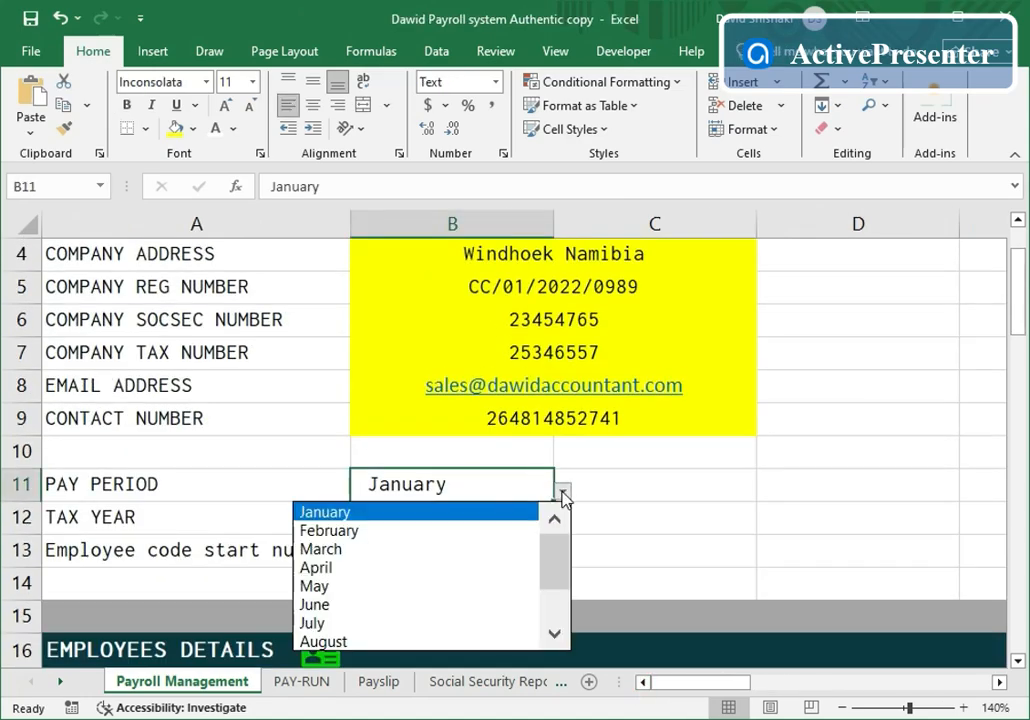
pyautogui.click(333, 530)
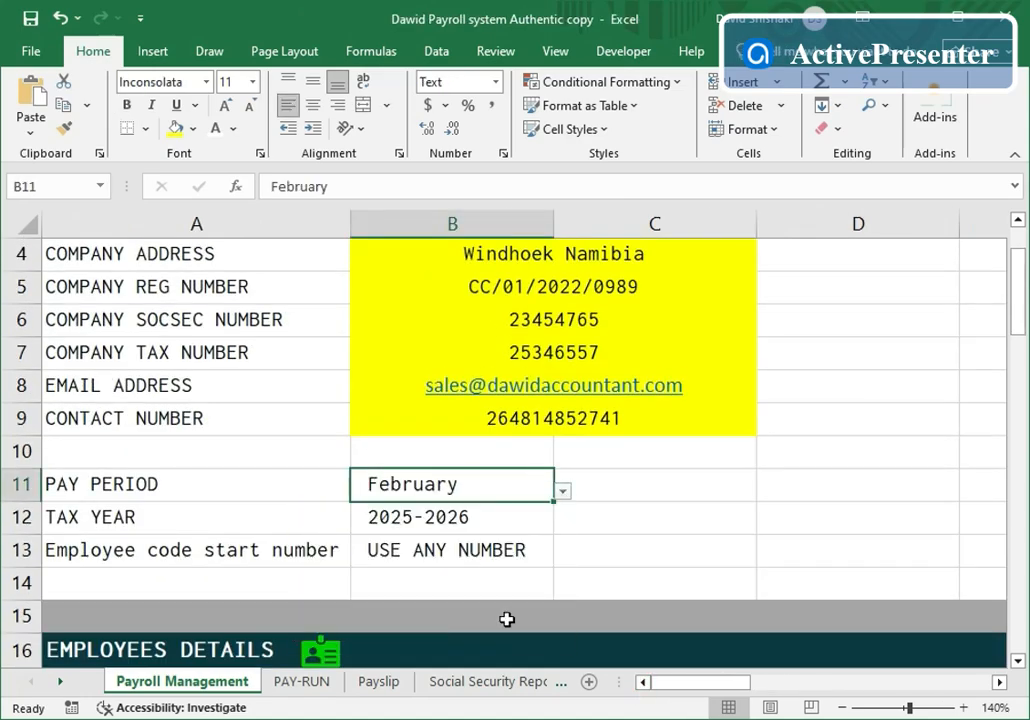
pyautogui.click(1019, 661)
pyautogui.click(1019, 663)
pyautogui.click(1019, 663)
pyautogui.click(1019, 663)
pyautogui.click(1019, 663)
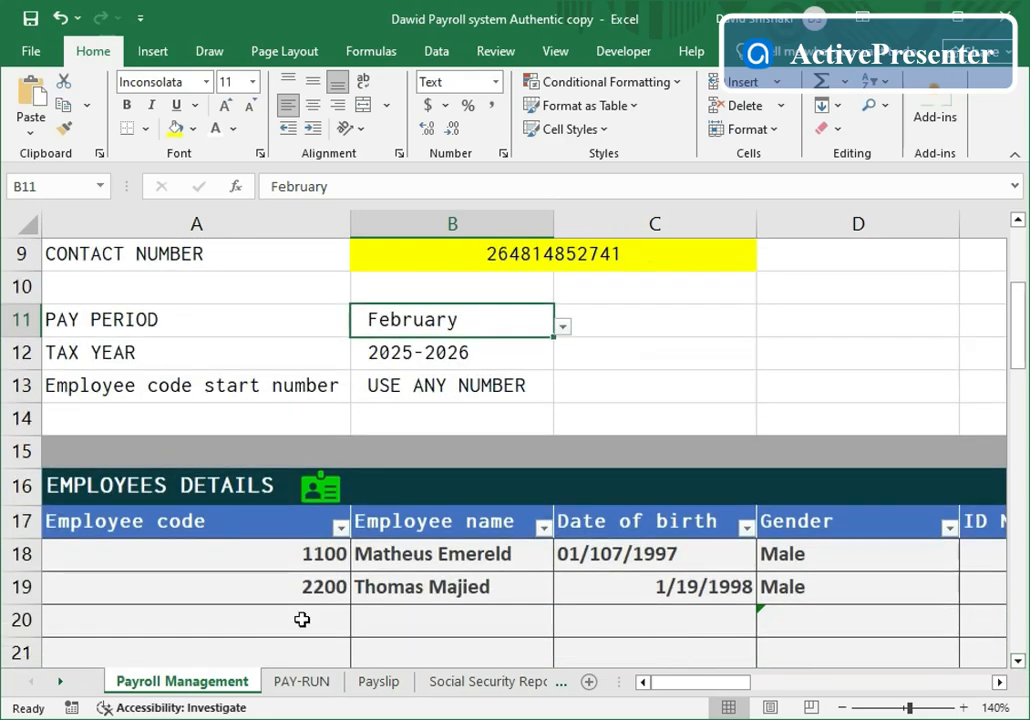
pyautogui.click(299, 682)
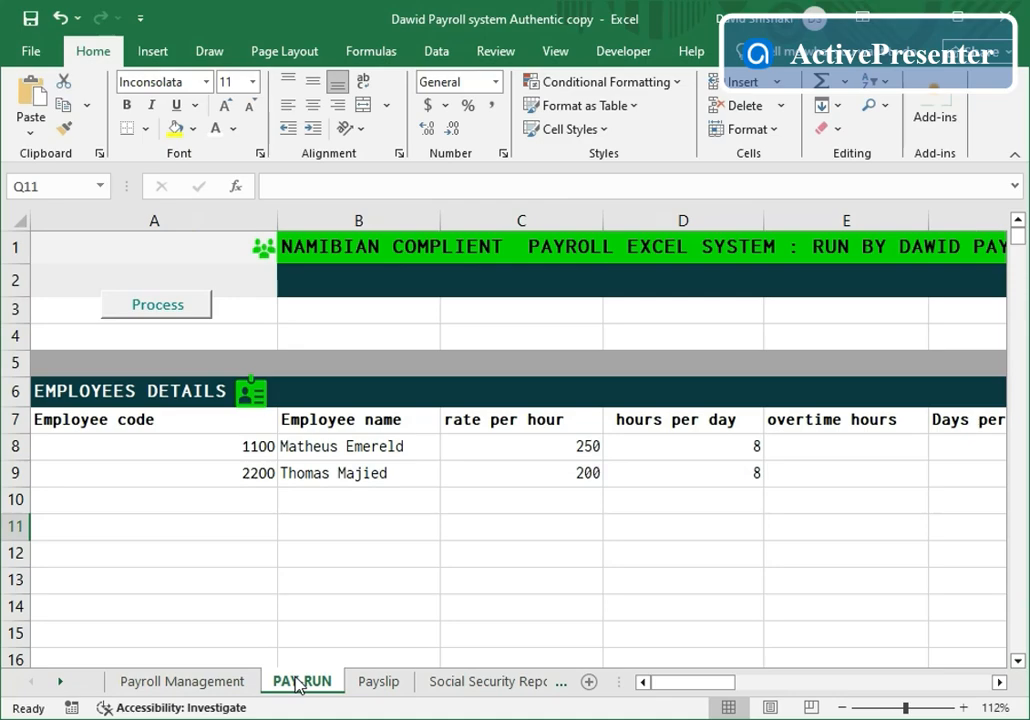
# - Process February payroll for both employees into the YTD Database, then view the February Payslip
pyautogui.click(165, 314)
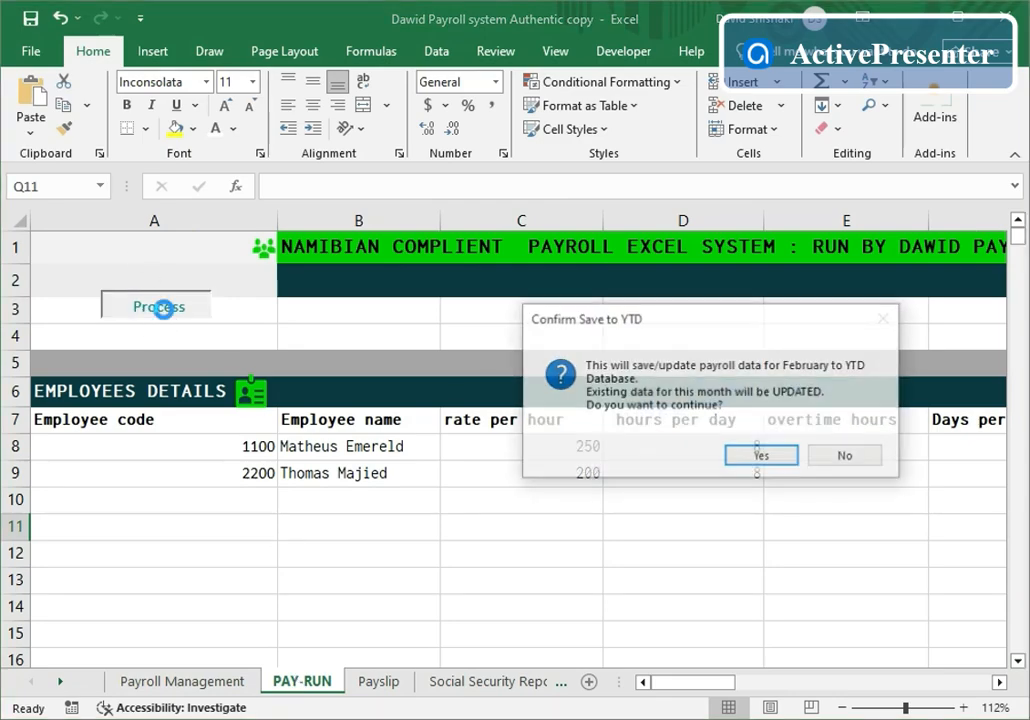
pyautogui.click(762, 457)
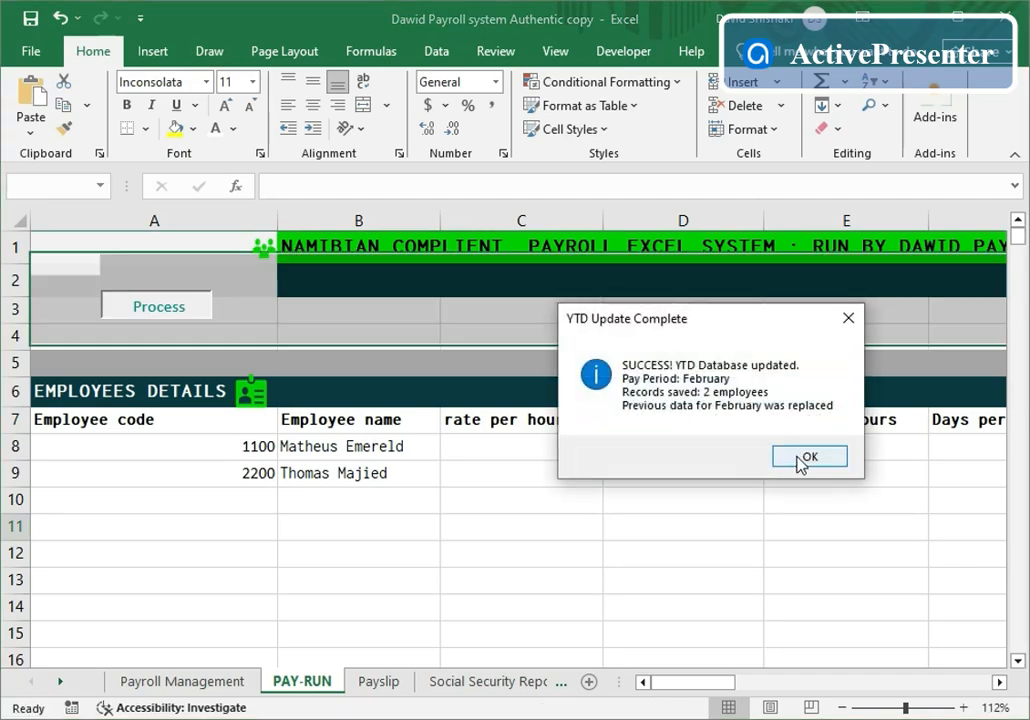
pyautogui.click(802, 460)
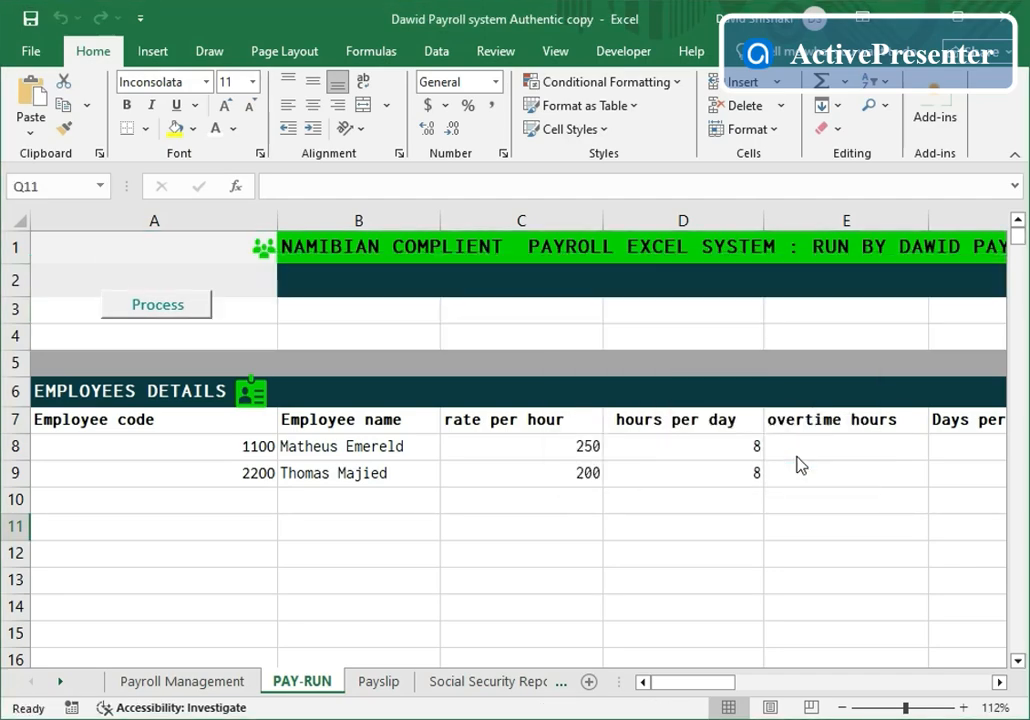
pyautogui.click(363, 681)
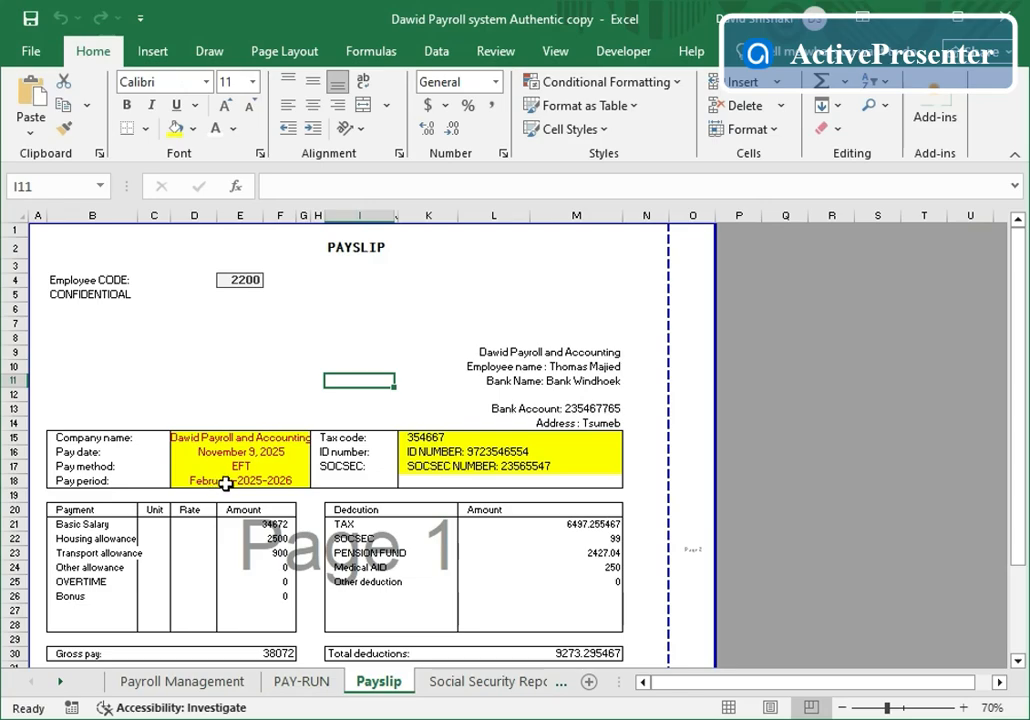
# - Check that the YTD Database and Employee History now list February records alongside January
pyautogui.click(554, 690)
pyautogui.click(555, 686)
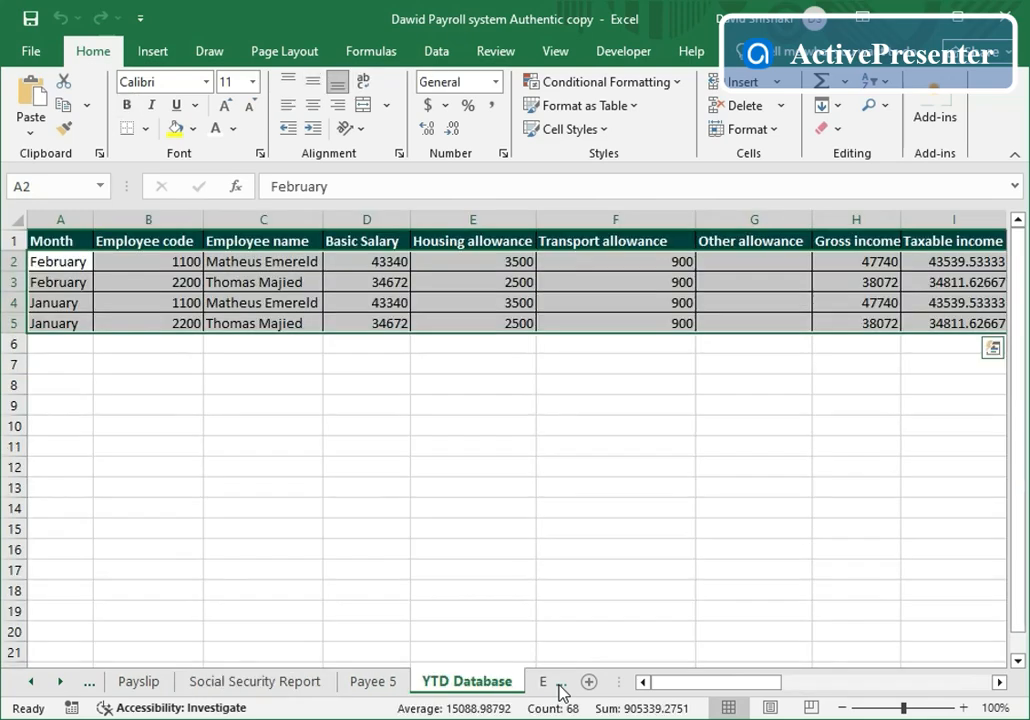
pyautogui.click(558, 688)
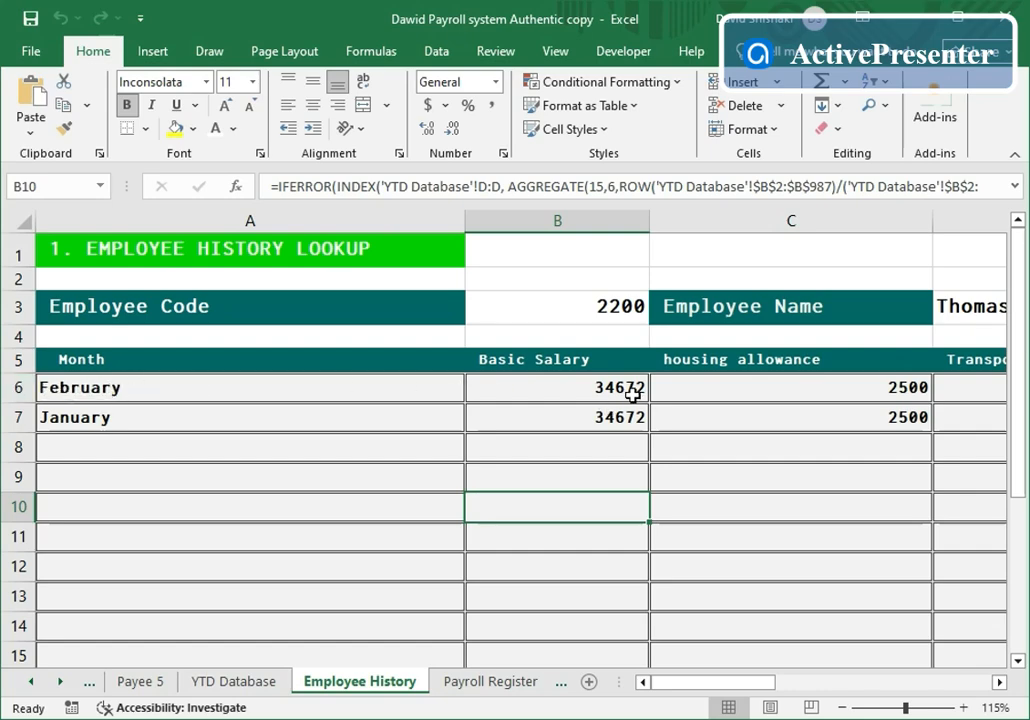
# - Browse the Payroll Register's pay-period months in B3, leaving it on January
pyautogui.click(504, 683)
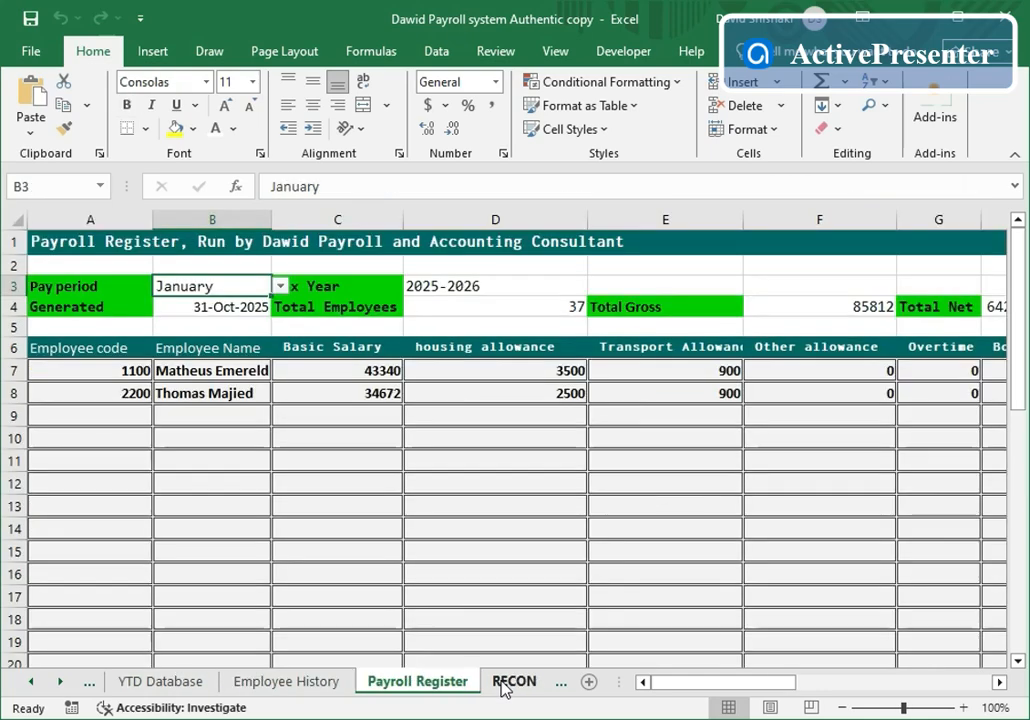
pyautogui.click(280, 287)
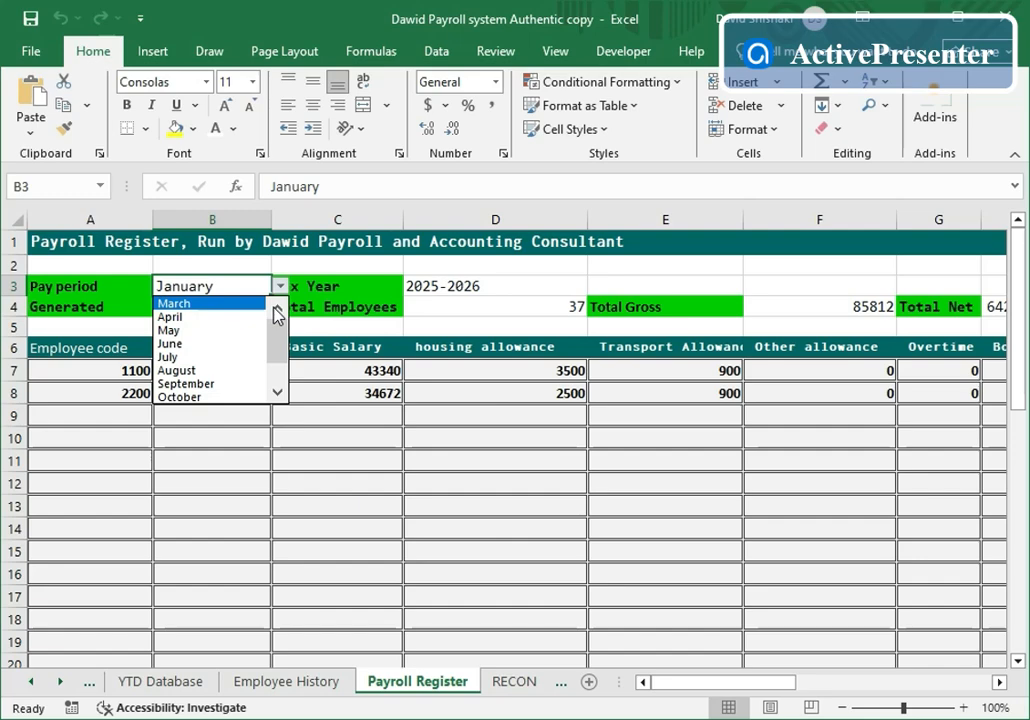
pyautogui.click(278, 393)
pyautogui.click(278, 393)
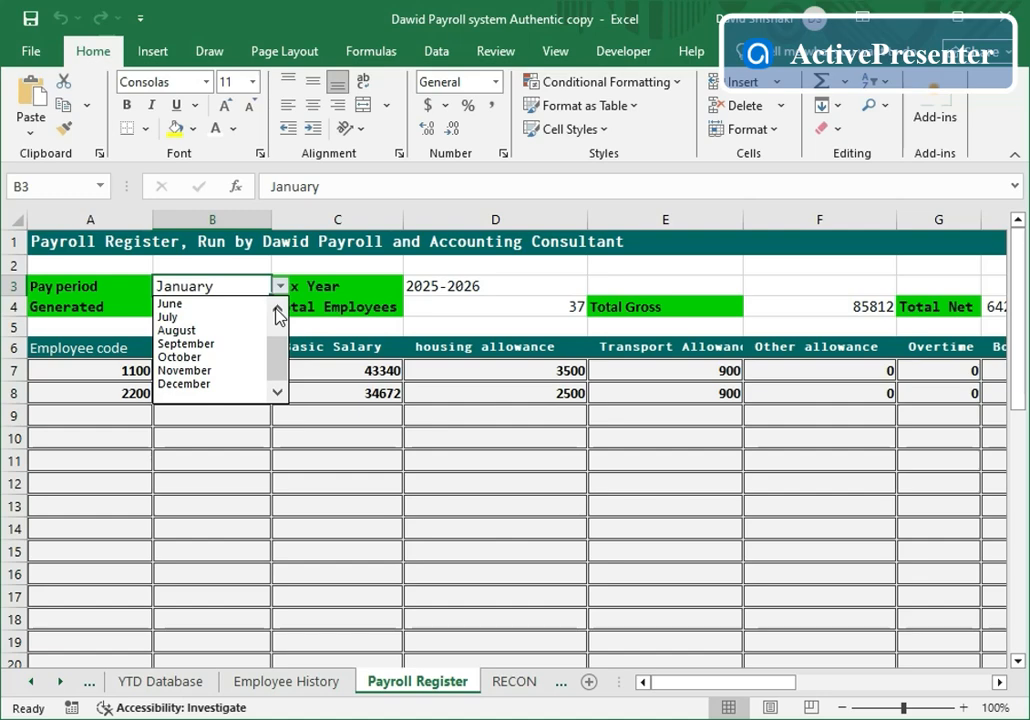
pyautogui.click(278, 315)
pyautogui.click(278, 315)
pyautogui.click(278, 315)
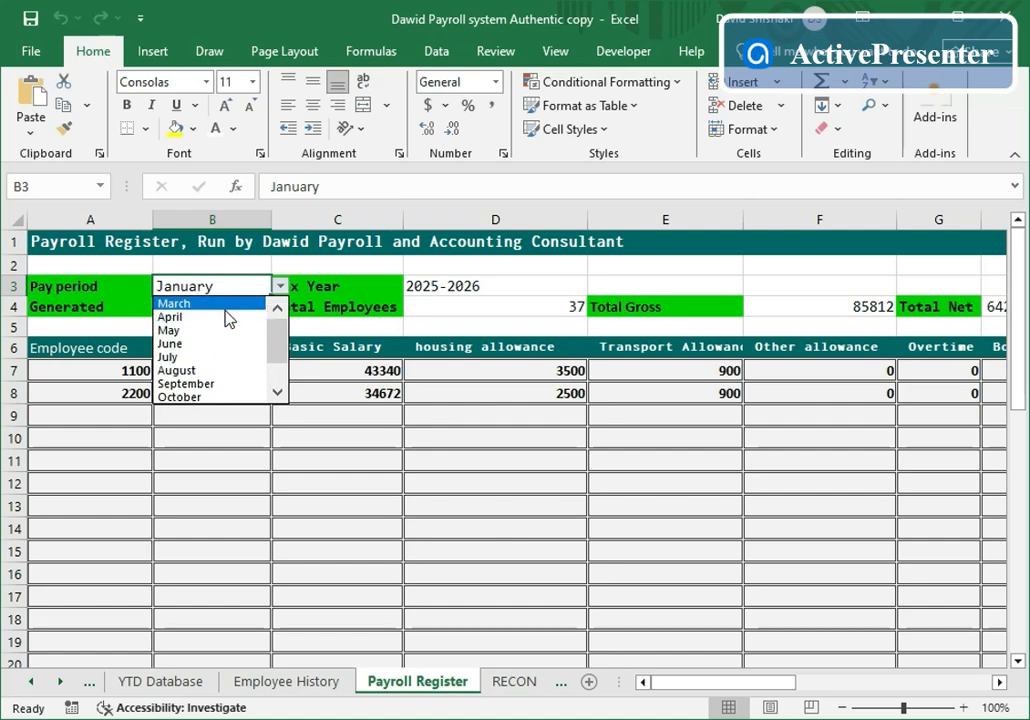
pyautogui.press('Escape')
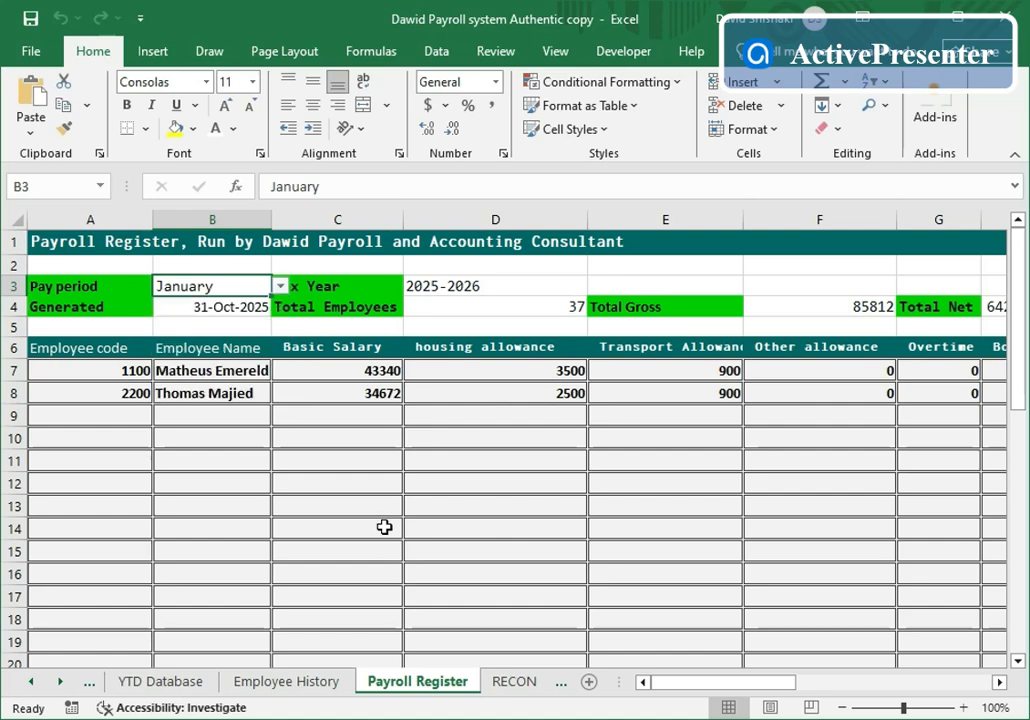